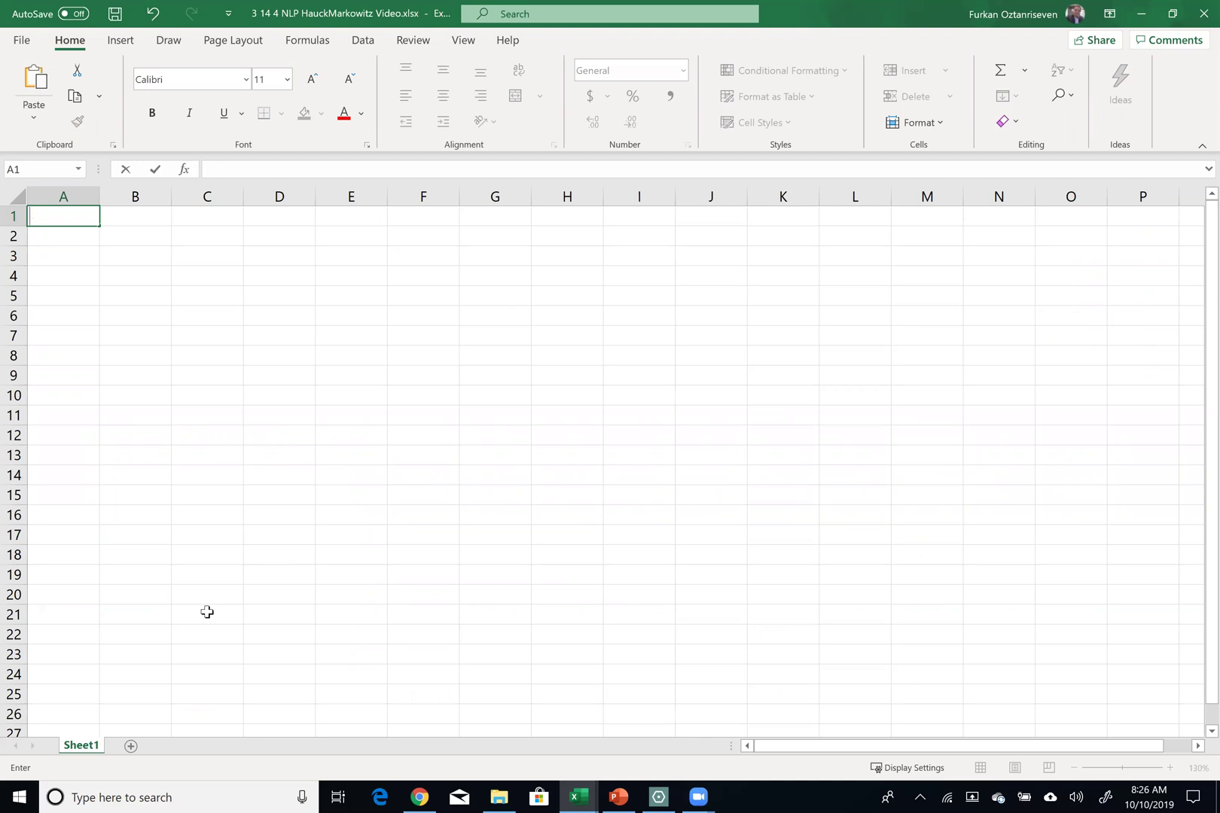
# Step: Enter the header "Mutual Fund" in A1 and the first fund, "Foreign Stock", in A2
pyautogui.write('al Fund')
pyautogui.press('Return')
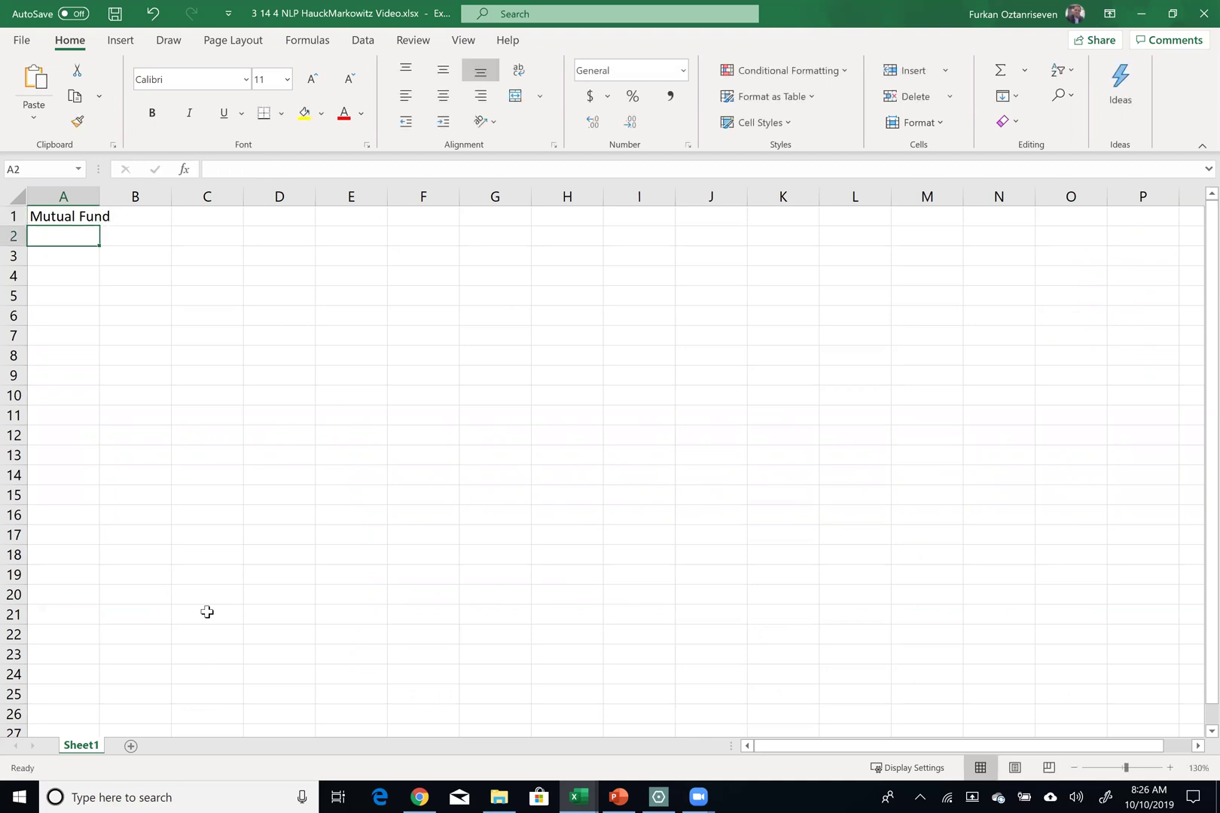
pyautogui.write('Fr\\or')
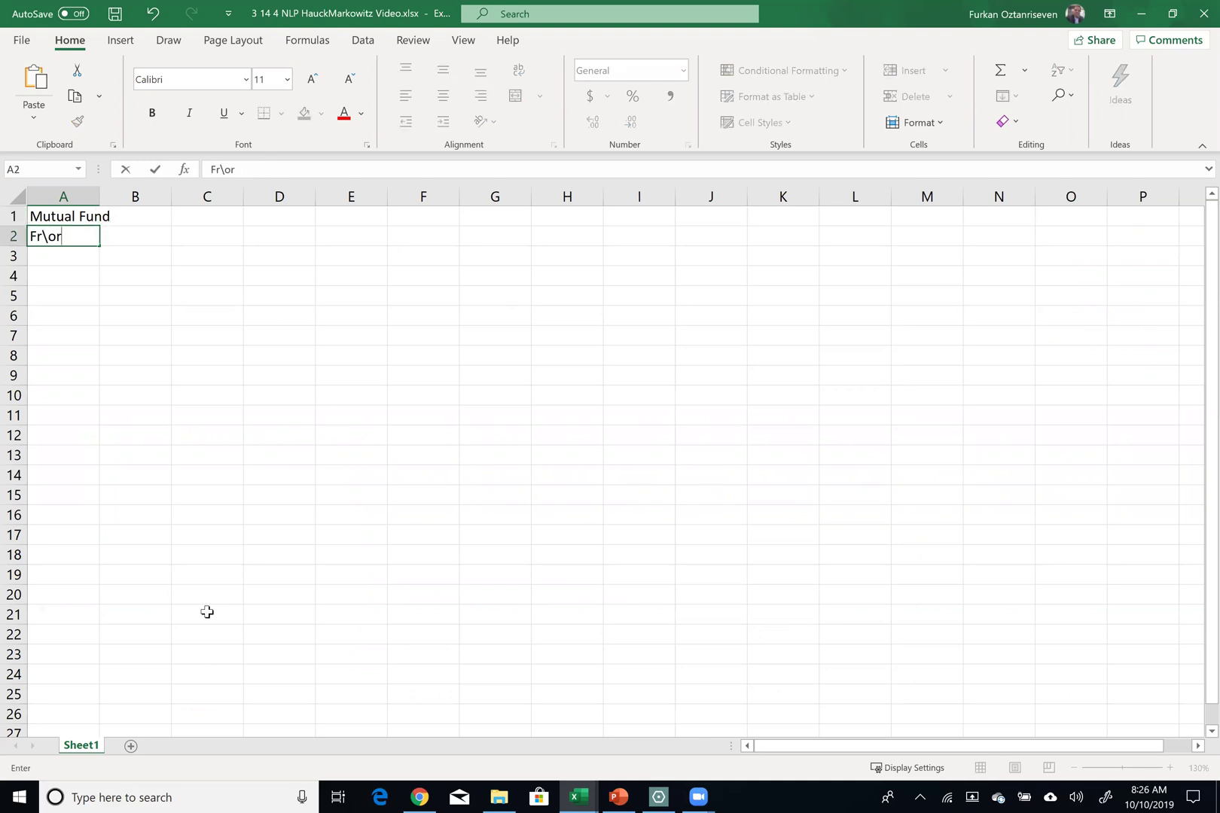
pyautogui.write('neg')
pyautogui.press('BackSpace')
pyautogui.press('BackSpace')
pyautogui.press('BackSpace')
pyautogui.press('BackSpace')
pyautogui.press('BackSpace')
pyautogui.press('BackSpace')
pyautogui.press('BackSpace')
pyautogui.write('oreign Stock')
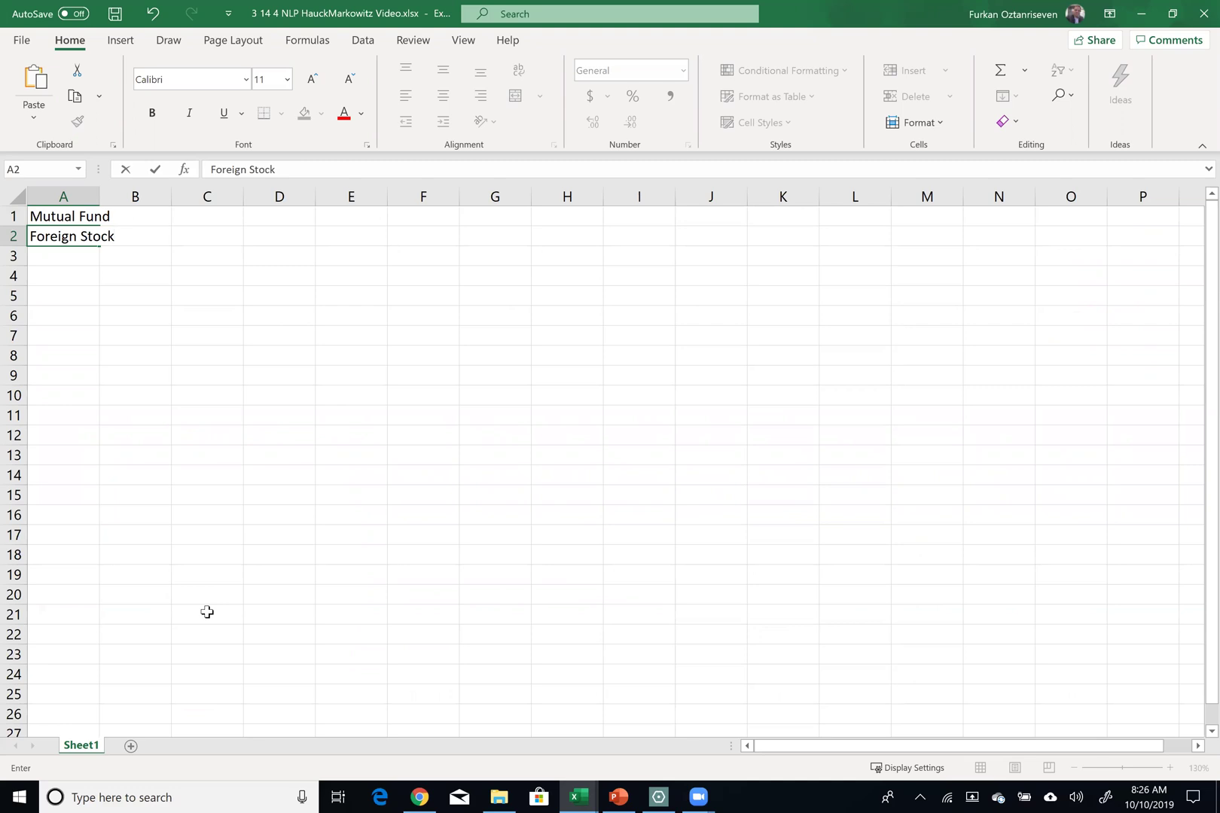
pyautogui.press('Return')
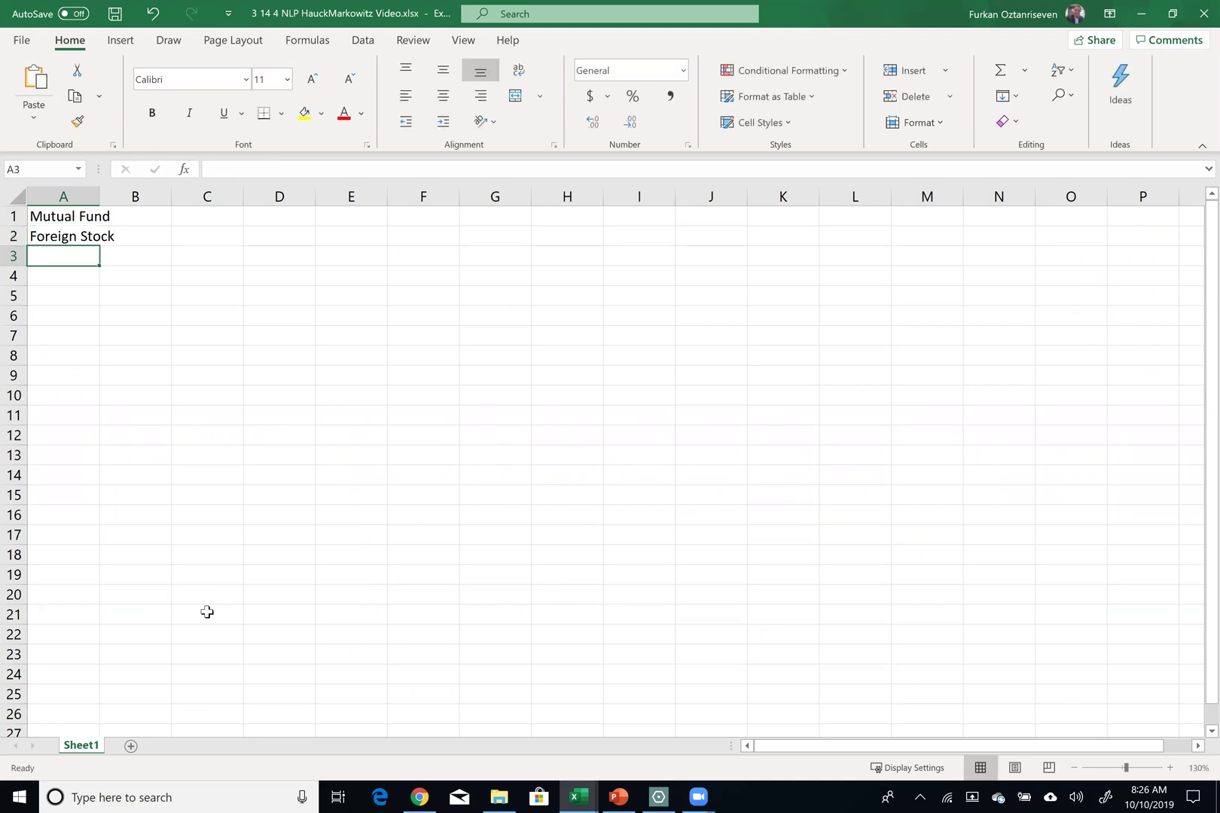
# Step: Enter "Intermediate-term bond" as the second fund in A3
pyautogui.write('Inter')
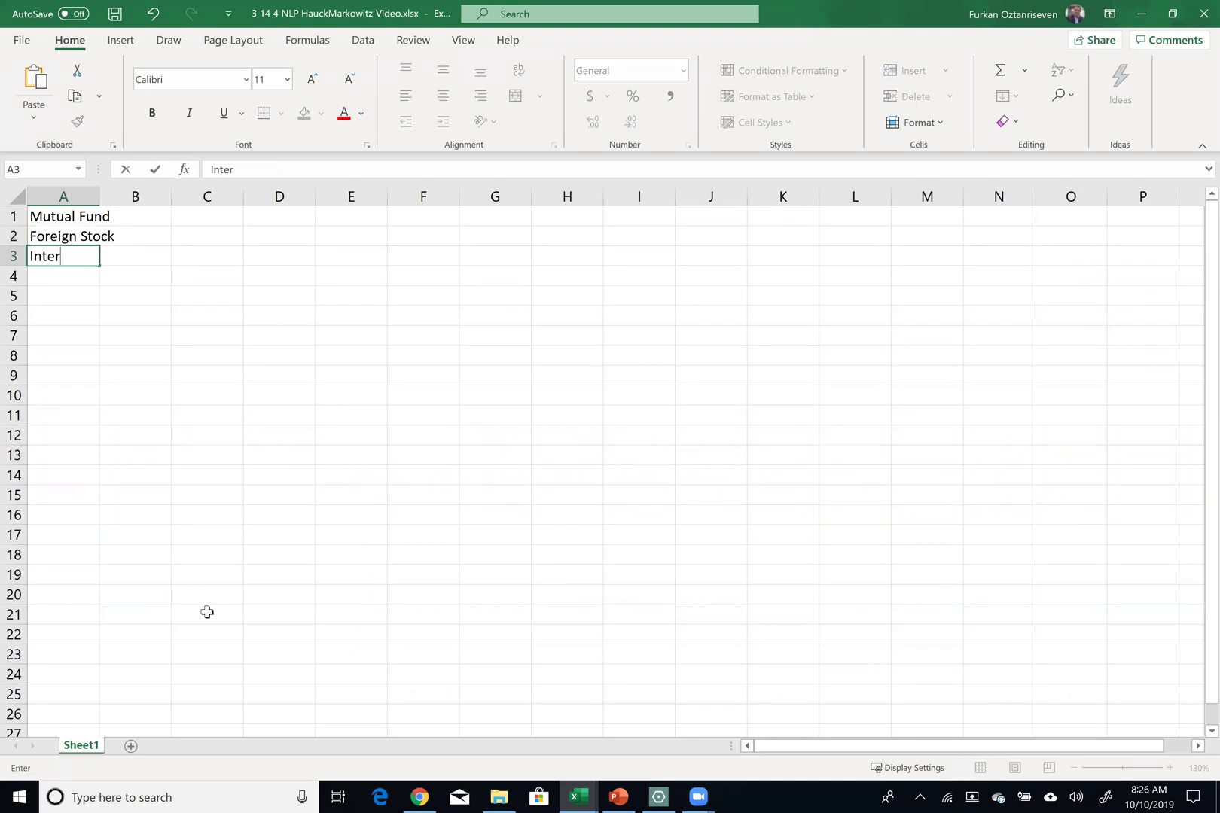
pyautogui.write('mediate')
pyautogui.write('-st')
pyautogui.press('BackSpace')
pyautogui.press('BackSpace')
pyautogui.write('term')
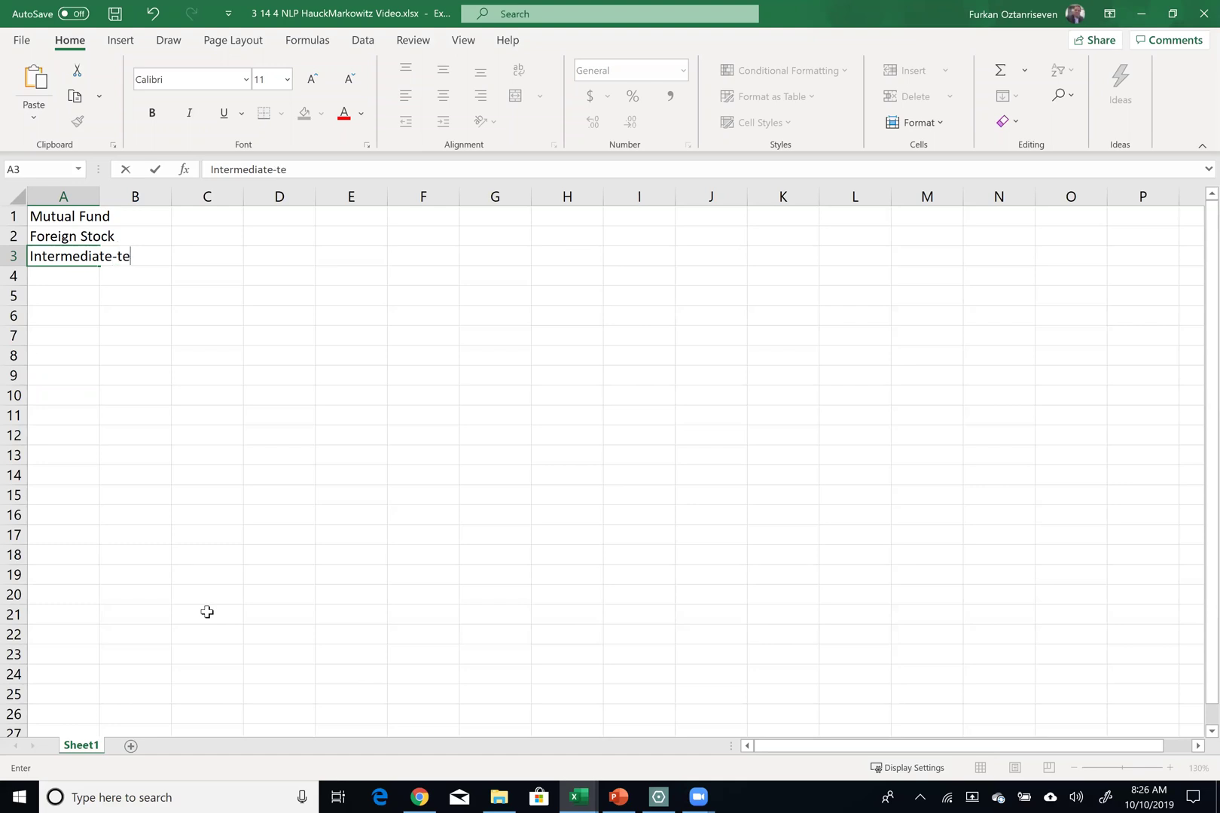
pyautogui.write(' bond')
pyautogui.press('Return')
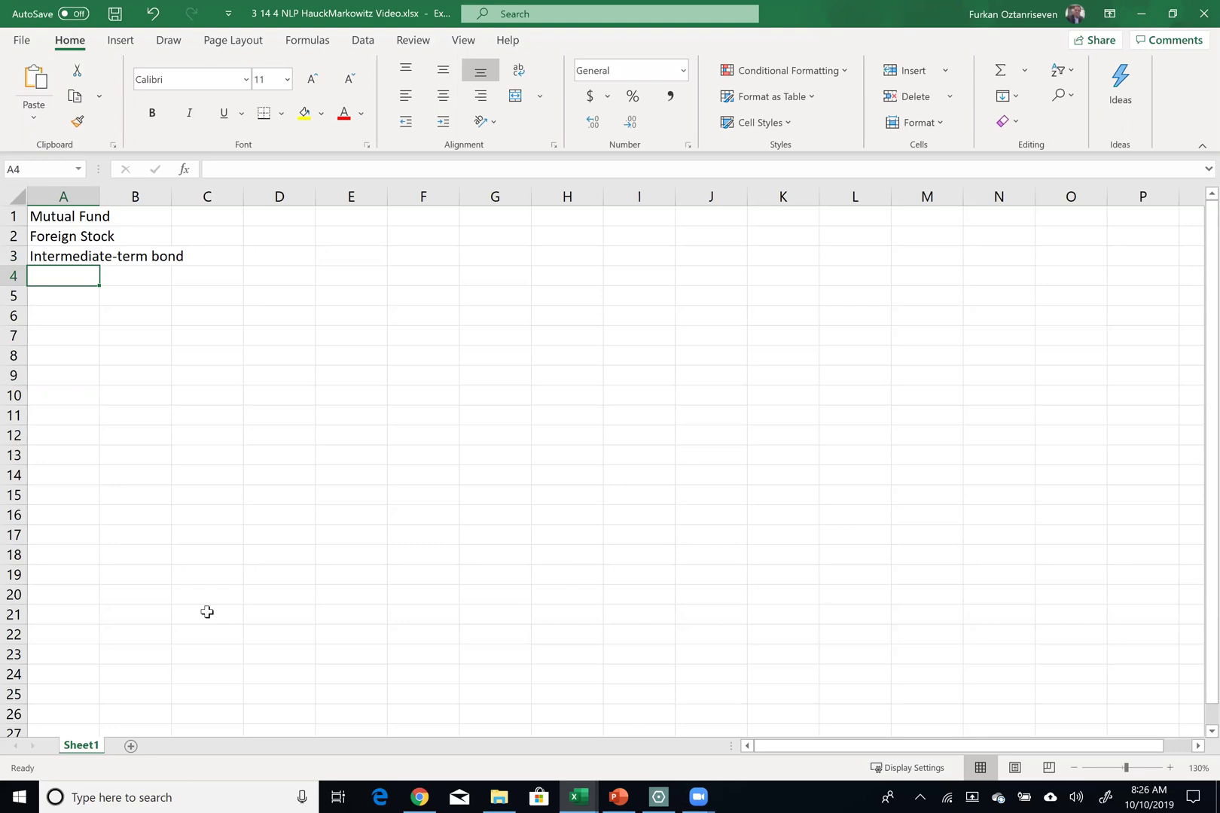
# Step: Add the large-cap funds to the list: "Large-Cap Growth" in A4 and "Large-Cap Value" in A5
pyautogui.write('Large')
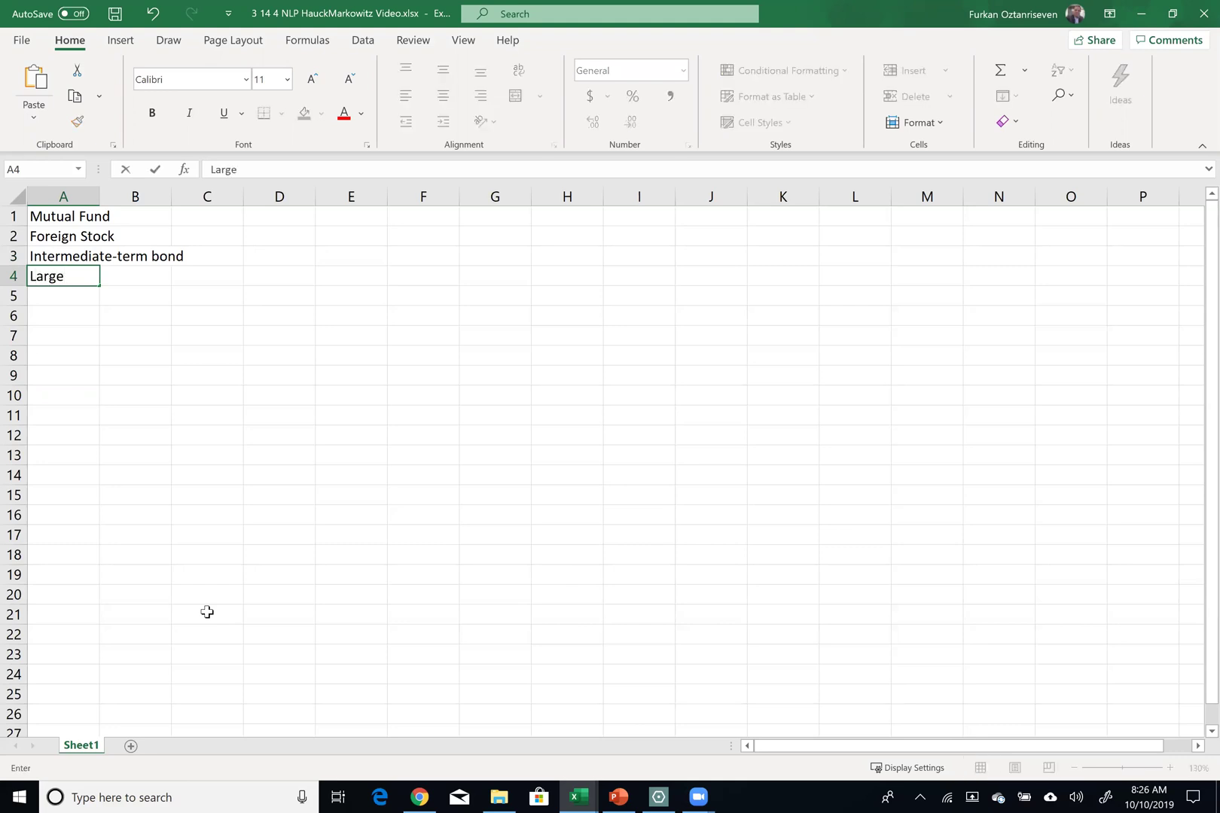
pyautogui.write('-Cap Growth')
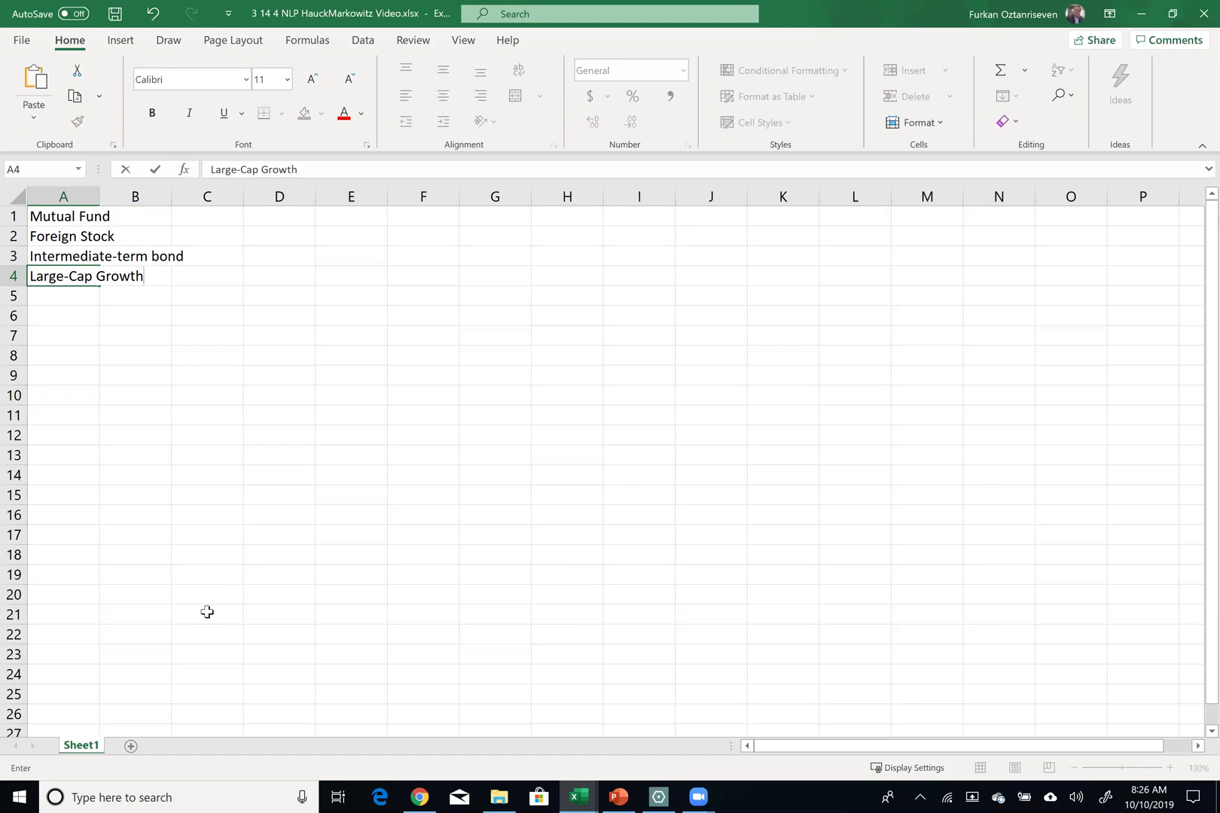
pyautogui.press('Return')
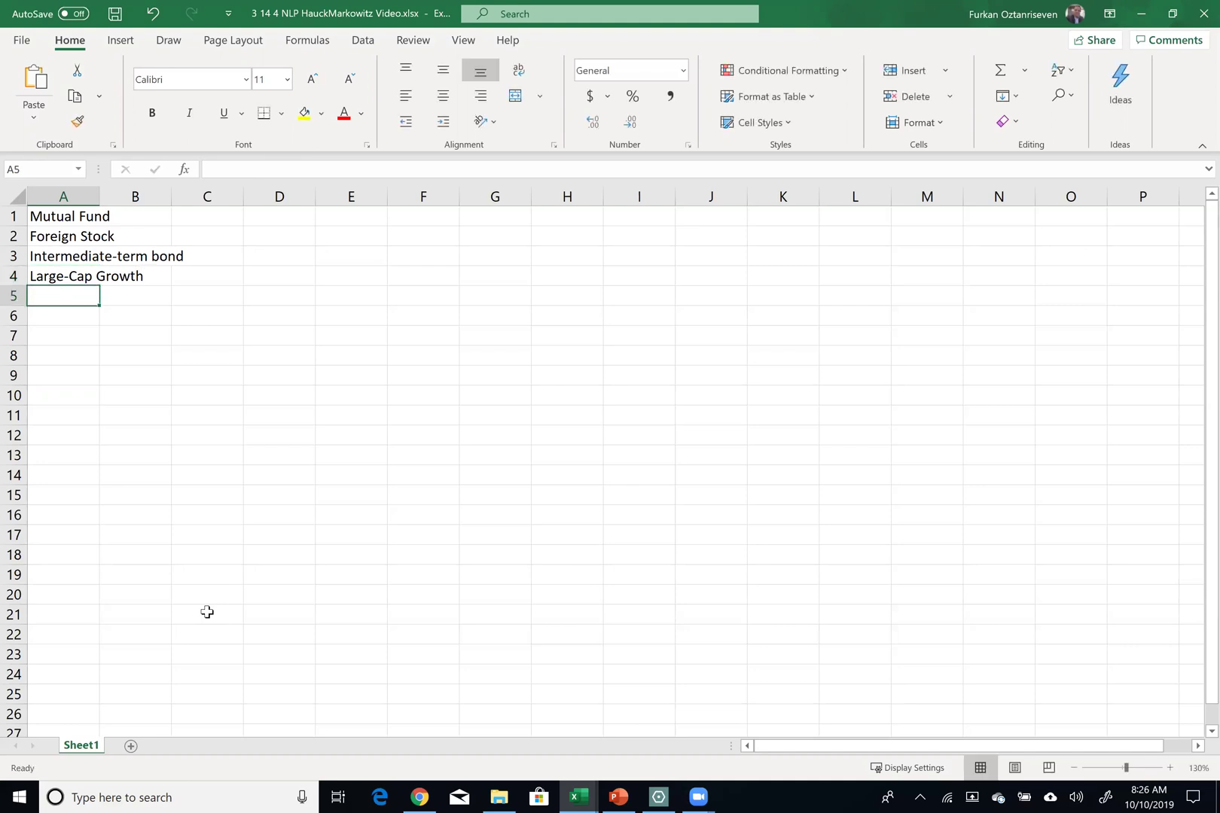
pyautogui.write('Large')
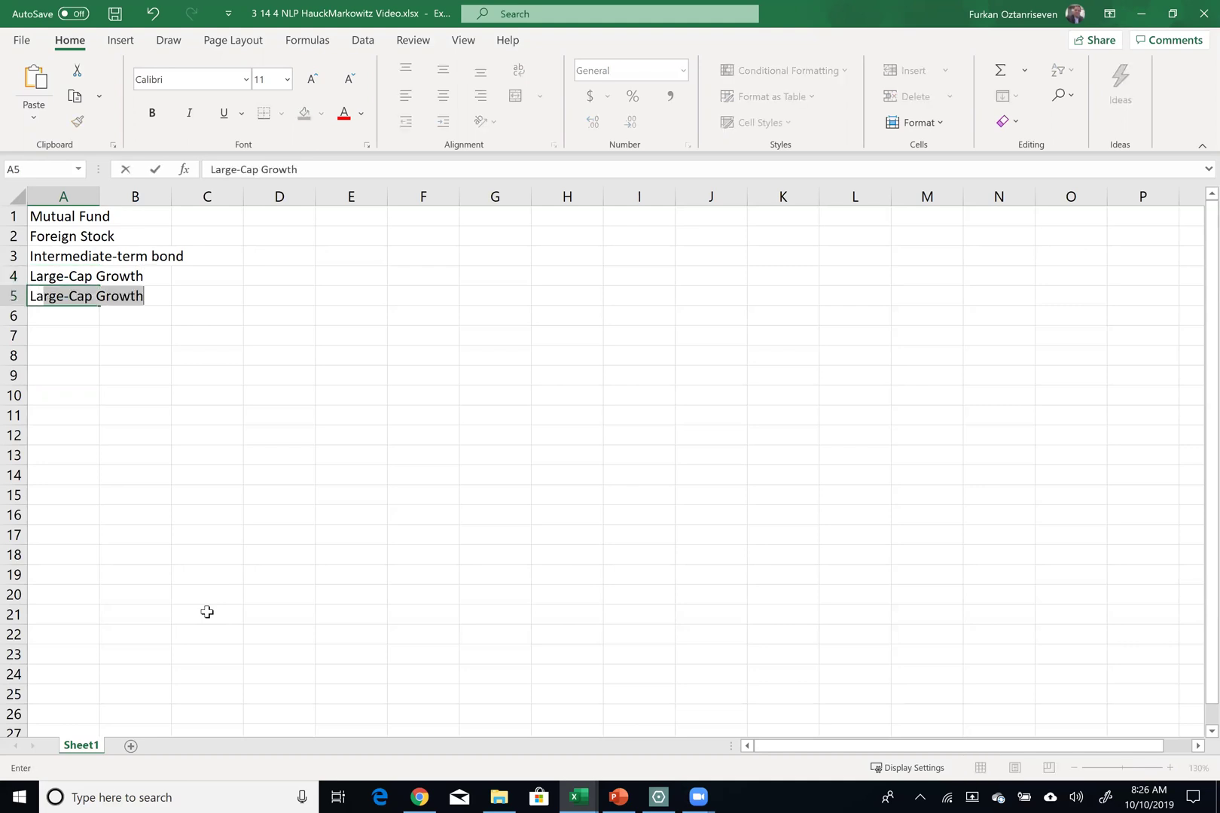
pyautogui.write('-Va')
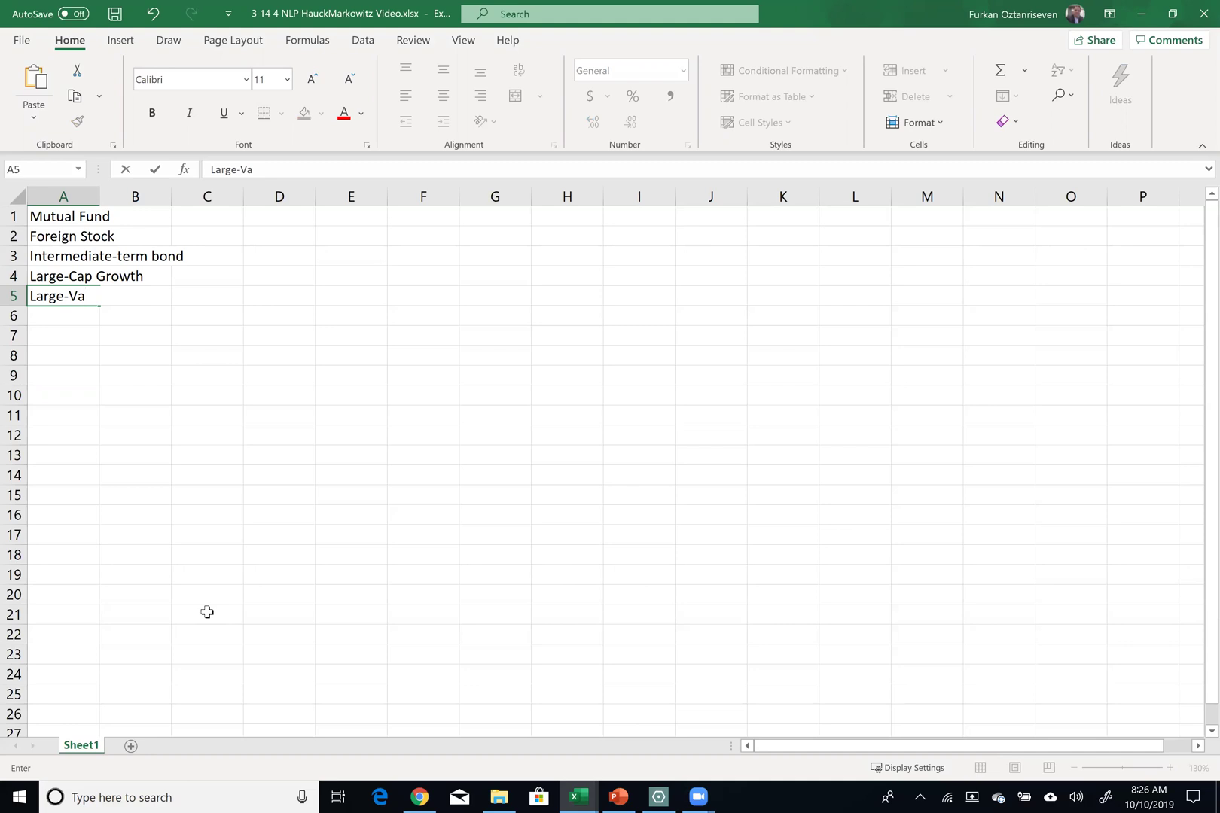
pyautogui.press('BackSpace')
pyautogui.press('BackSpace')
pyautogui.write('Cap ')
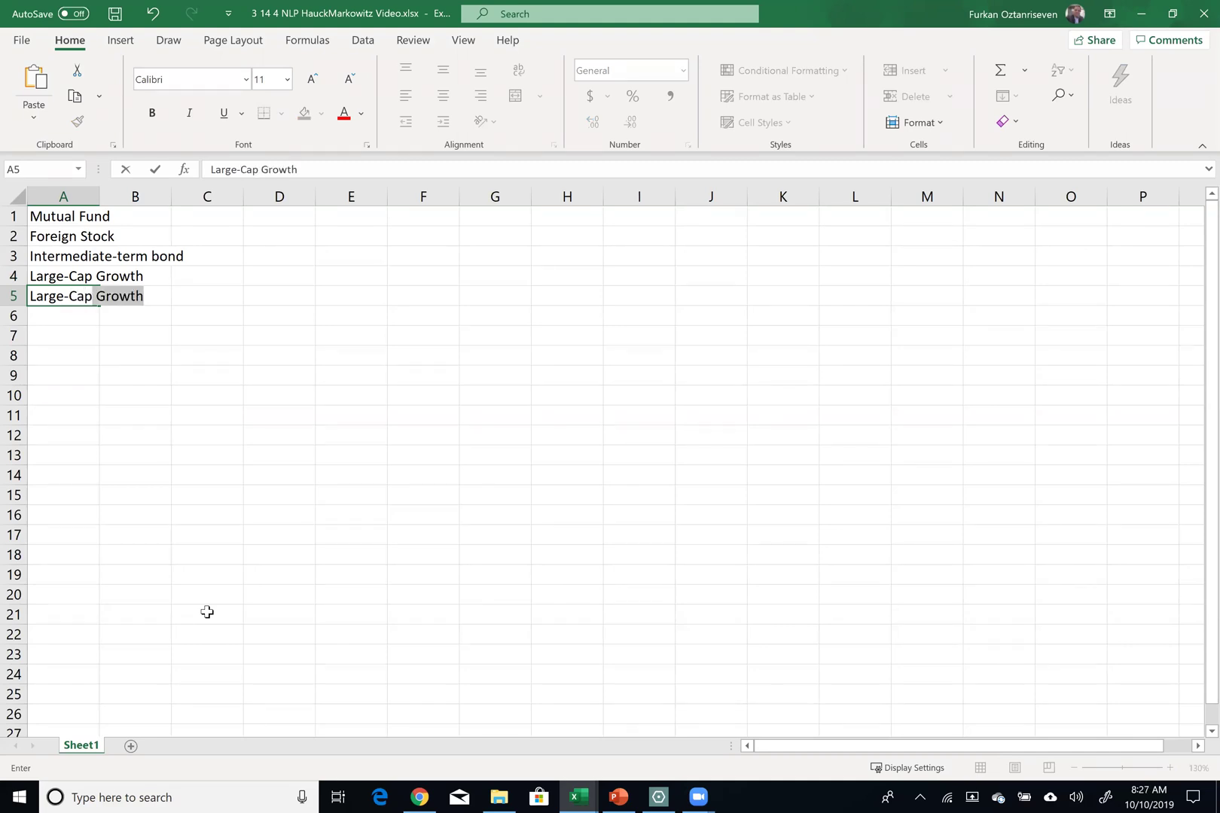
pyautogui.write('Value')
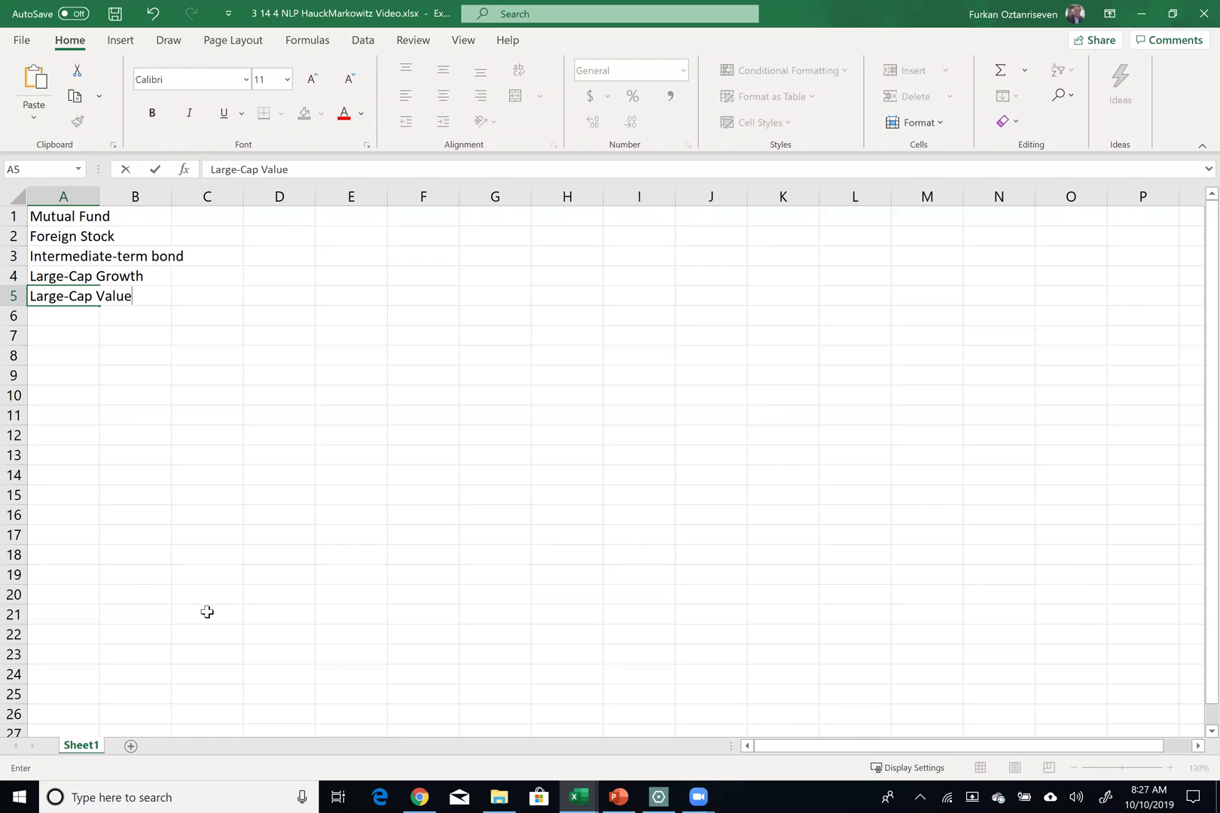
pyautogui.press('Return')
# Step: Enter "Small-Cap Growth" as the next fund in A6
pyautogui.write('Small')
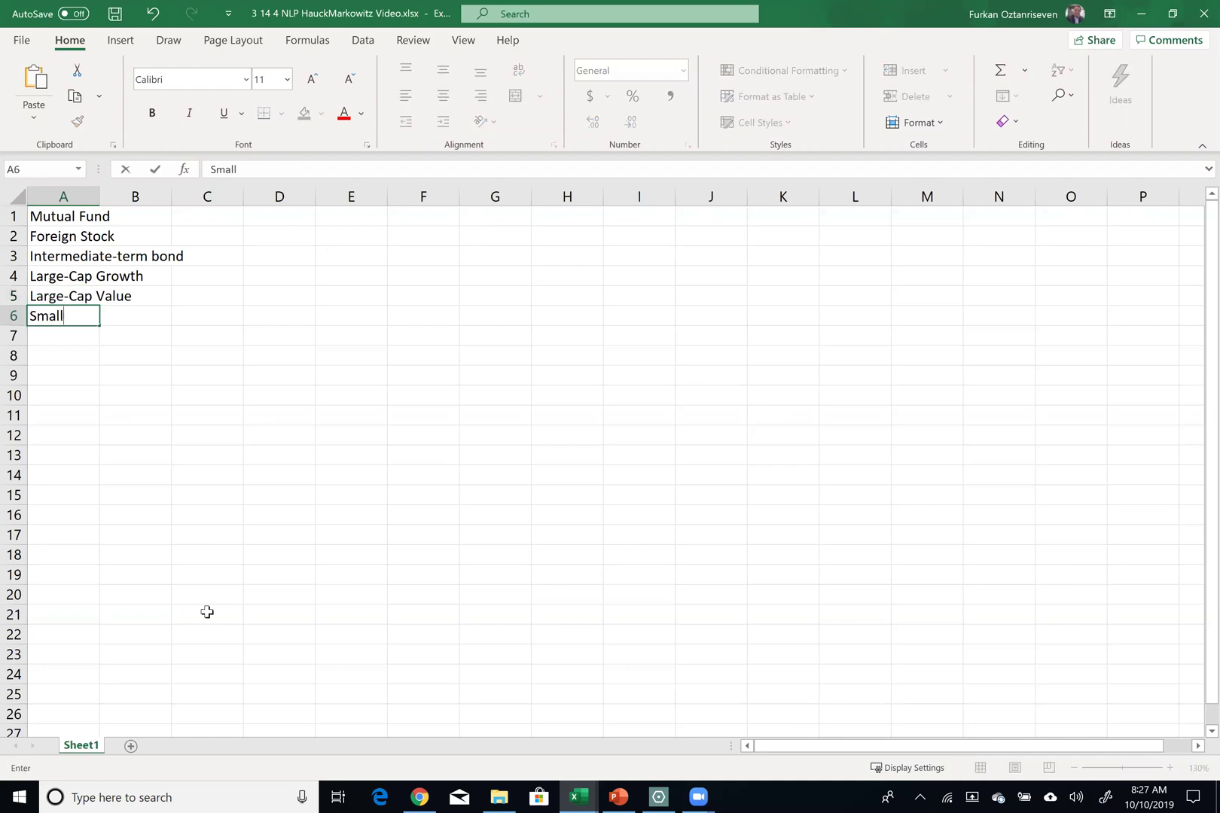
pyautogui.write('-Cap Growth')
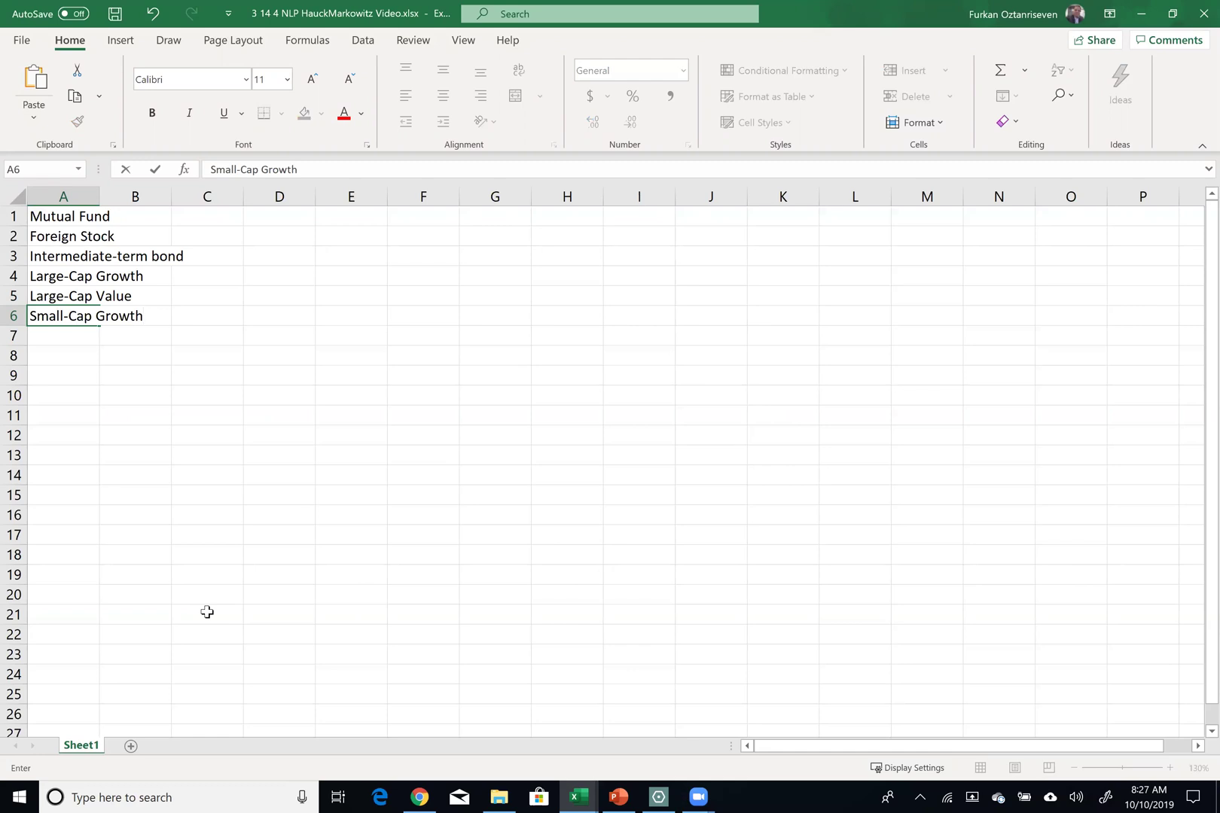
pyautogui.press('Return')
# Step: Enter "Small-Cap Value" in A7 and autofit column A to the width of the fund names
pyautogui.write('Small-C')
pyautogui.press('BackSpace')
pyautogui.write('c')
pyautogui.press('BackSpace')
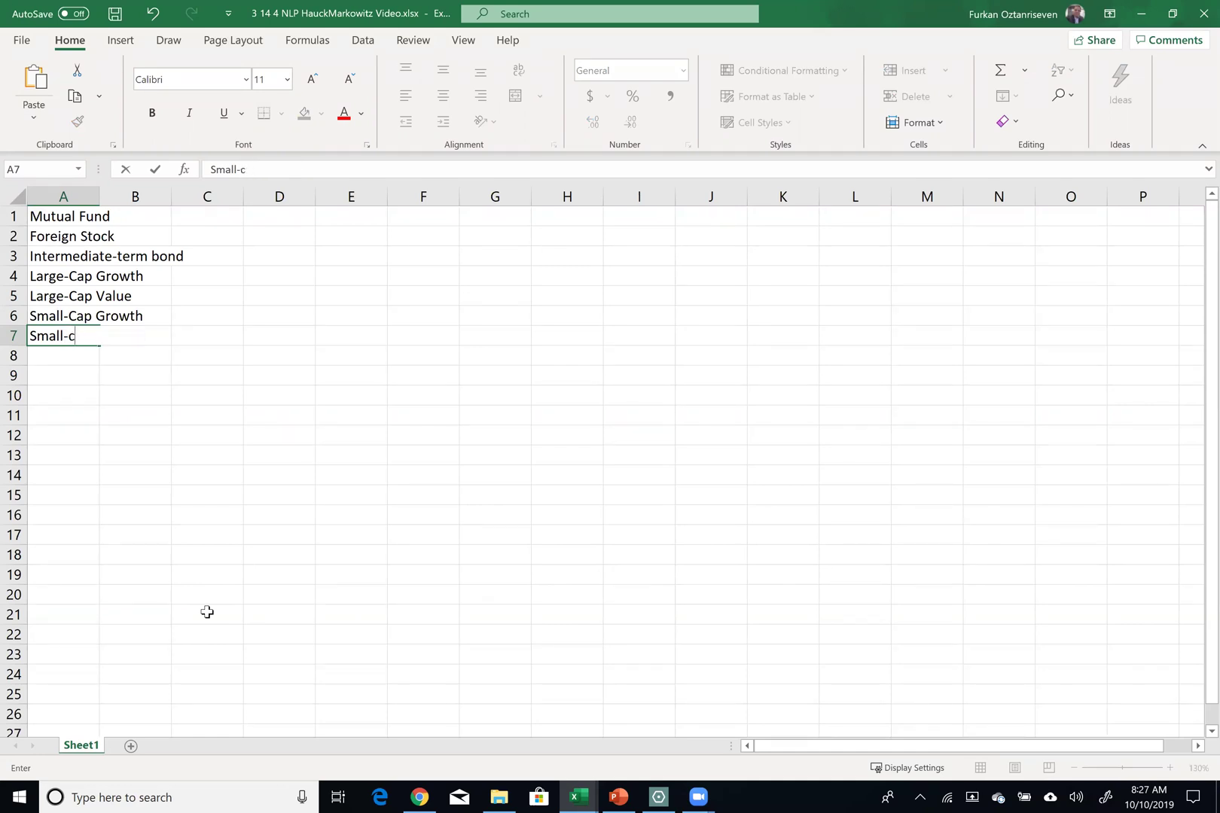
pyautogui.press('BackSpace')
pyautogui.write('Cap ')
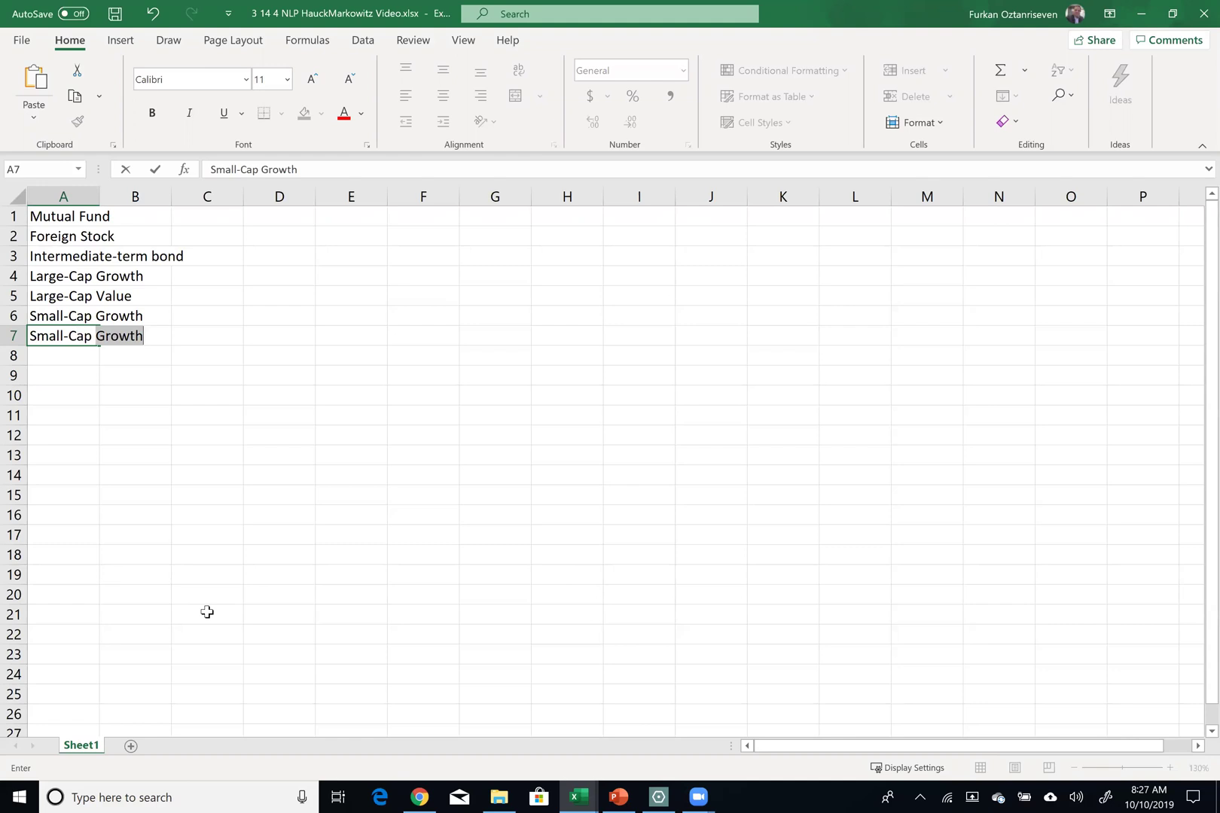
pyautogui.write('Valueq')
pyautogui.press('BackSpace')
pyautogui.press('Tab')
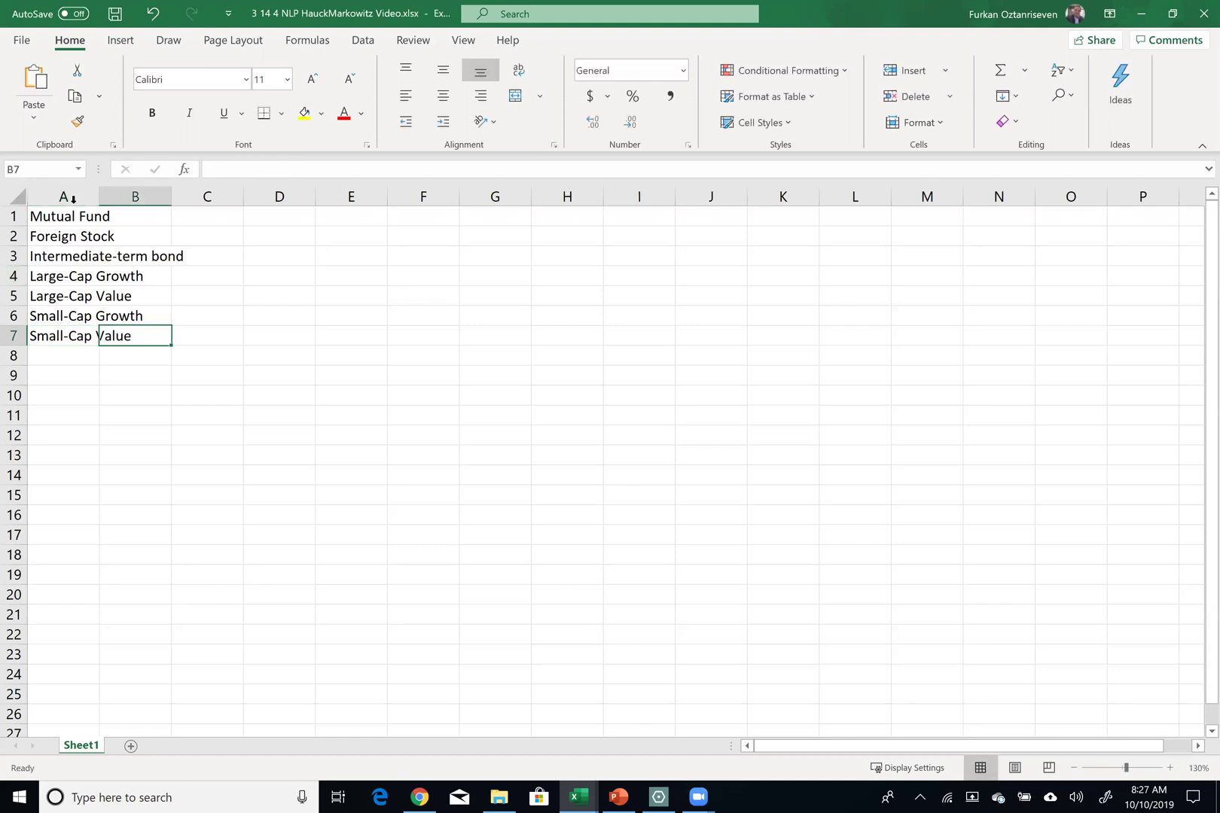
pyautogui.doubleClick(98, 197)
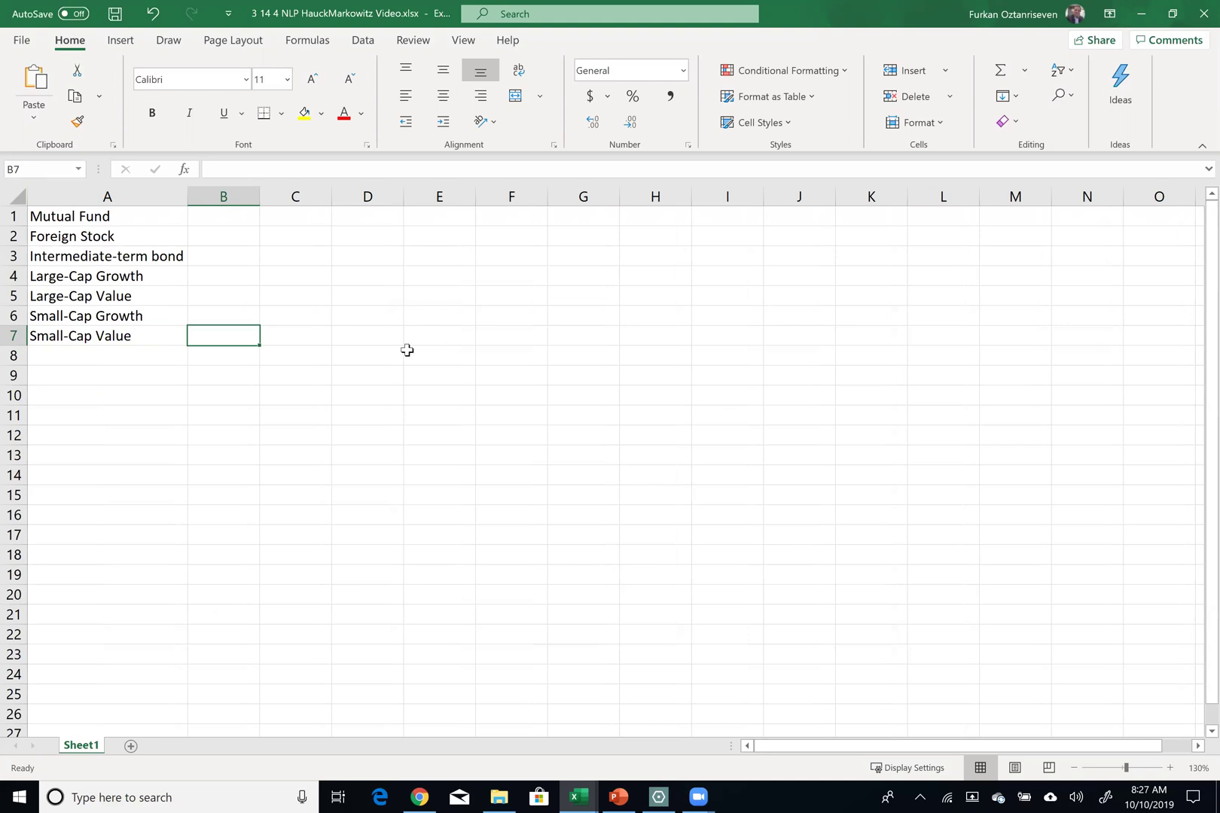
# Step: Label A9 "Required Return" and enter 0.07 in B9, formatted as a percentage
pyautogui.click(49, 376)
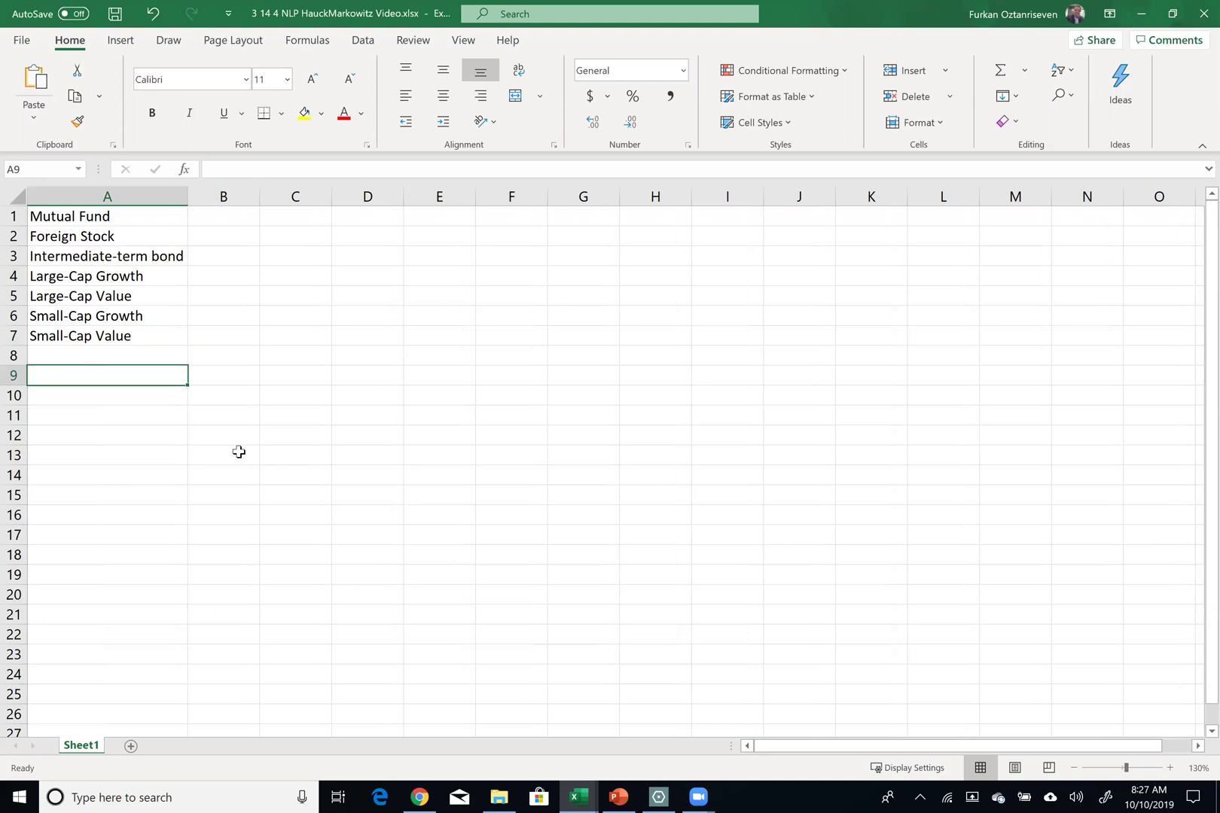
pyautogui.write('Required')
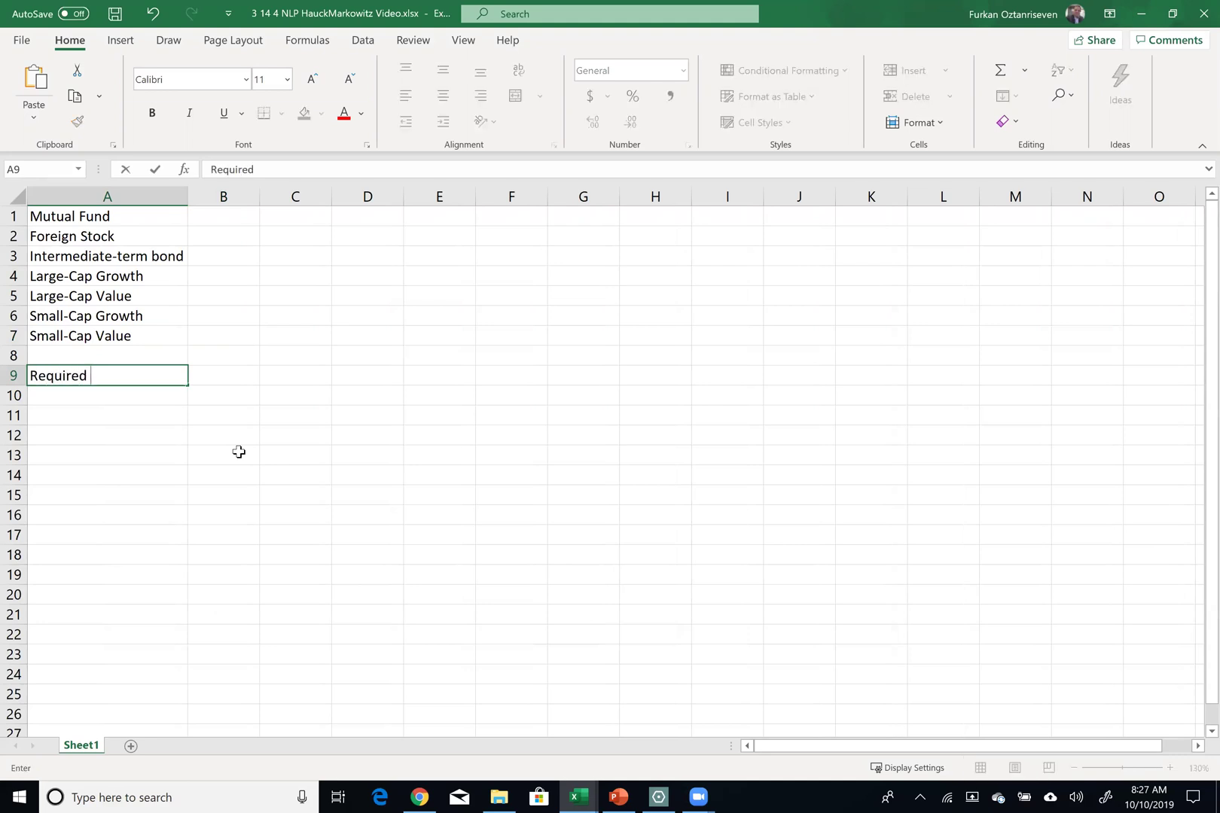
pyautogui.write(' Return')
pyautogui.press('Tab')
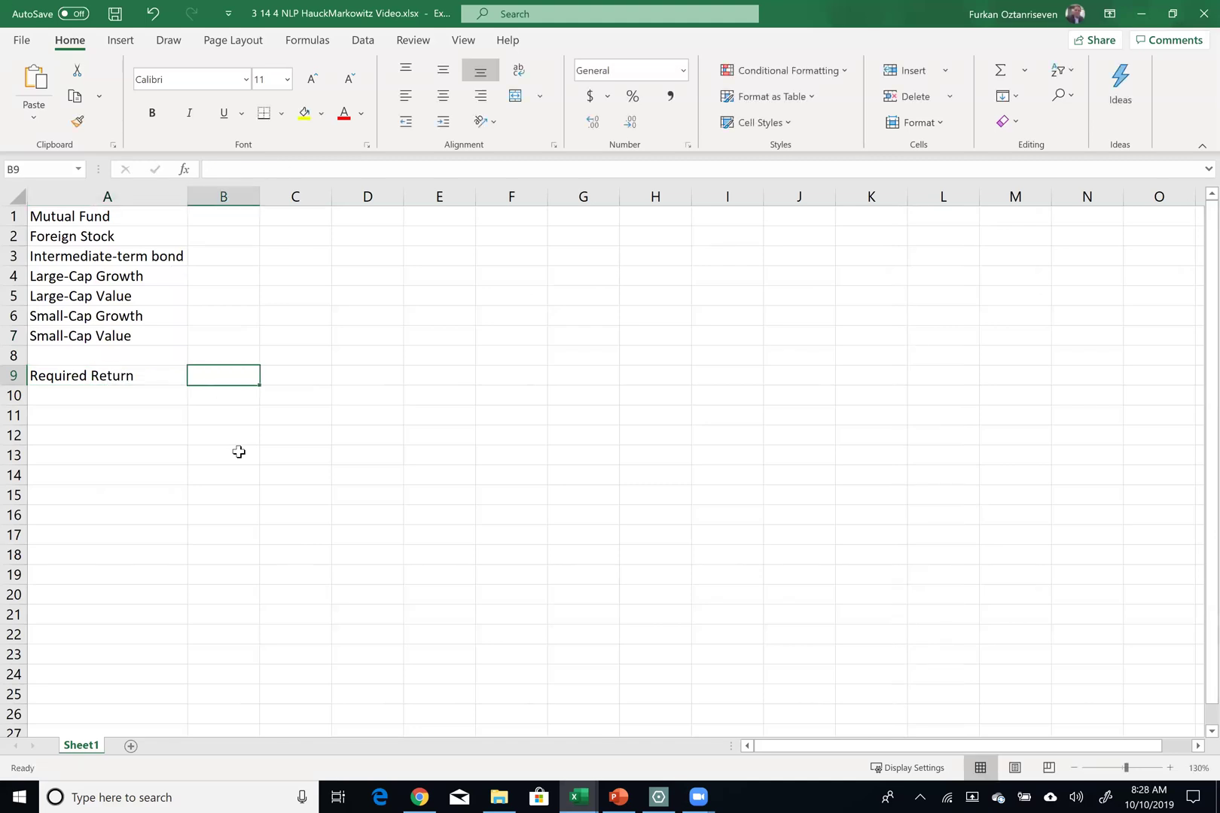
pyautogui.write('0.0')
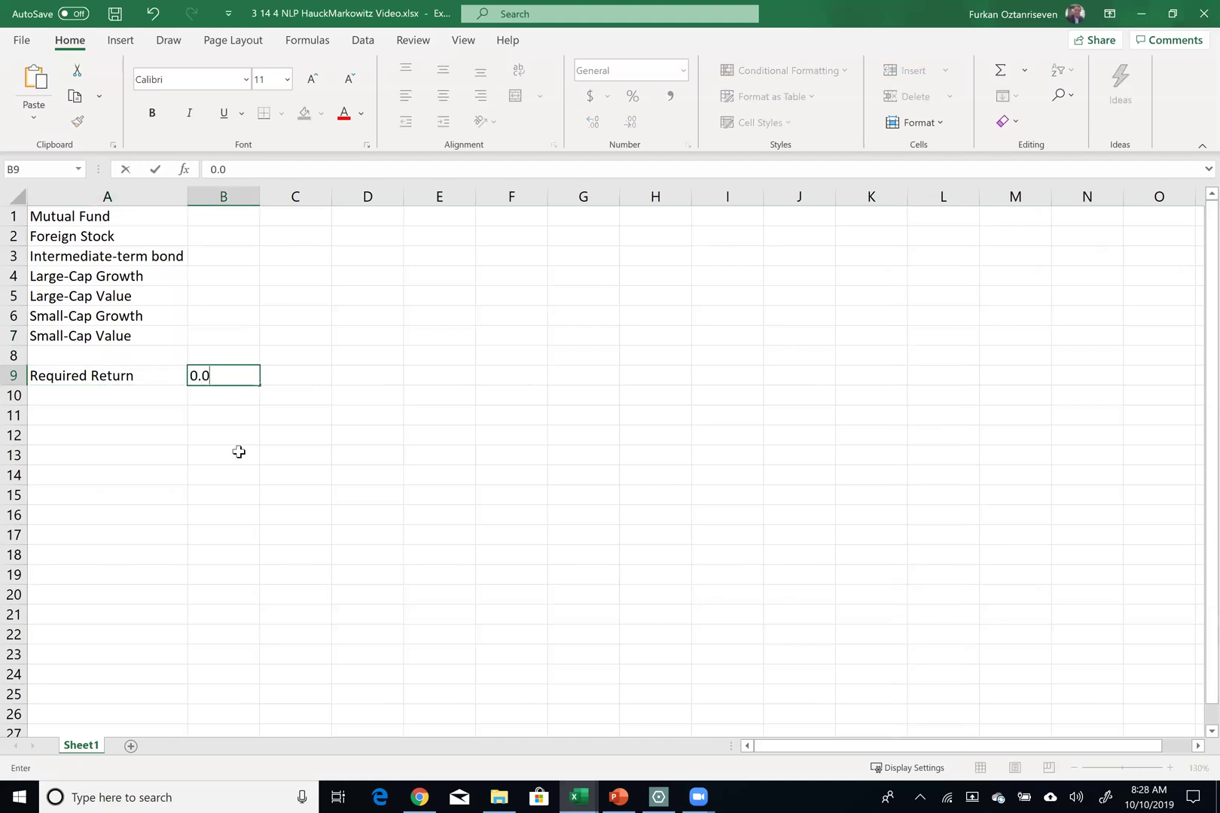
pyautogui.write('7')
pyautogui.press('Tab')
pyautogui.click(214, 374)
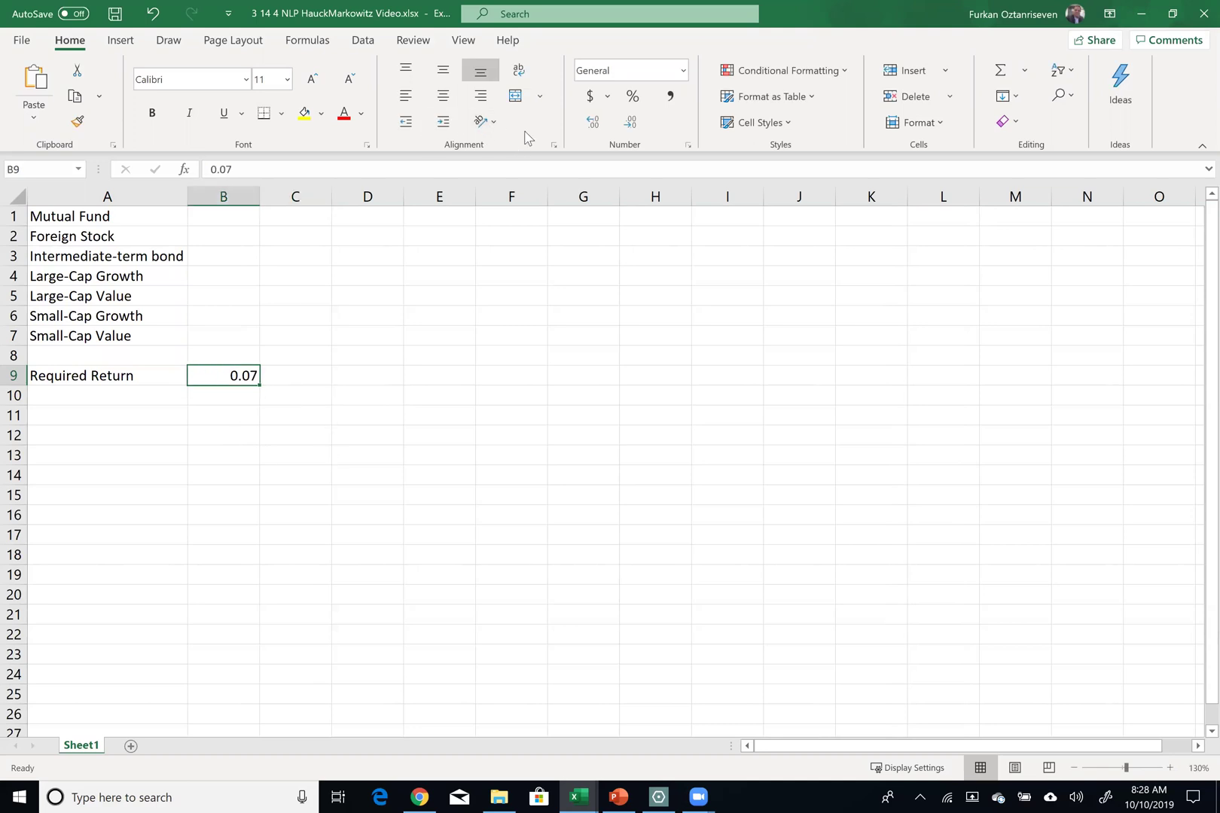
pyautogui.click(633, 95)
# Step: Label A10 "Portfolio Sum" and enter 1 in B10, formatted as a percentage
pyautogui.click(57, 400)
pyautogui.write('Portfolio')
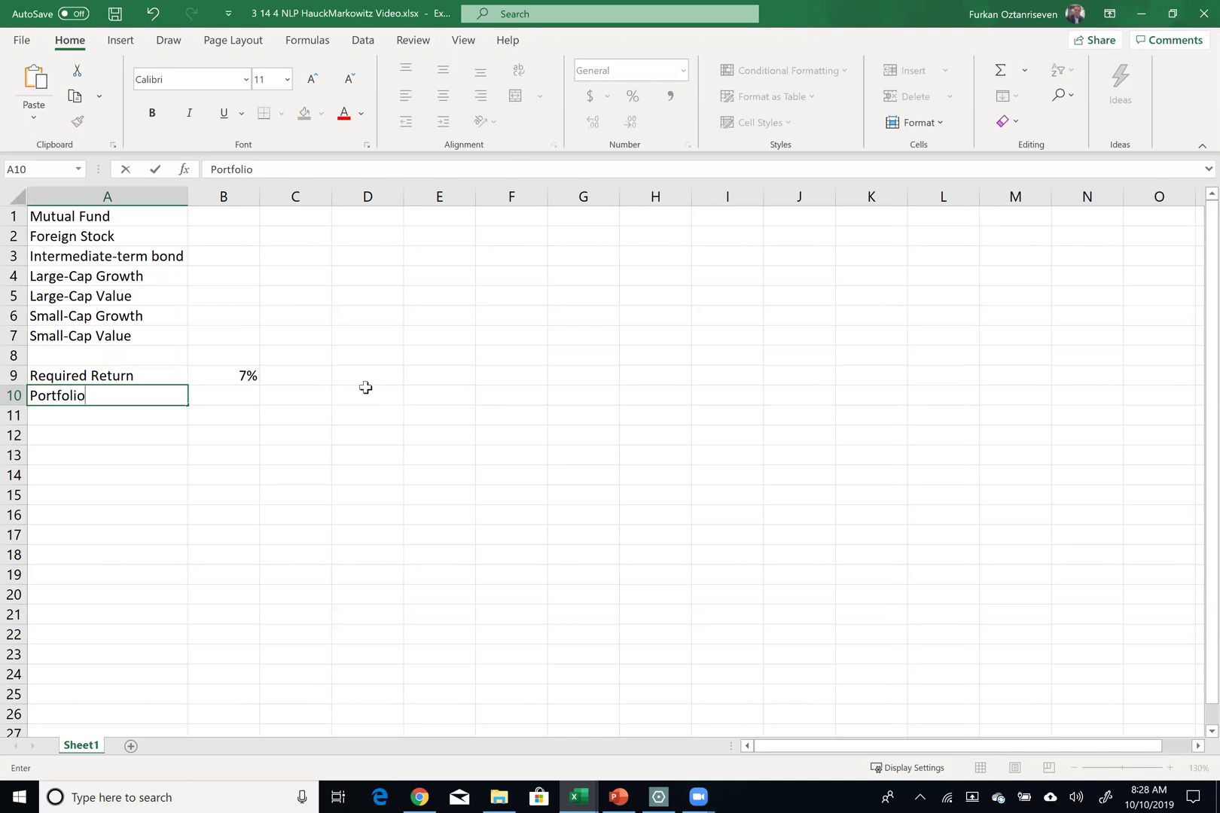
pyautogui.write(' Sum')
pyautogui.press('Tab')
pyautogui.write('100')
pyautogui.press('BackSpace')
pyautogui.press('BackSpace')
pyautogui.press('BackSpace')
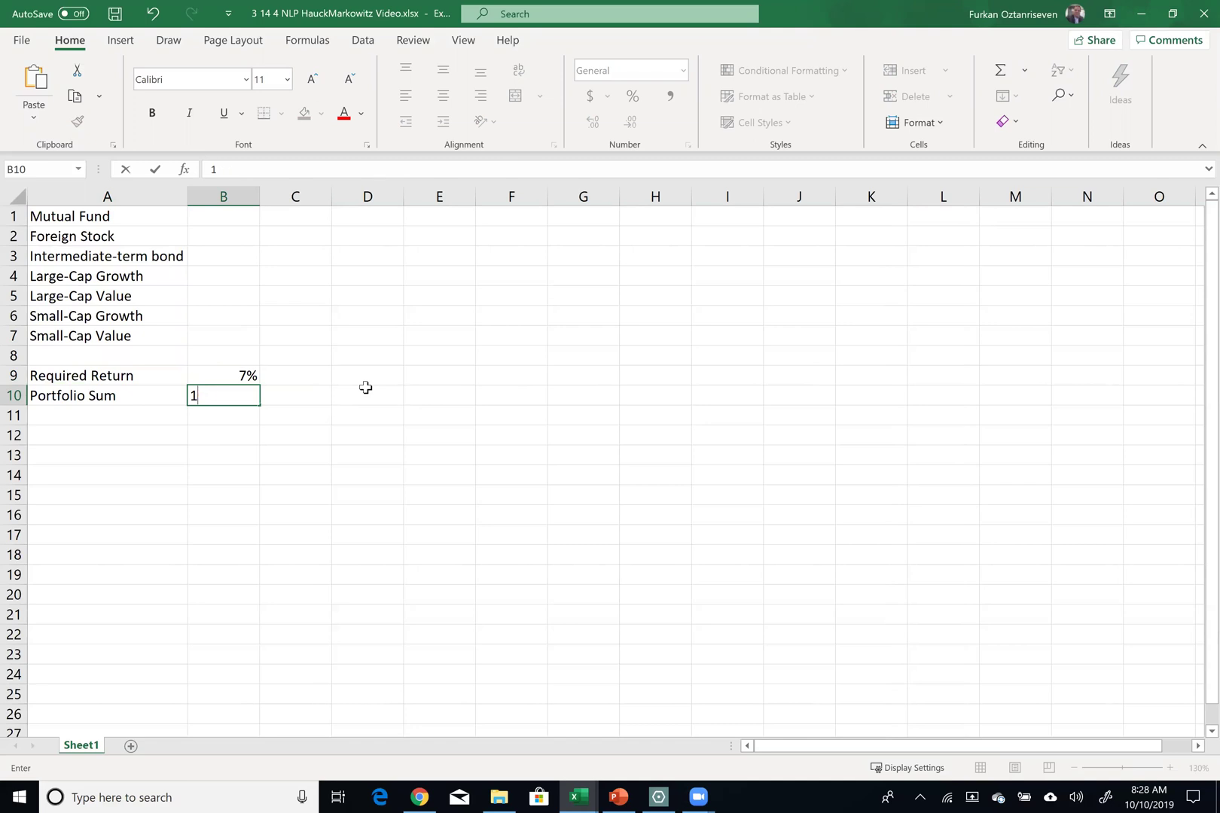
pyautogui.write('1')
pyautogui.press('Tab')
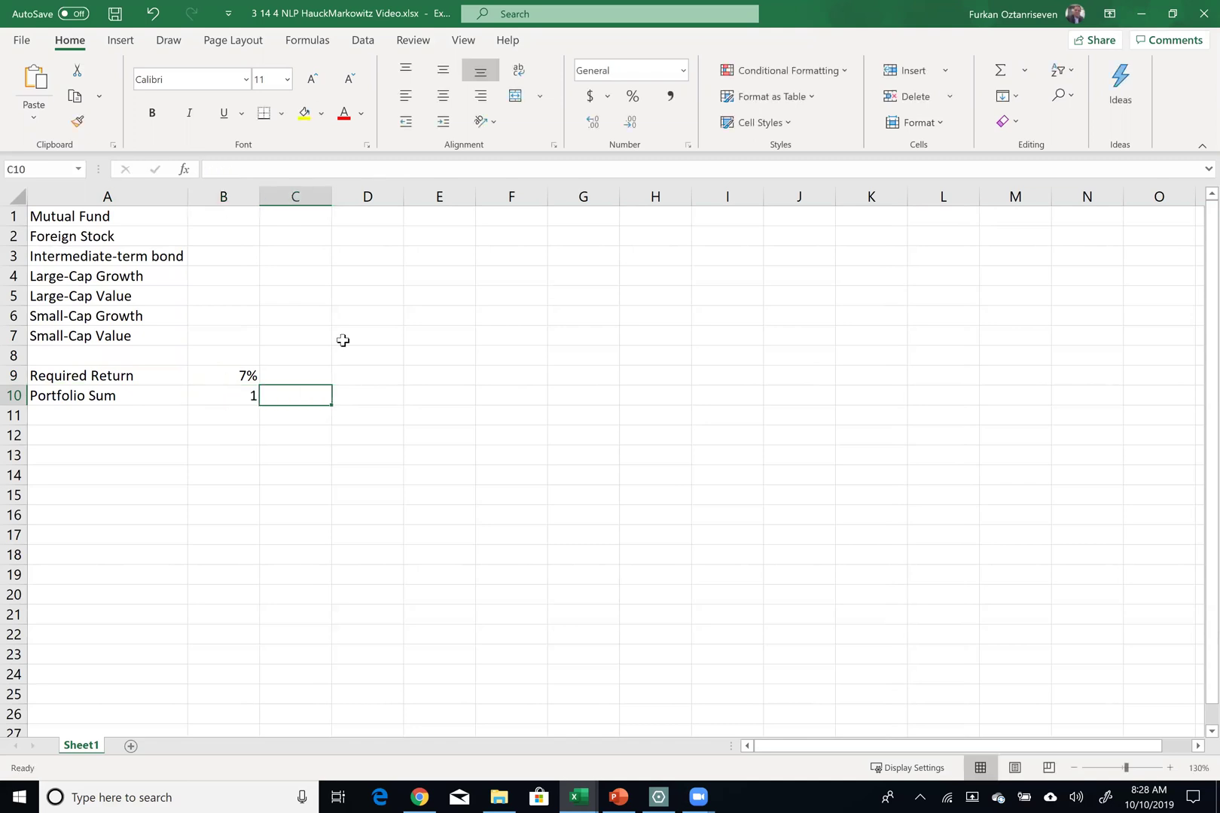
pyautogui.click(251, 396)
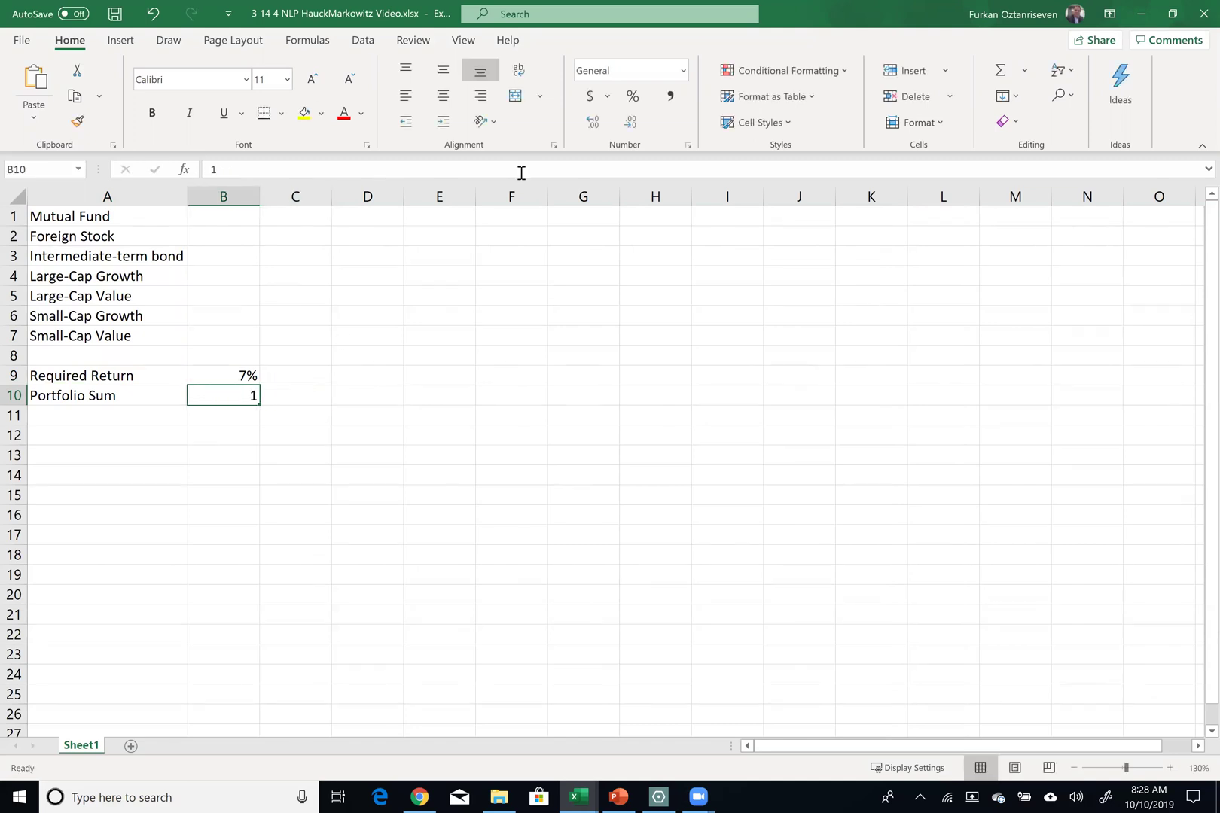
pyautogui.click(633, 95)
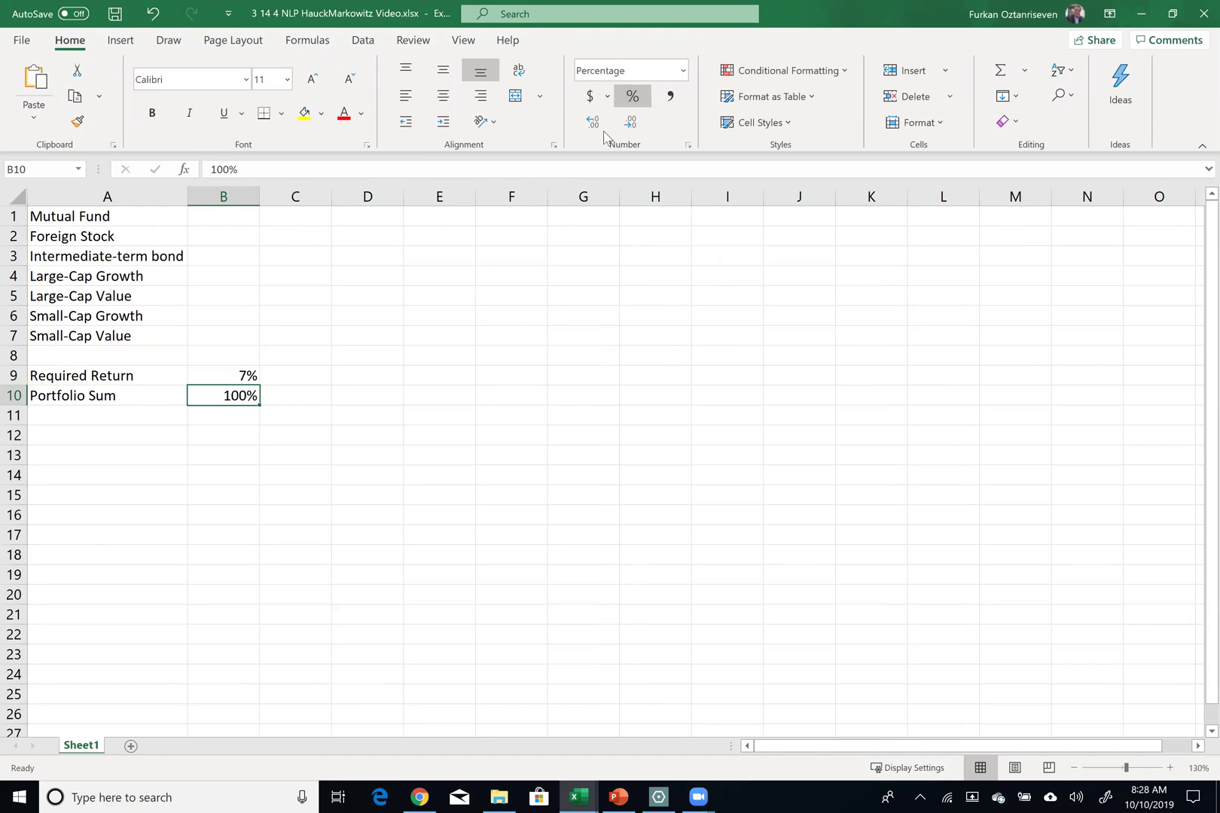
# Step: Autofit the sheet's column widths to their contents and make the labels in A1:A10 bold
pyautogui.click(19, 198)
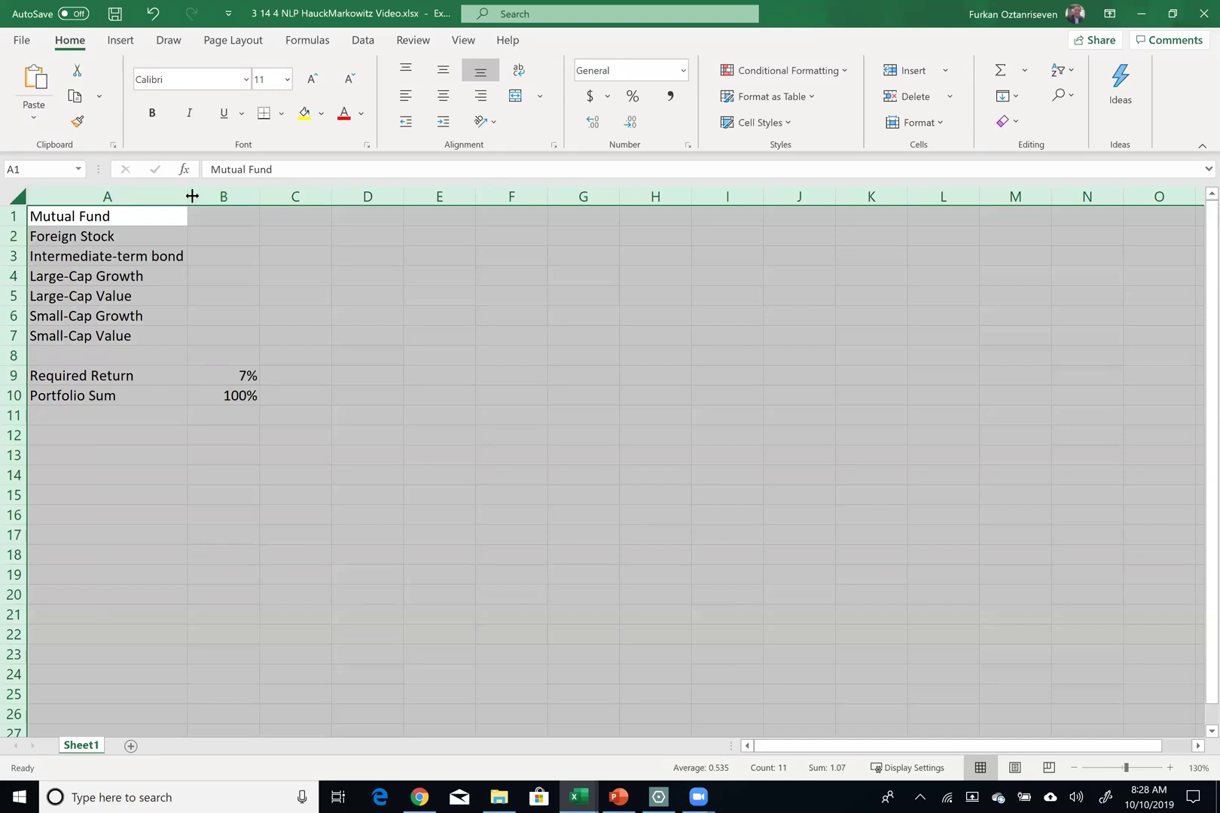
pyautogui.doubleClick(192, 196)
pyautogui.moveTo(95, 219); pyautogui.dragTo(158, 407)
pyautogui.hotkey('ctrl', 'b')
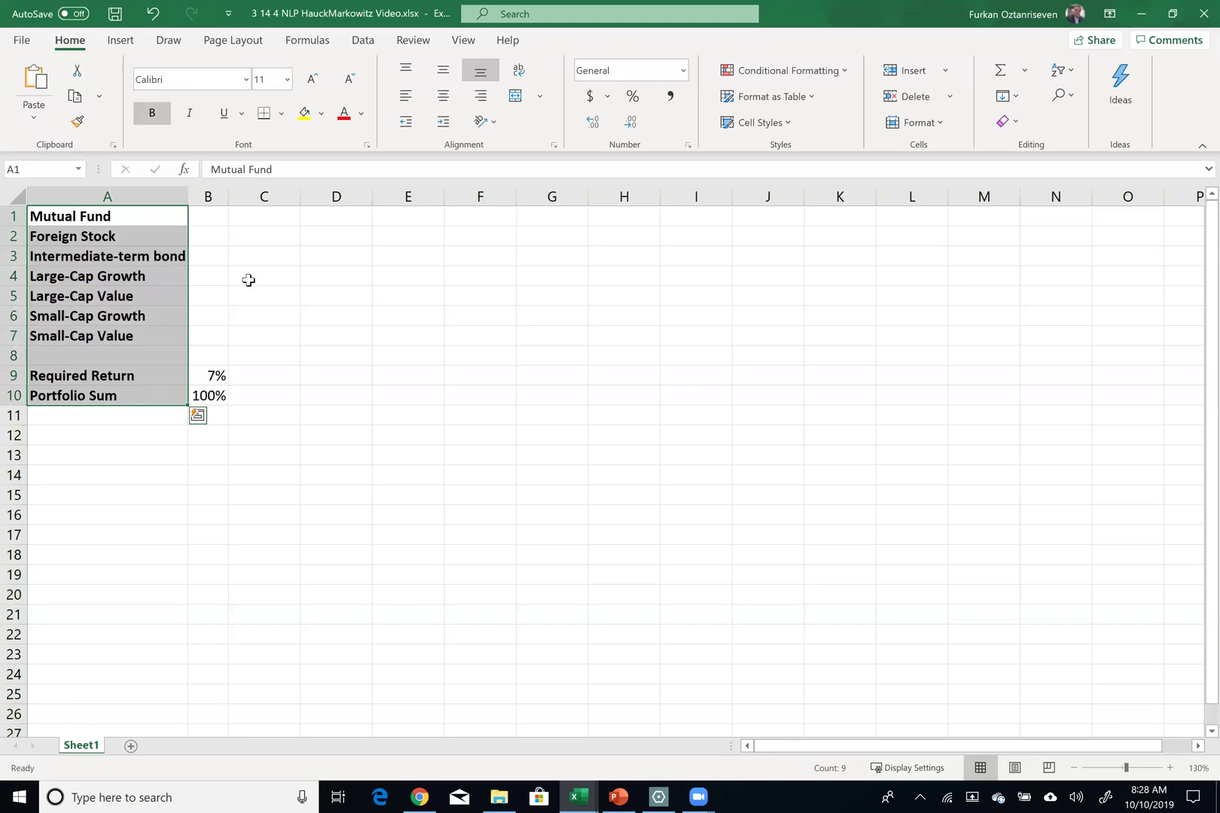
# Step: Enter "Year 1" in B1, fill the series across to "Year 5" in F1, and make these headers bold
pyautogui.click(220, 215)
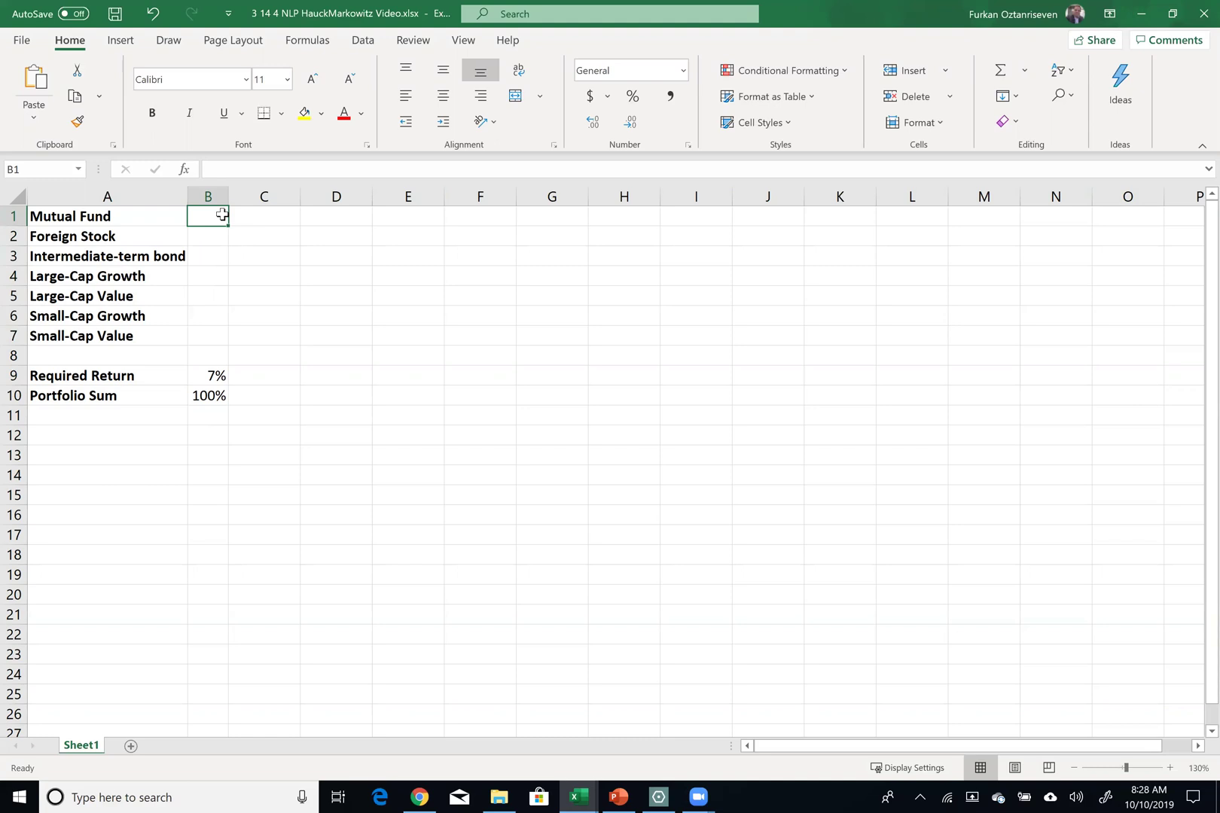
pyautogui.write('Year 1')
pyautogui.press('Tab')
pyautogui.click(192, 210)
pyautogui.moveTo(228, 225); pyautogui.dragTo(480, 230)
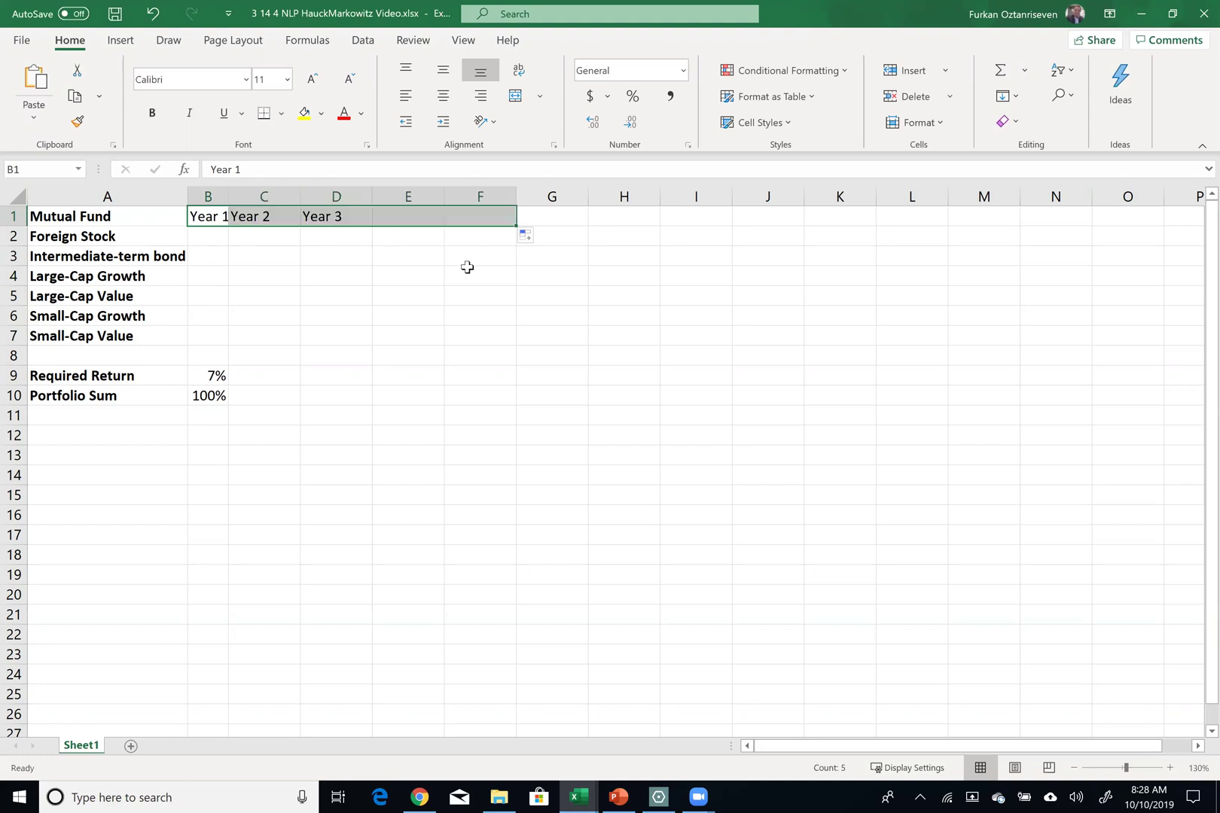
pyautogui.hotkey('ctrl', 'b')
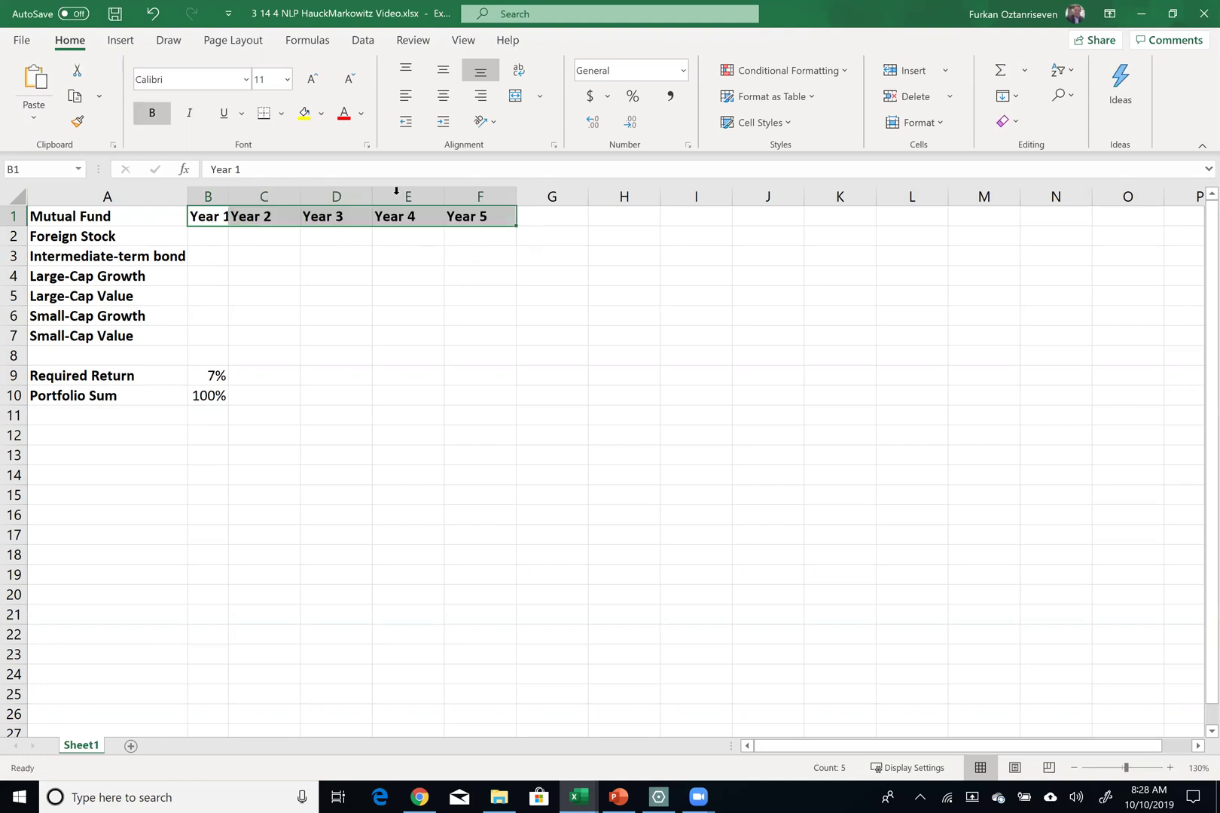
# Step: Center the year headers in B1:F1 and autofit the sheet's column widths to their contents
pyautogui.click(446, 99)
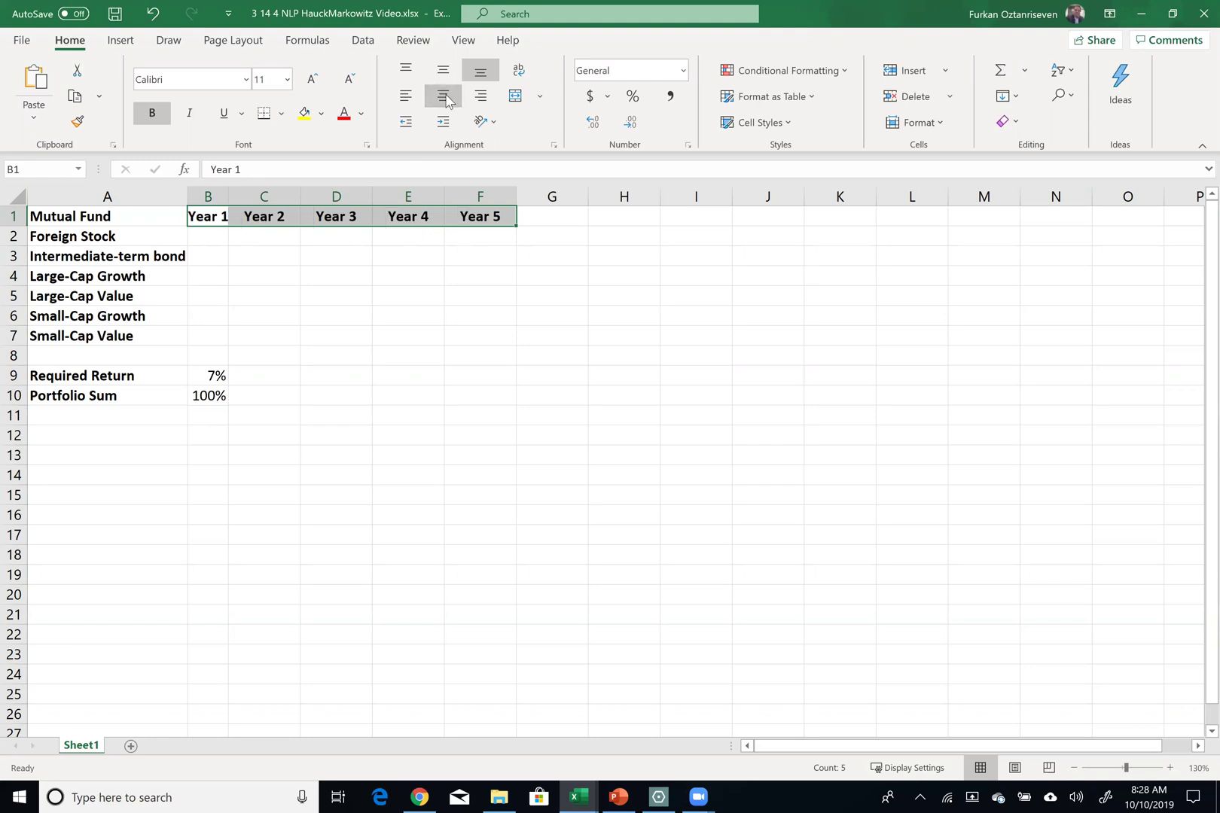
pyautogui.click(18, 196)
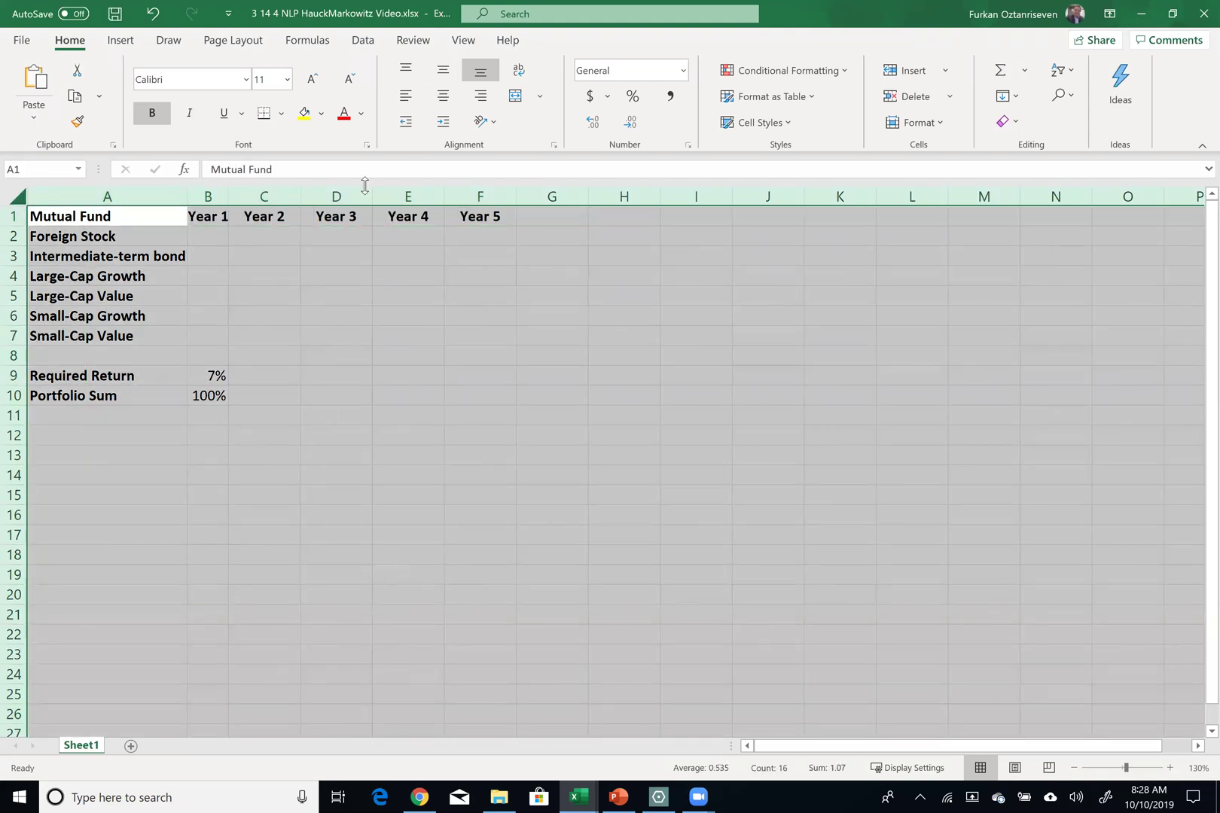
pyautogui.doubleClick(190, 196)
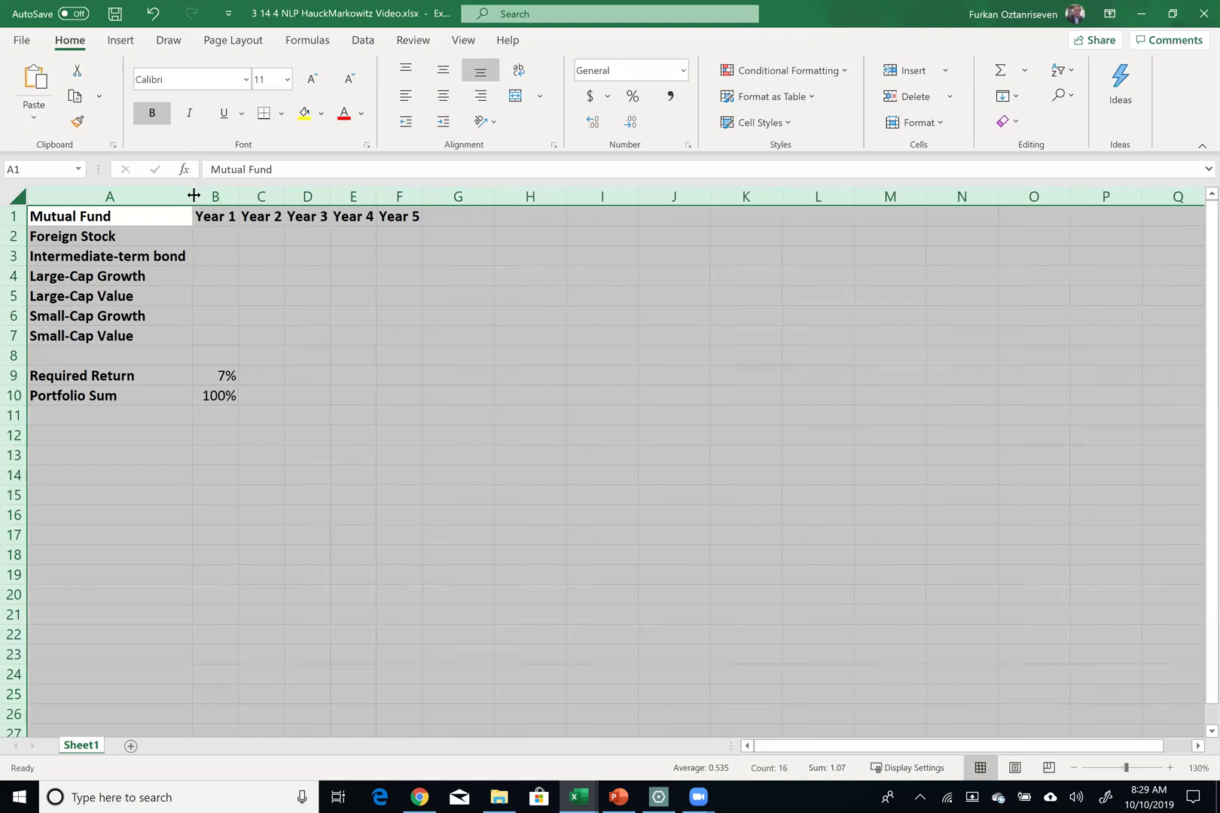
# Step: Format the return cells B2:F7 as percentages and enter 10.06% as the Foreign Stock return for Year 1 in B2
pyautogui.click(220, 237)
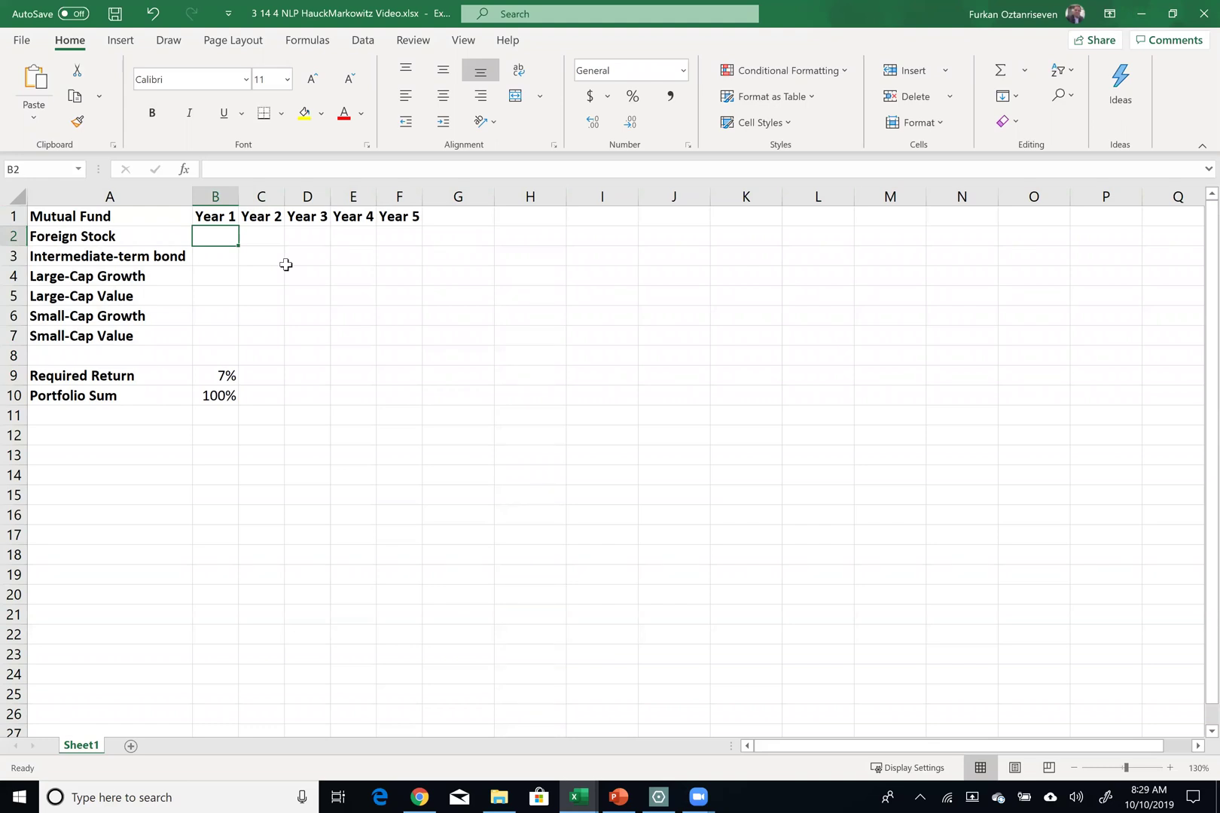
pyautogui.moveTo(198, 225); pyautogui.dragTo(409, 337)
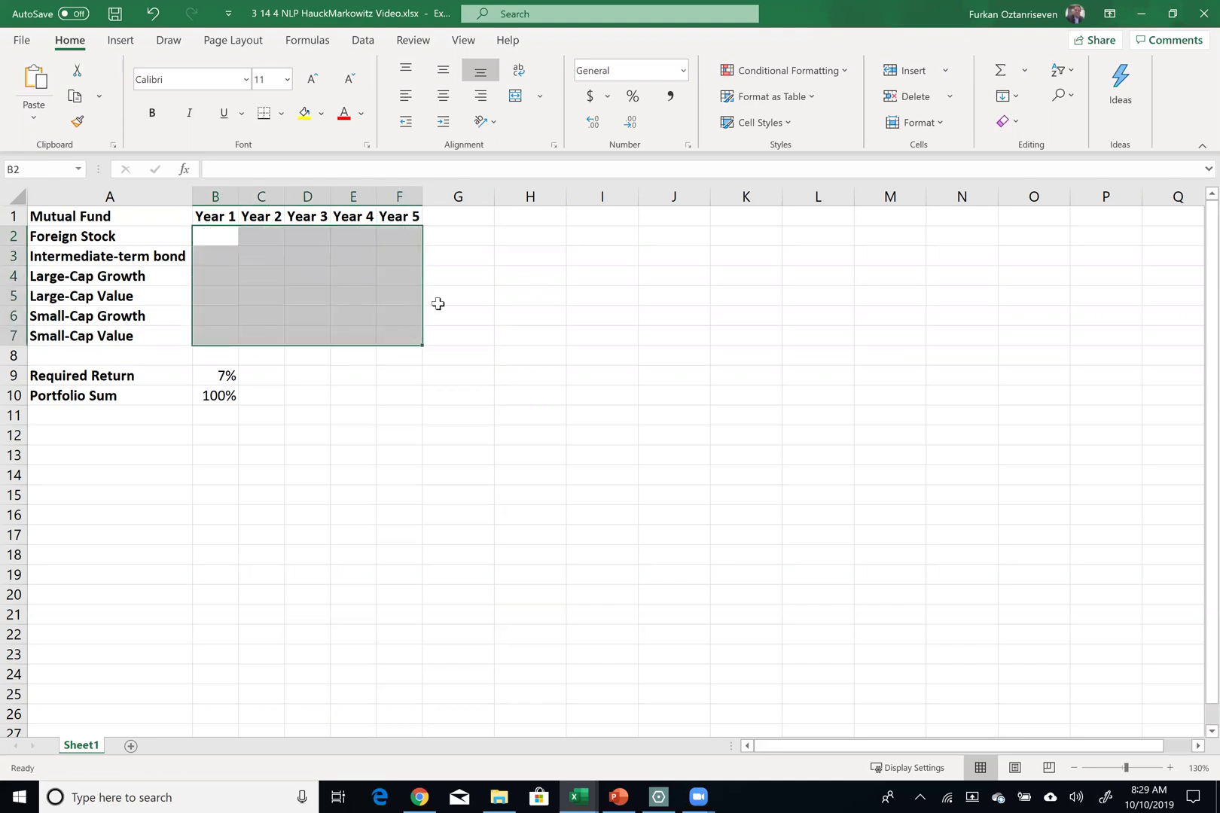
pyautogui.click(633, 96)
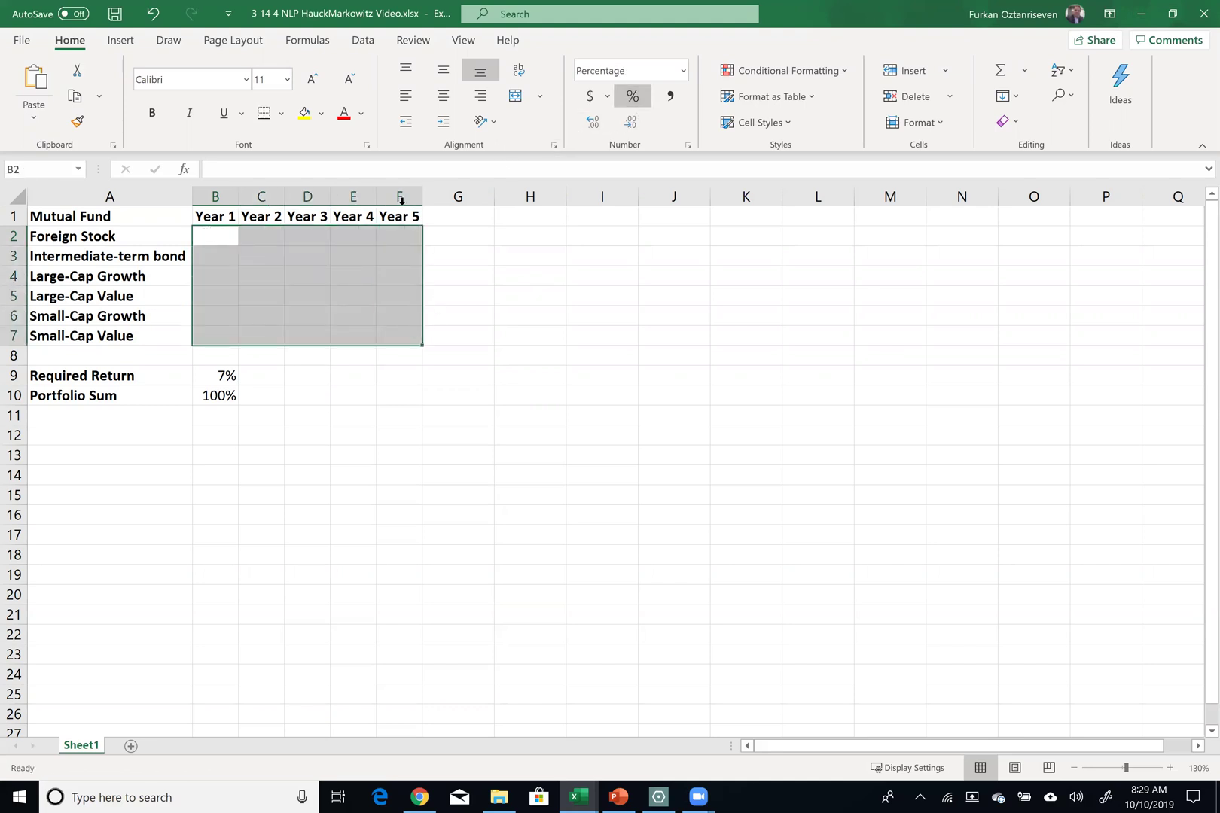
pyautogui.click(217, 236)
pyautogui.write('10.0')
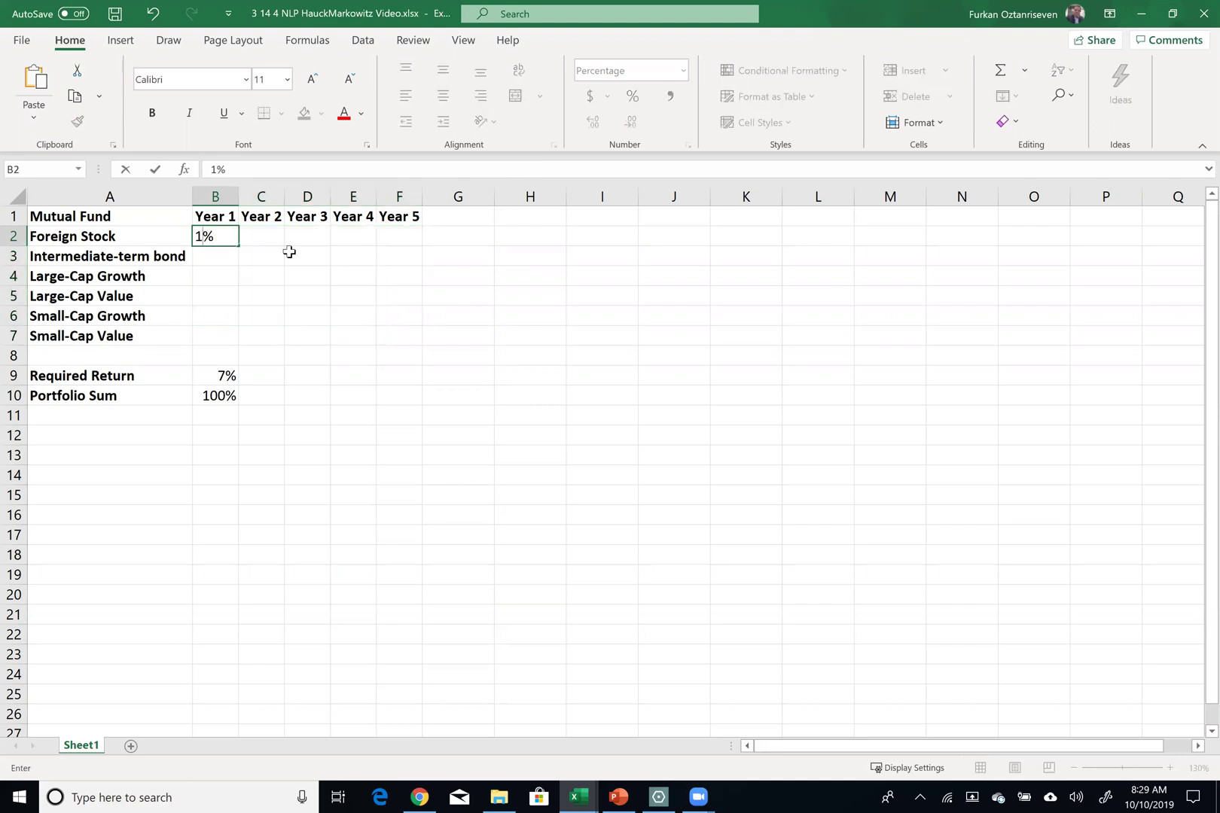
pyautogui.write('8')
pyautogui.press('Tab')
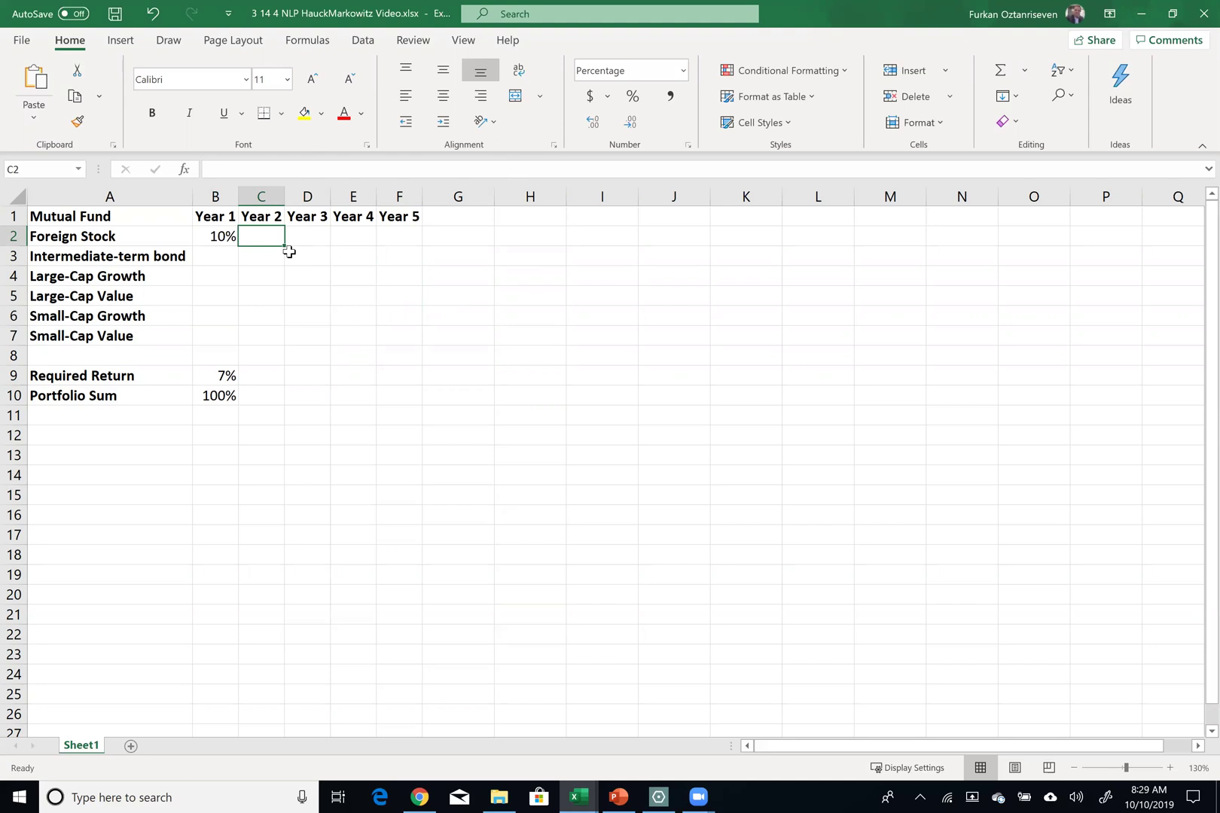
# Step: Display the return cells B2:F7 with two decimal places
pyautogui.moveTo(221, 235); pyautogui.dragTo(407, 330)
pyautogui.click(603, 122)
pyautogui.click(603, 122)
# Step: Enter the Foreign Stock returns 13.12% for Year 2 in C2 and 13.47% for Year 3 in D2
pyautogui.click(263, 236)
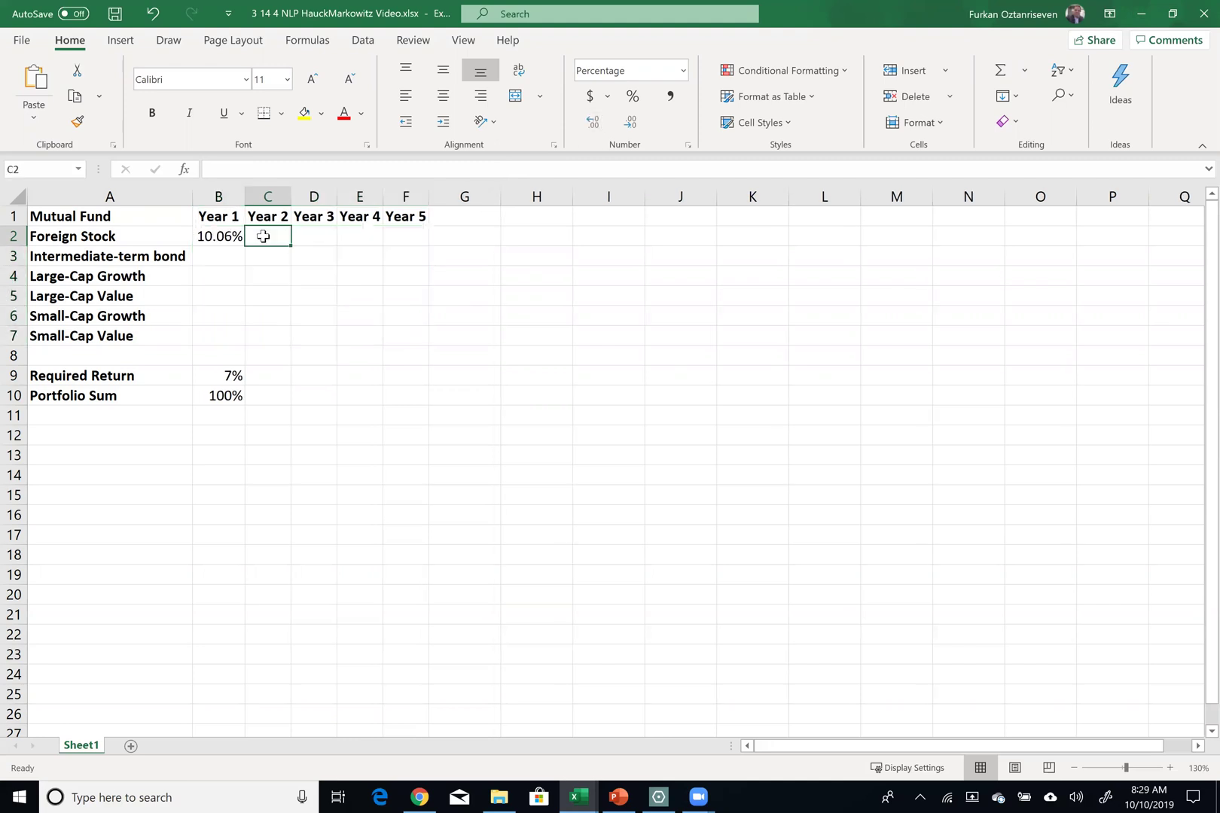
pyautogui.write('13')
pyautogui.press('BackSpace')
pyautogui.write('3')
pyautogui.write('3')
pyautogui.press('BackSpace')
pyautogui.write('2')
pyautogui.press('Tab')
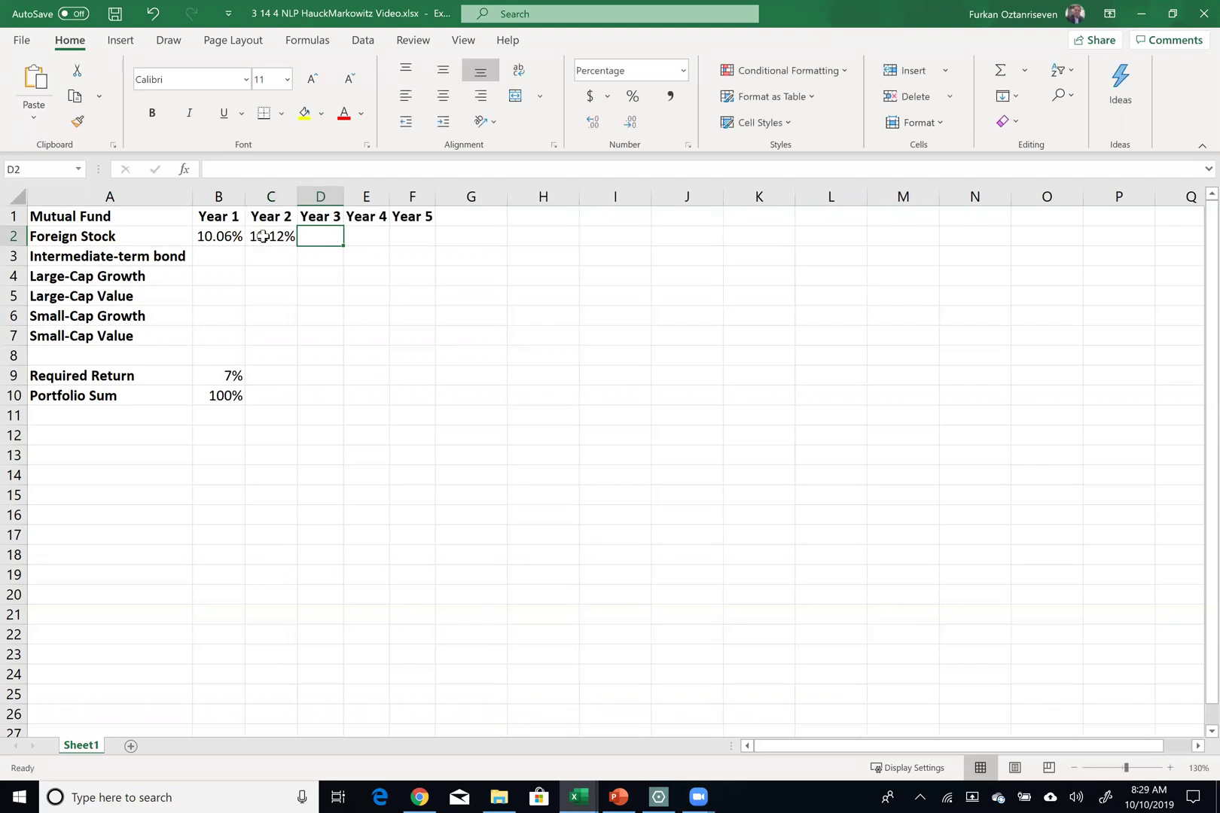
pyautogui.write('13')
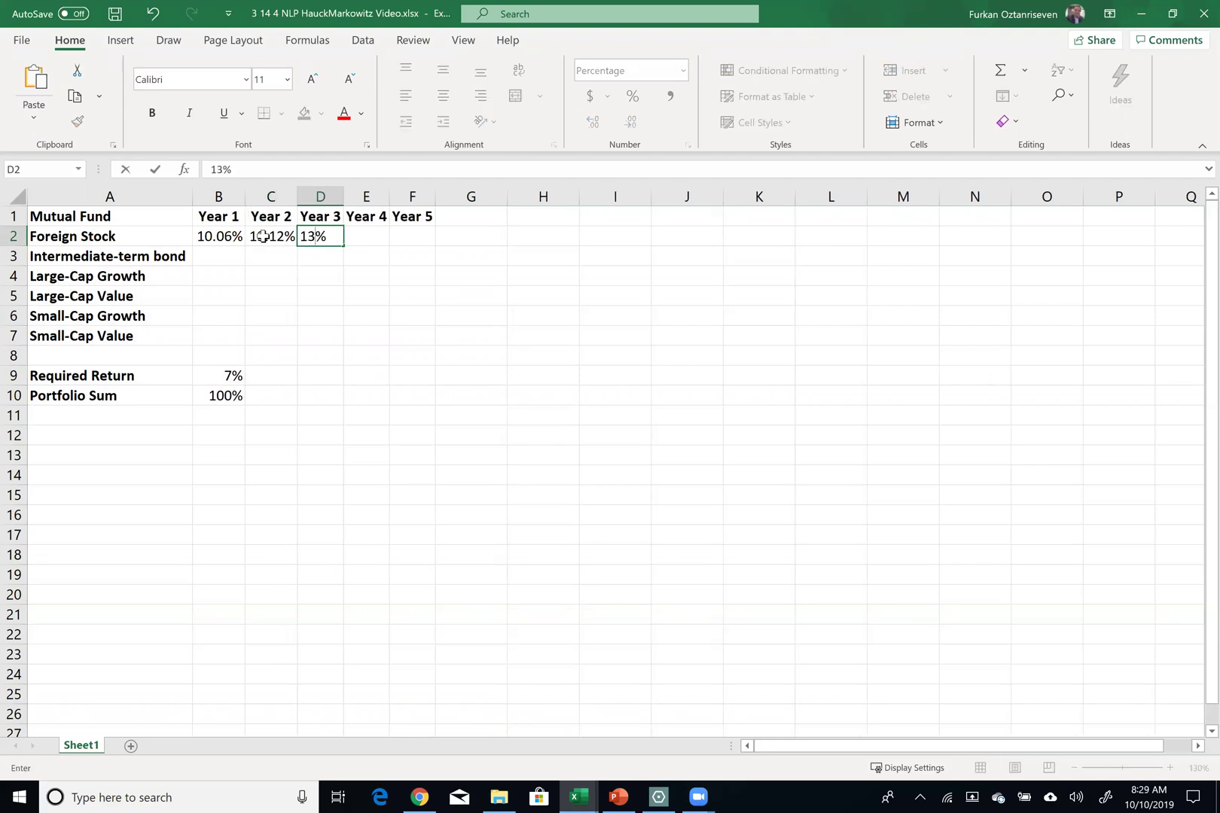
pyautogui.write('.47')
pyautogui.press('Tab')
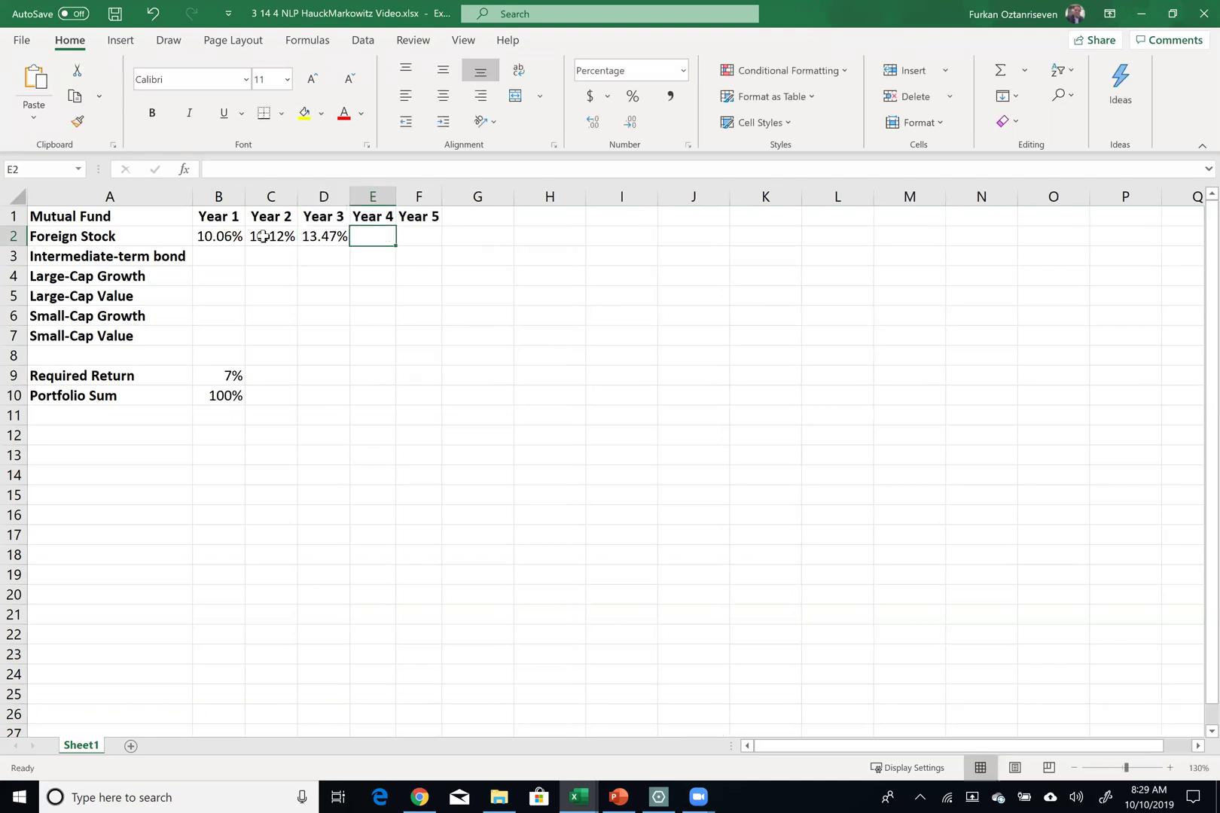
# Step: Enter the Foreign Stock returns 45.42% for Year 4 in E2 and -21.93% for Year 5 in F2
pyautogui.write('45.')
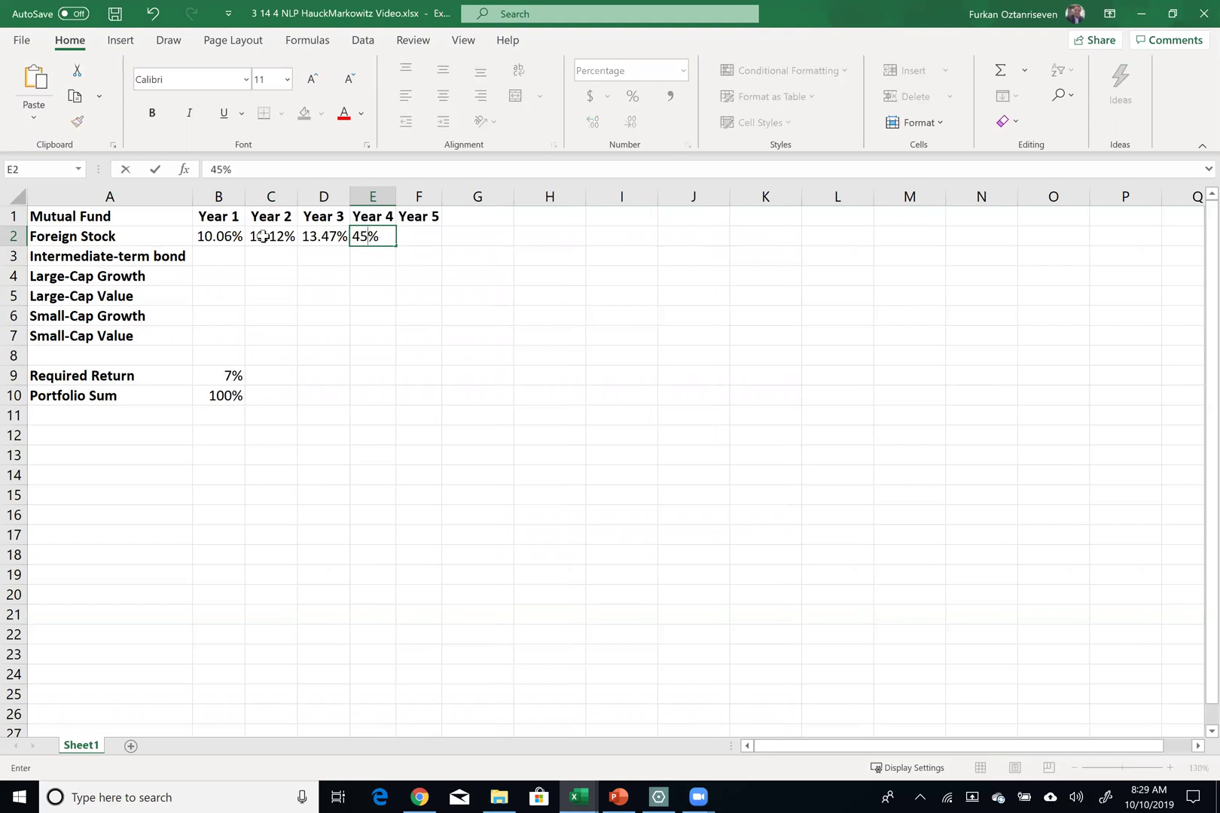
pyautogui.write('43')
pyautogui.press('Tab')
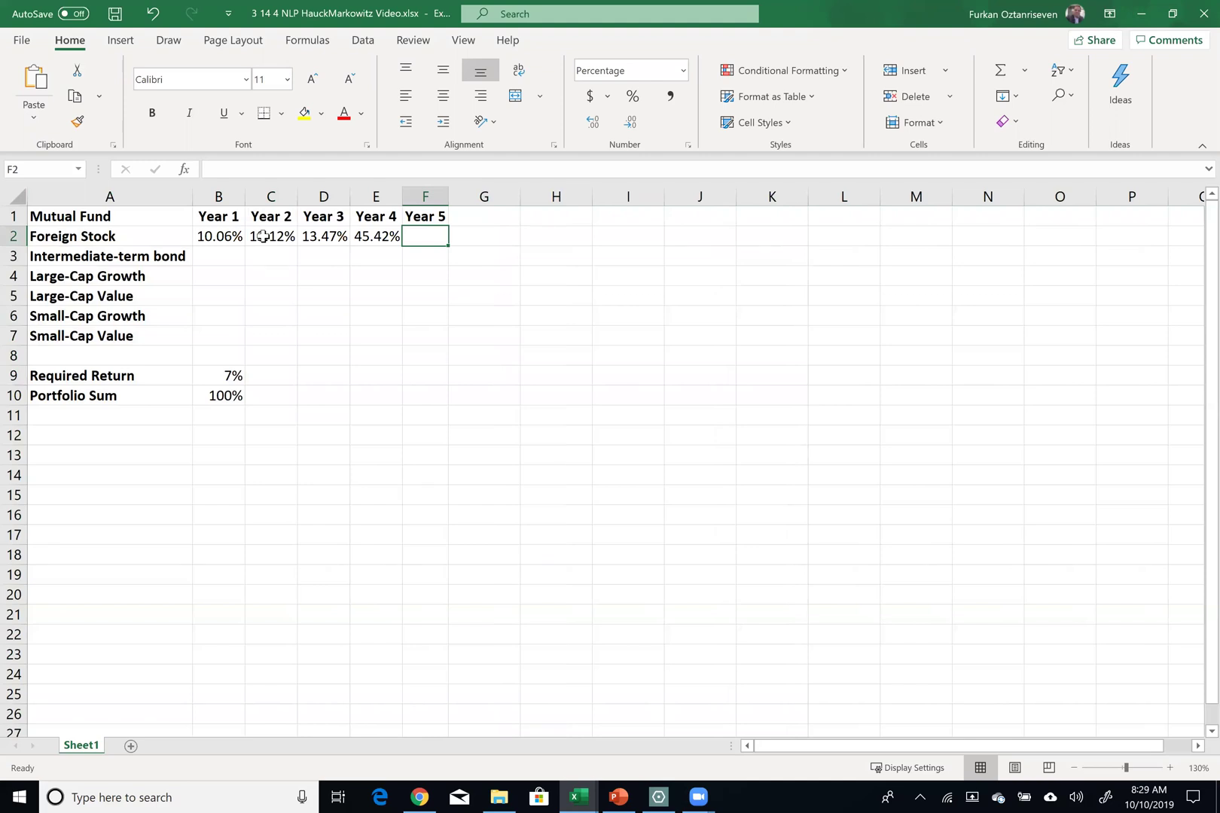
pyautogui.write('-21.9')
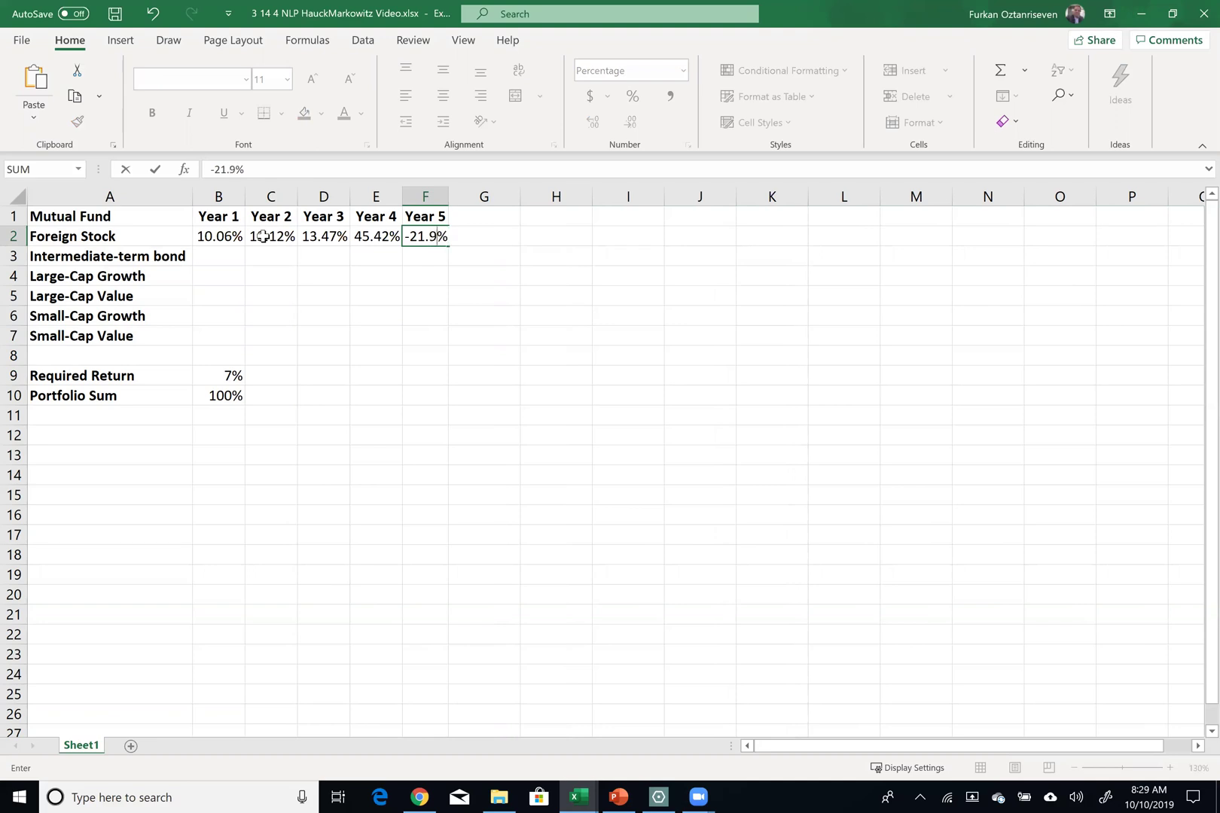
pyautogui.write('3')
pyautogui.press('Return')
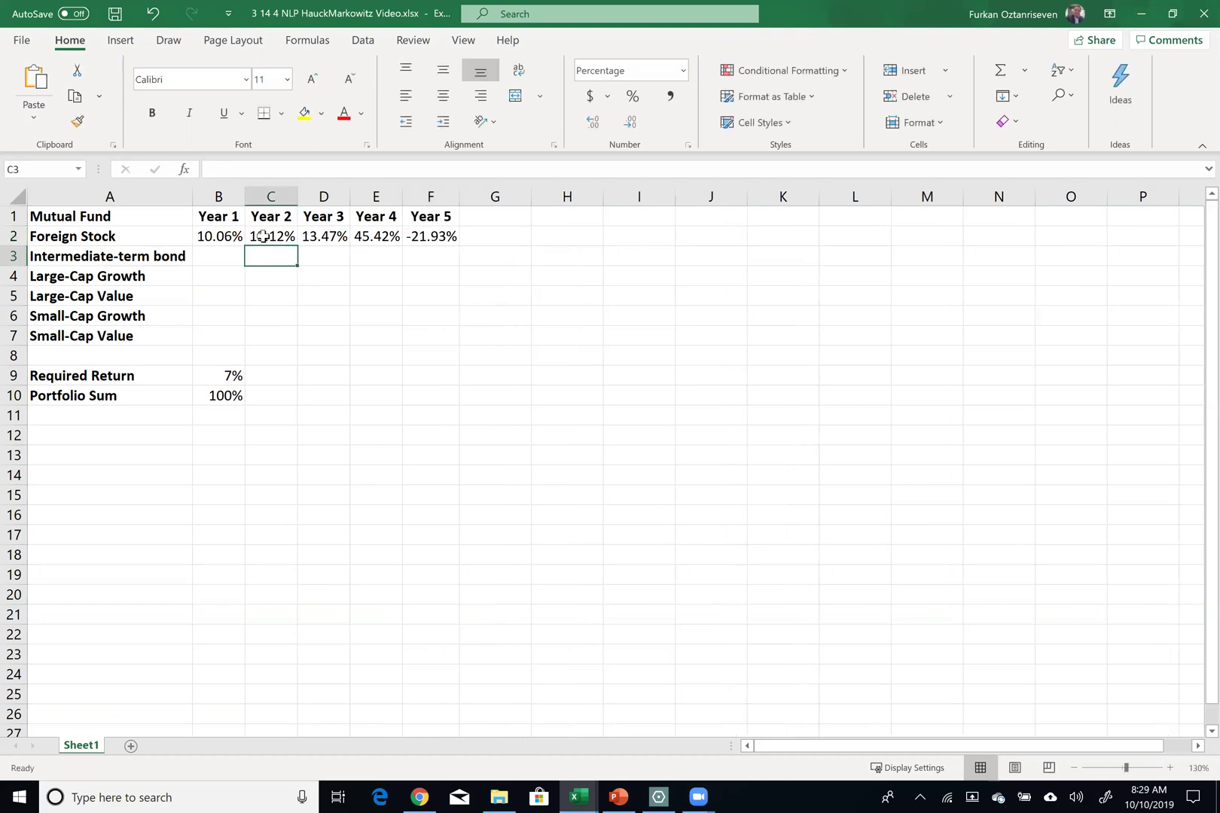
pyautogui.press('Left')
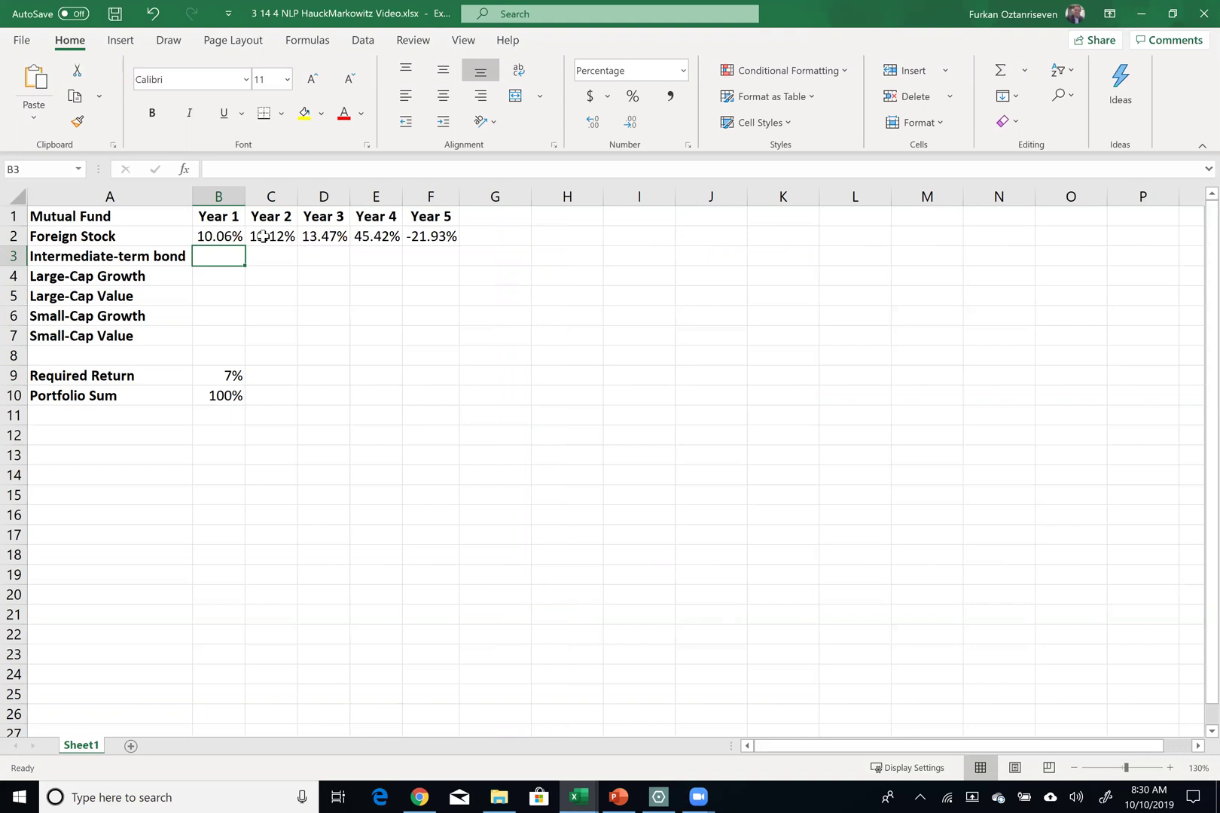
pyautogui.write('q')
pyautogui.press('BackSpace')
pyautogui.write('17.')
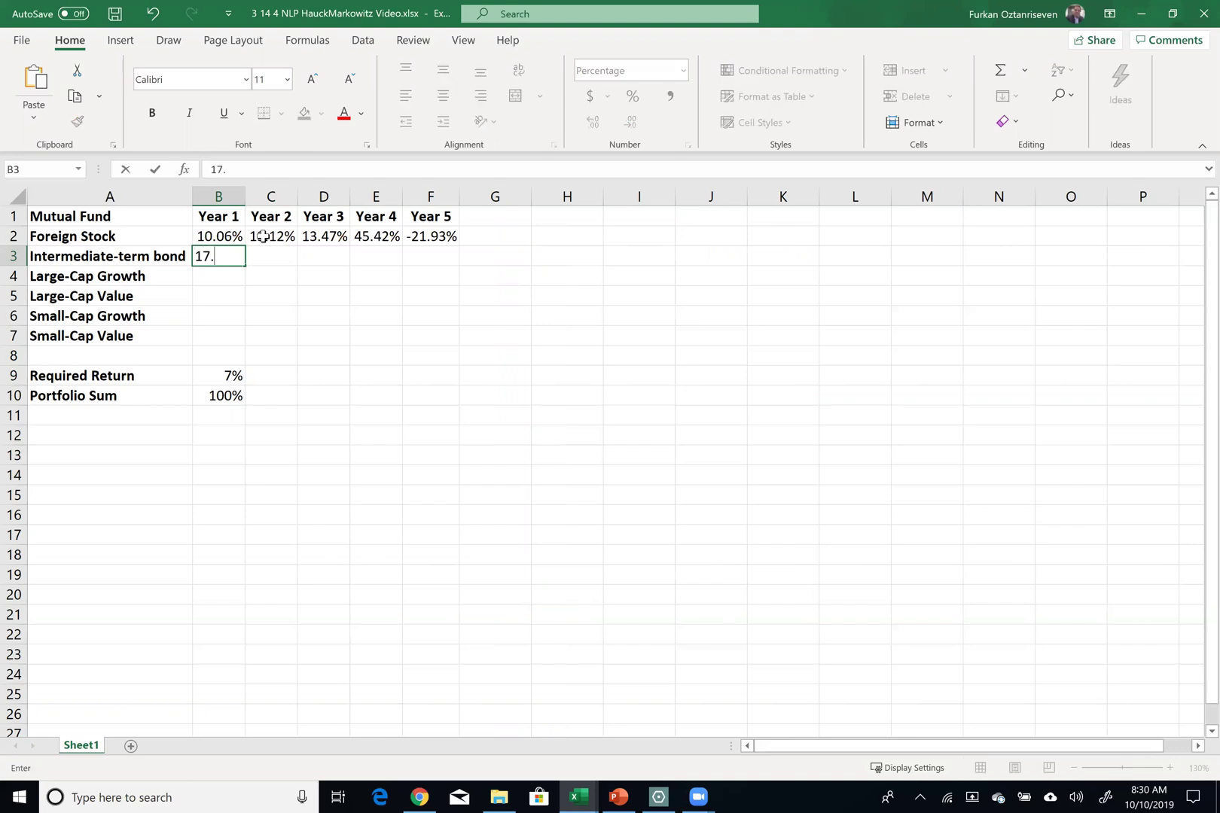
pyautogui.write('65')
pyautogui.press('Tab')
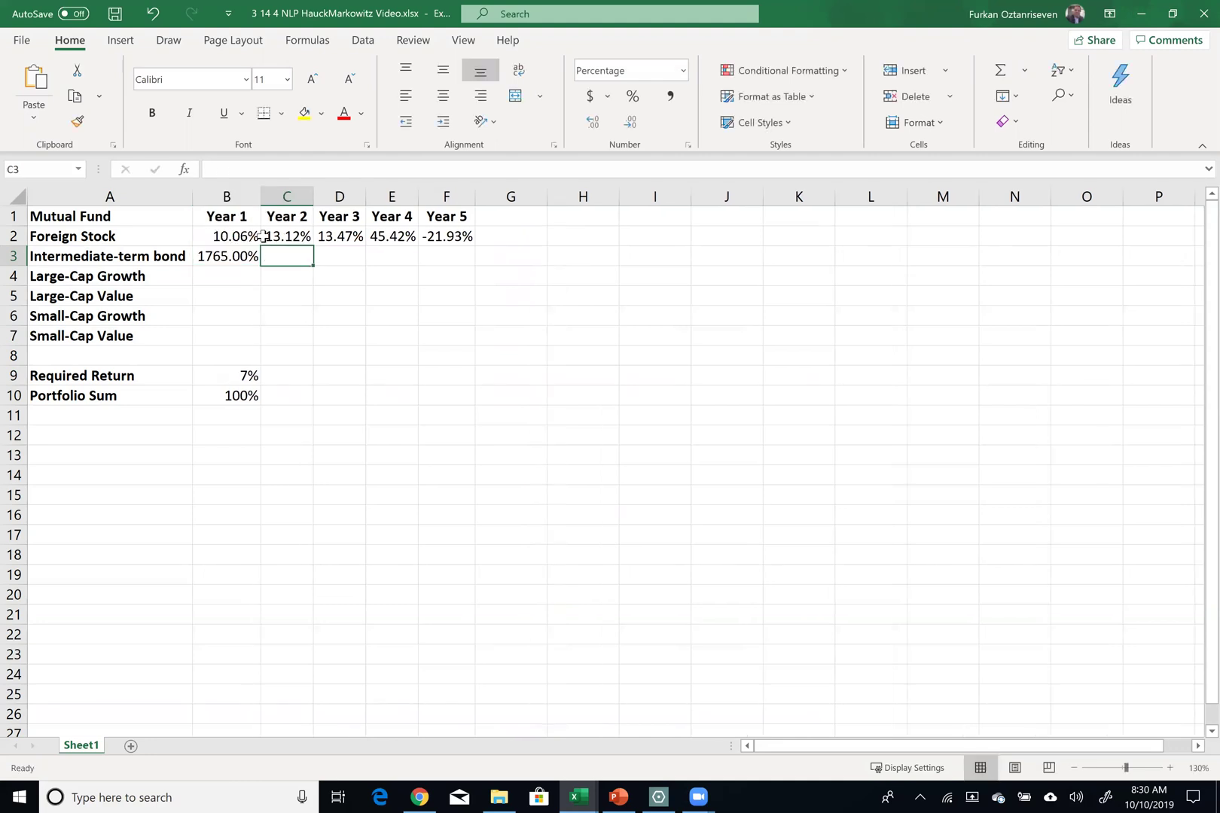
# Step: Enter the Intermediate-term bond returns for Years 1 to 3 in B3:D3: 17.64%, 3.25% and 7.51%
pyautogui.press('Left')
pyautogui.write('17.64')
pyautogui.press('Tab')
pyautogui.write('3.25')
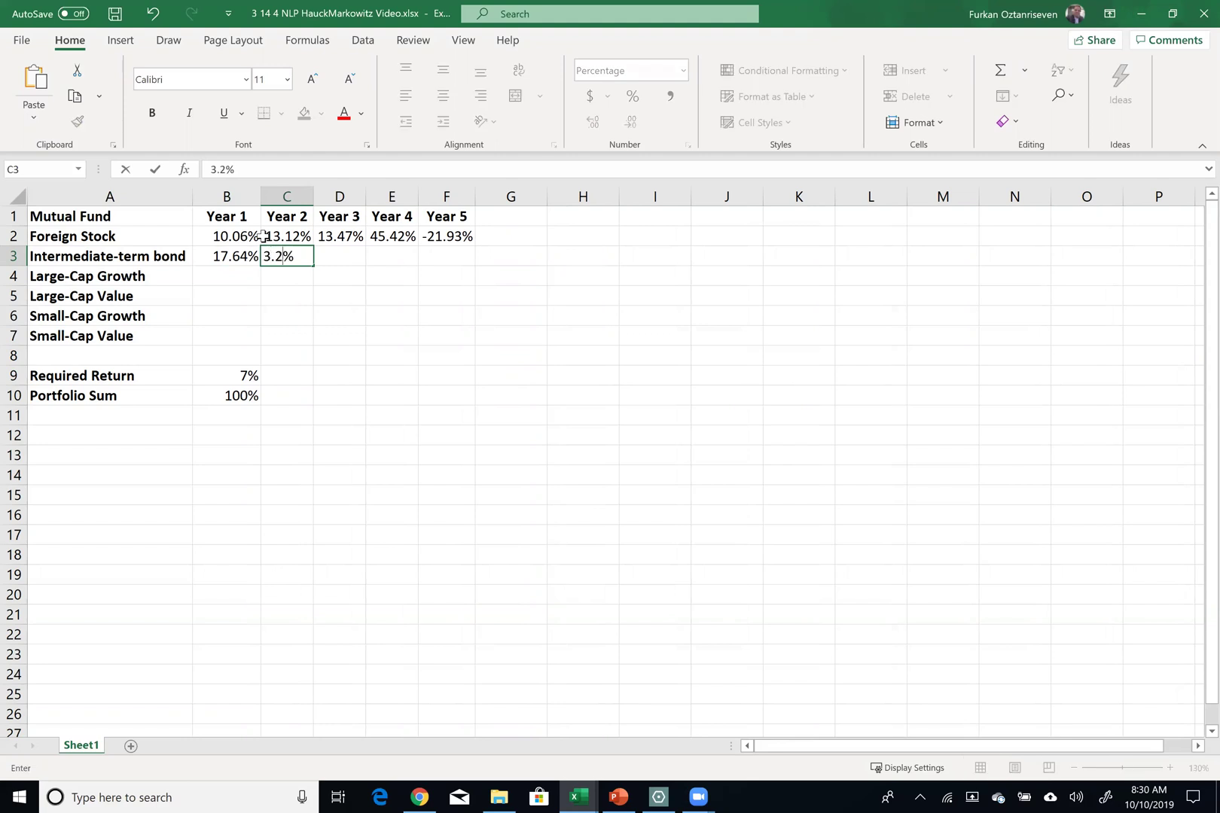
pyautogui.press('Tab')
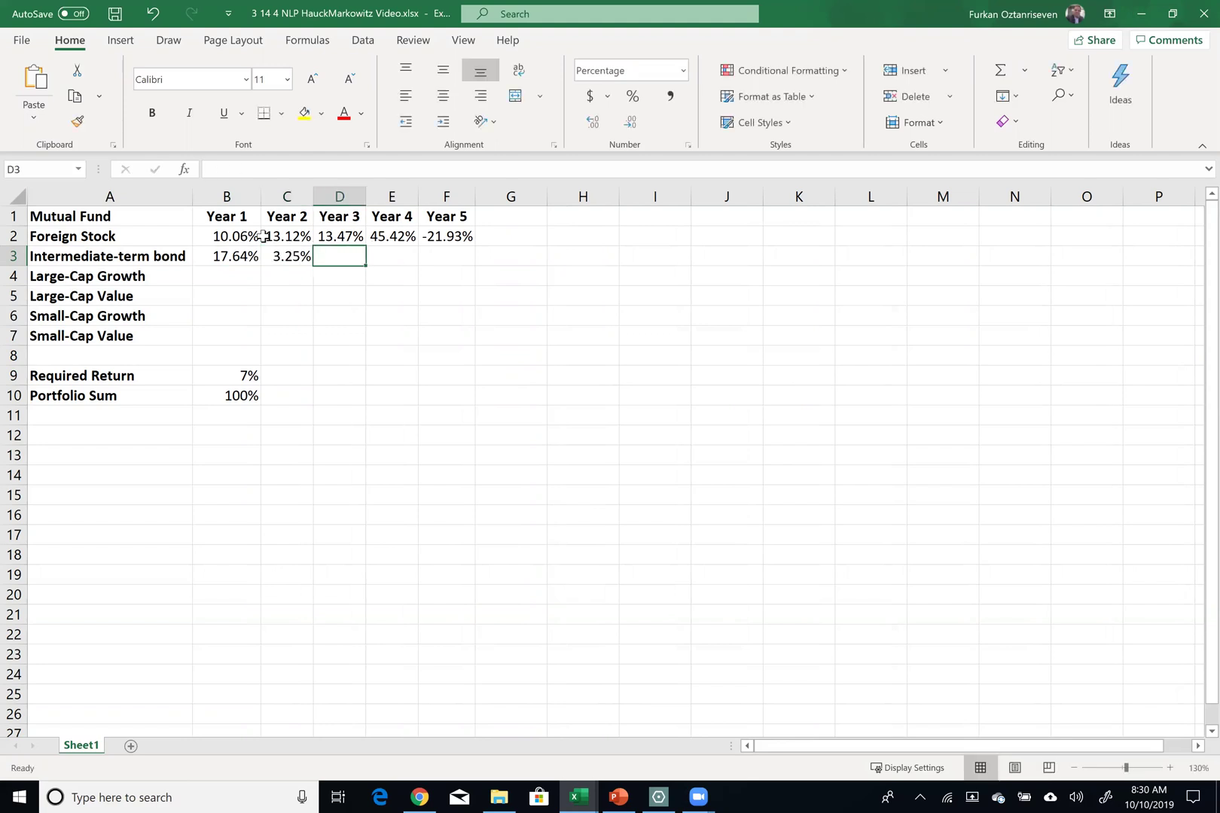
pyautogui.write('7.51')
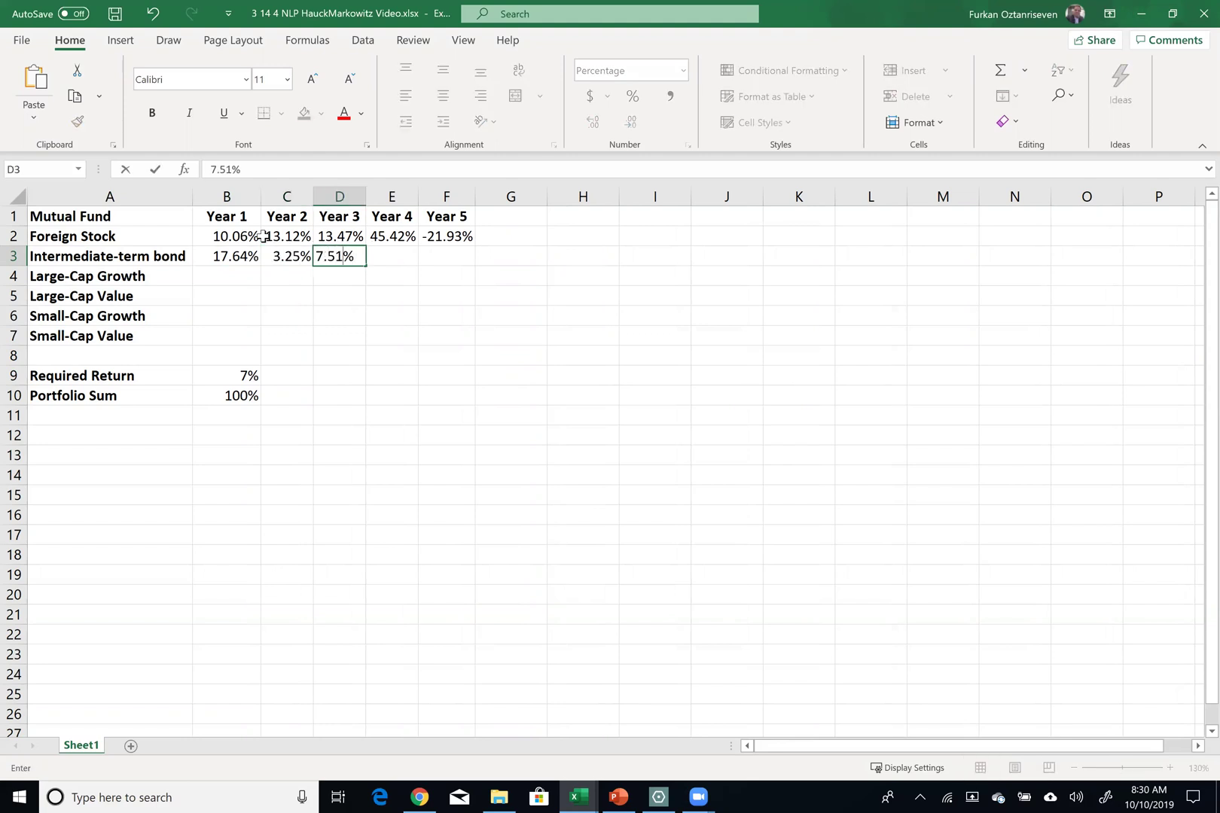
pyautogui.press('Tab')
# Step: Enter the Intermediate-term bond returns -1.33% for Year 4 in E3 and 7.36% for Year 5 in F3
pyautogui.write('-')
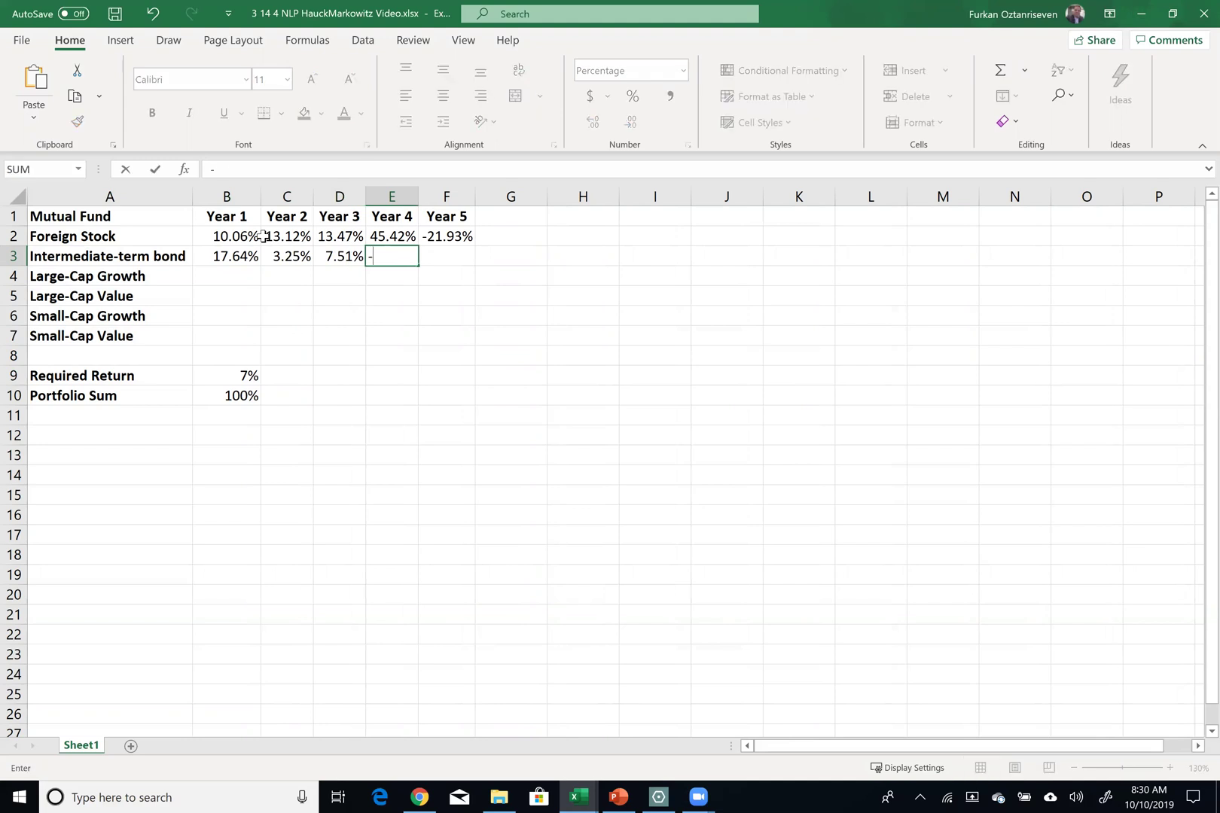
pyautogui.write('1.33')
pyautogui.press('Tab')
pyautogui.write('7.35')
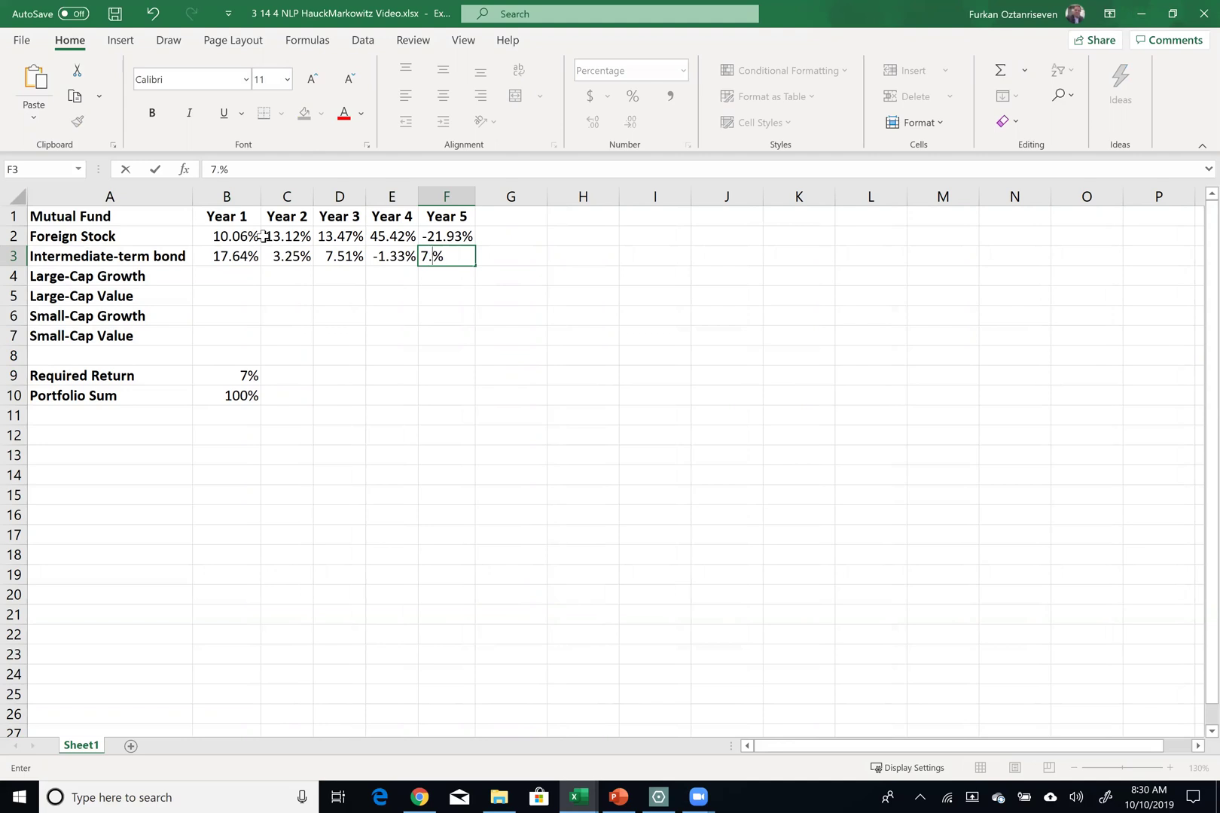
pyautogui.press('BackSpace')
pyautogui.write('6')
pyautogui.press('Return')
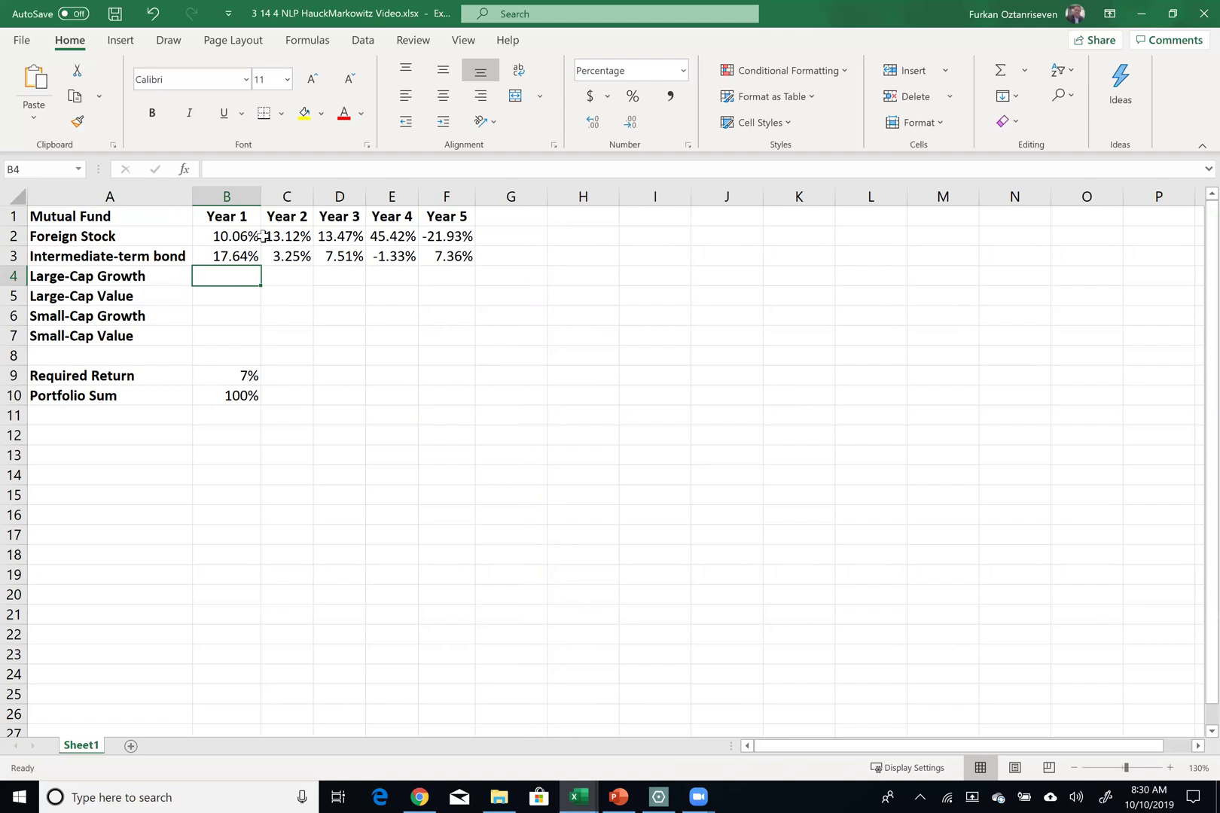
# Step: Enter the Large-Cap Growth returns for Years 1 to 5 in B4:F4: 32.41%, 18.71%, 33.28%, 41.46% and -23.26%
pyautogui.write('32.41')
pyautogui.press('Tab')
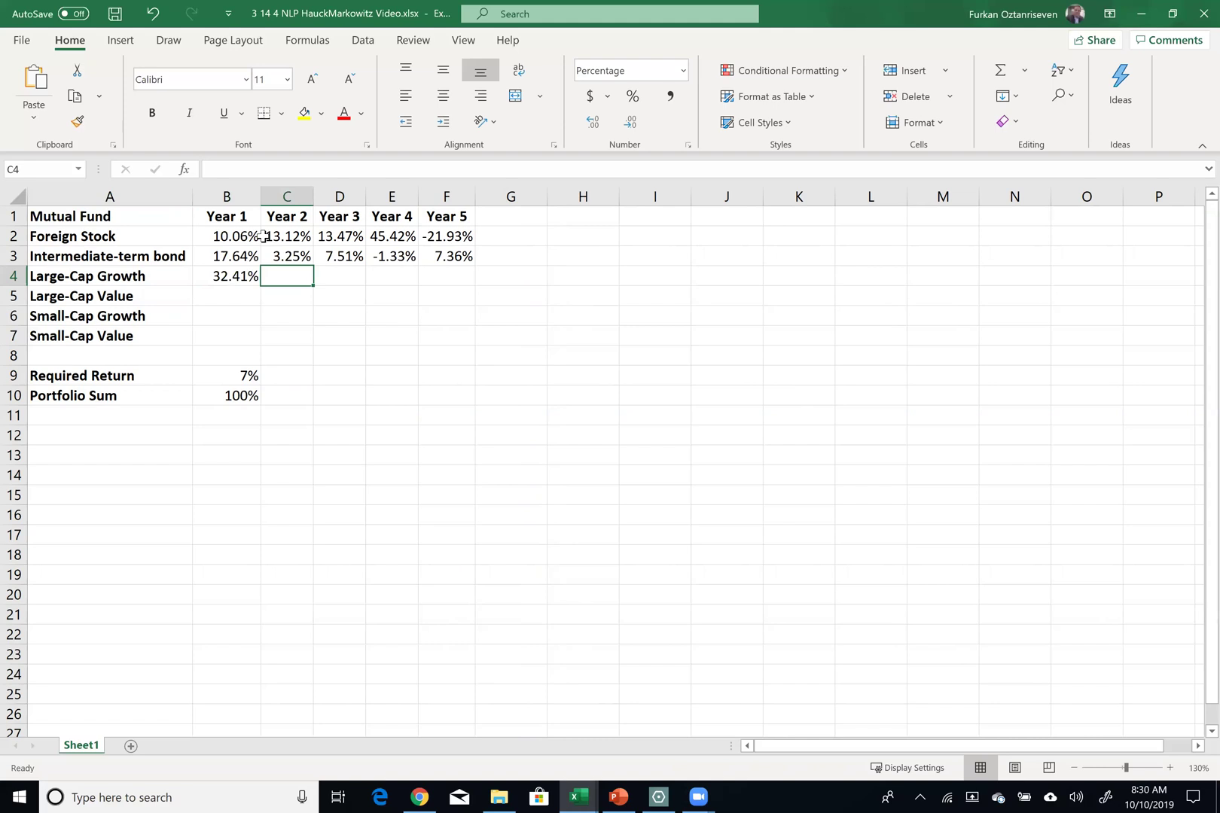
pyautogui.write('18.')
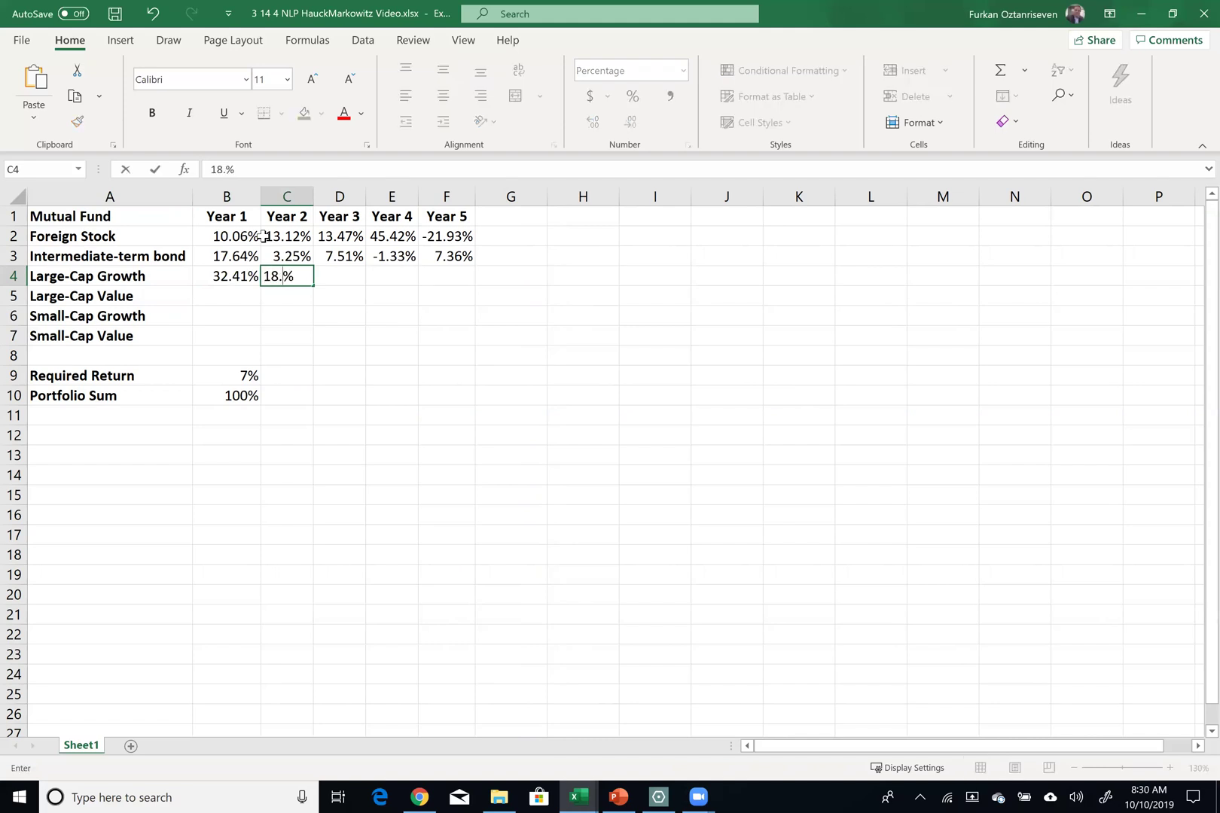
pyautogui.write('71')
pyautogui.press('Tab')
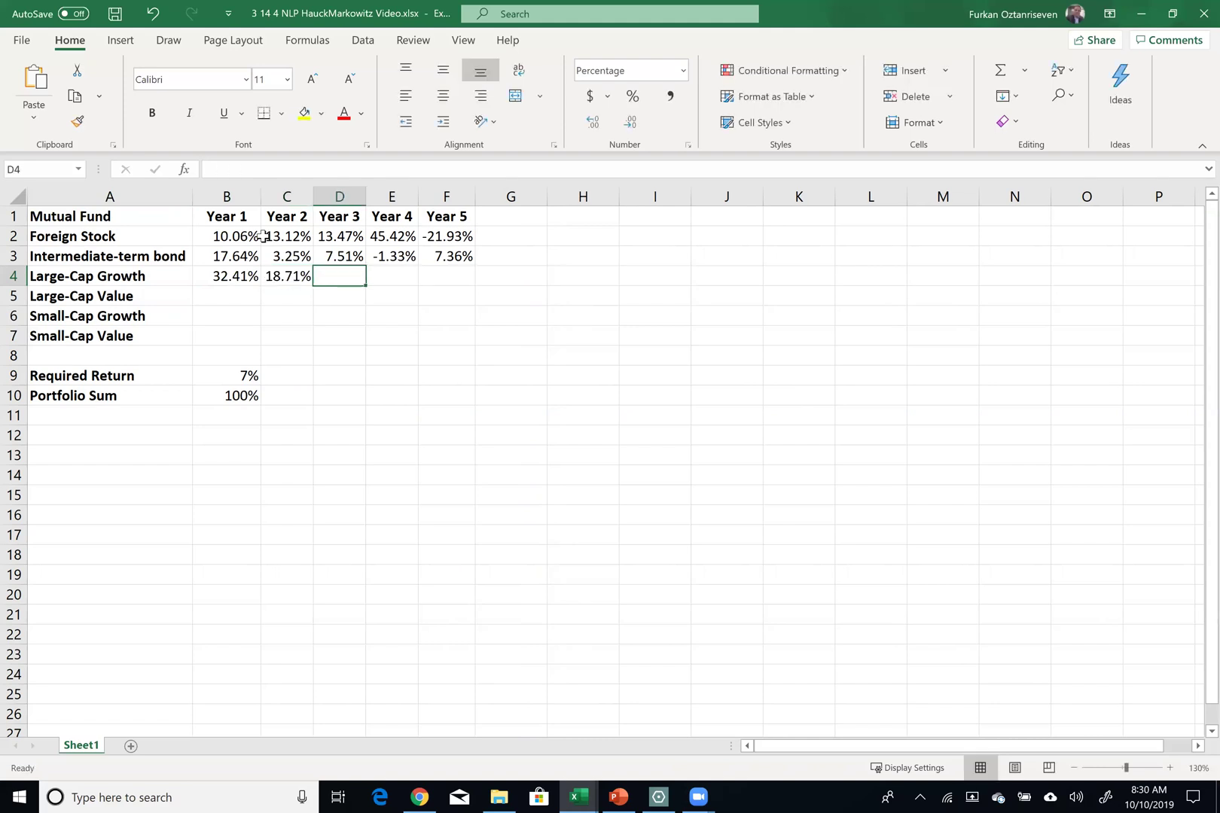
pyautogui.write('33.28')
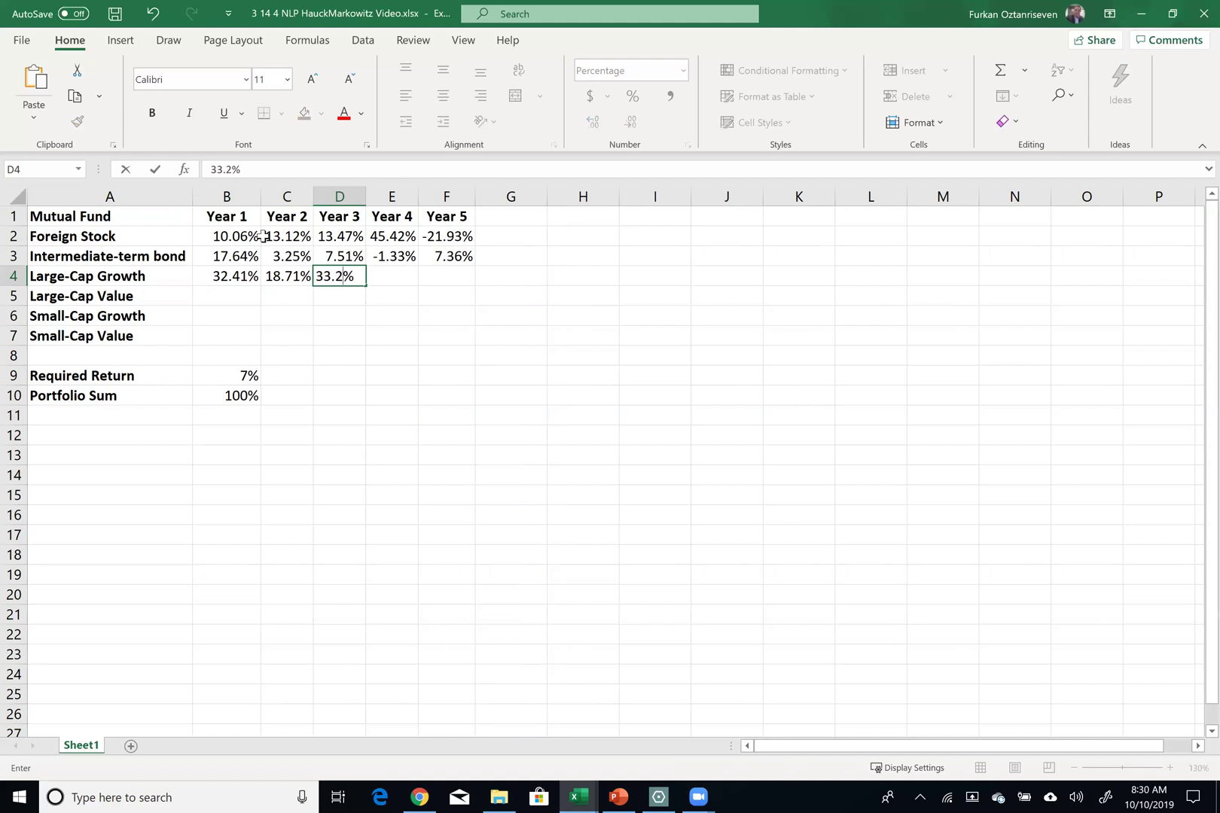
pyautogui.press('Tab')
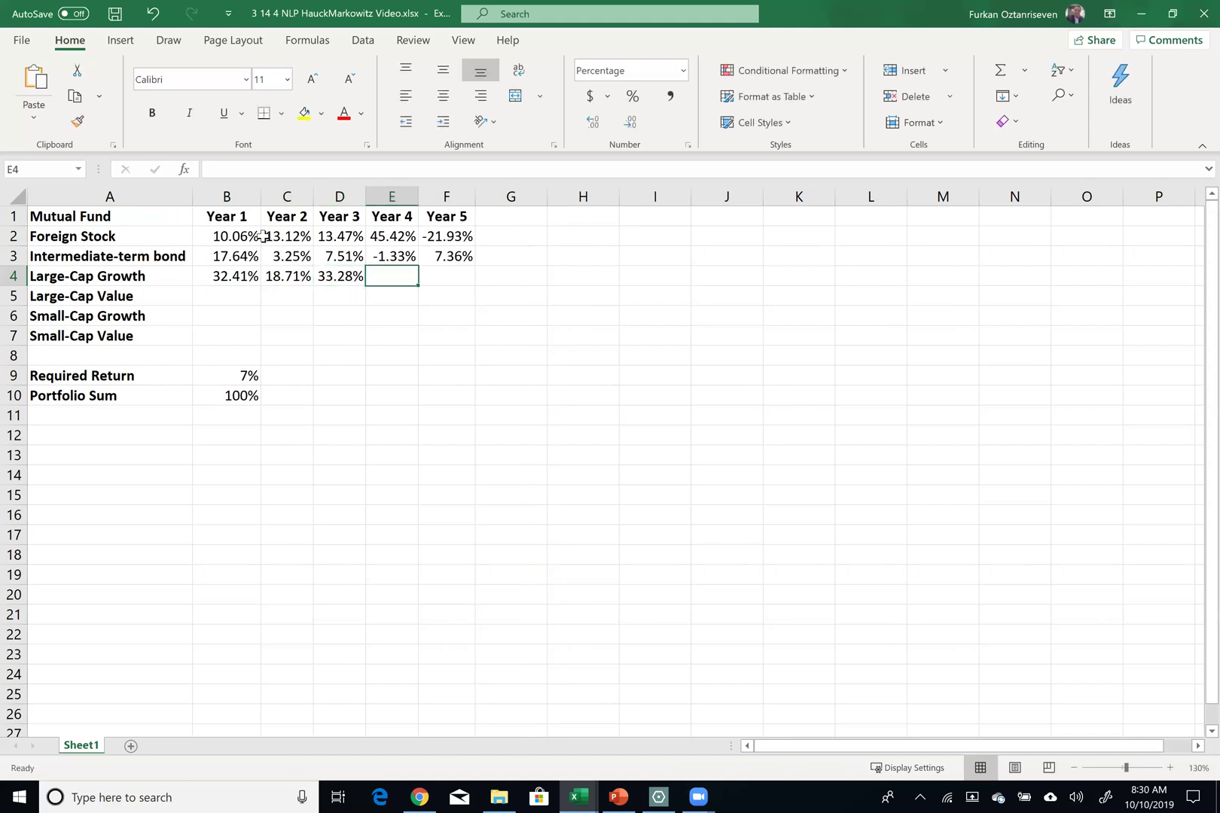
pyautogui.write('41.46')
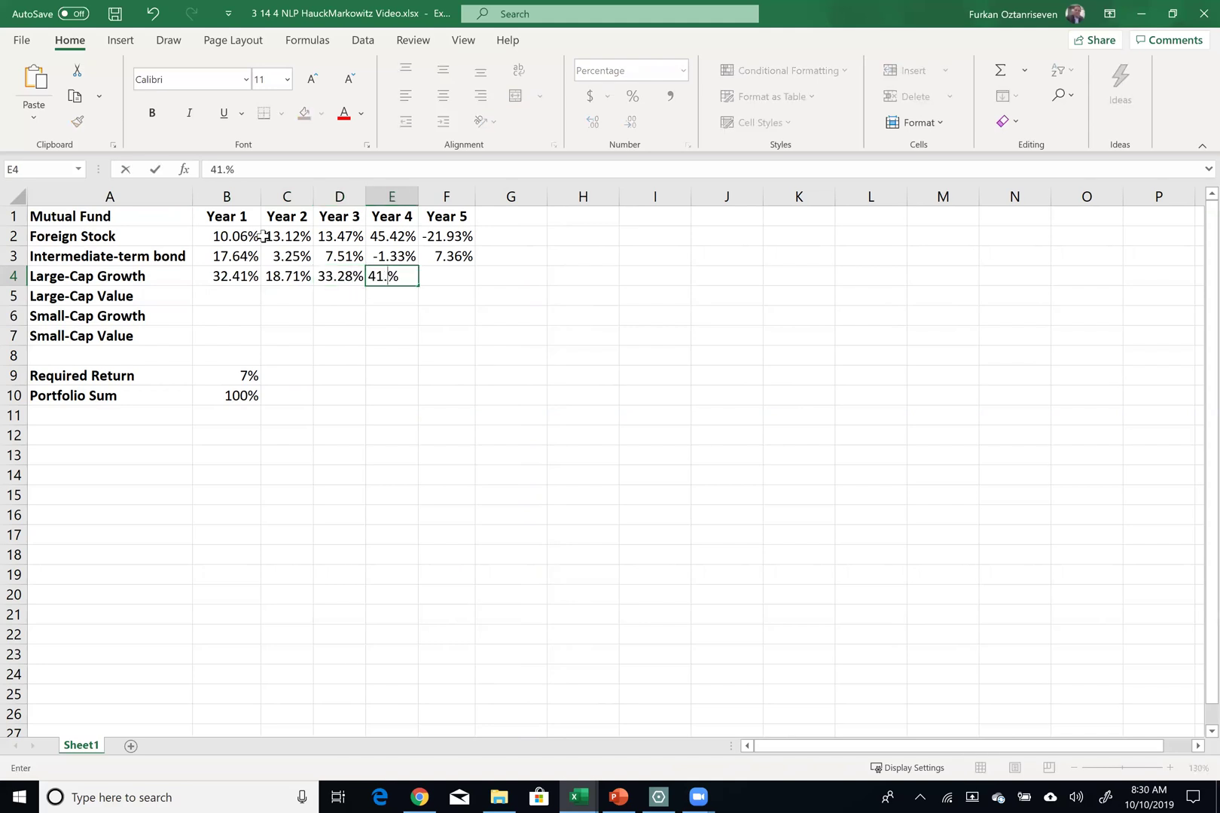
pyautogui.press('Tab')
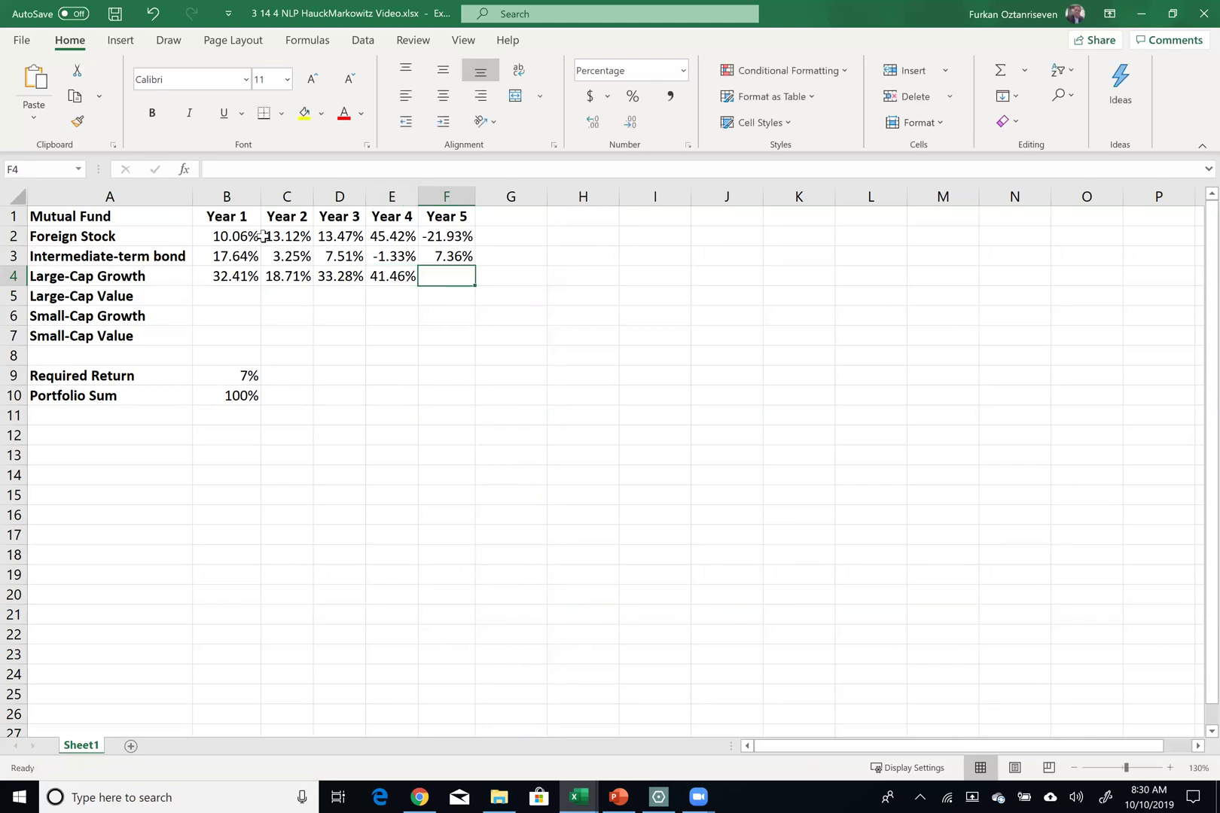
pyautogui.write('-23')
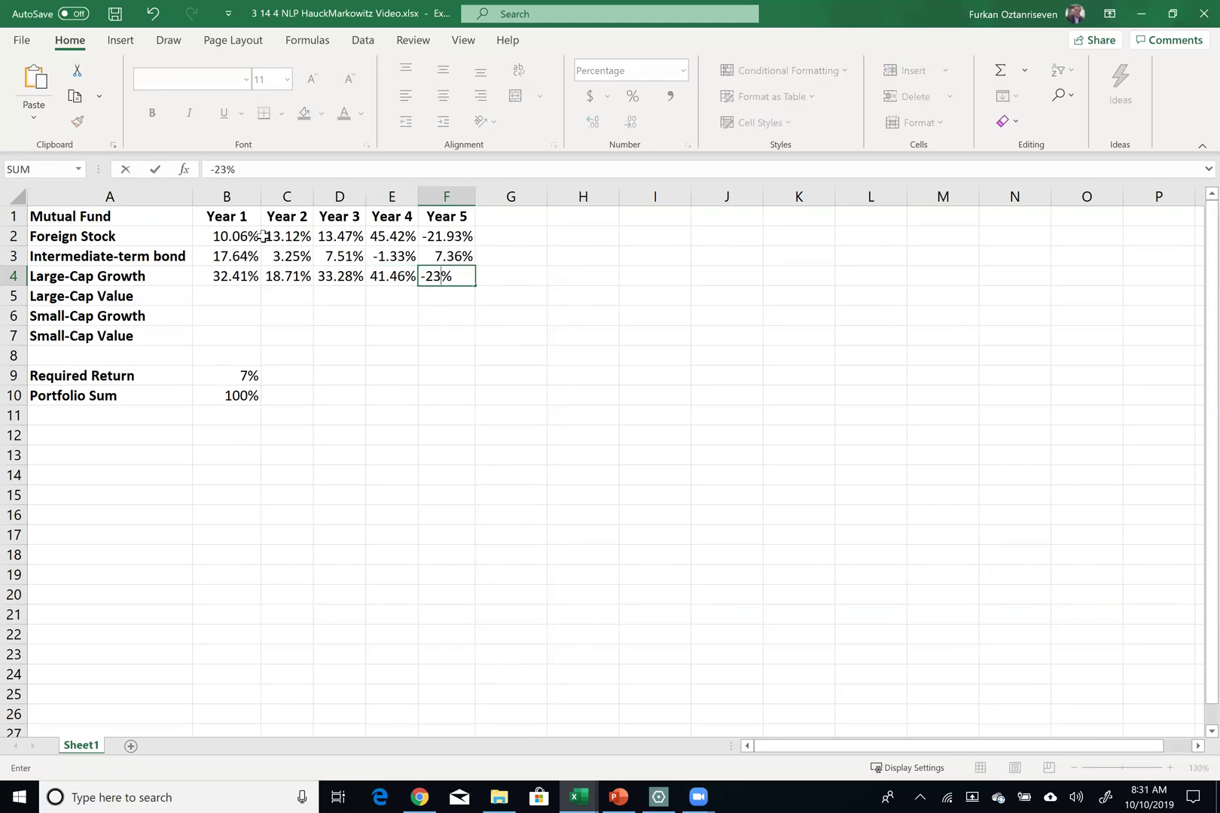
pyautogui.write('.26')
pyautogui.press('Return')
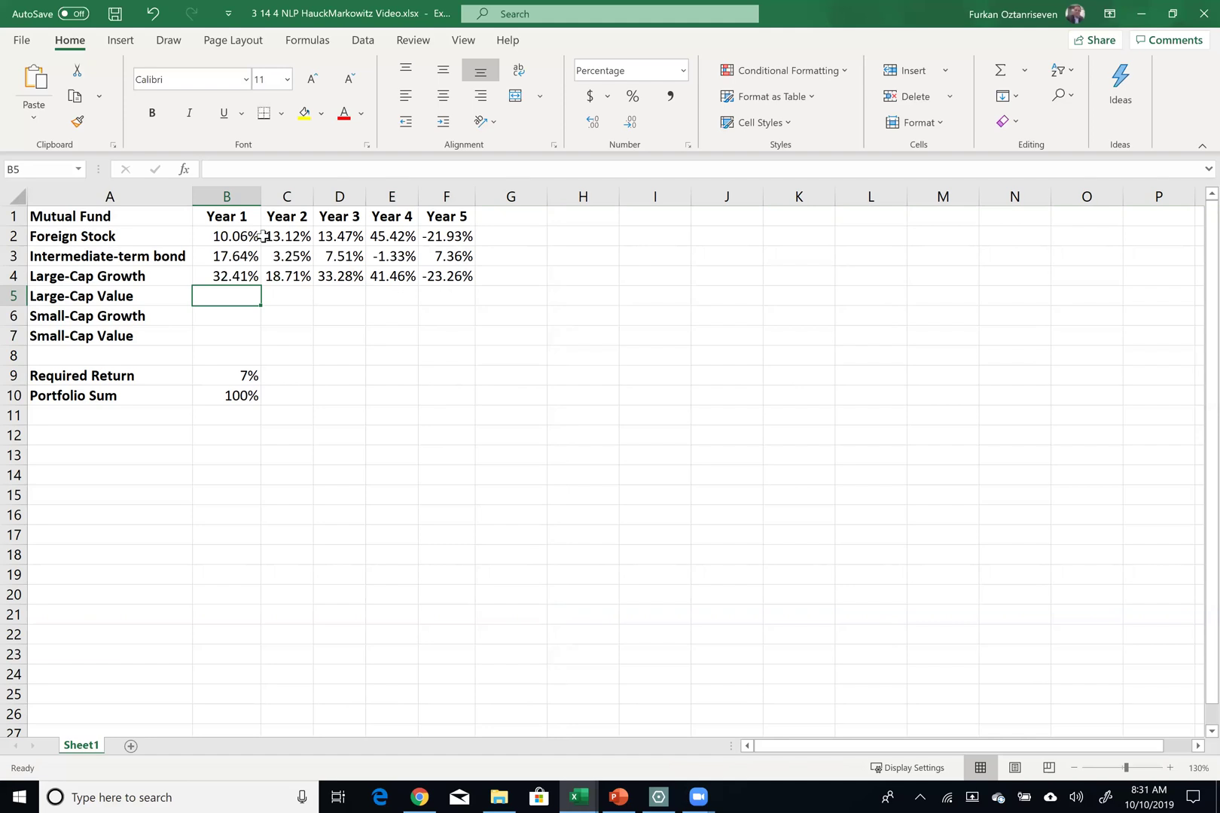
# Step: Enter the Large-Cap Value returns for Years 1 to 4 in B5:E5: 32.36%, 20.61%, 12.93% and 7.06%
pyautogui.write('32.36')
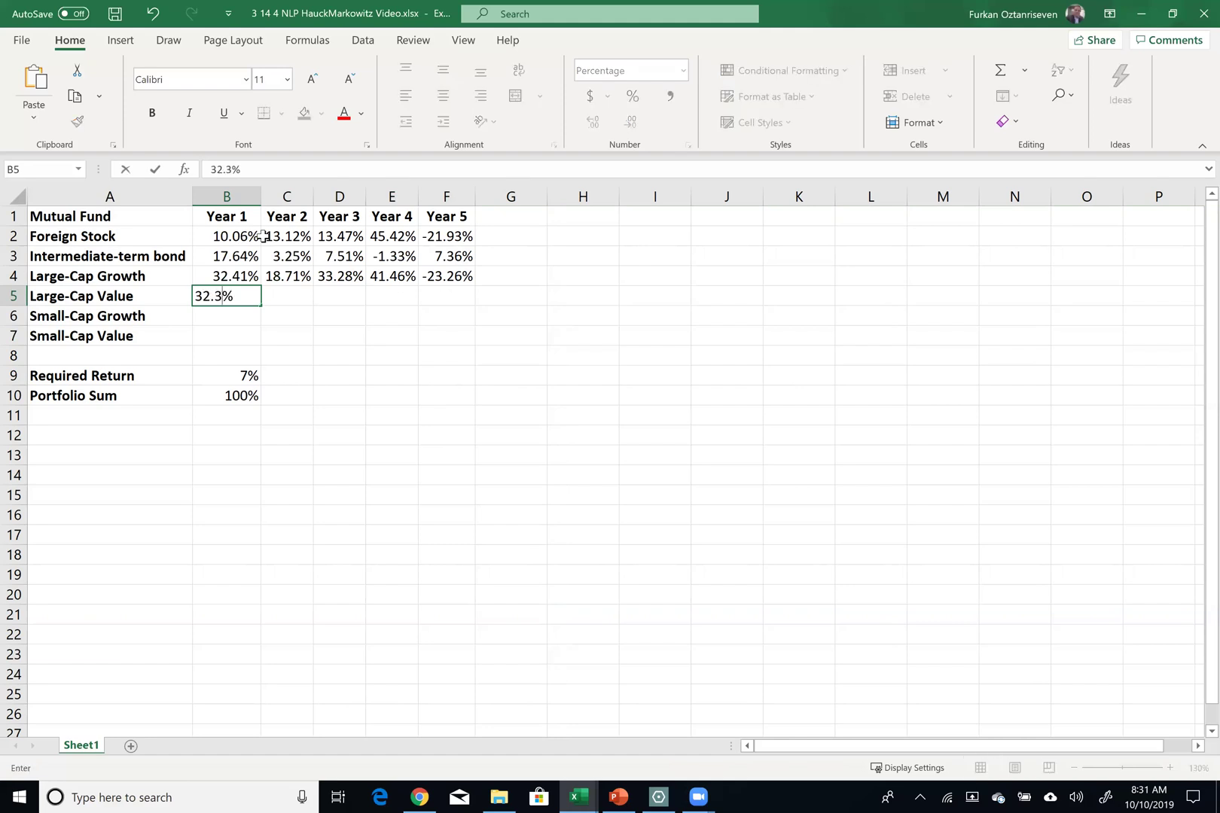
pyautogui.press('Tab')
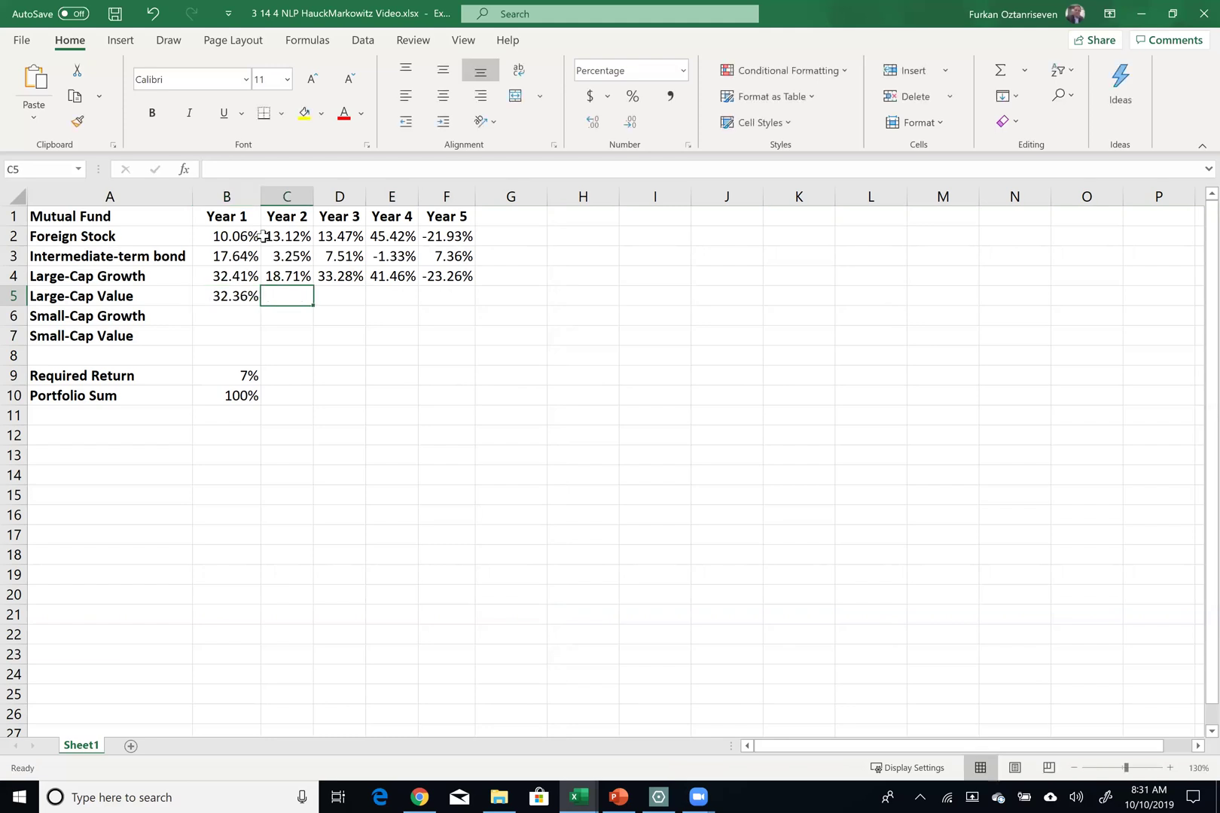
pyautogui.write('20.61')
pyautogui.press('Tab')
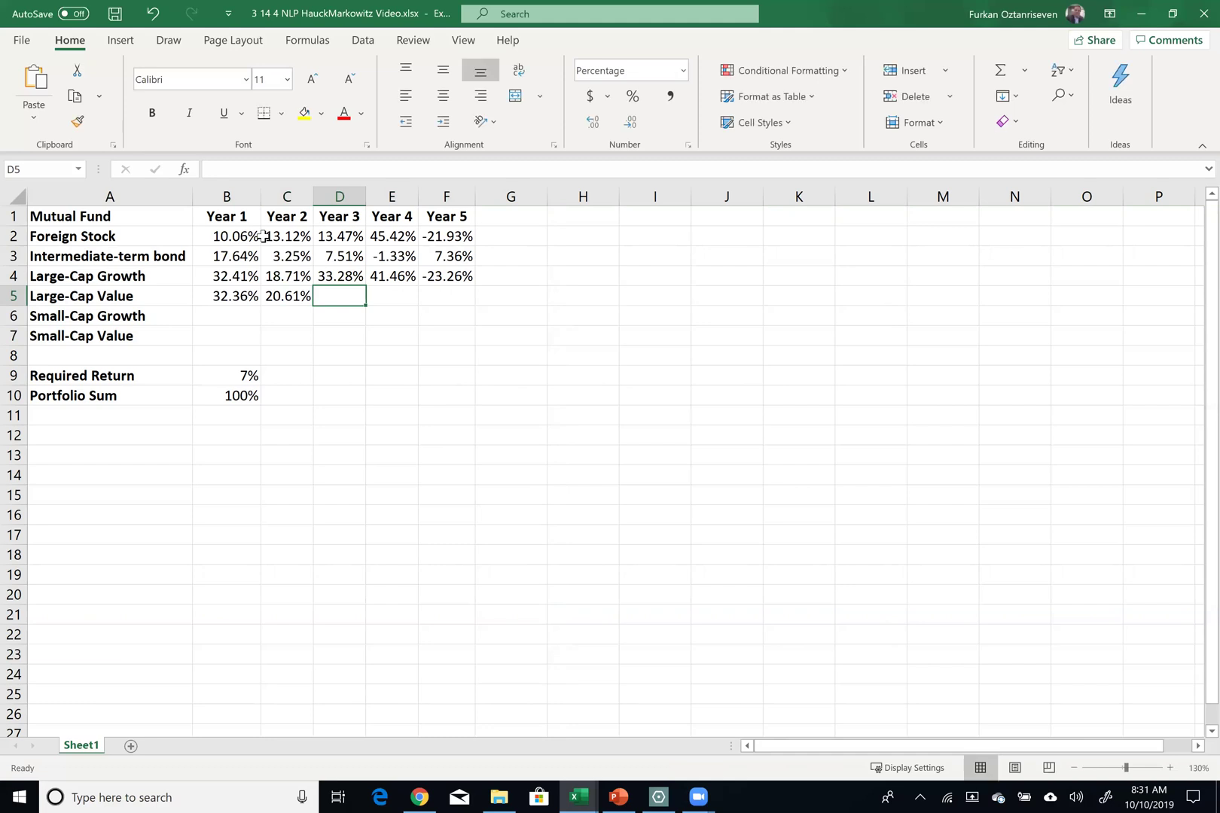
pyautogui.write('12.')
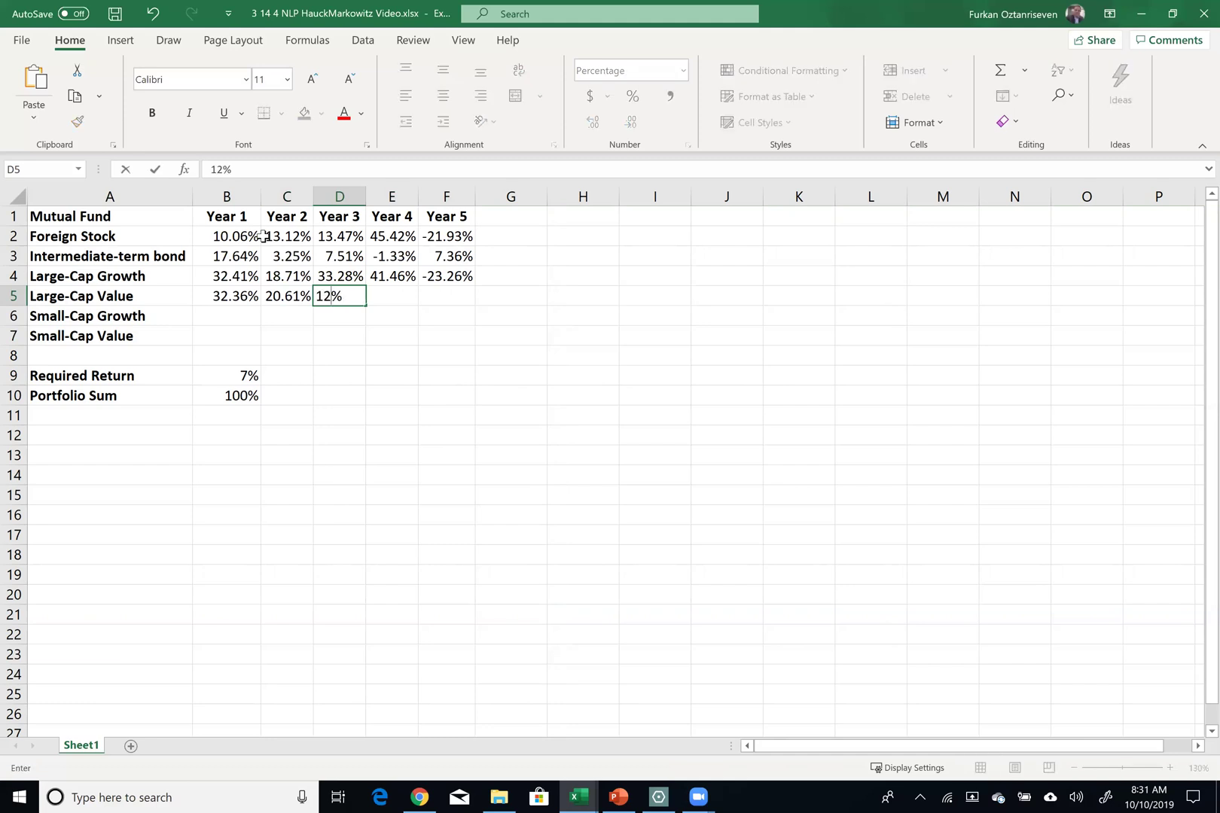
pyautogui.write('93')
pyautogui.press('Tab')
pyautogui.write('7.06')
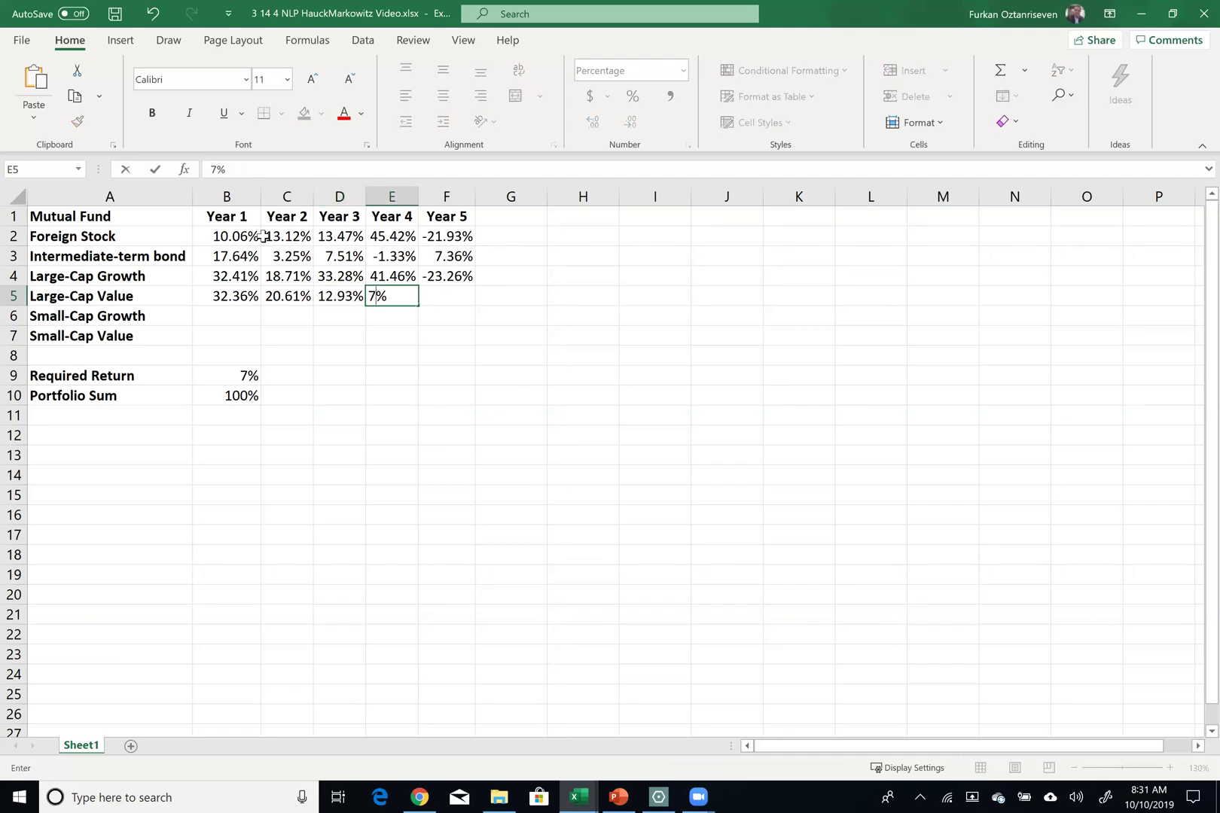
pyautogui.press('Tab')
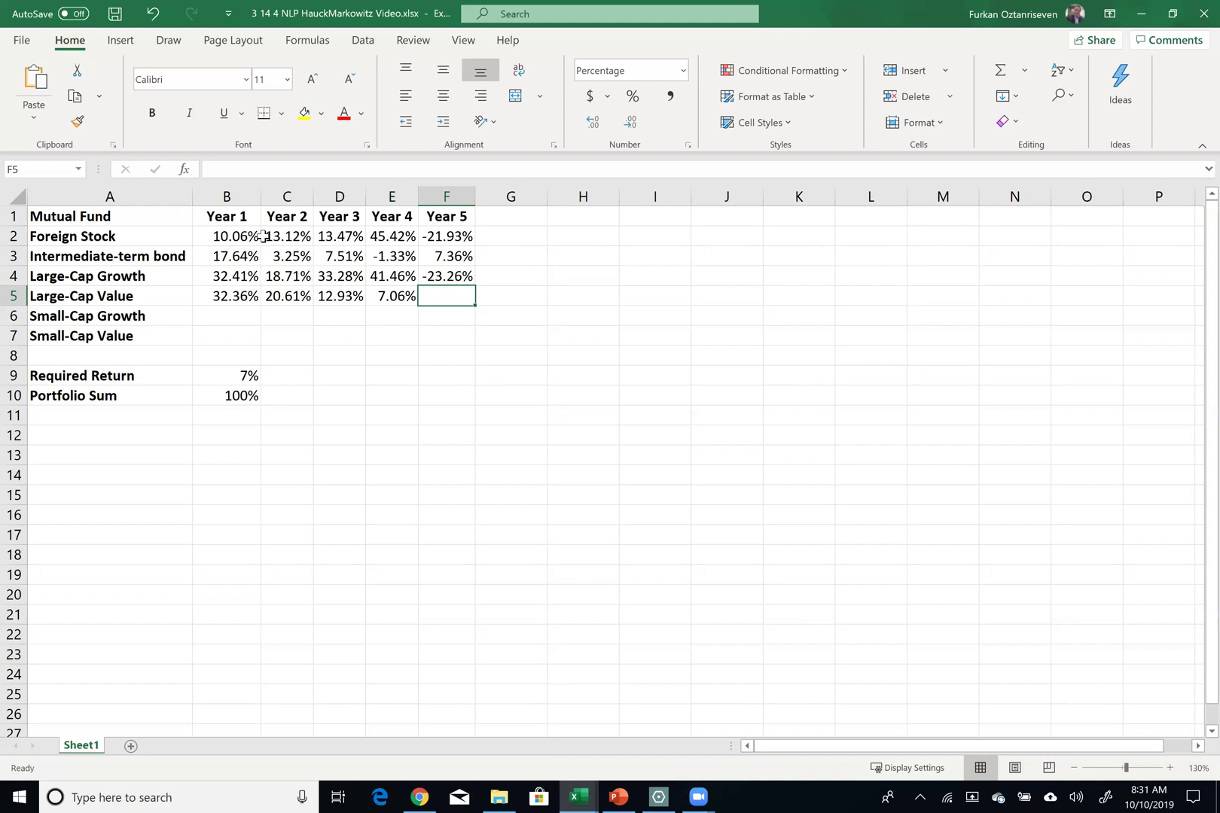
# Step: Enter the Large-Cap Value return of -5.37% for Year 5 in F5
pyautogui.write('5')
pyautogui.press('BackSpace')
pyautogui.write('-5/%')
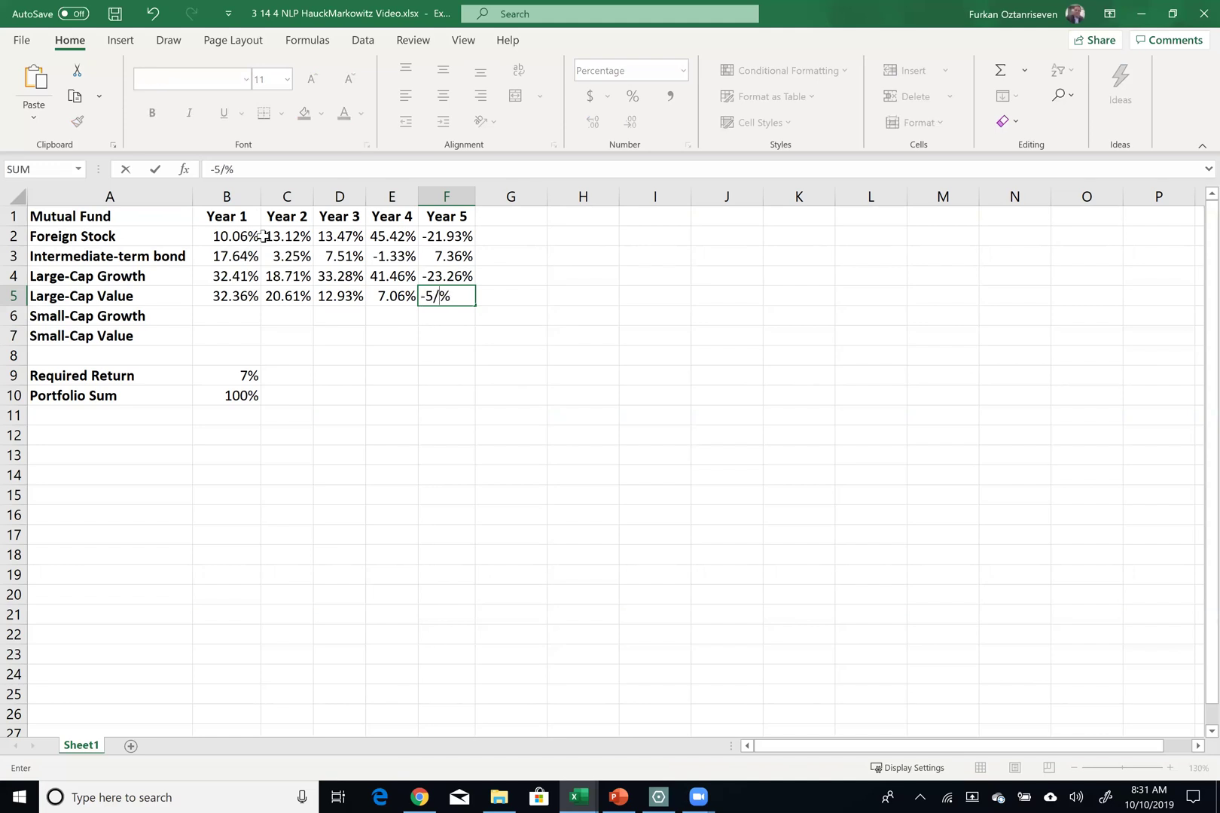
pyautogui.press('BackSpace')
pyautogui.write('.37')
pyautogui.press('Return')
# Step: Check the Year 4 and Year 5 returns of Large-Cap Growth and Large-Cap Value in E4:F5
pyautogui.press('Tab')
pyautogui.press('Up')
pyautogui.press('Right')
pyautogui.press('Right')
pyautogui.press('Up')
pyautogui.press('Right')
pyautogui.press('Right')
pyautogui.press('Left')
pyautogui.hotkey('shift', 'Down')
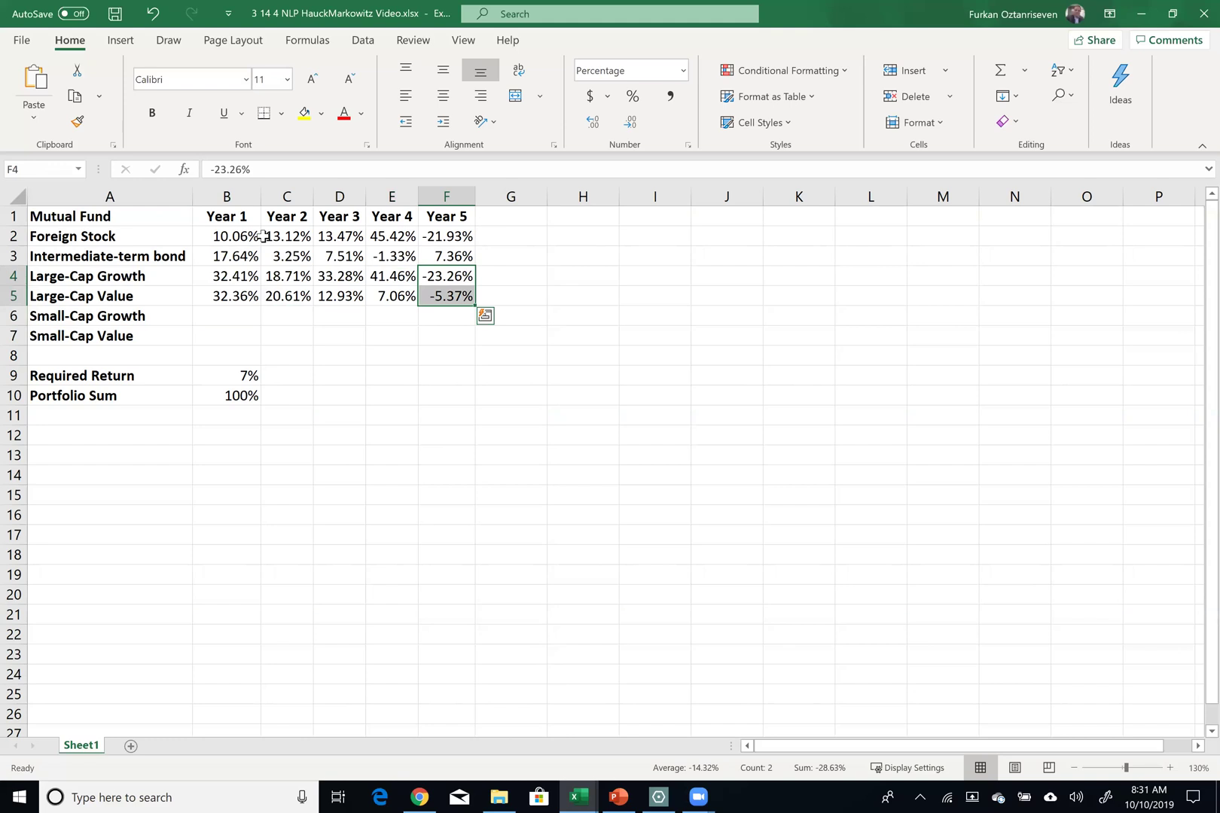
pyautogui.press('Left')
pyautogui.press('Down')
pyautogui.press('Left')
pyautogui.press('Right')
pyautogui.press('Up')
pyautogui.hotkey('shift', 'Down')
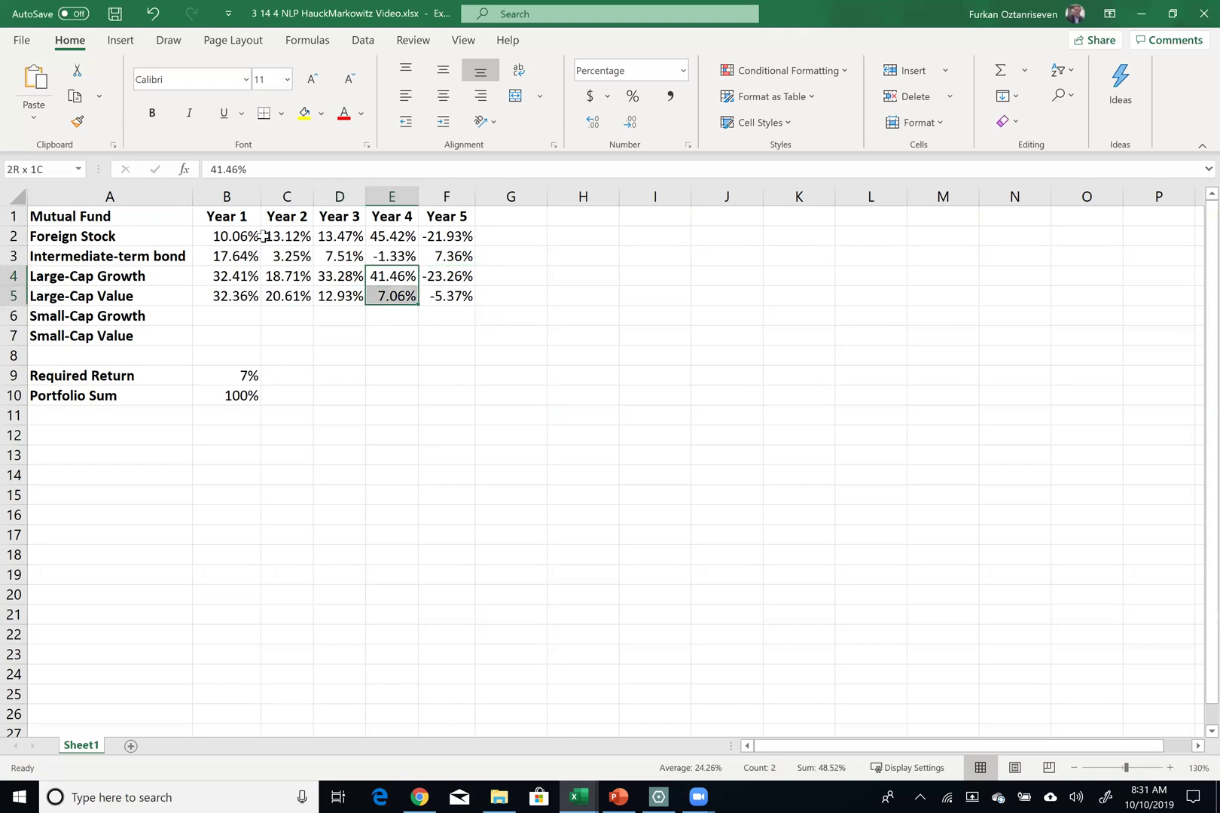
# Step: Enter the Small-Cap Growth returns 33.44% for Year 1 in B6 and 19.40% for Year 2 in C6
pyautogui.press('Left')
pyautogui.press('Left')
pyautogui.press('Down')
pyautogui.press('Left')
pyautogui.press('Down')
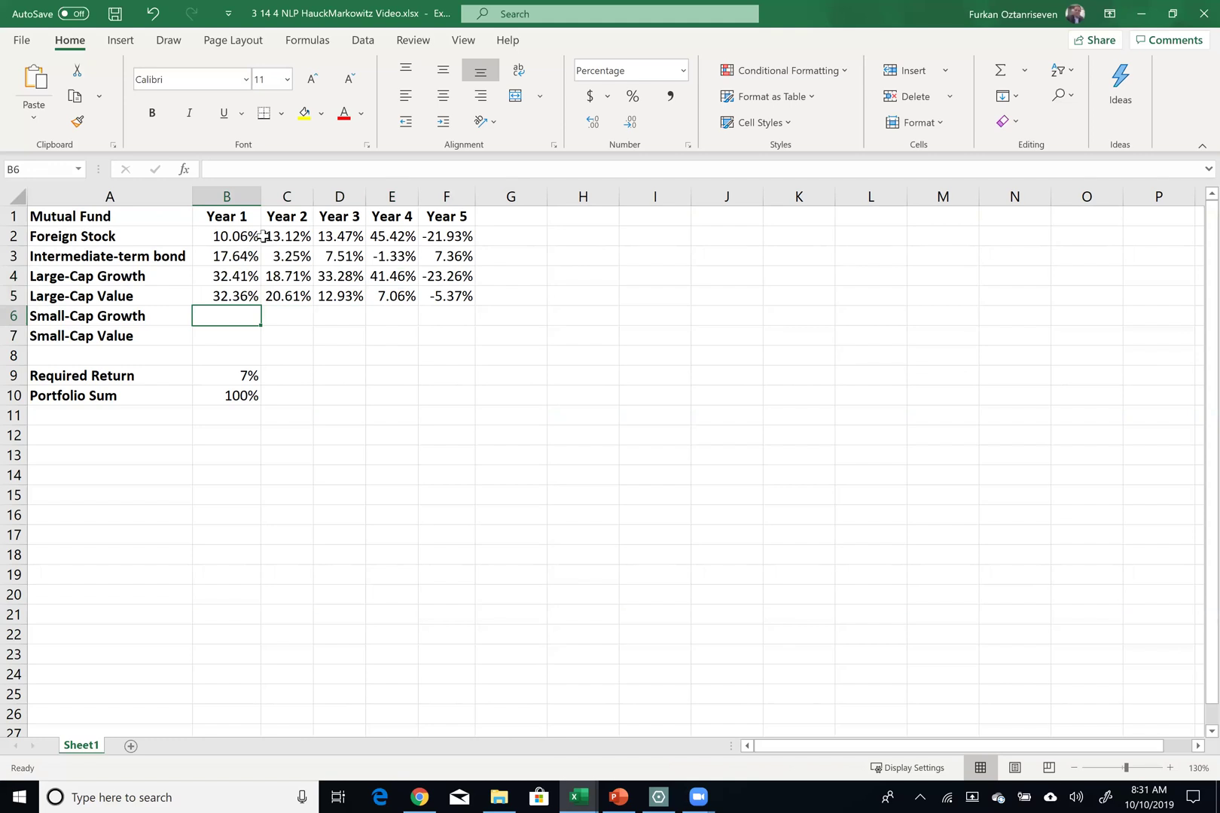
pyautogui.write('3')
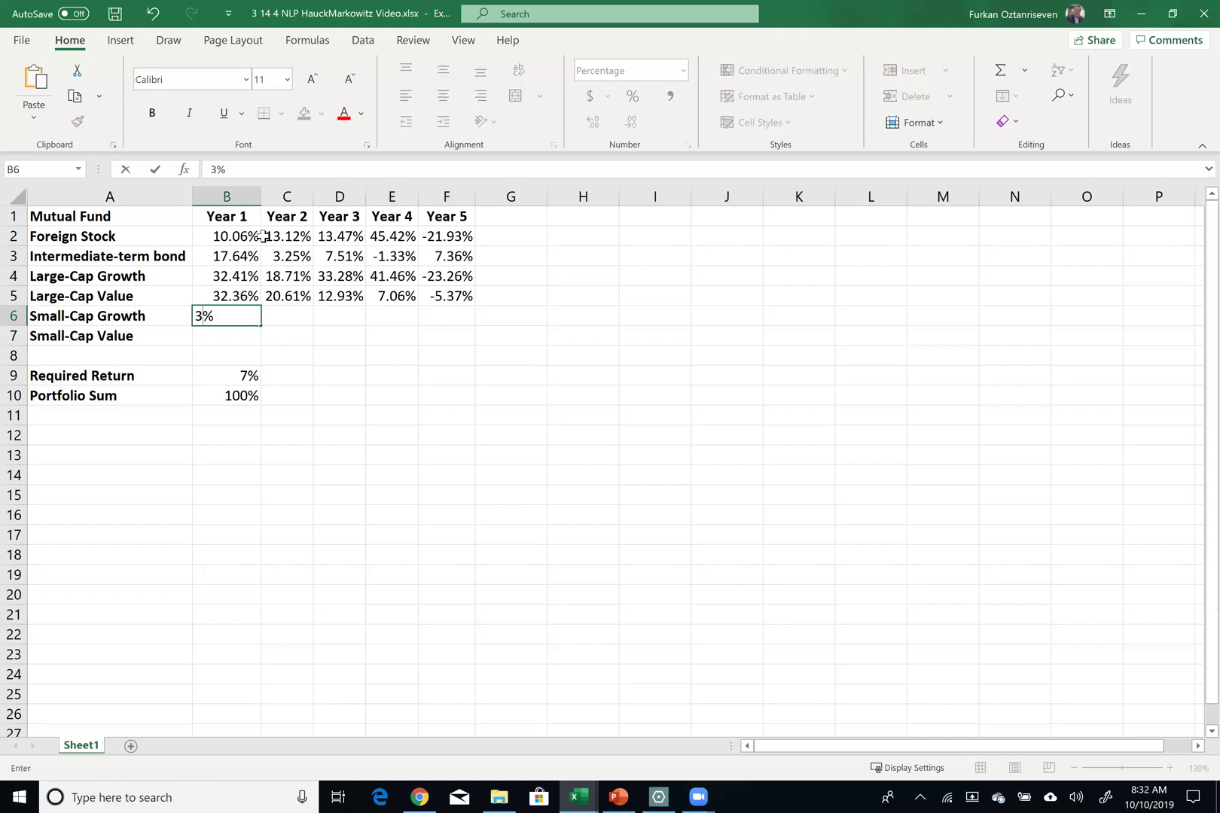
pyautogui.write('3.')
pyautogui.write('44')
pyautogui.press('Tab')
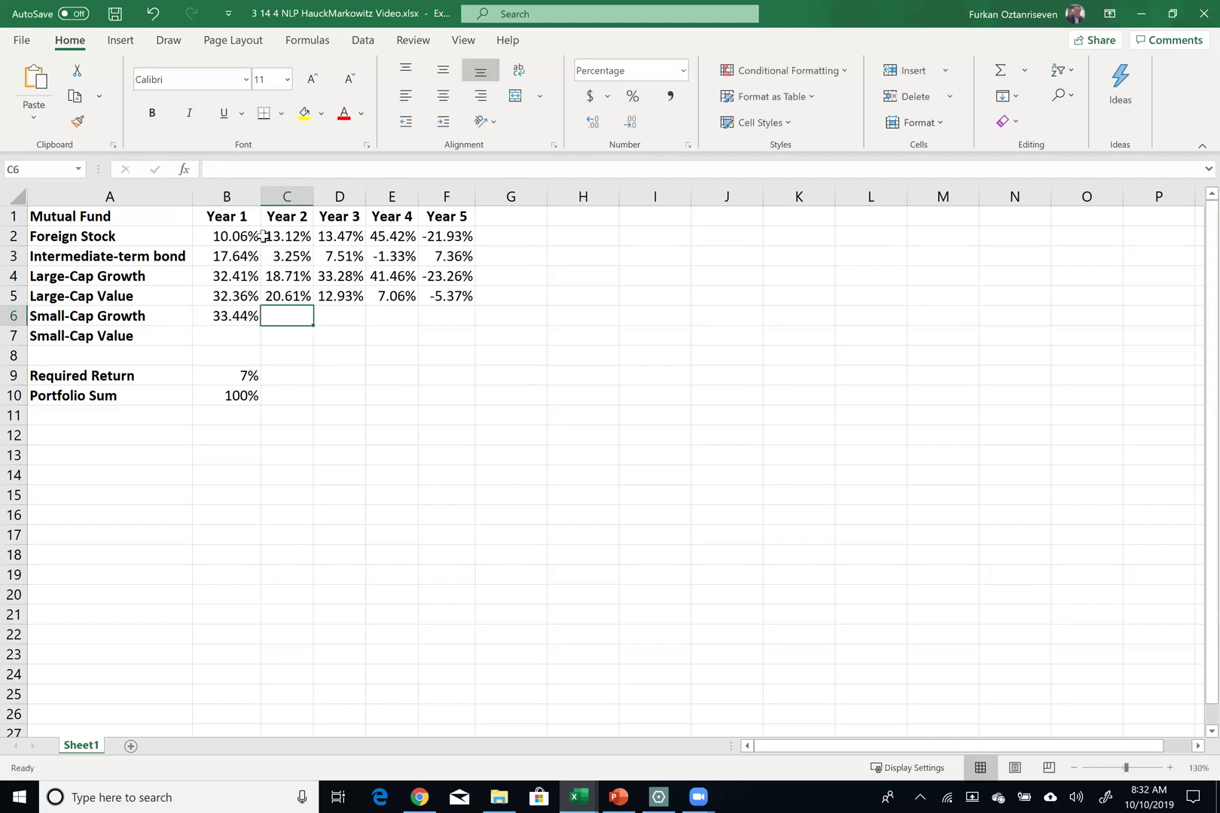
pyautogui.write('19.4')
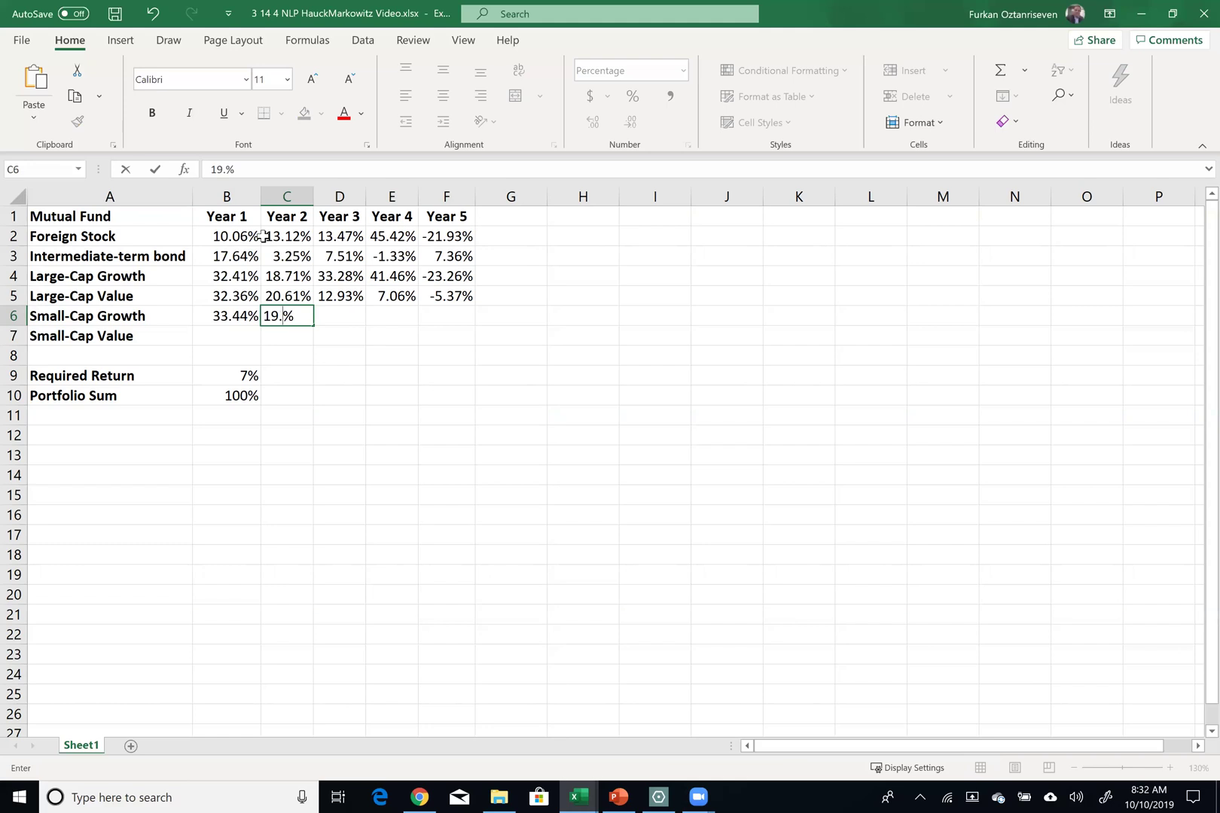
pyautogui.press('Tab')
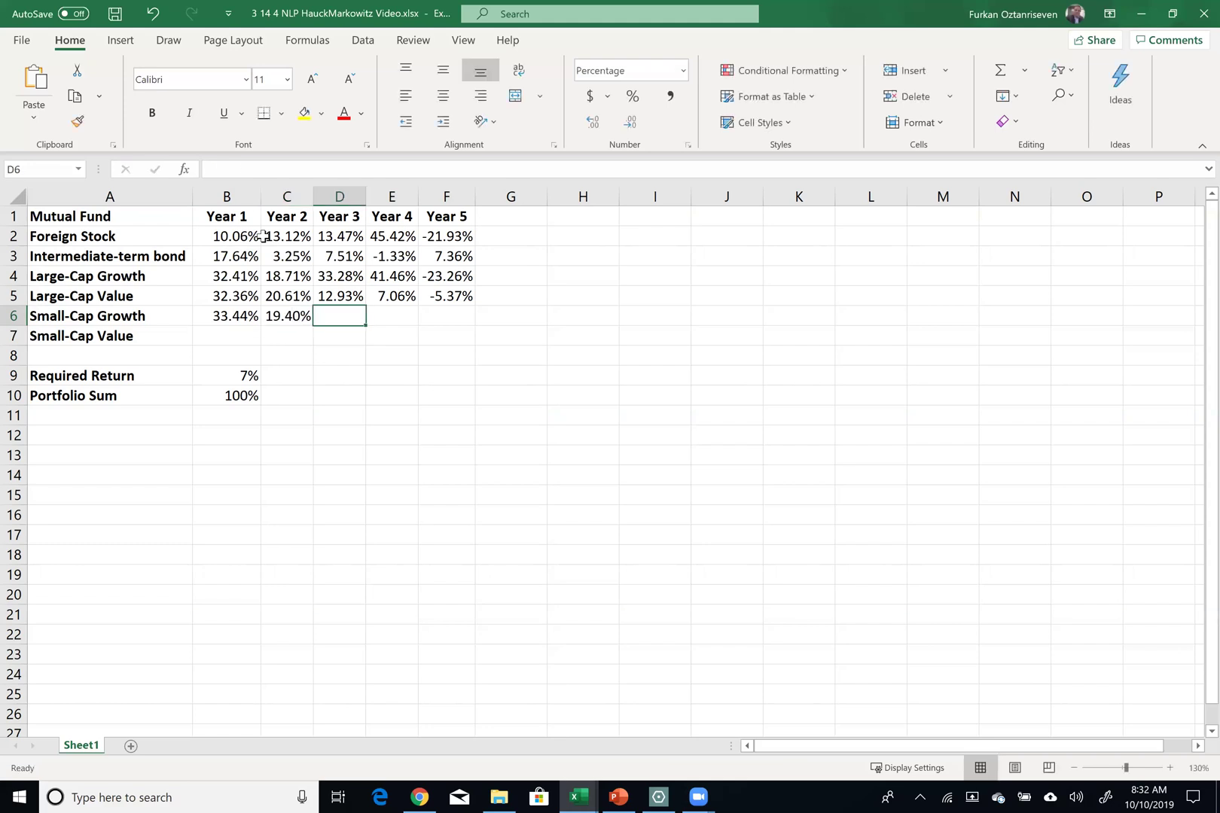
# Step: Enter the Small-Cap Growth returns for Years 3 to 5 in D6:F6: 3.85%, 58.68% and -9.02%
pyautogui.write('3')
pyautogui.write('.85')
pyautogui.press('Tab')
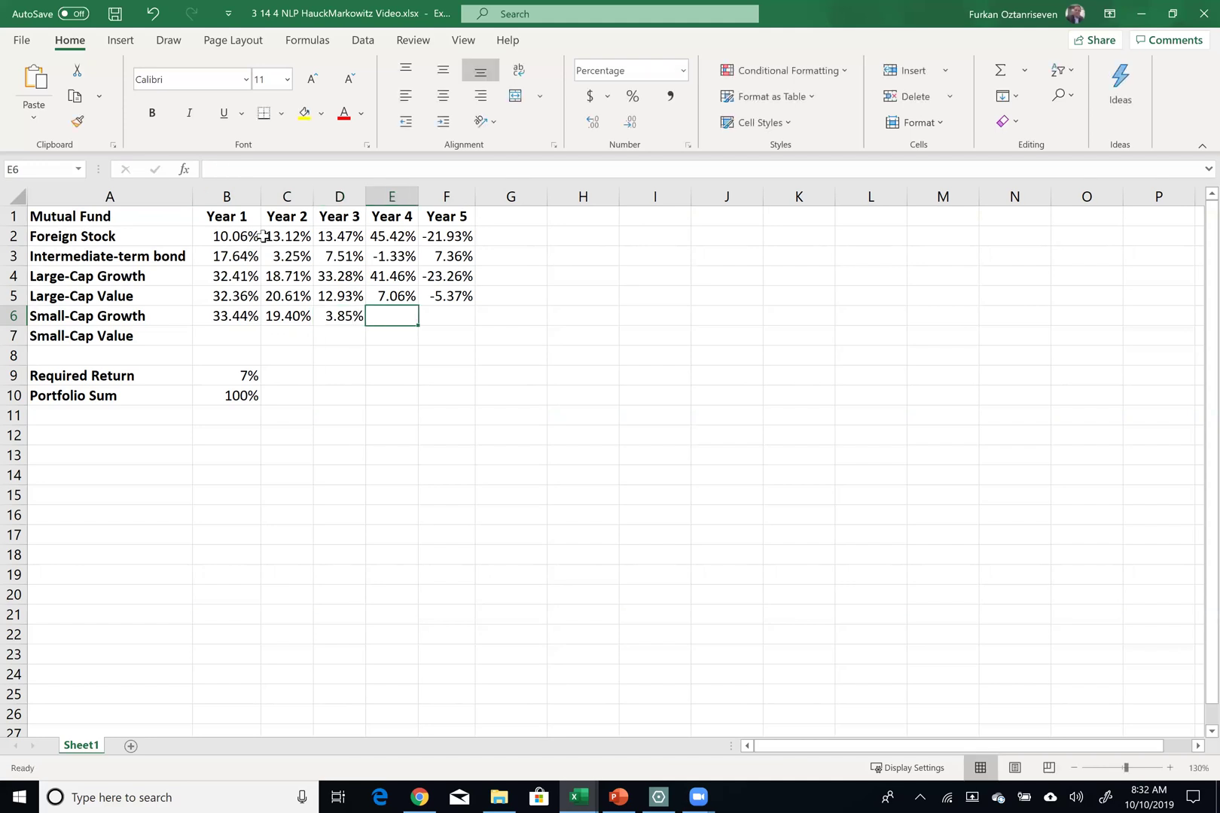
pyautogui.write('58.')
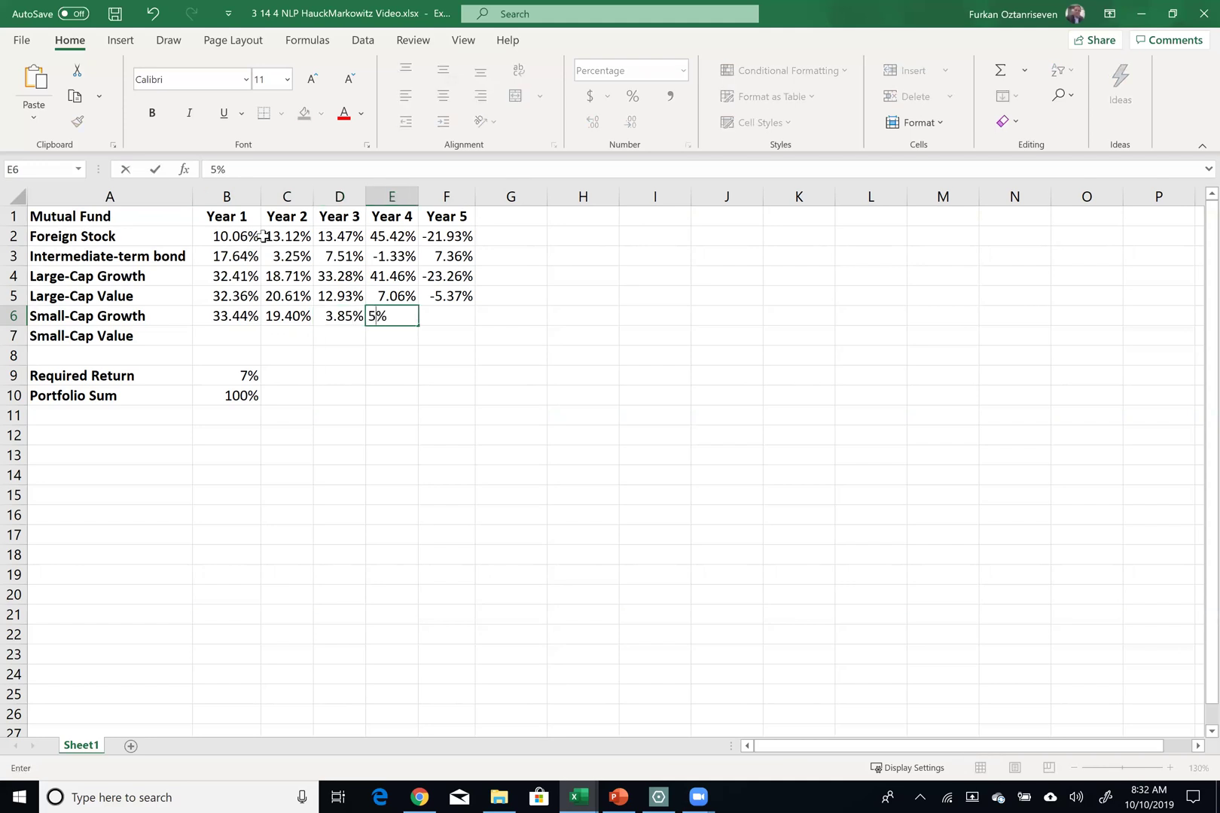
pyautogui.write('68')
pyautogui.press('Tab')
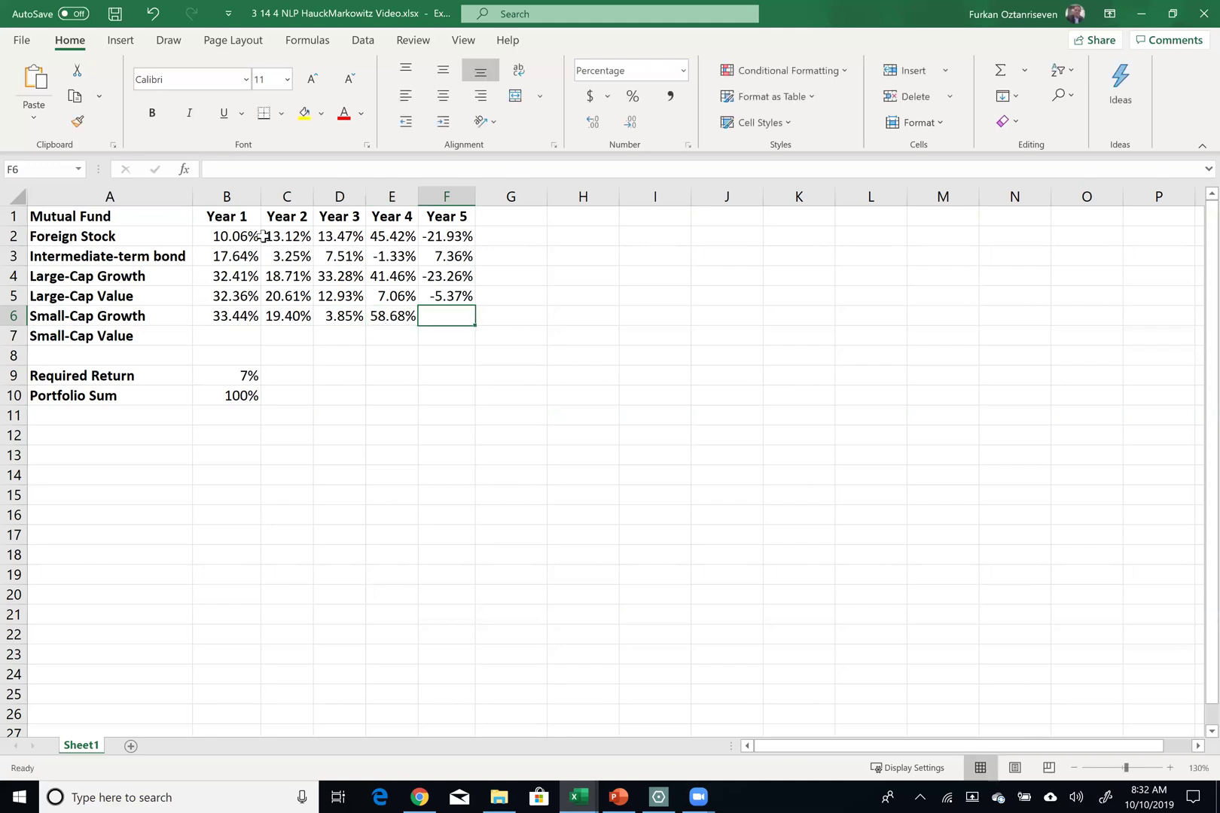
pyautogui.write('-')
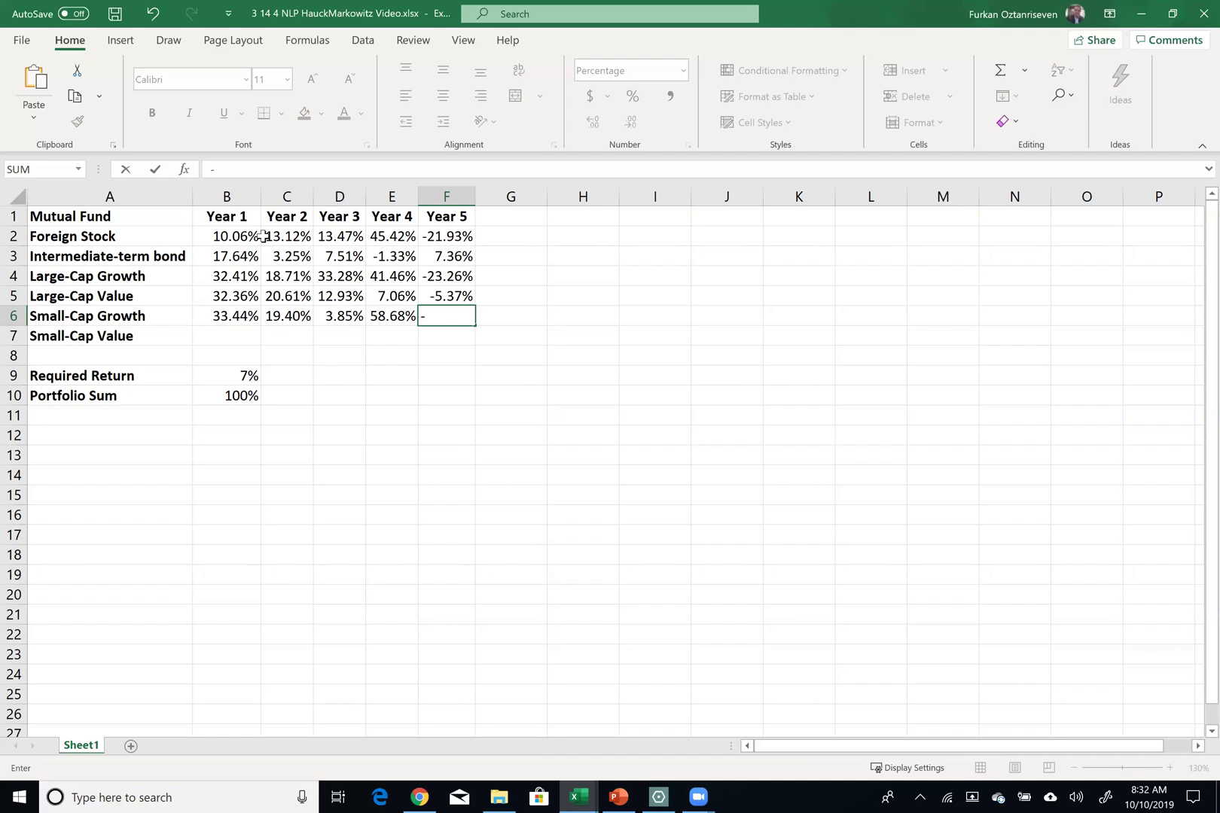
pyautogui.write('9.02')
pyautogui.press('Return')
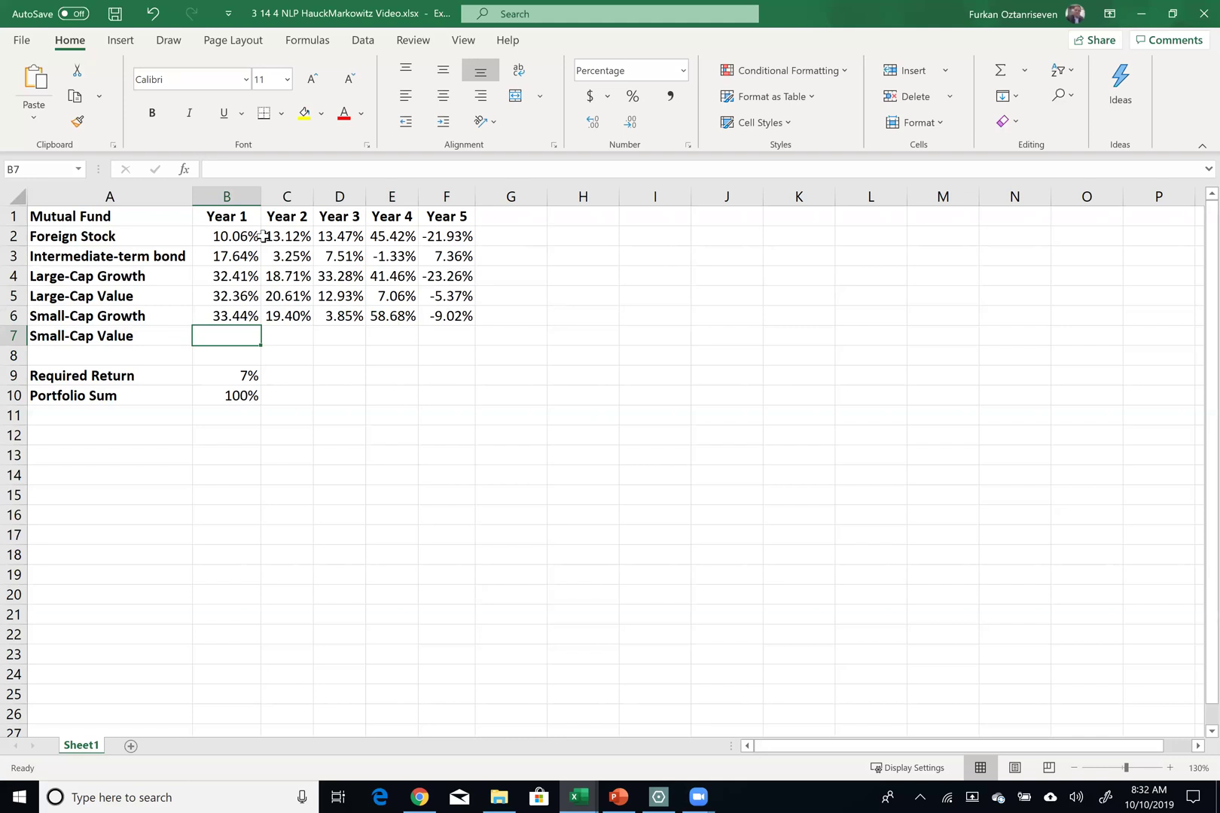
# Step: Enter the Small-Cap Value returns for Years 1 to 5 in B7:F7: 24.56%, 25.32%, -6.70%, 5.43% and 17.31%
pyautogui.write('24.56')
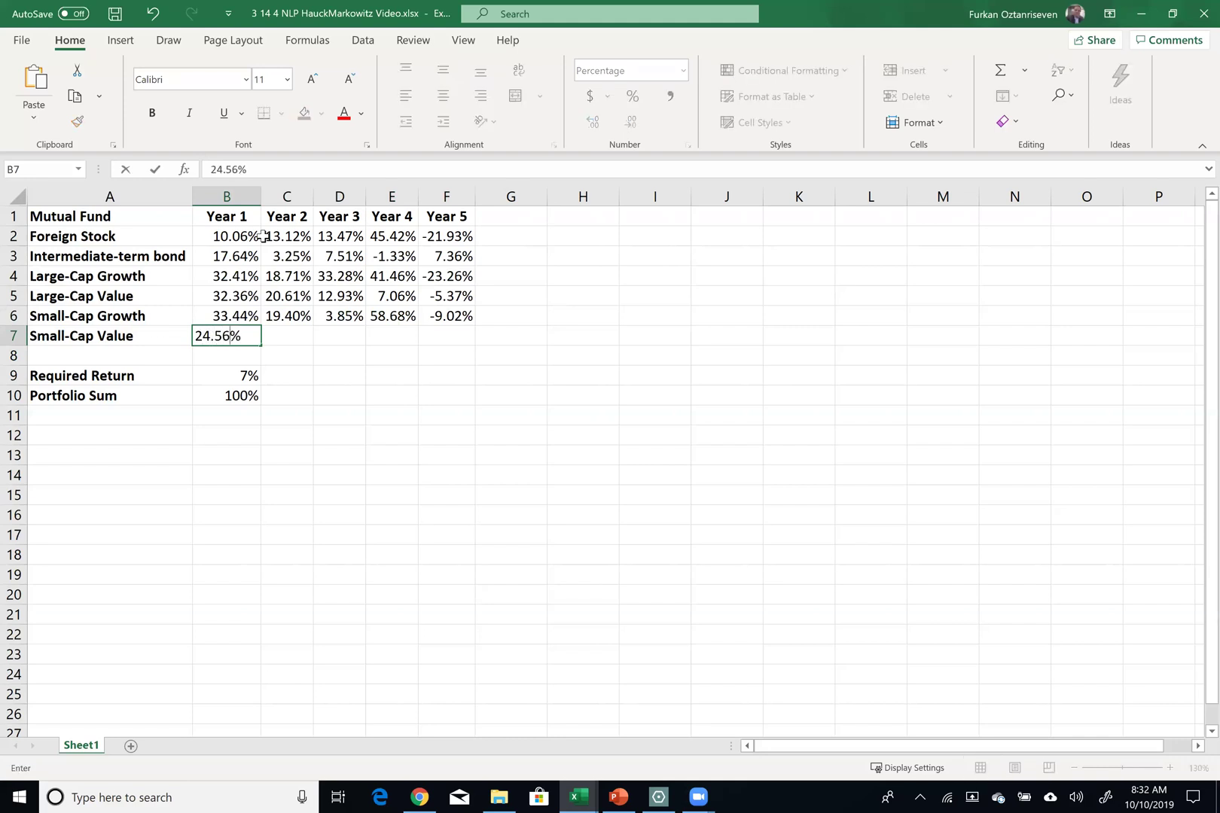
pyautogui.press('Tab')
pyautogui.write('25.32')
pyautogui.press('Tab')
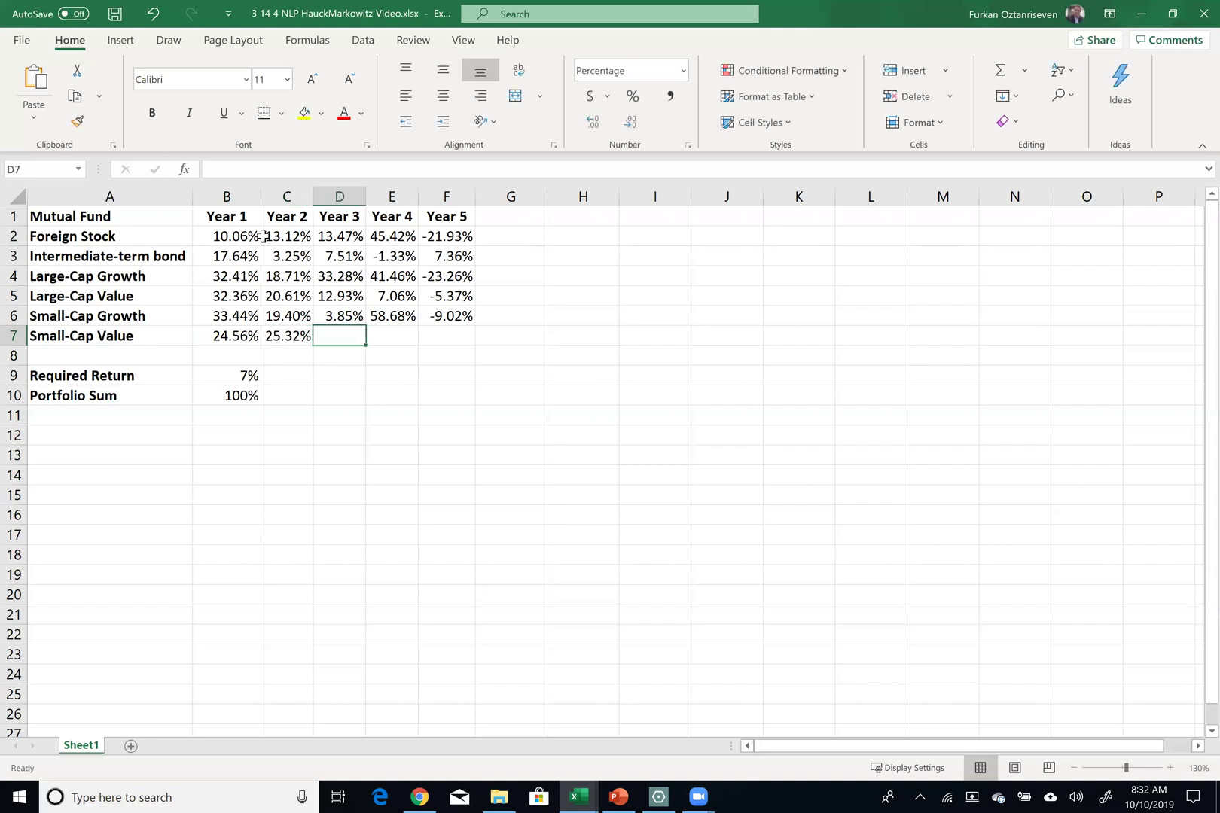
pyautogui.write('-')
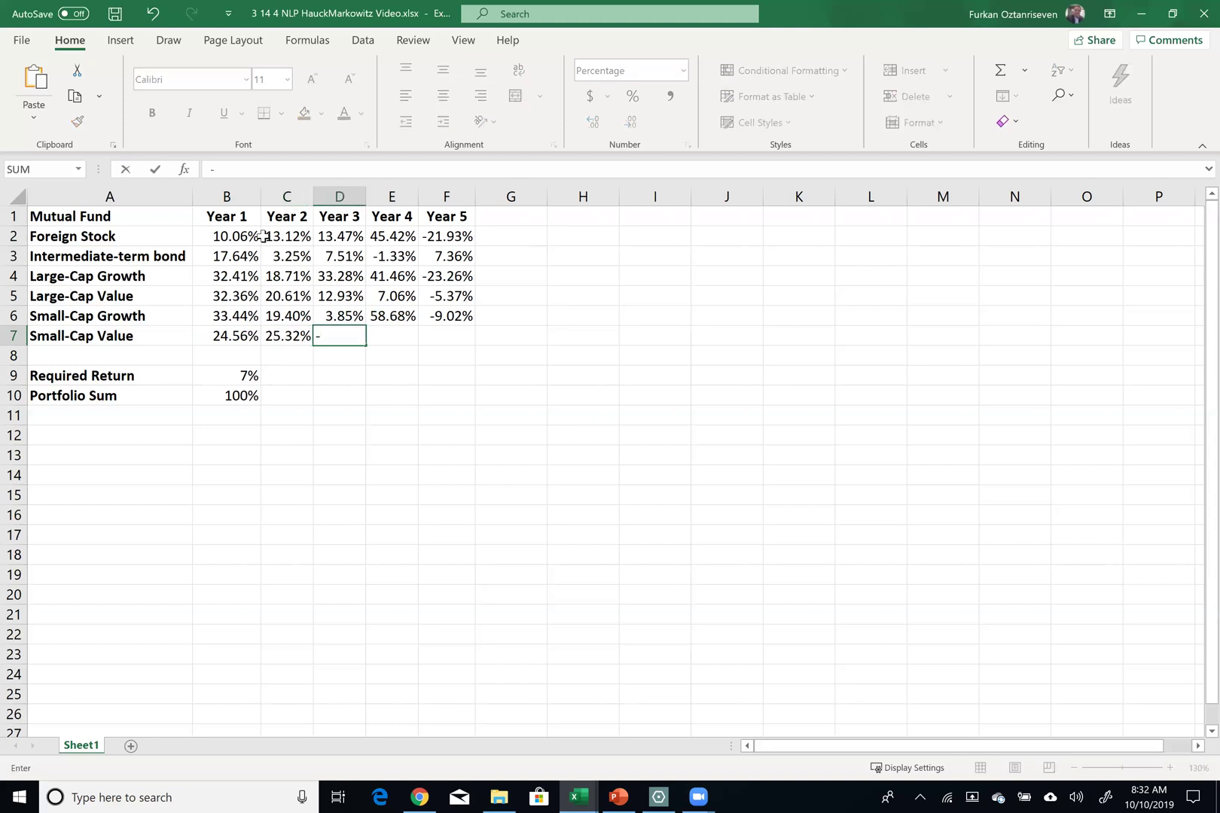
pyautogui.write('6.7')
pyautogui.press('Tab')
pyautogui.write('5.43')
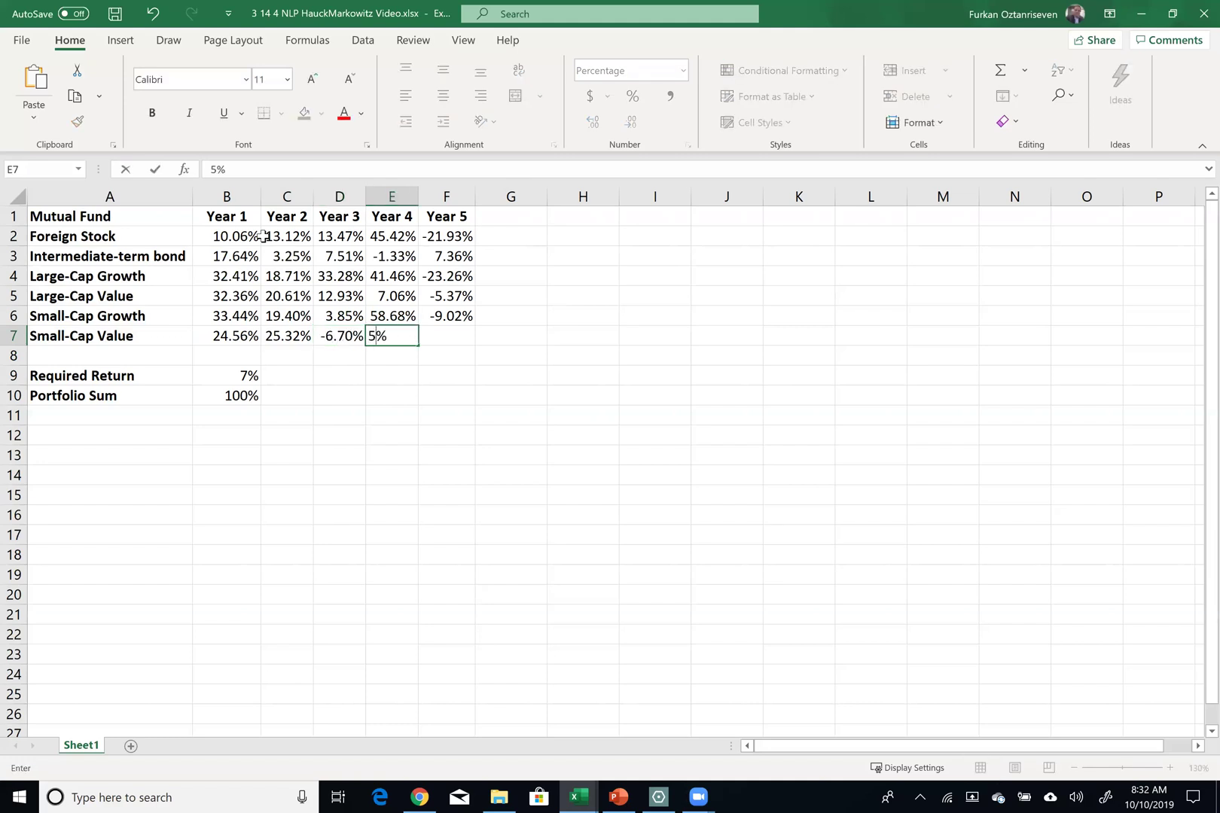
pyautogui.press('Tab')
pyautogui.write('1')
pyautogui.write('7.31')
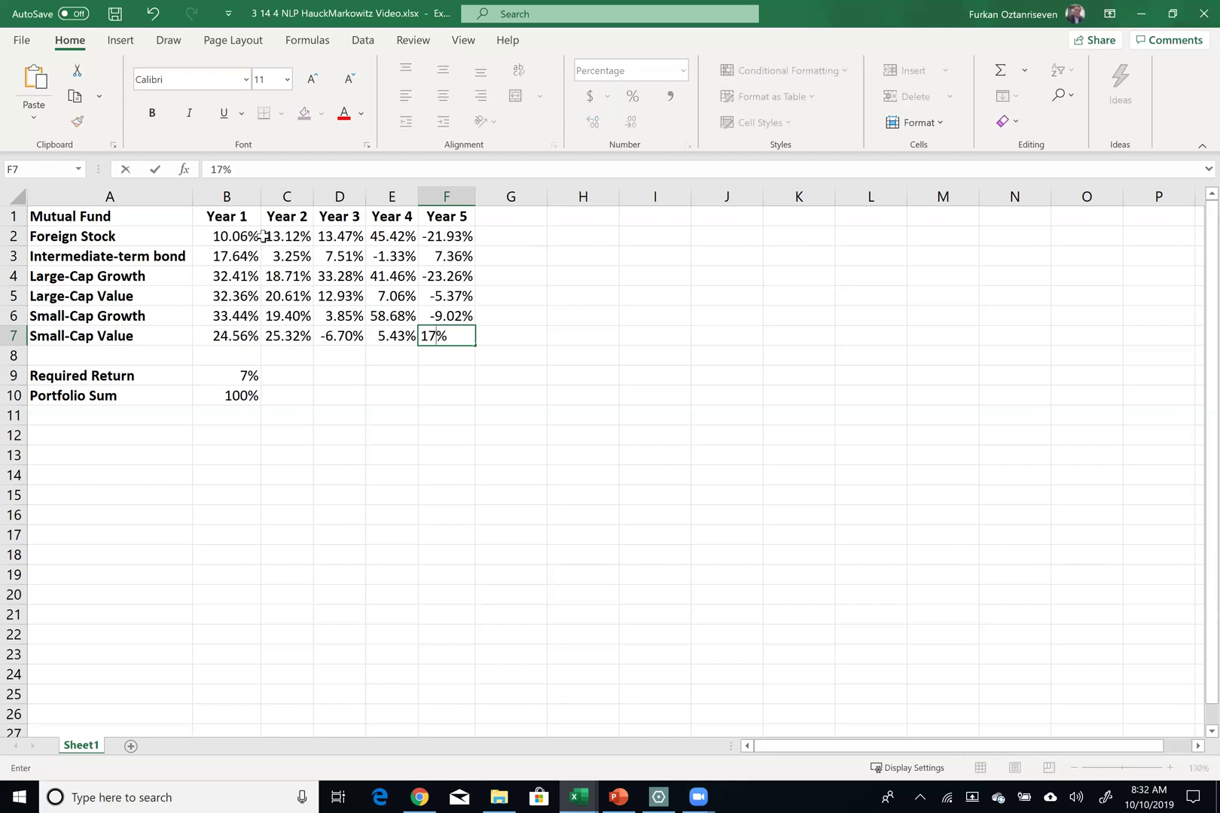
pyautogui.press('Tab')
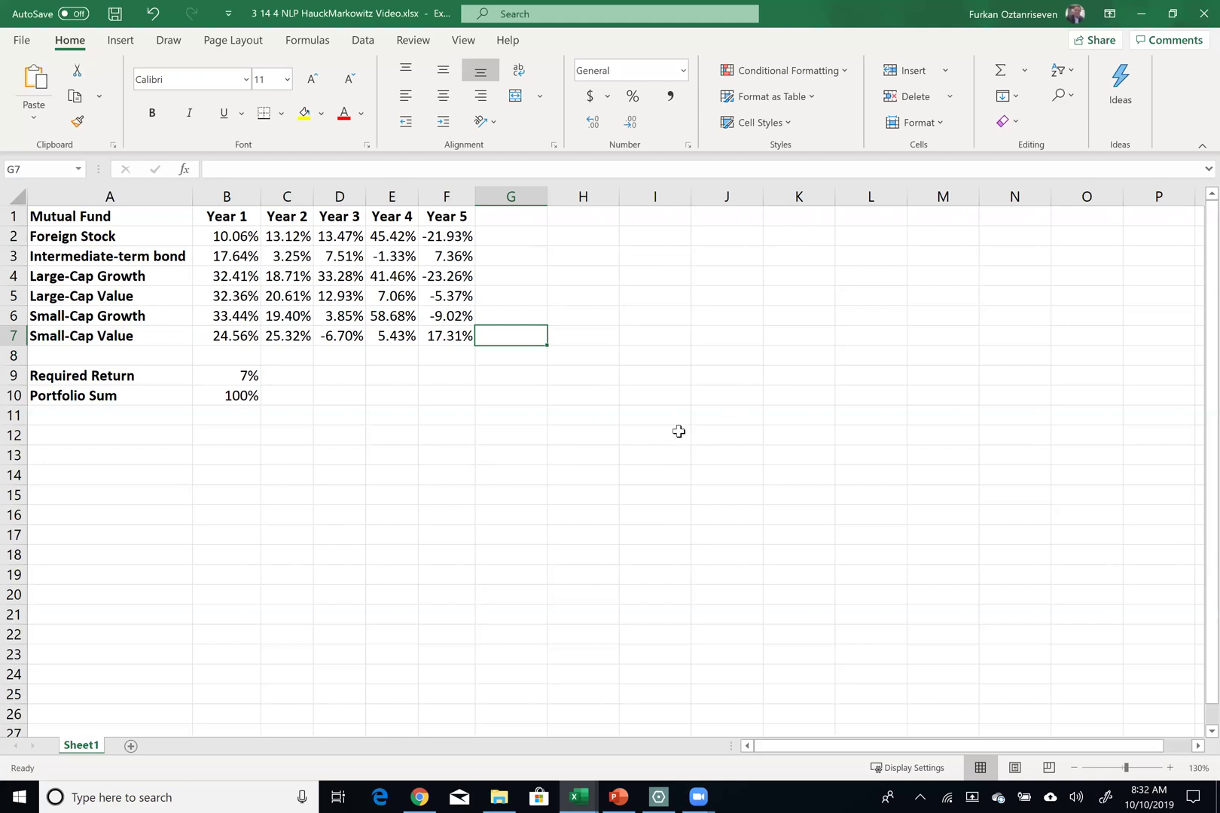
# Step: Add the heading Model in G1, beside the Year 5 heading
pyautogui.click(528, 210)
pyautogui.write('Model')
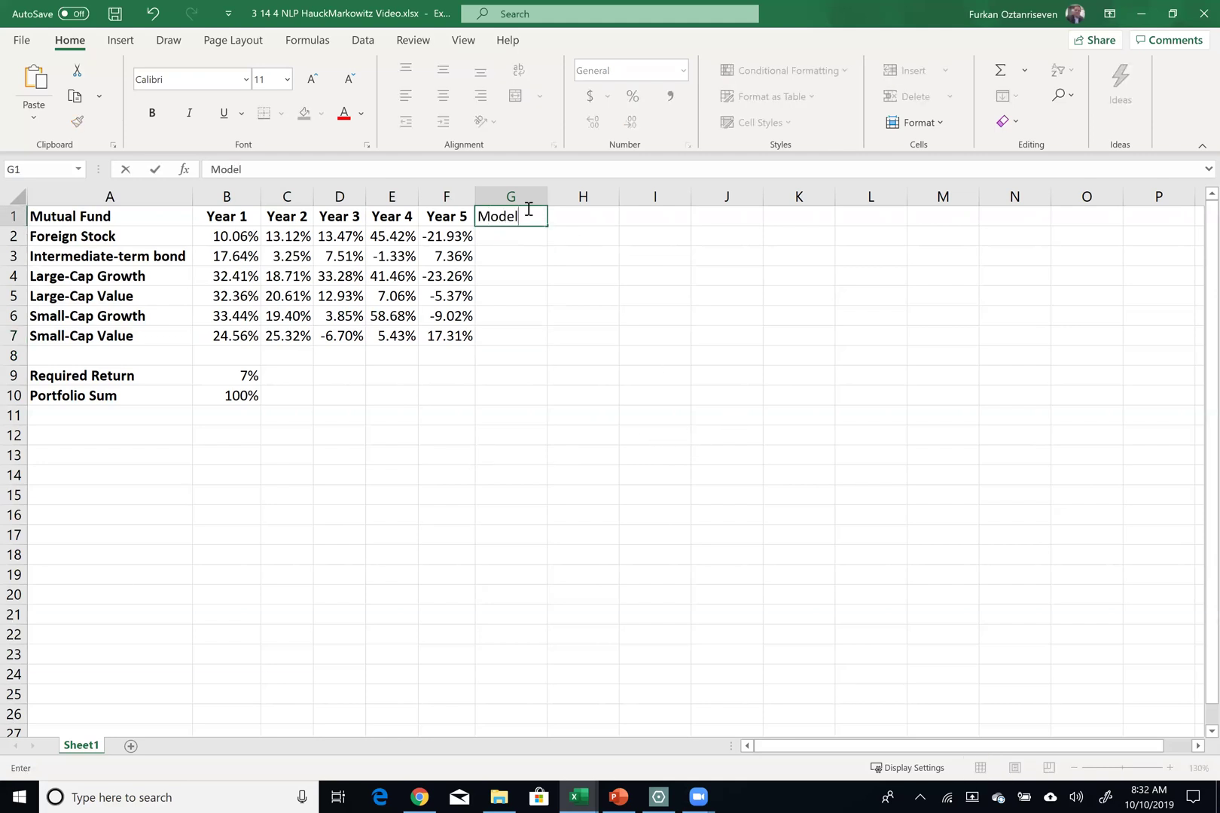
pyautogui.press('Return')
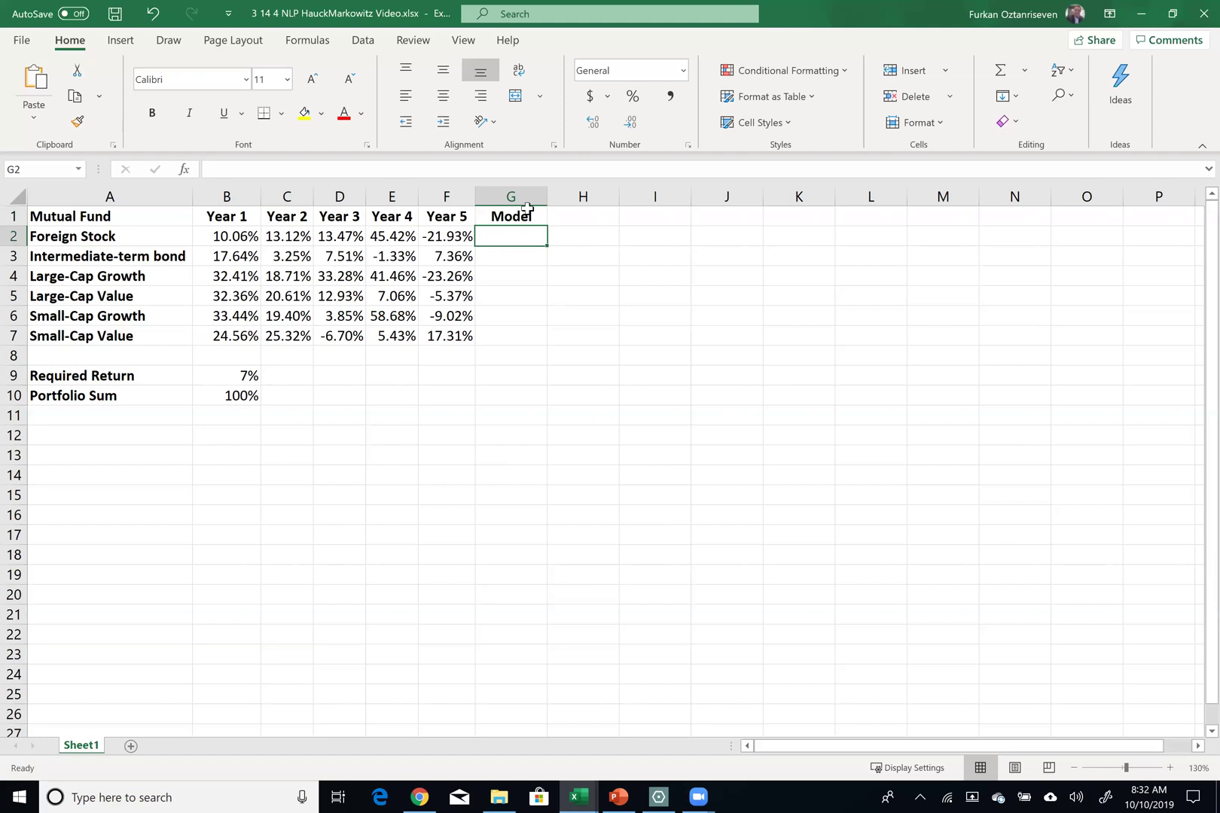
# Step: Format column G with dark red text and a light green fill, and fit its width to the contents
pyautogui.click(527, 198)
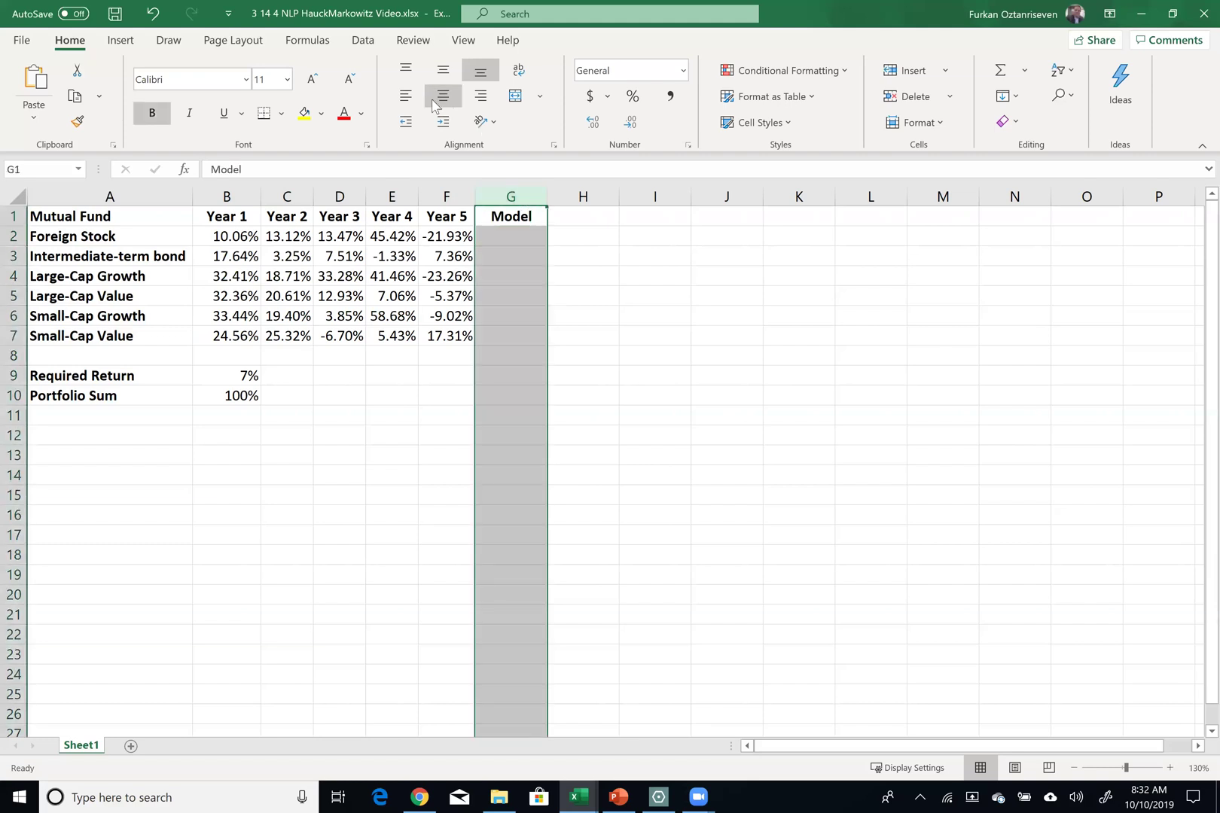
pyautogui.click(361, 115)
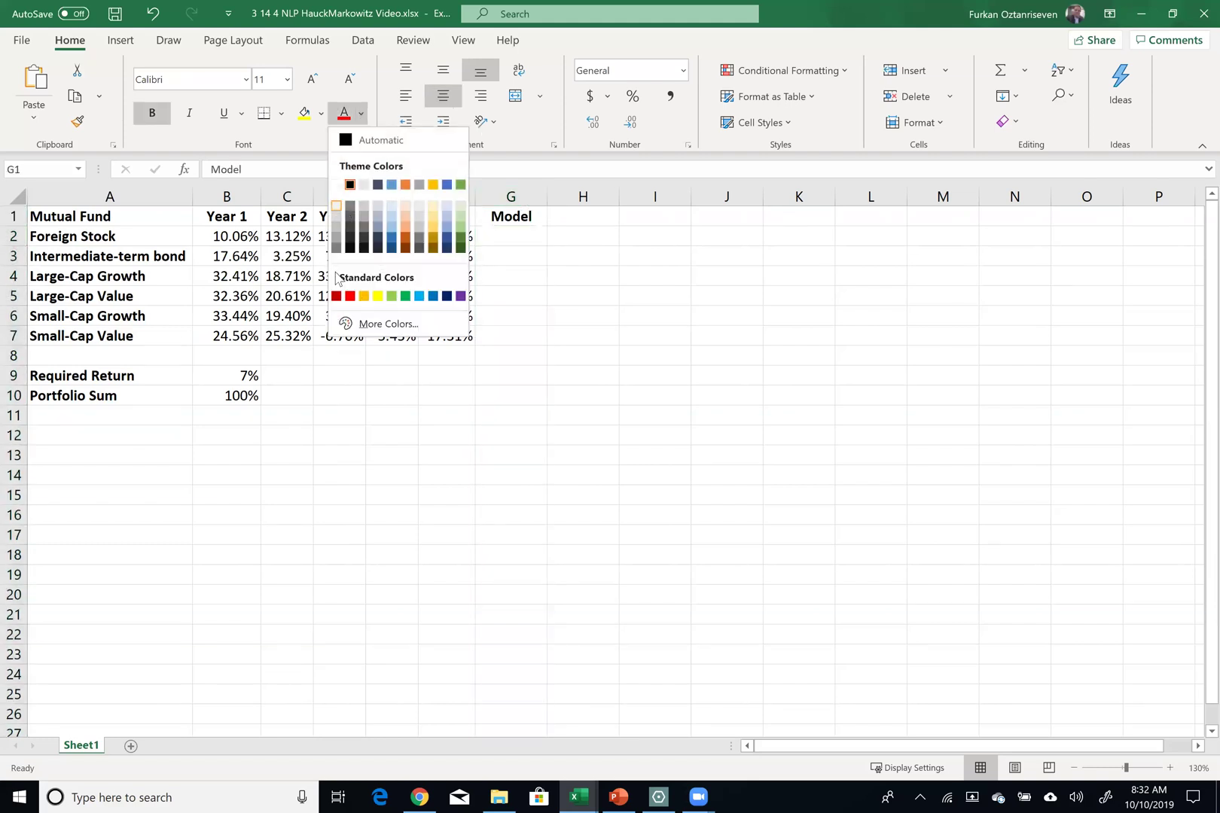
pyautogui.click(336, 297)
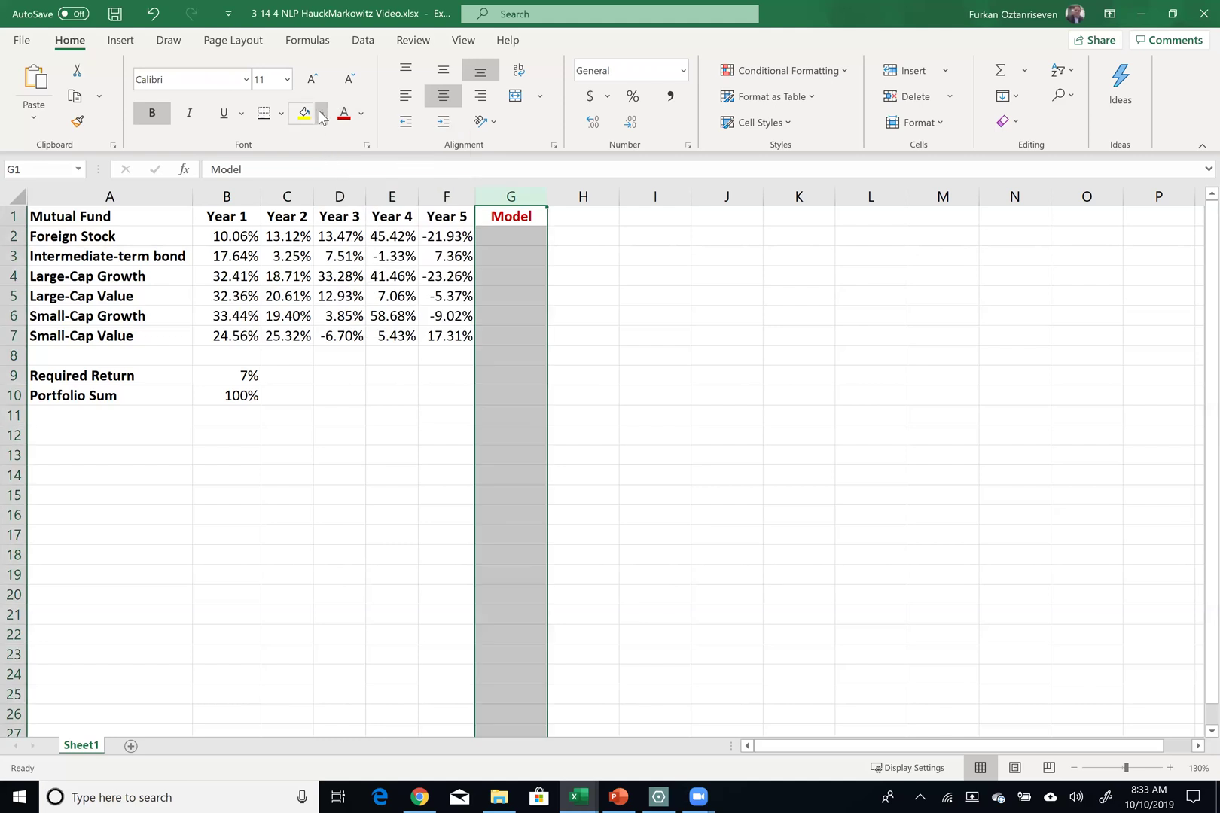
pyautogui.click(321, 113)
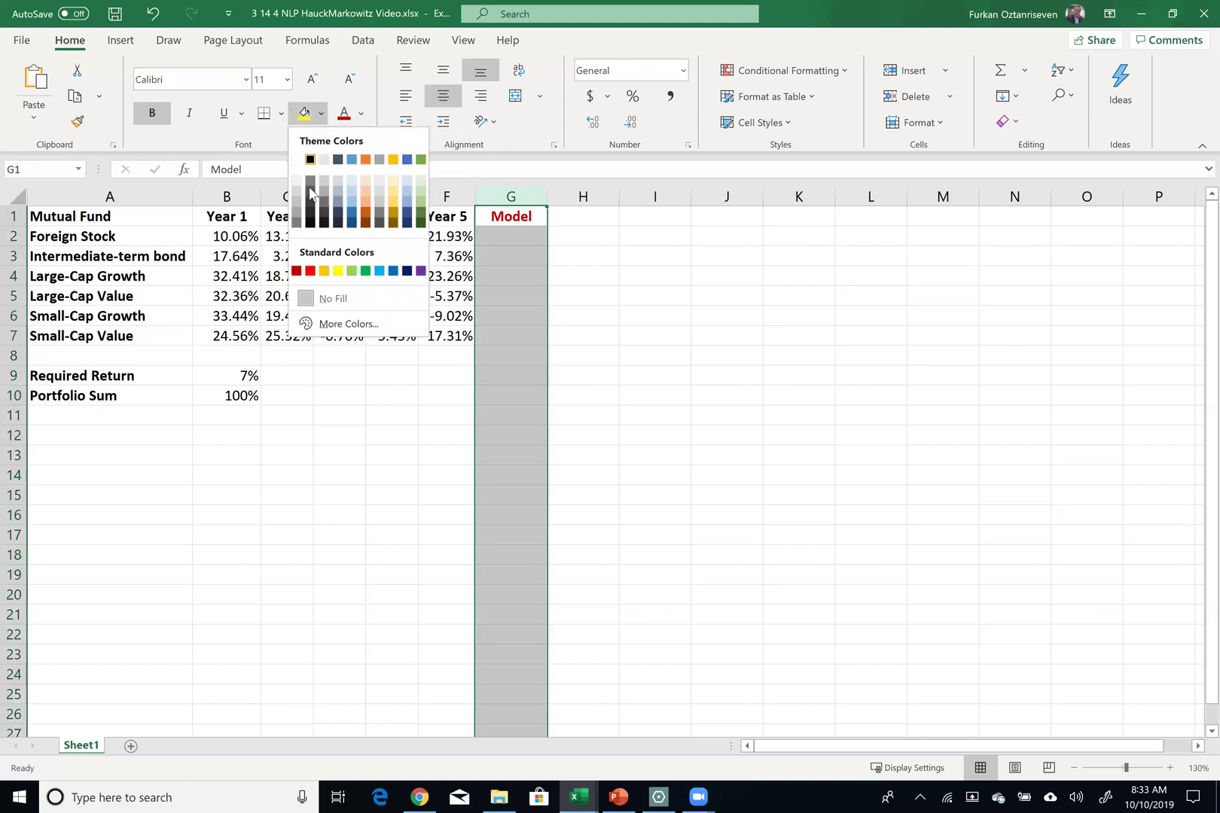
pyautogui.click(420, 185)
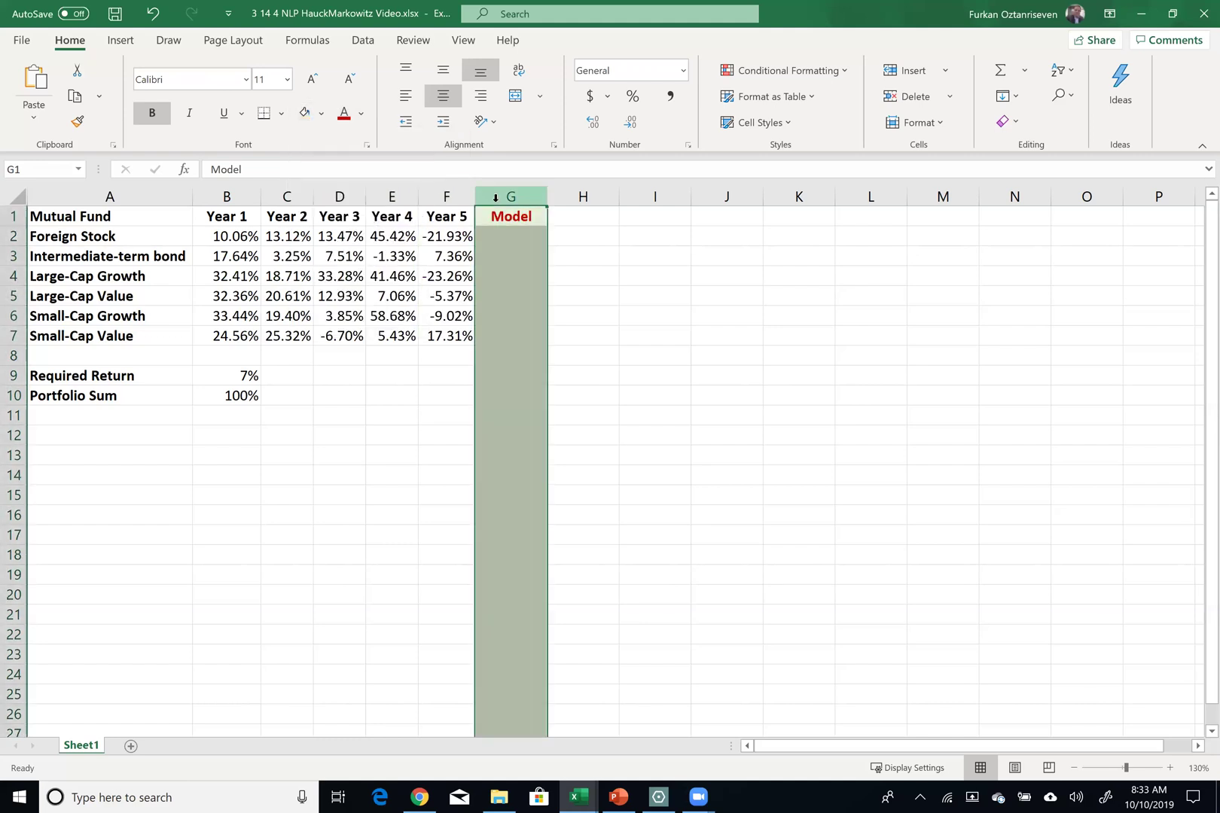
pyautogui.doubleClick(548, 196)
# Step: Enter 1 in G2 under Model and the label "Obj: Min Risk" beside it in H2
pyautogui.click(503, 237)
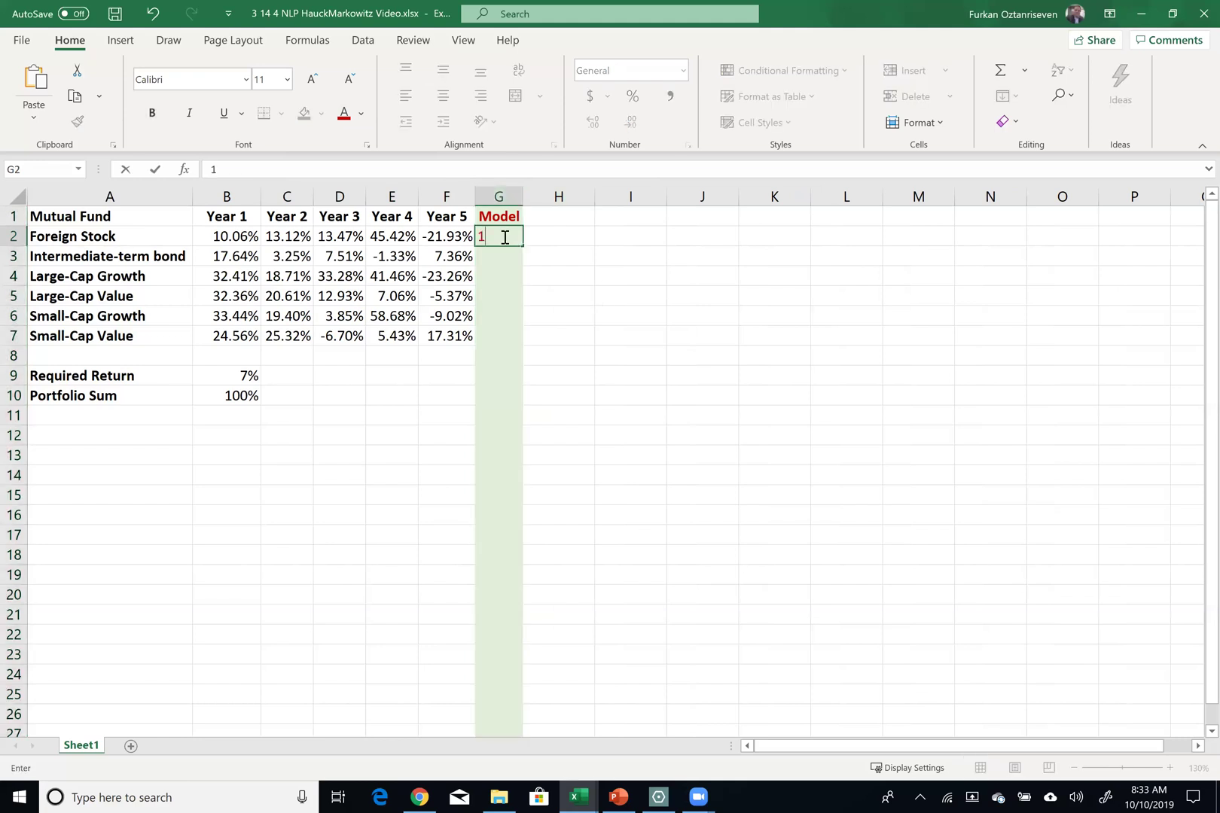
pyautogui.click(525, 236)
pyautogui.write('Ob')
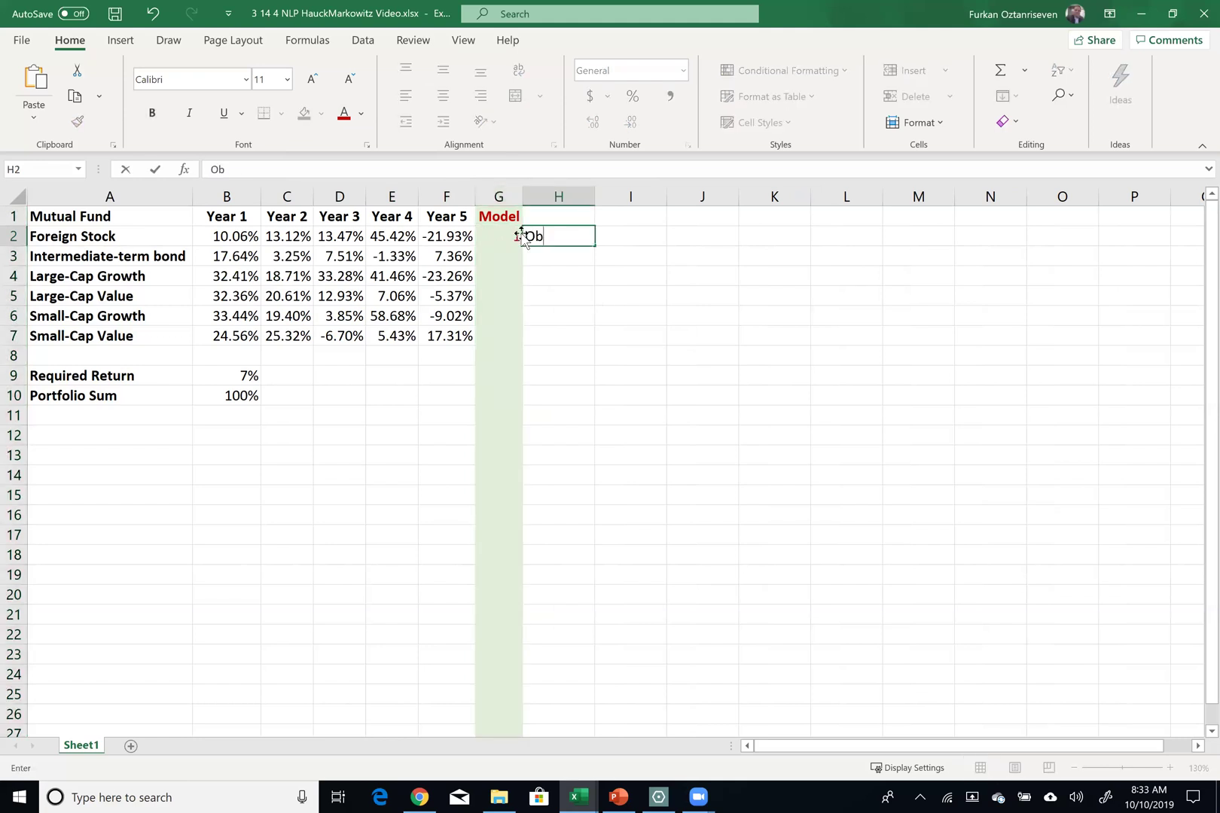
pyautogui.write('j: Min Risk')
pyautogui.press('Tab')
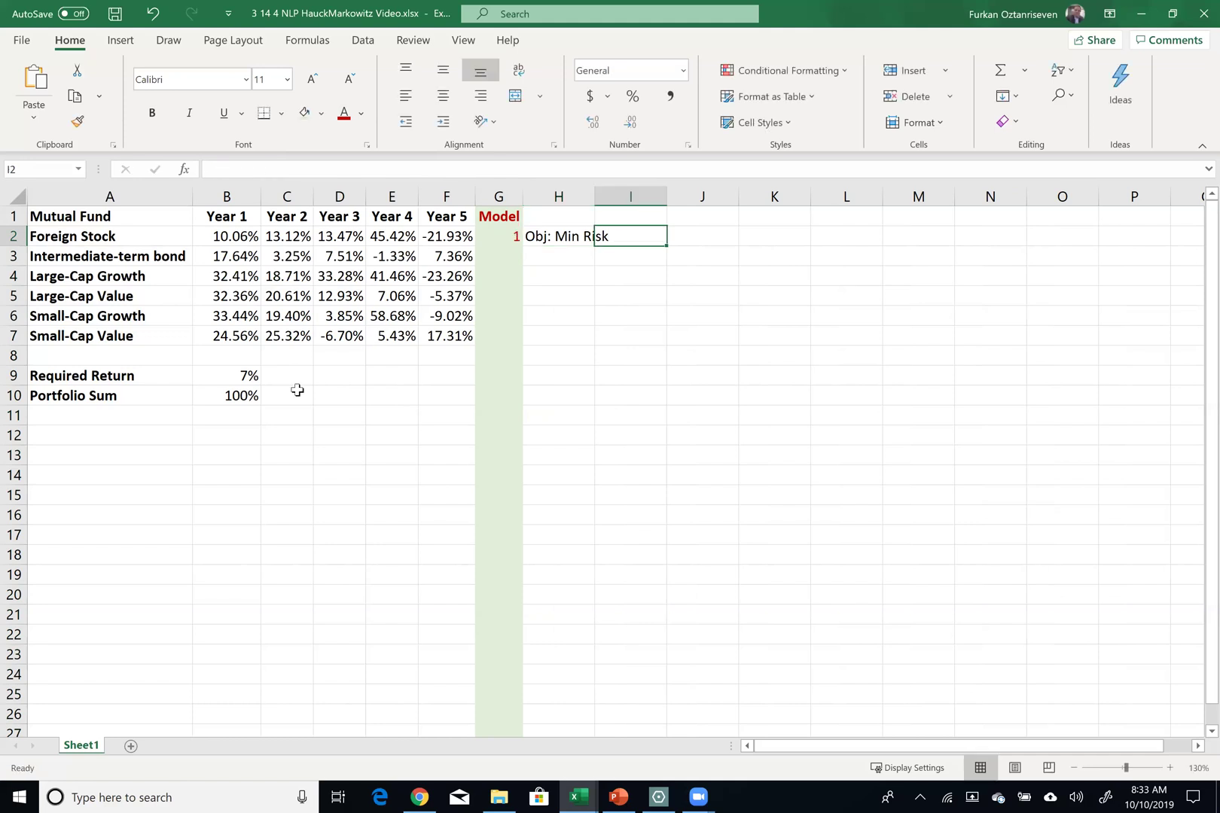
# Step: Extend the objective label in H2 to "Obj: Min Risk = Std Dev" and make it bold
pyautogui.click(233, 375)
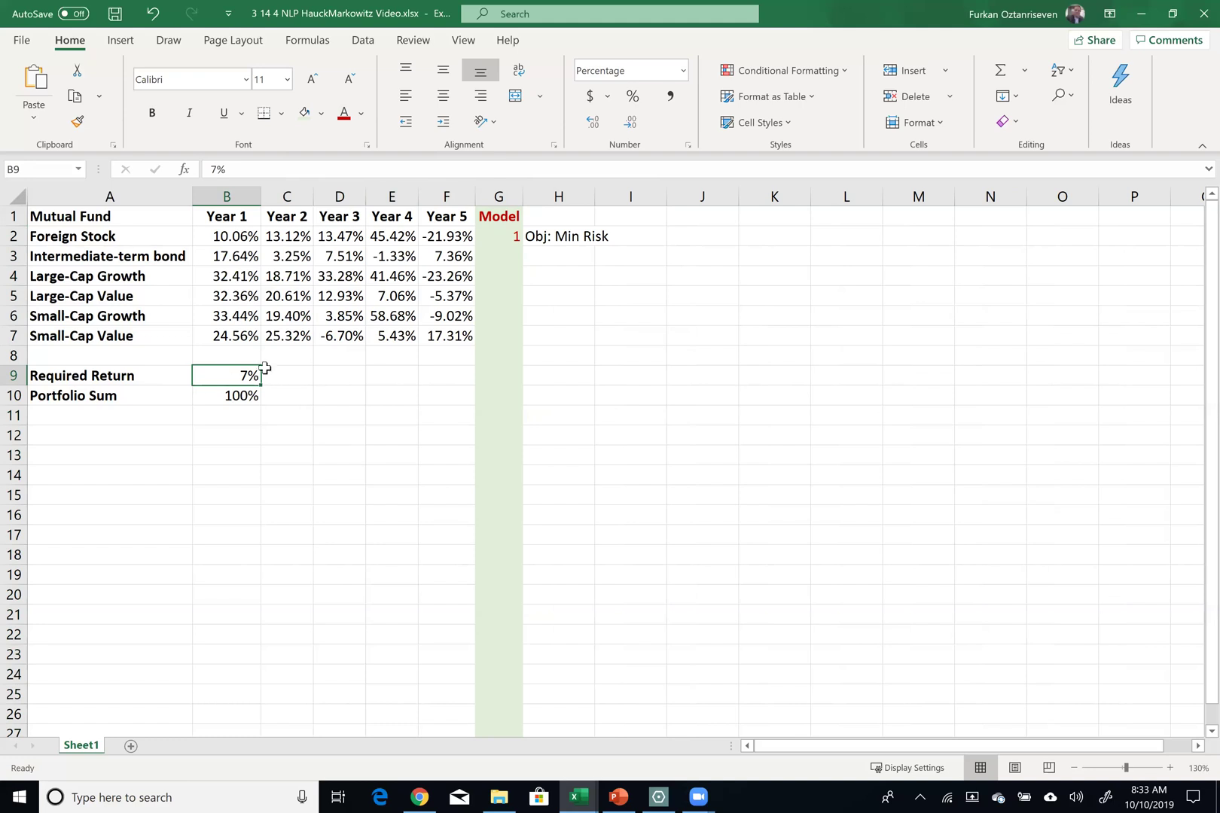
pyautogui.click(539, 235)
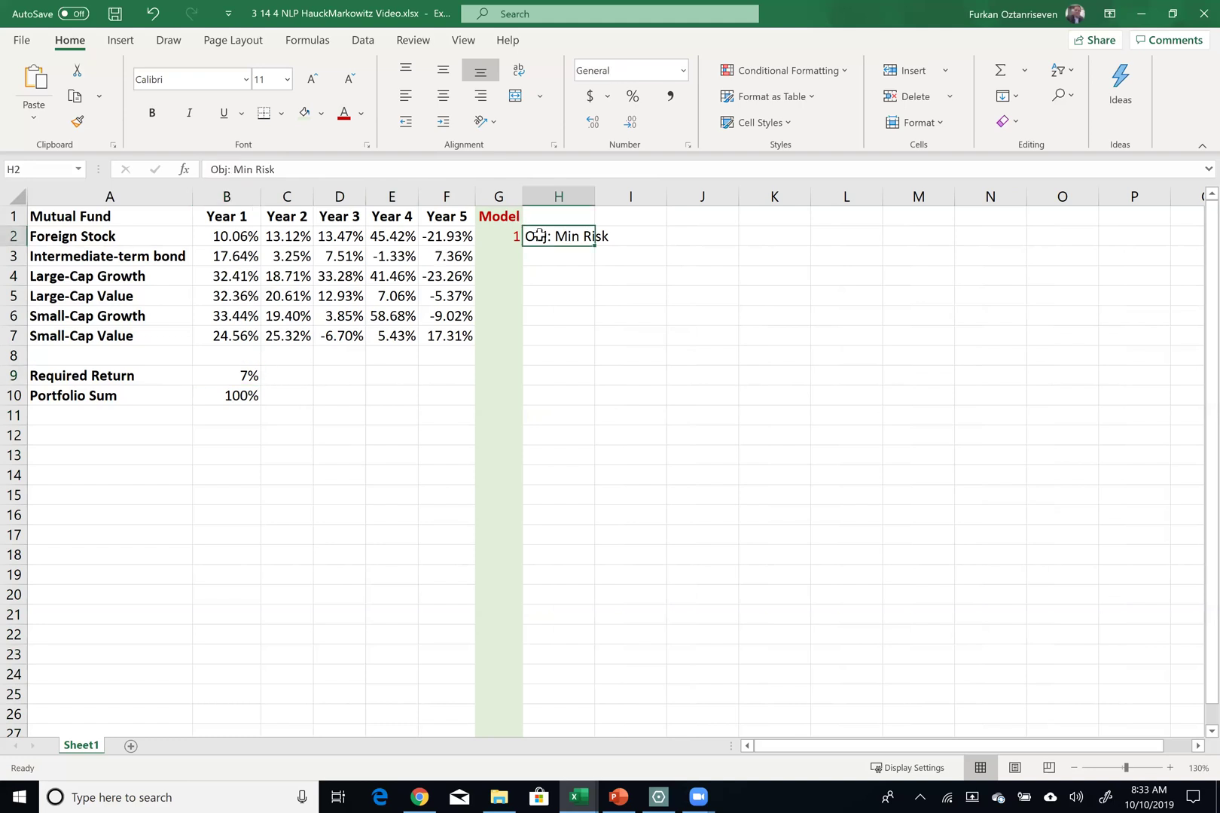
pyautogui.click(297, 163)
pyautogui.write('=')
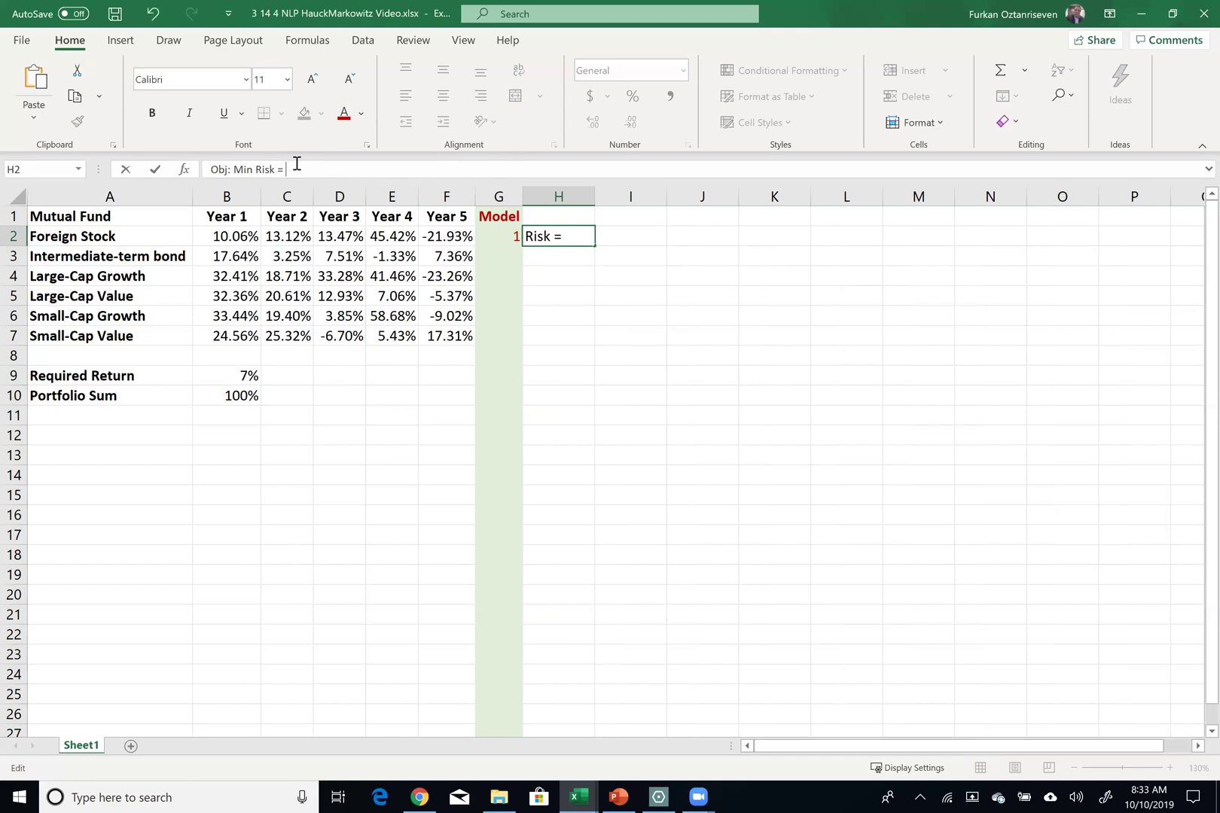
pyautogui.write(' Std Dev')
pyautogui.press('Tab')
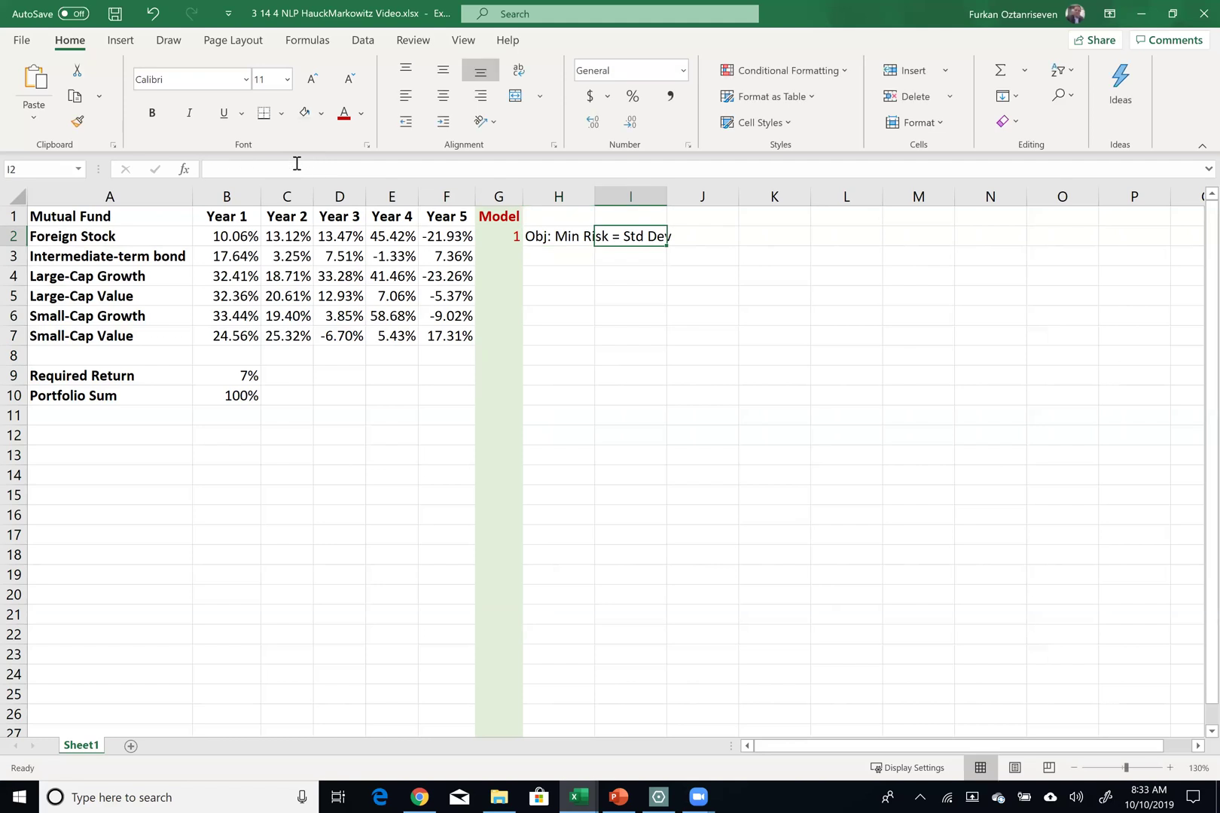
pyautogui.click(586, 235)
pyautogui.hotkey('ctrl', 'b')
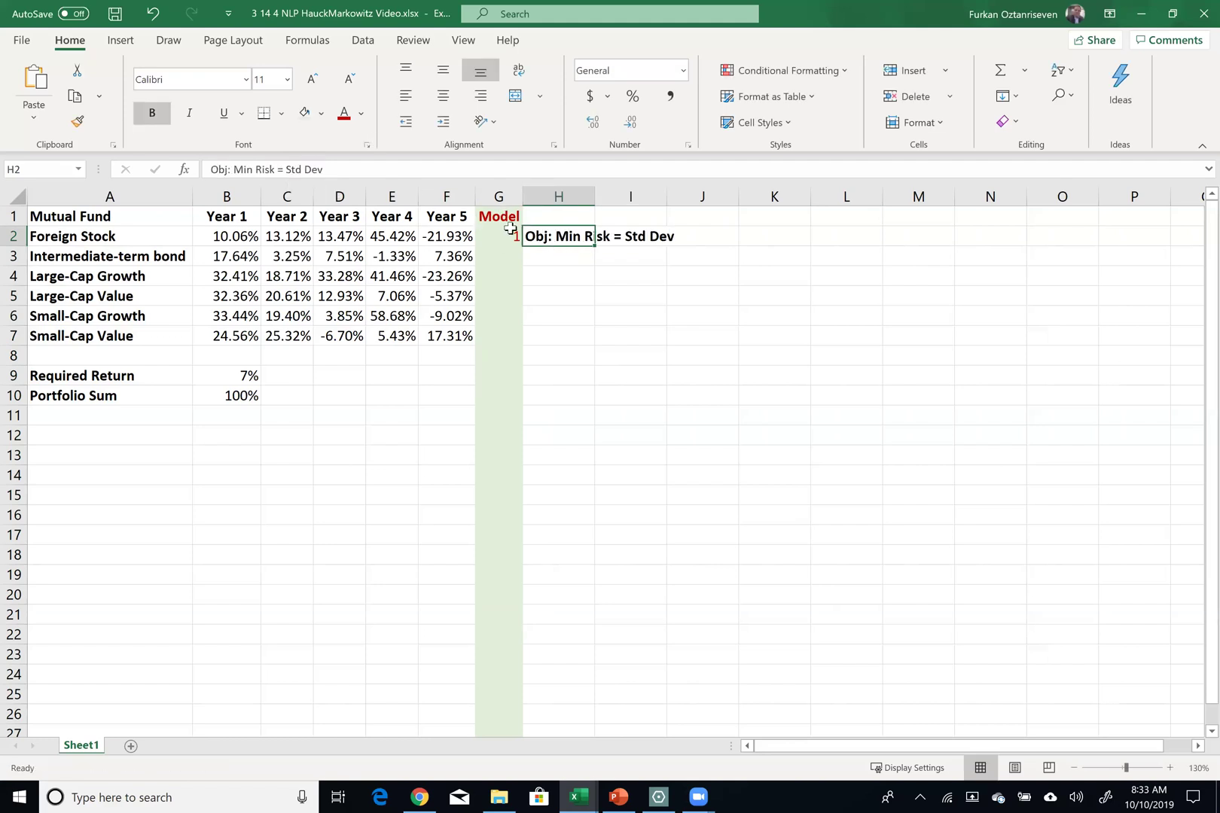
# Step: Fill the objective cell H3 with the standard light green colour
pyautogui.click(543, 256)
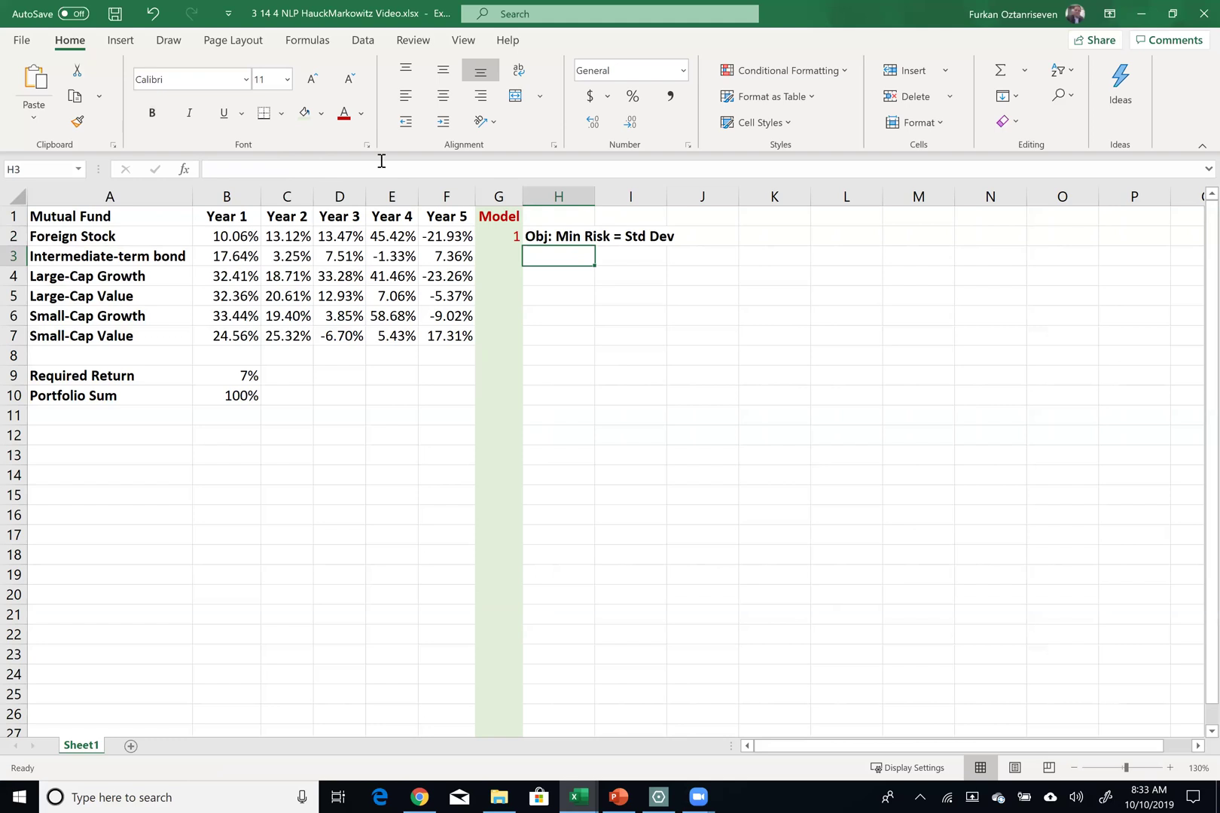
pyautogui.click(322, 113)
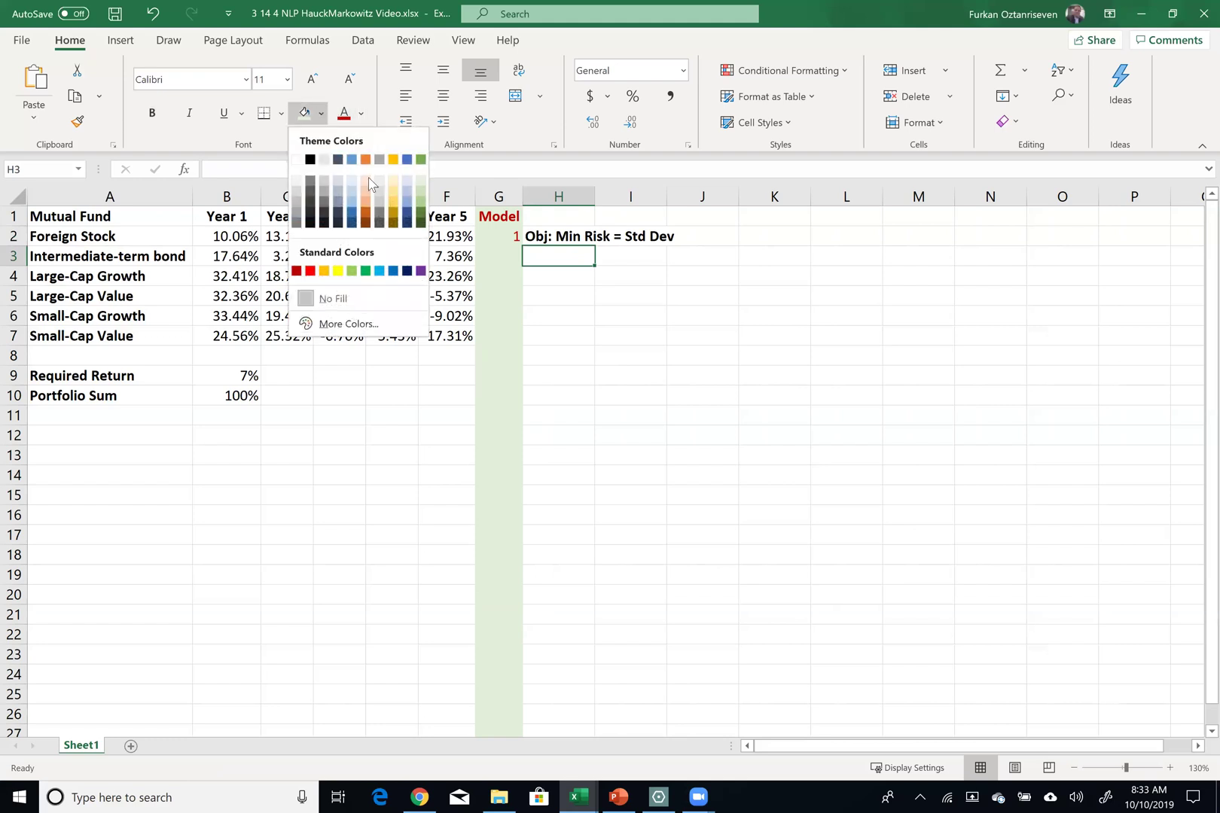
pyautogui.click(353, 270)
# Step: Enter 2 in G5 and add the bold label "DVs" beside it in H5
pyautogui.click(509, 279)
pyautogui.click(514, 291)
pyautogui.write('2')
pyautogui.click(557, 290)
pyautogui.write('DVs')
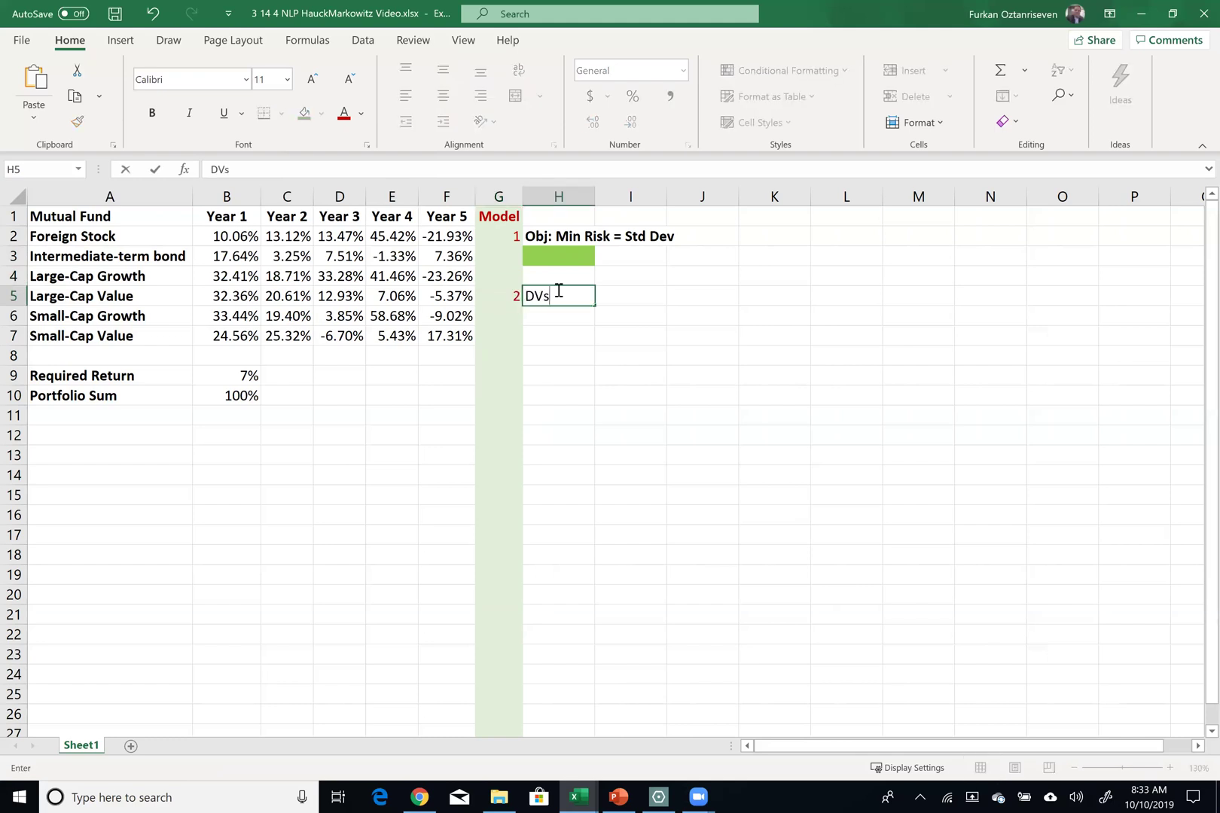
pyautogui.press('Tab')
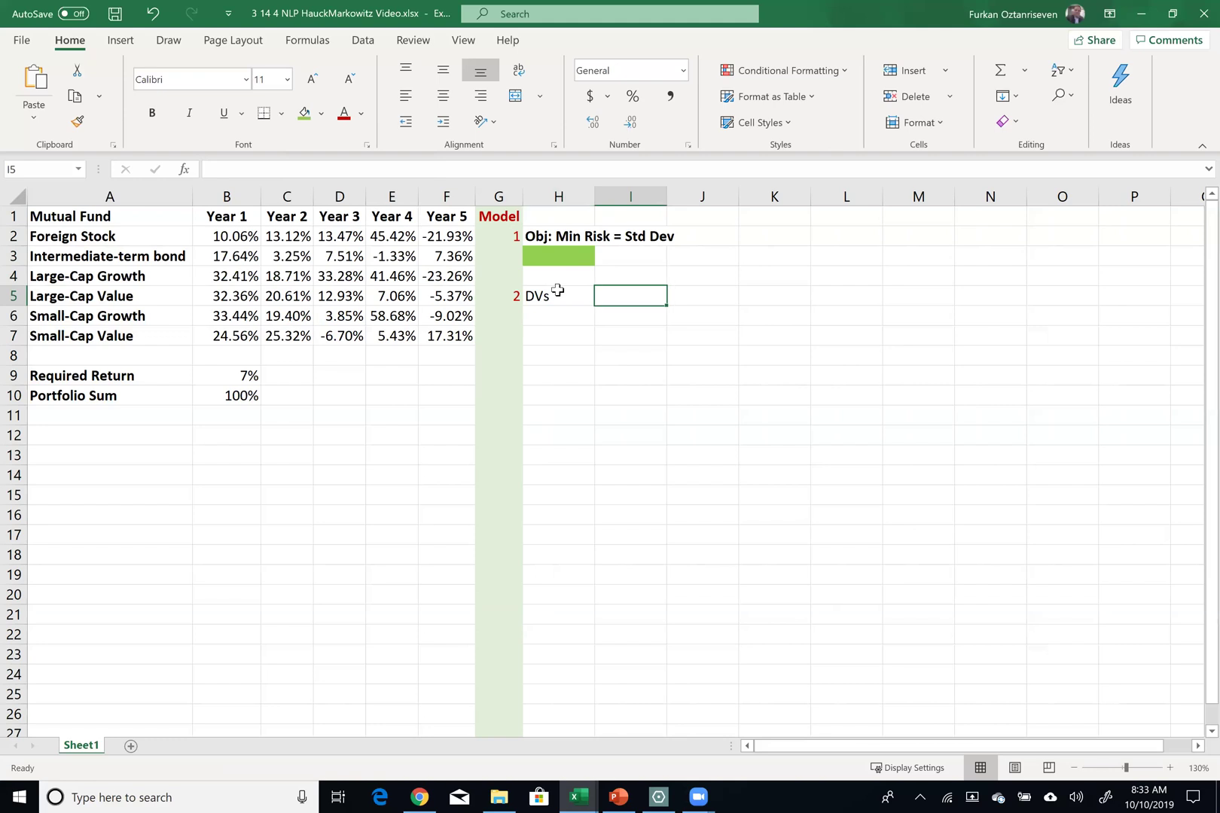
pyautogui.click(557, 290)
pyautogui.hotkey('ctrl', 'b')
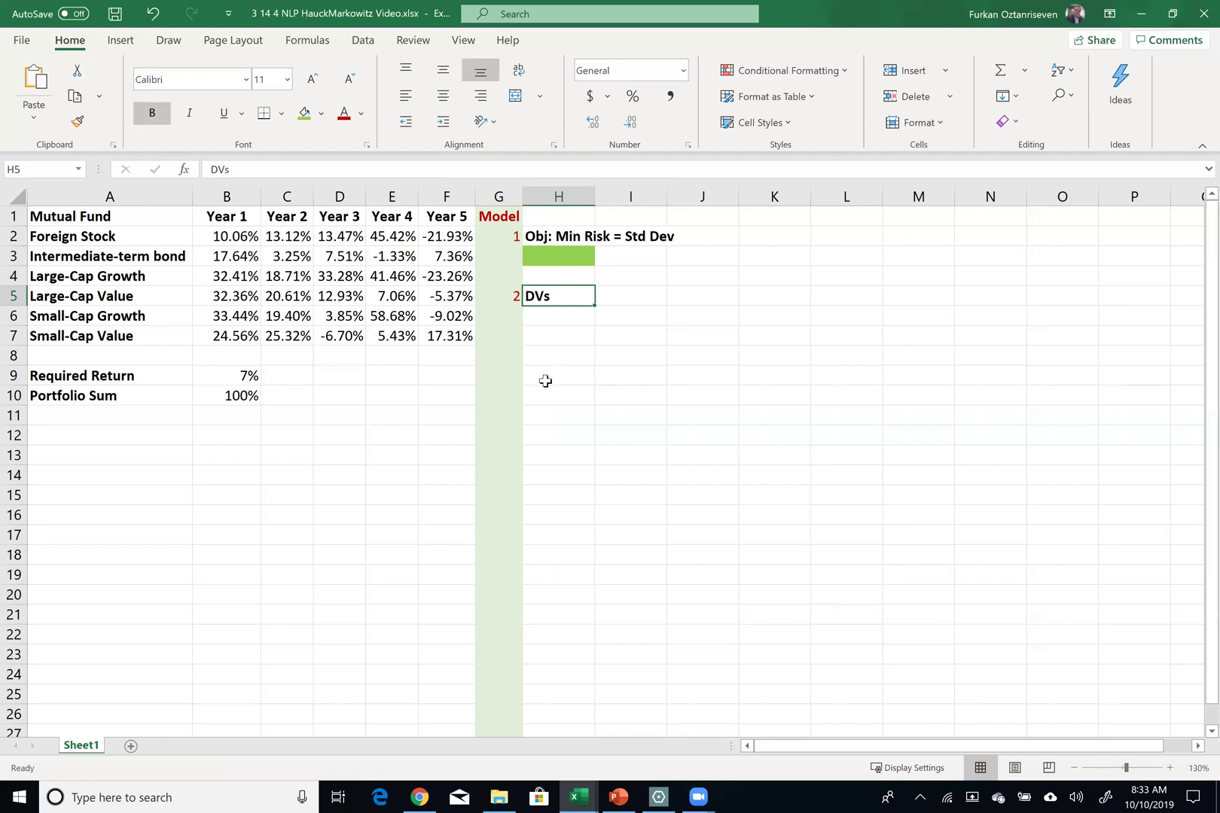
# Step: Copy the six fund names from A2:A7 to H6:H11 and fit column H to its contents
pyautogui.moveTo(112, 242); pyautogui.dragTo(116, 337)
pyautogui.hotkey('ctrl', 'c')
pyautogui.click(561, 317)
pyautogui.hotkey('ctrl', 'v')
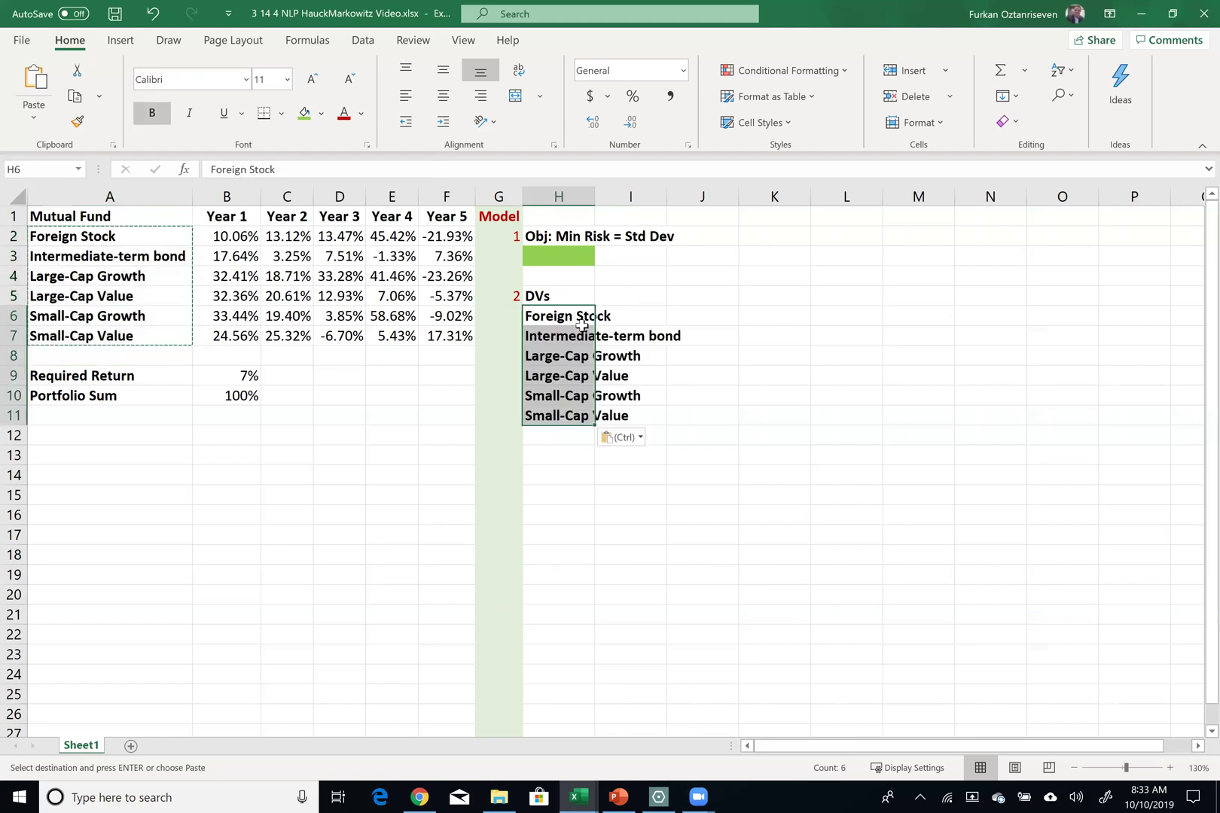
pyautogui.doubleClick(596, 195)
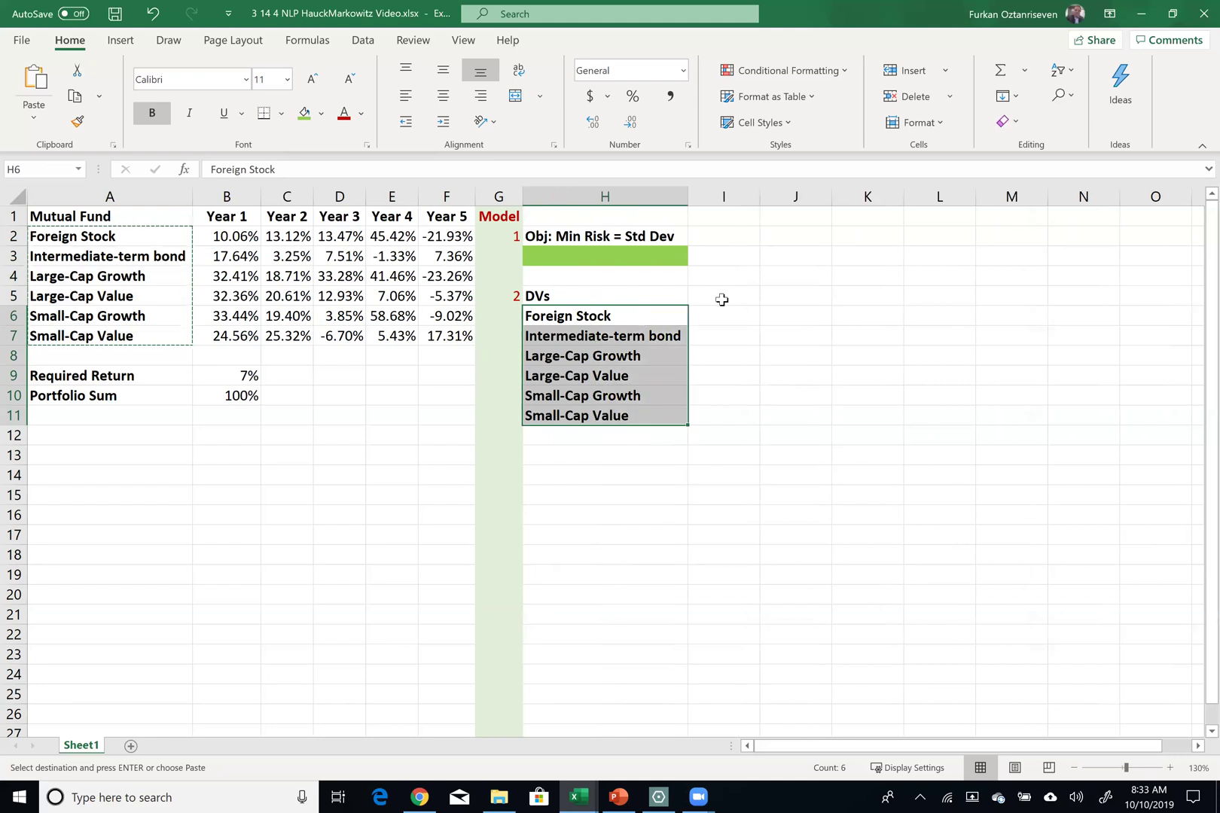
# Step: Fill the decision variable cells I6:I11 with yellow
pyautogui.moveTo(711, 318); pyautogui.dragTo(705, 418)
pyautogui.click(320, 114)
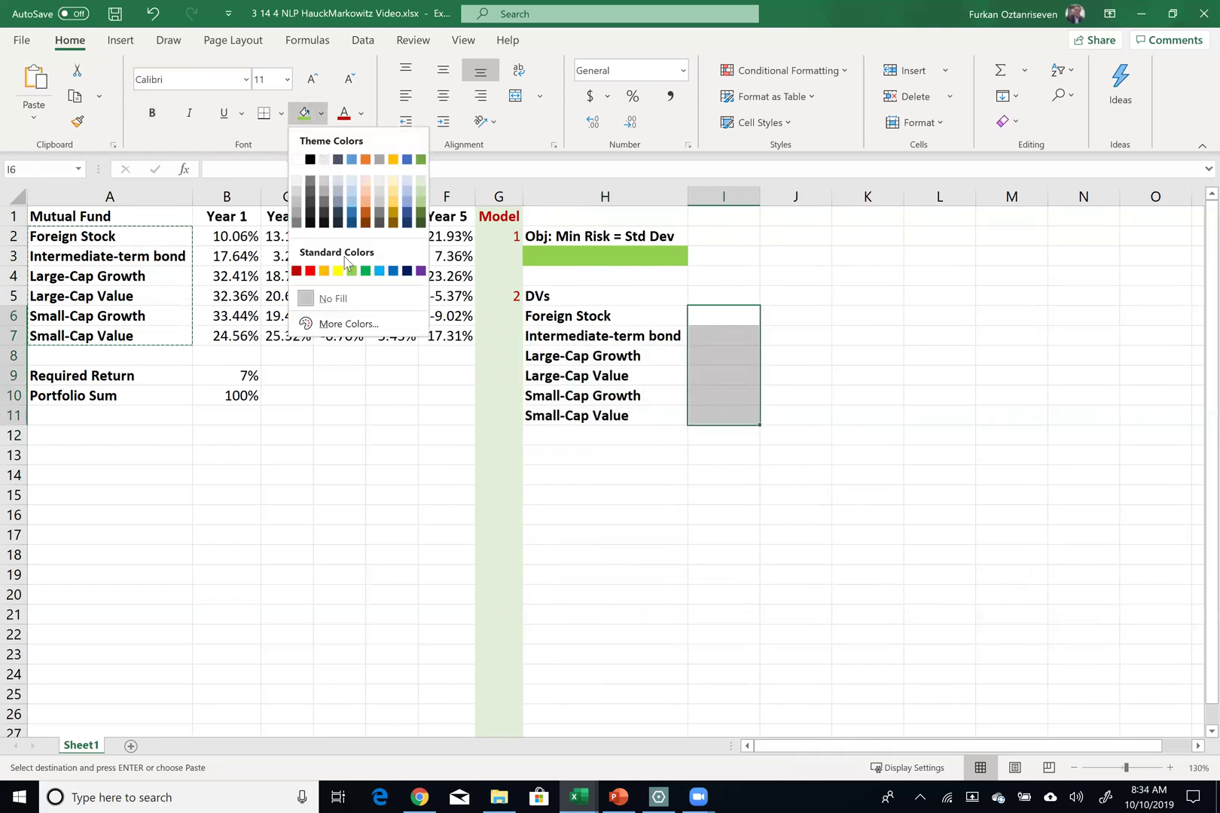
pyautogui.click(338, 272)
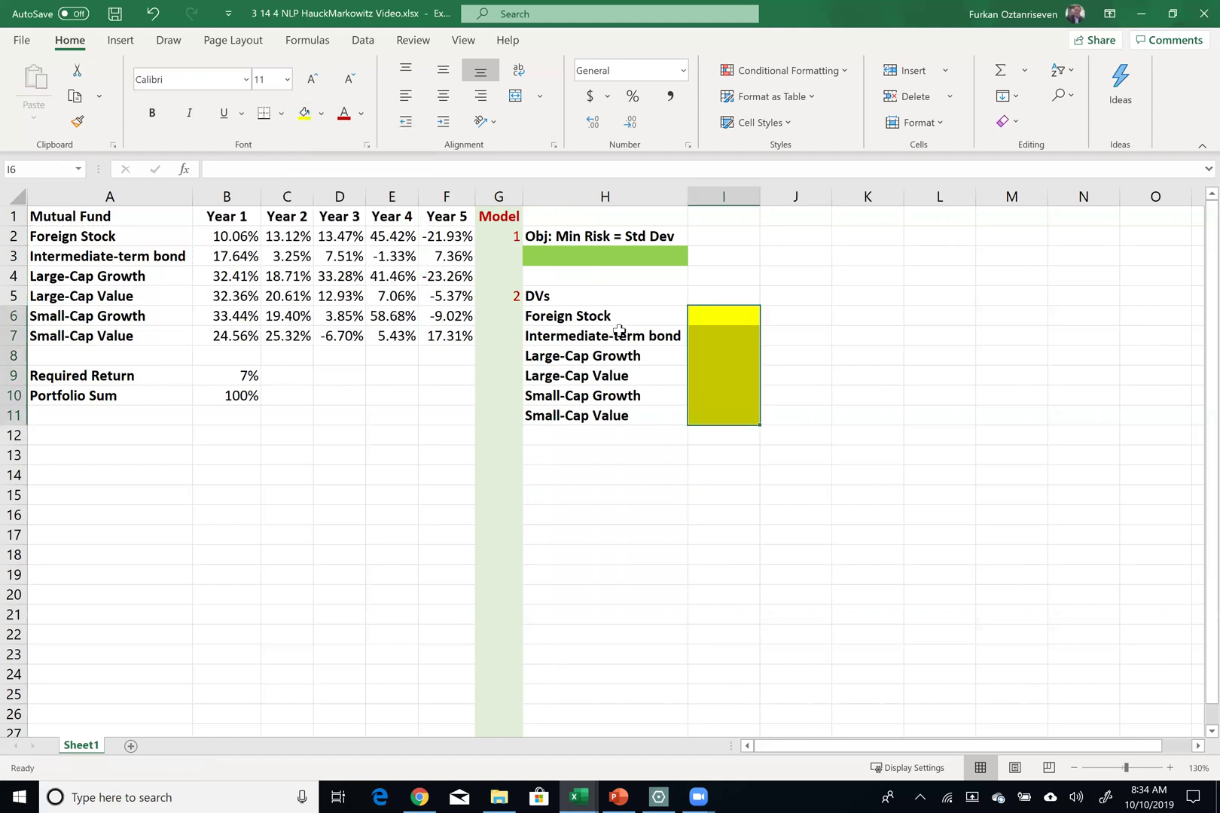
pyautogui.click(726, 312)
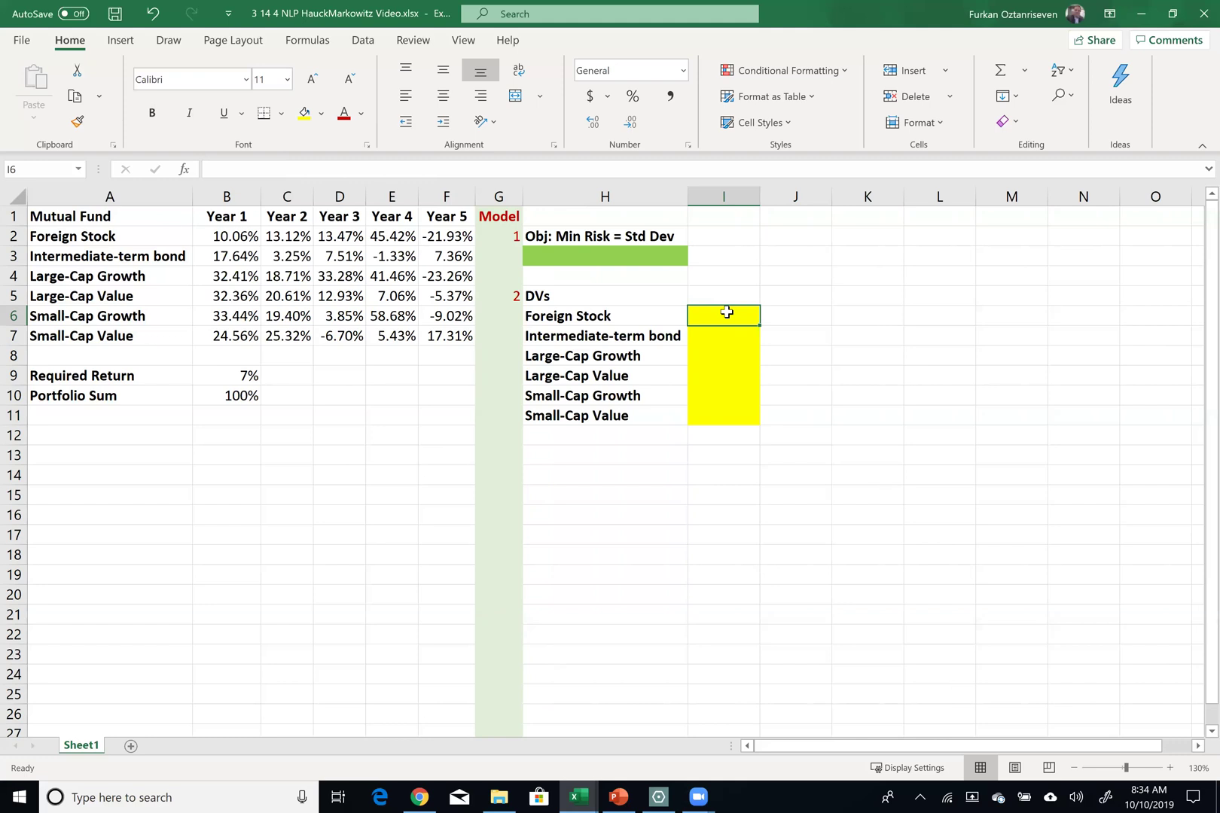
pyautogui.write('20')
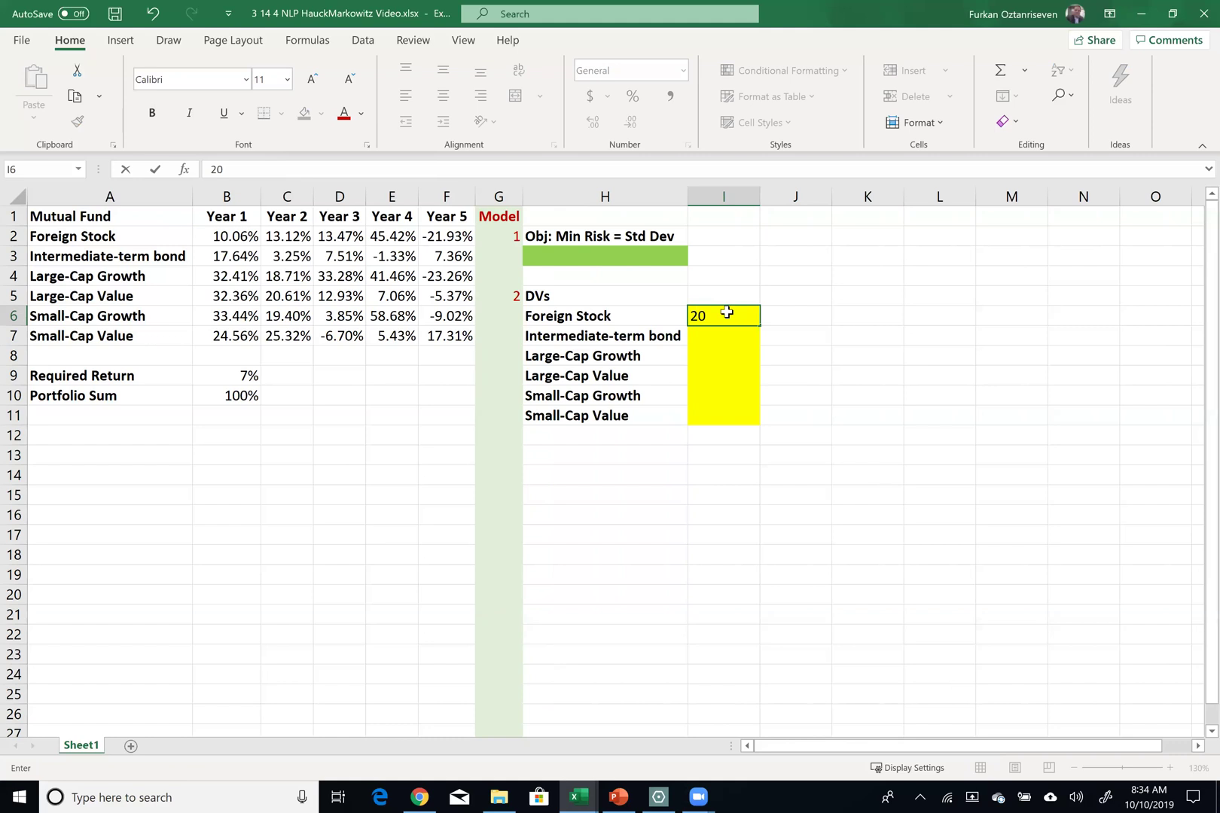
pyautogui.press('Return')
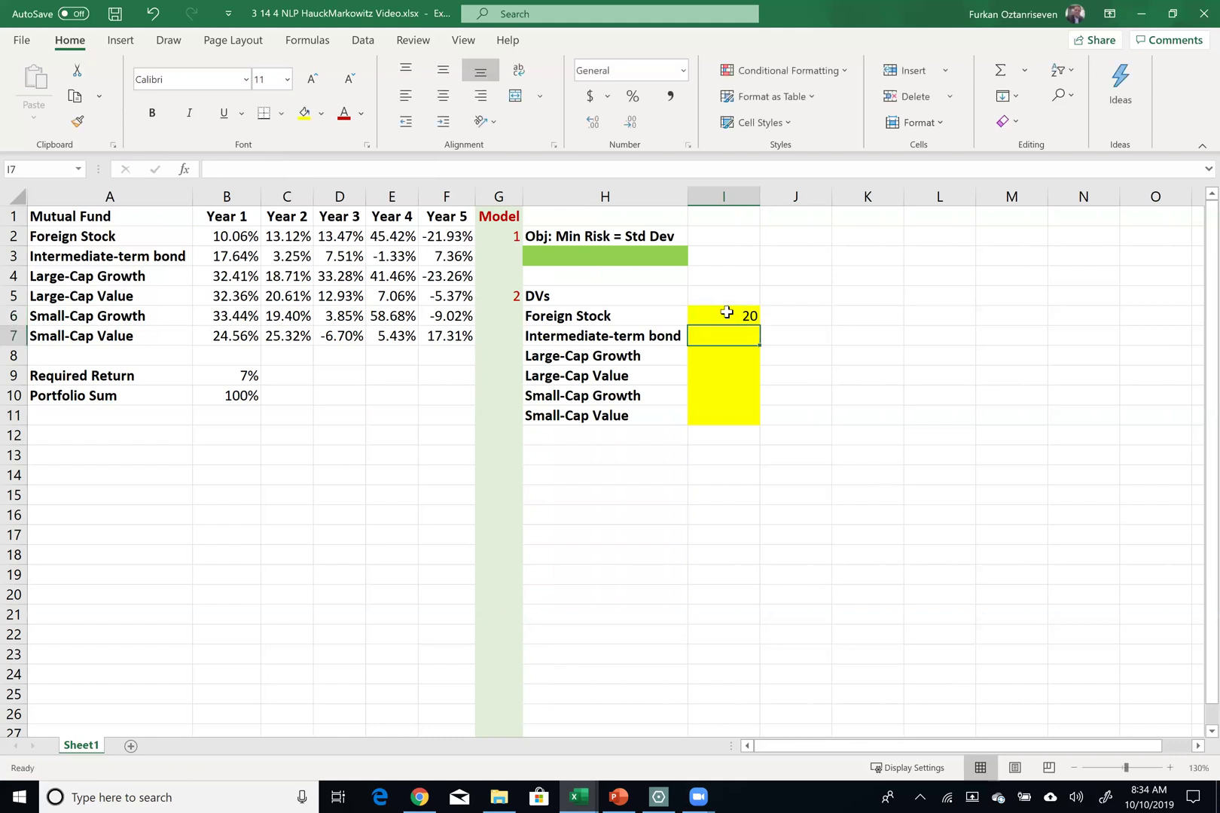
pyautogui.write('5')
pyautogui.press('Return')
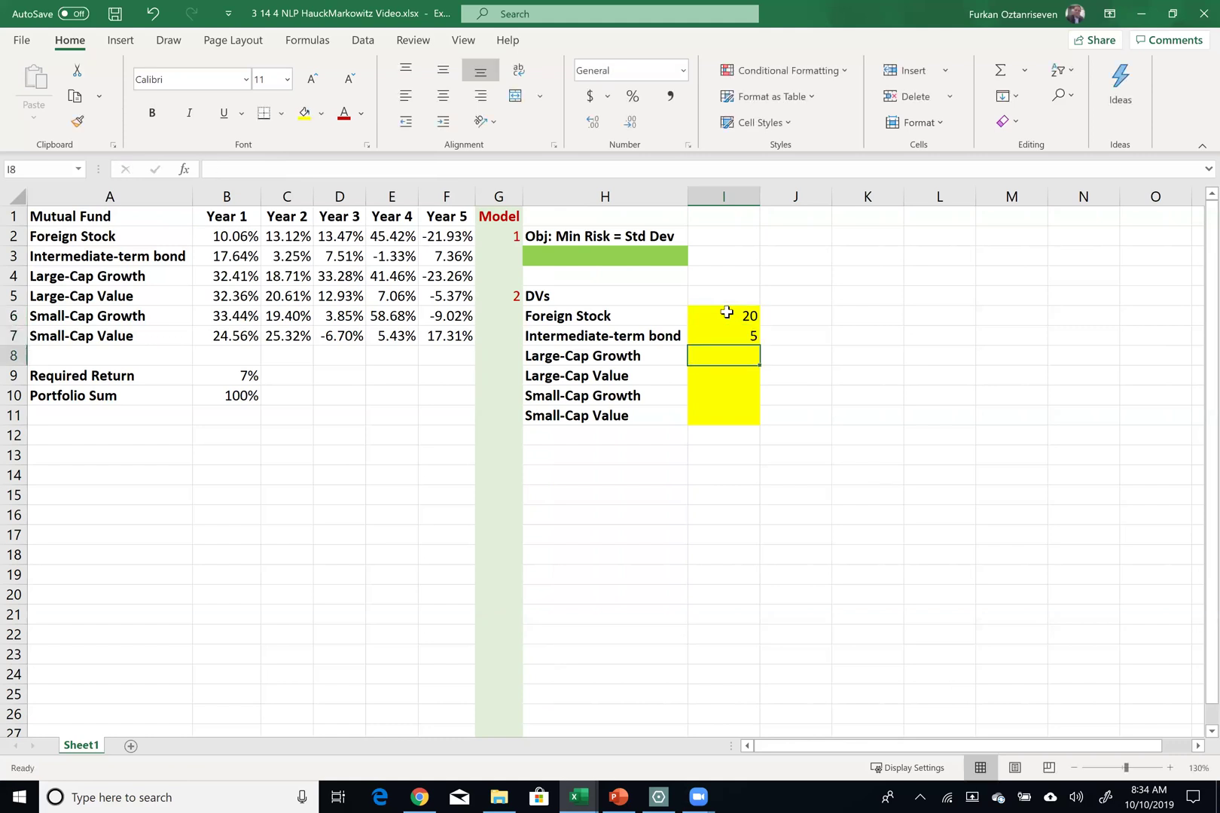
pyautogui.press('Up')
pyautogui.press('Up')
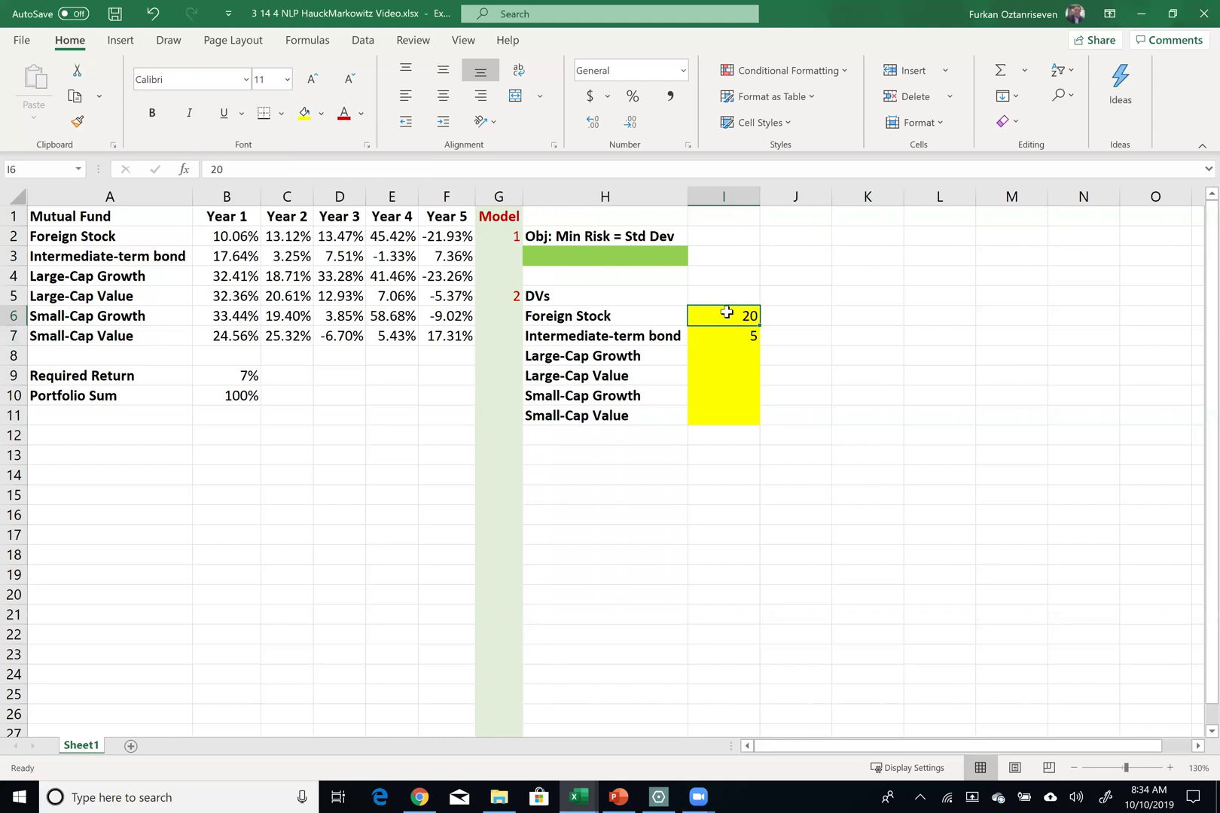
pyautogui.press('Down')
pyautogui.press('Down')
pyautogui.press('Down')
pyautogui.press('Up')
pyautogui.press('Up')
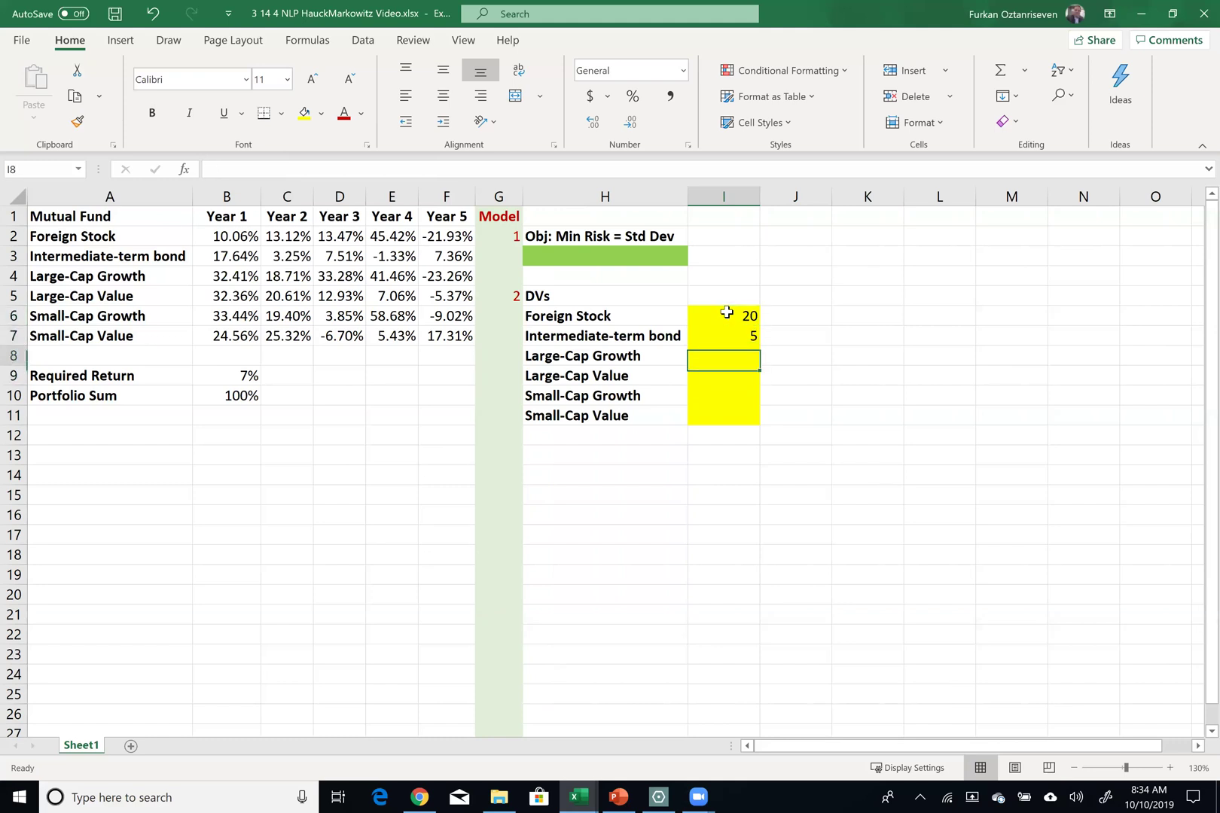
pyautogui.press('Up')
pyautogui.press('Delete')
pyautogui.press('Right')
pyautogui.press('Down')
pyautogui.press('Left')
pyautogui.press('Delete')
# Step: Format the yellow decision variable cells I6:I11 as percentages
pyautogui.press('Down')
pyautogui.press('Up')
pyautogui.press('Up')
pyautogui.hotkey('shift', 'Down')
pyautogui.hotkey('shift', 'Down')
pyautogui.hotkey('shift', 'Down')
pyautogui.hotkey('shift', 'Down')
pyautogui.hotkey('shift', 'Down')
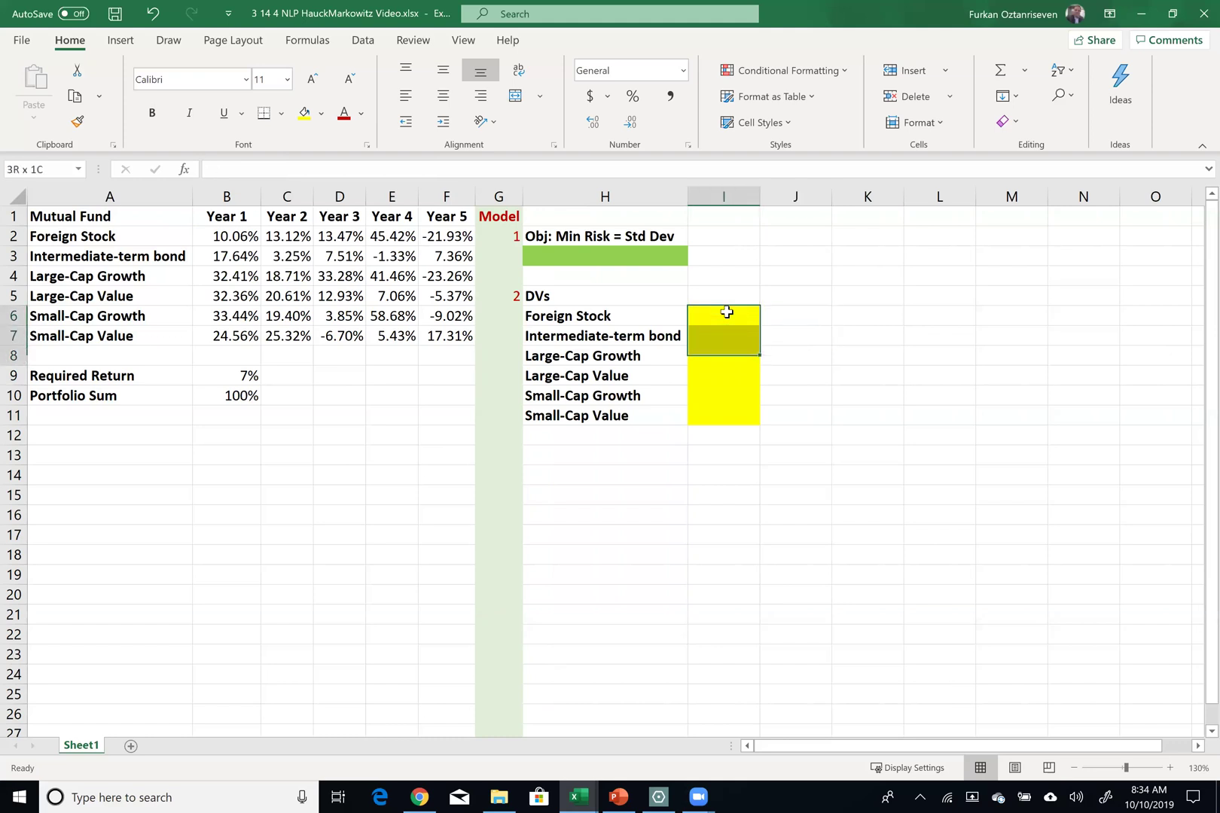
pyautogui.click(632, 96)
# Step: Enter trial weights in I6:I9: Foreign Stock 20%, Intermediate-term bond 5%, Large-Cap Growth 10% and Large-Cap Value 20%
pyautogui.click(717, 310)
pyautogui.write('20')
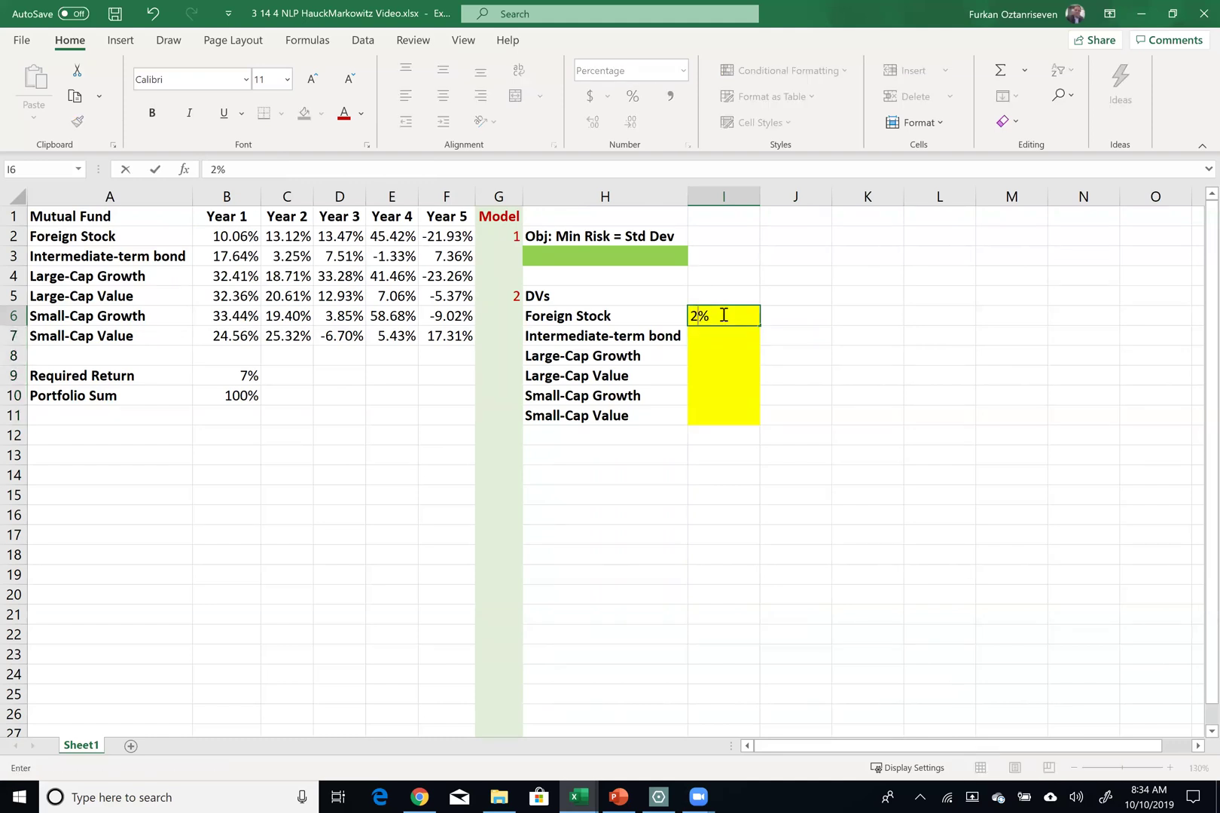
pyautogui.press('Return')
pyautogui.write('5')
pyautogui.press('Return')
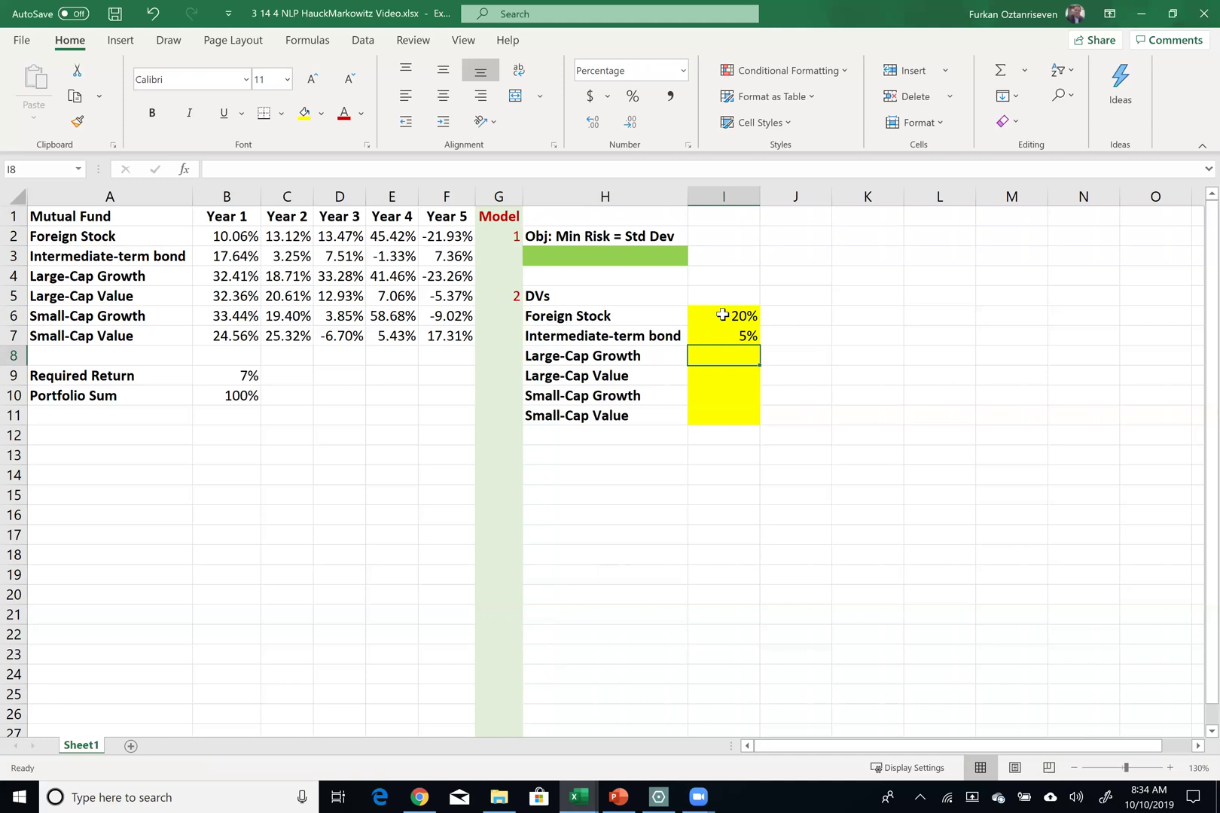
pyautogui.write('10')
pyautogui.press('Return')
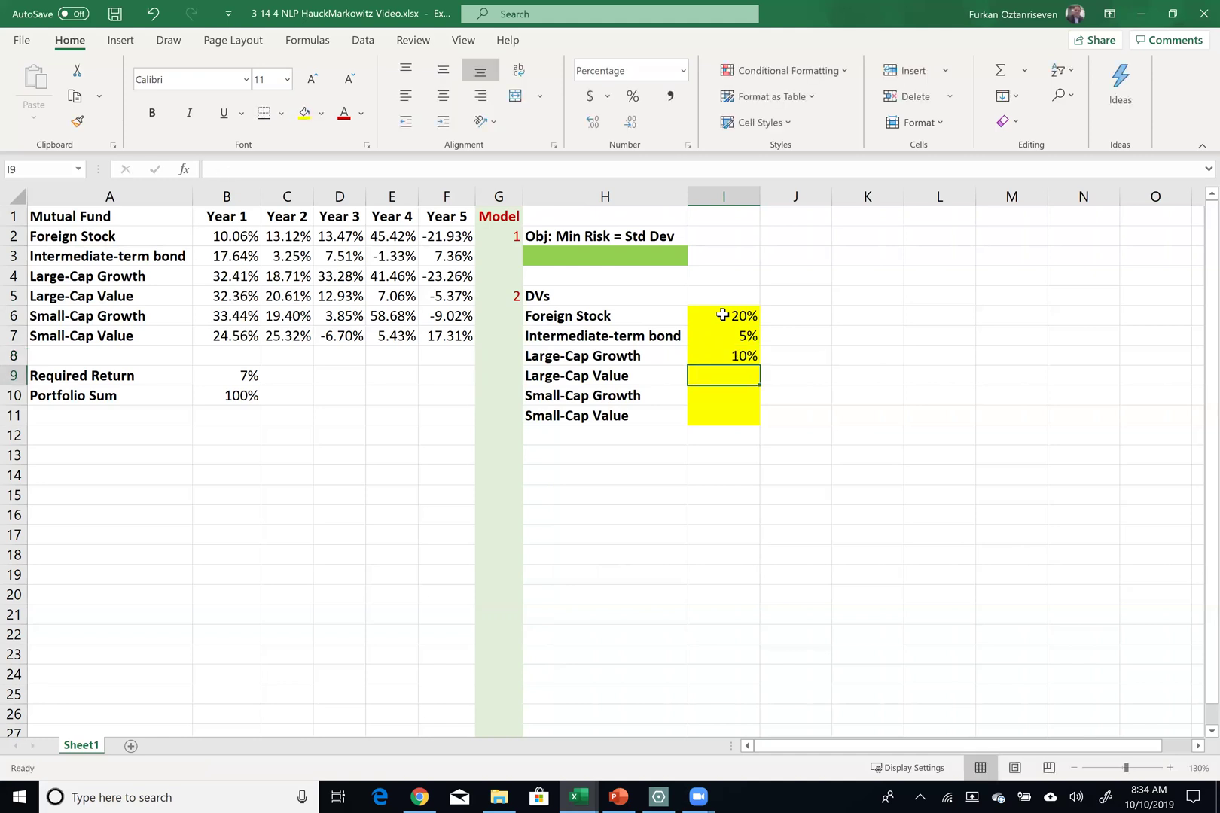
pyautogui.write('2')
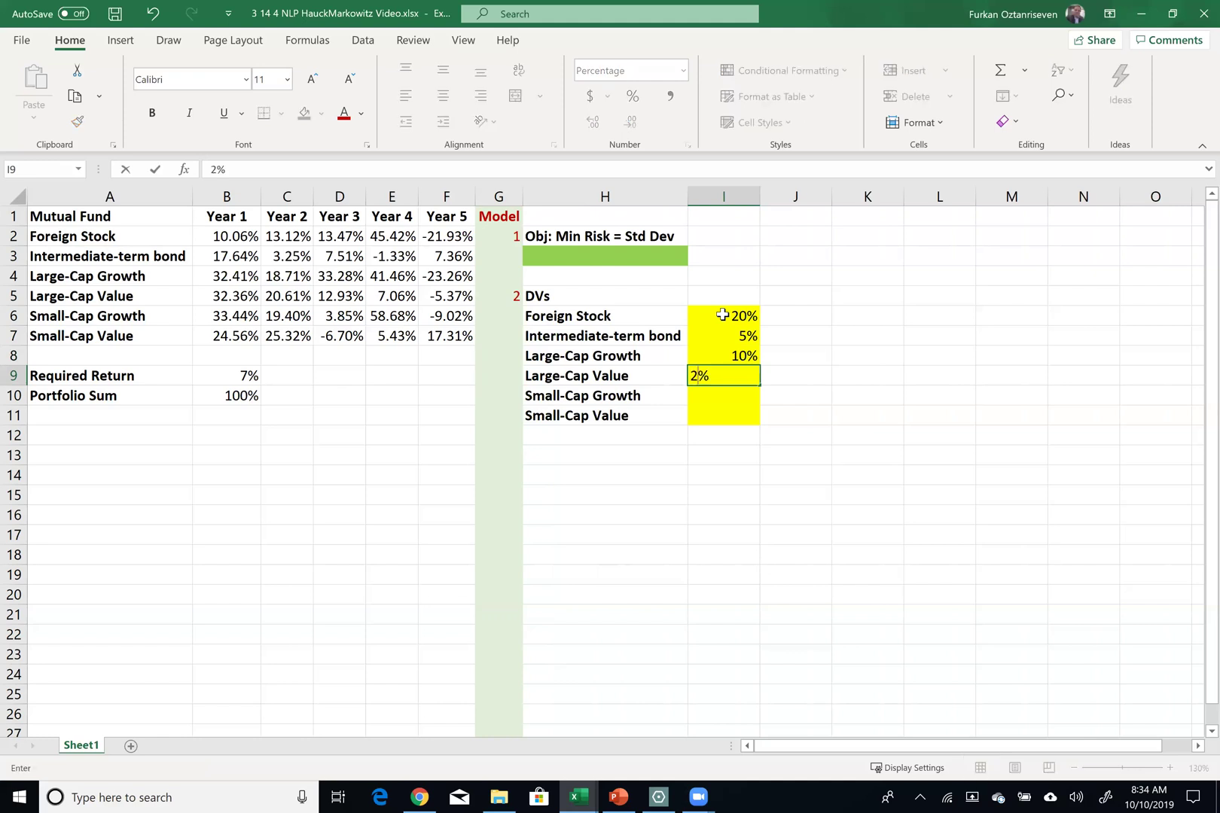
pyautogui.write('0')
pyautogui.press('Return')
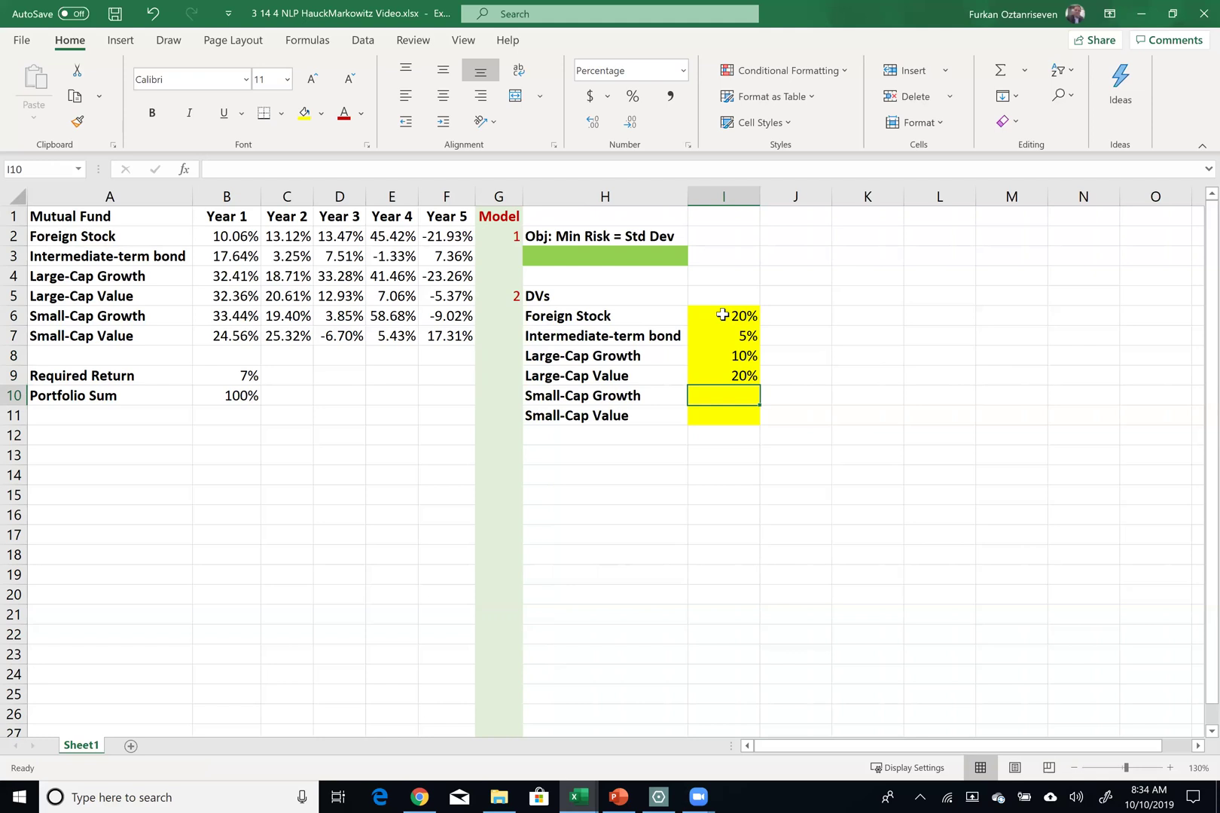
# Step: Enter trial weights of 10% for Small-Cap Growth and 35% for Small-Cap Value, and check the sum of I6:I11
pyautogui.write('20')
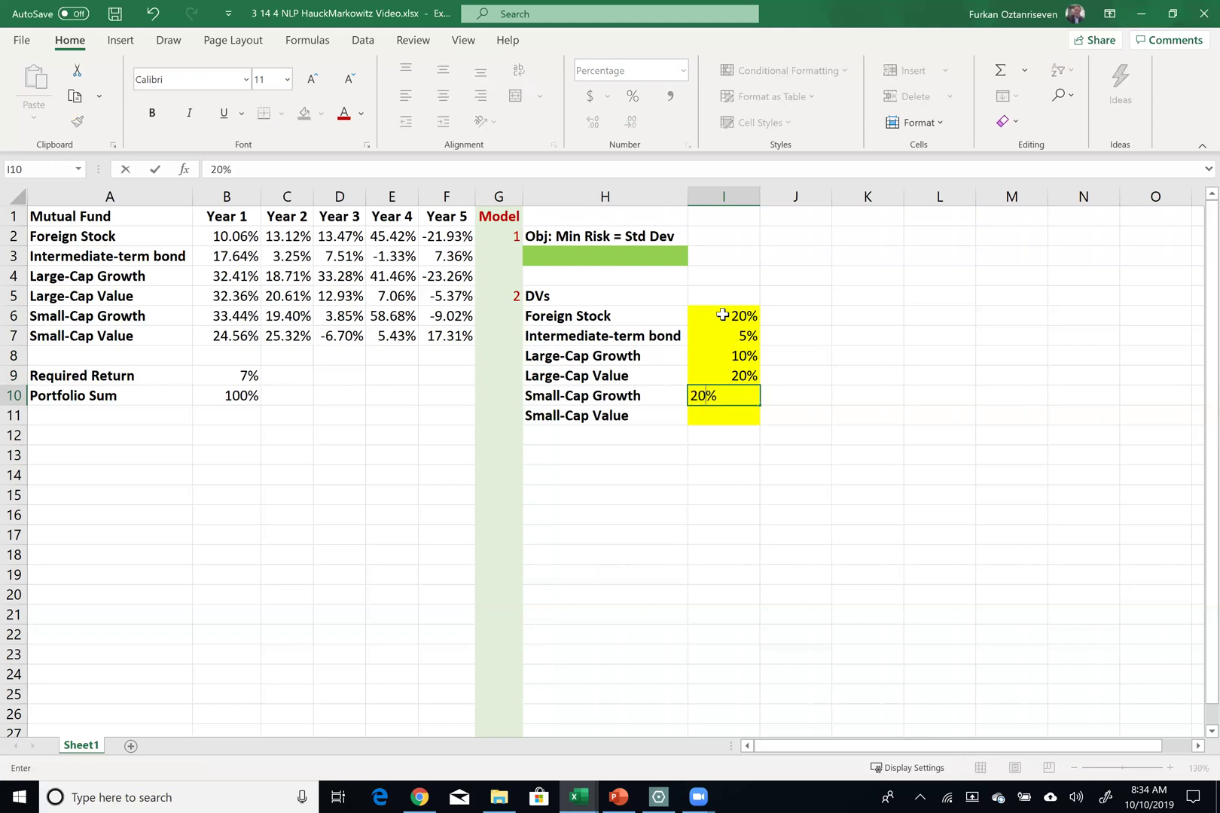
pyautogui.press('Return')
pyautogui.press('Up')
pyautogui.write('10')
pyautogui.press('Return')
pyautogui.write('3')
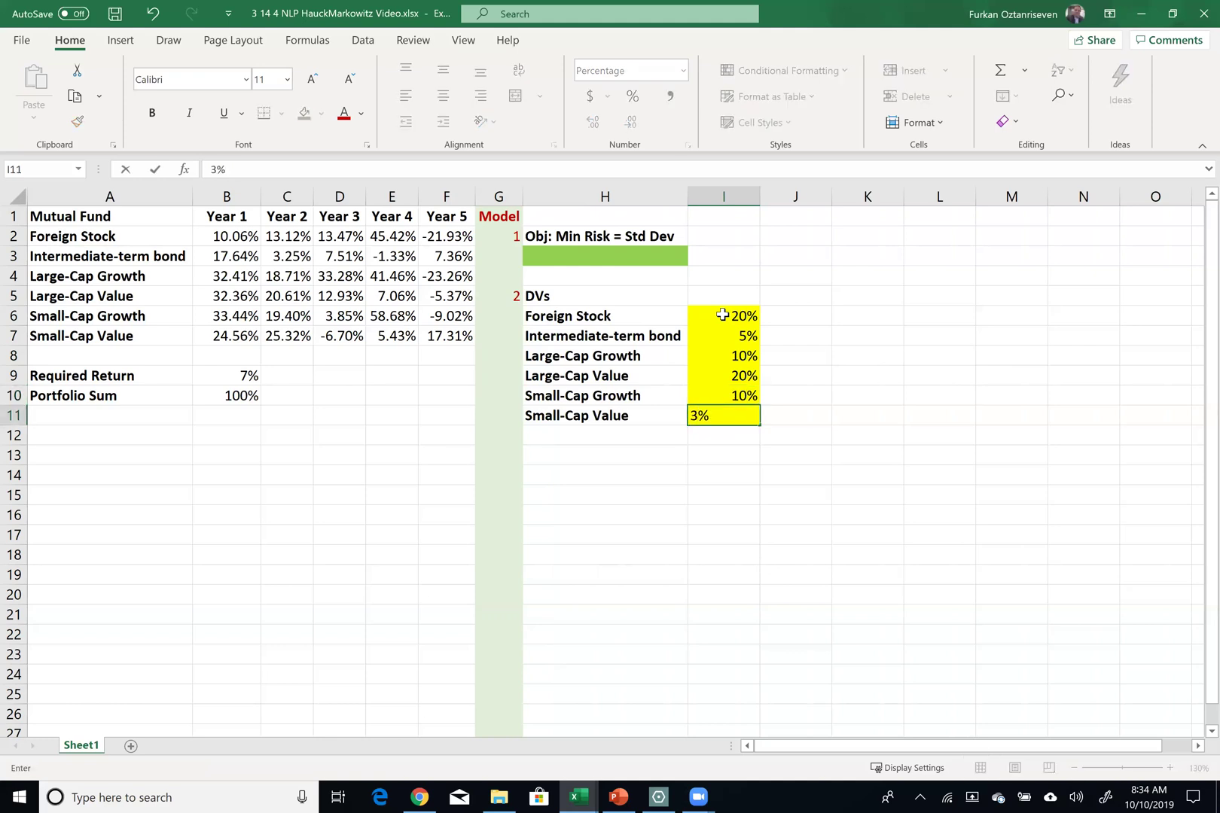
pyautogui.write('5')
pyautogui.press('Return')
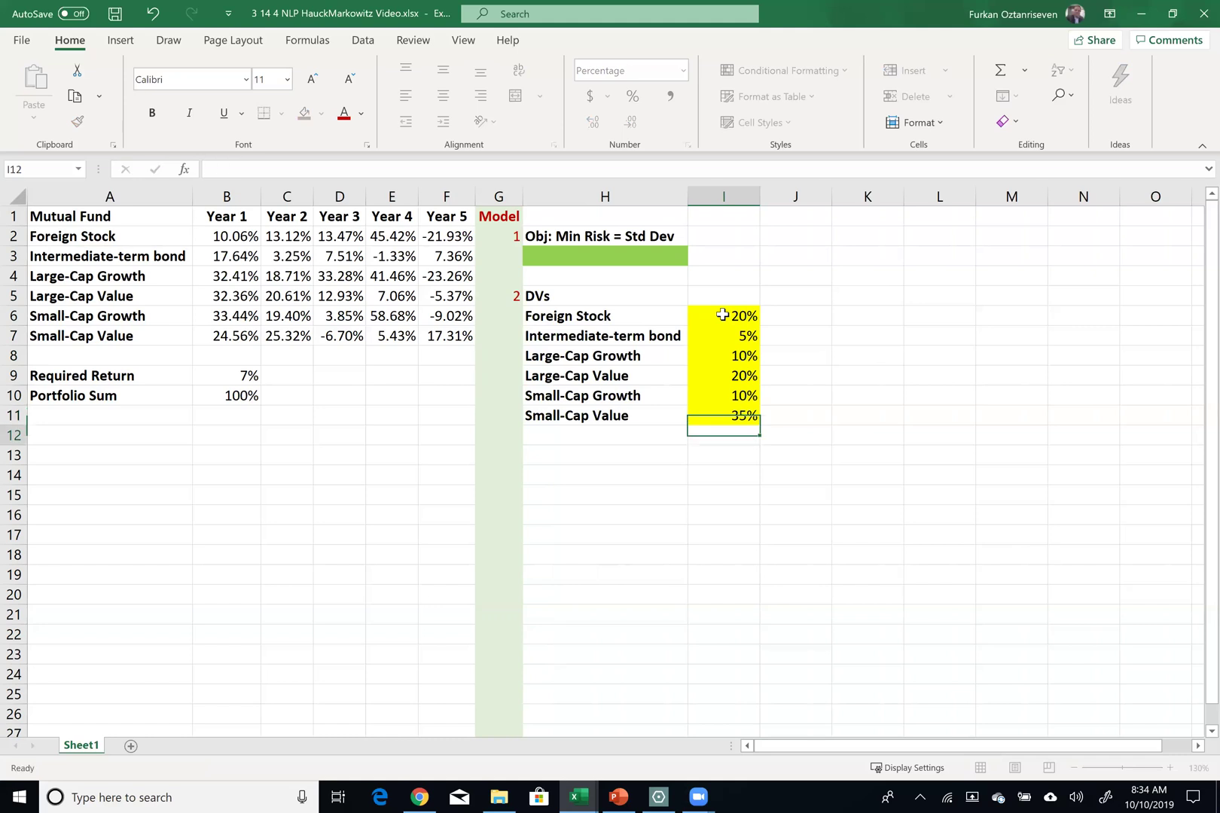
pyautogui.moveTo(740, 320); pyautogui.dragTo(742, 411)
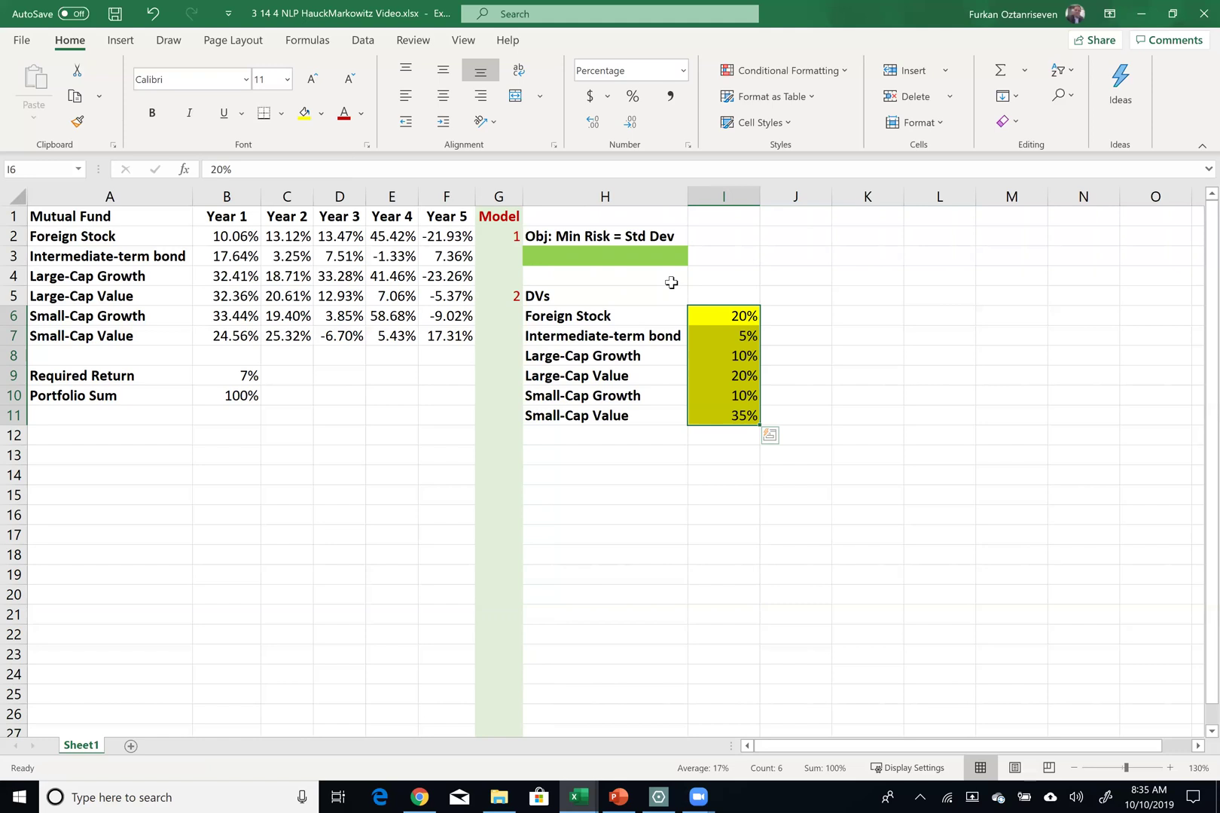
# Step: Enter 3 in G13 and add the bold constraints label "s.t." beside it in H13
pyautogui.click(498, 452)
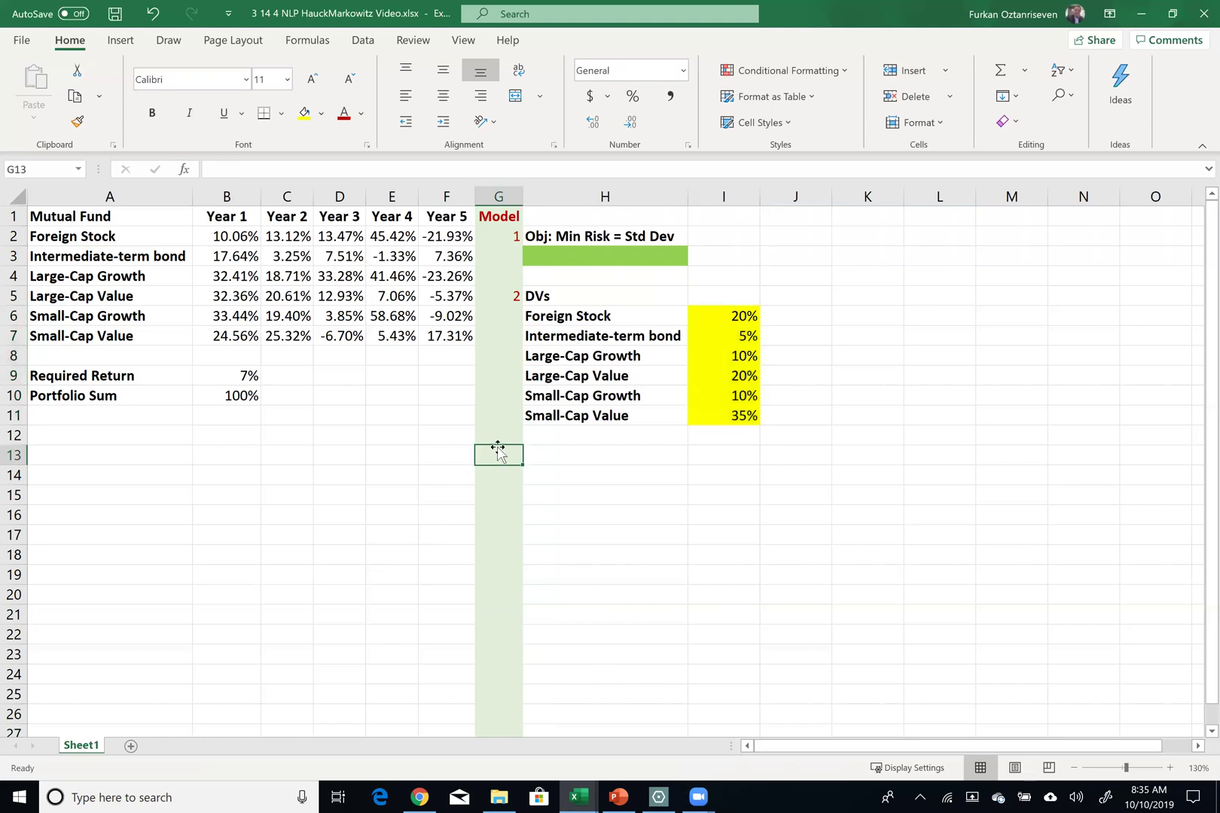
pyautogui.write('3')
pyautogui.click(551, 452)
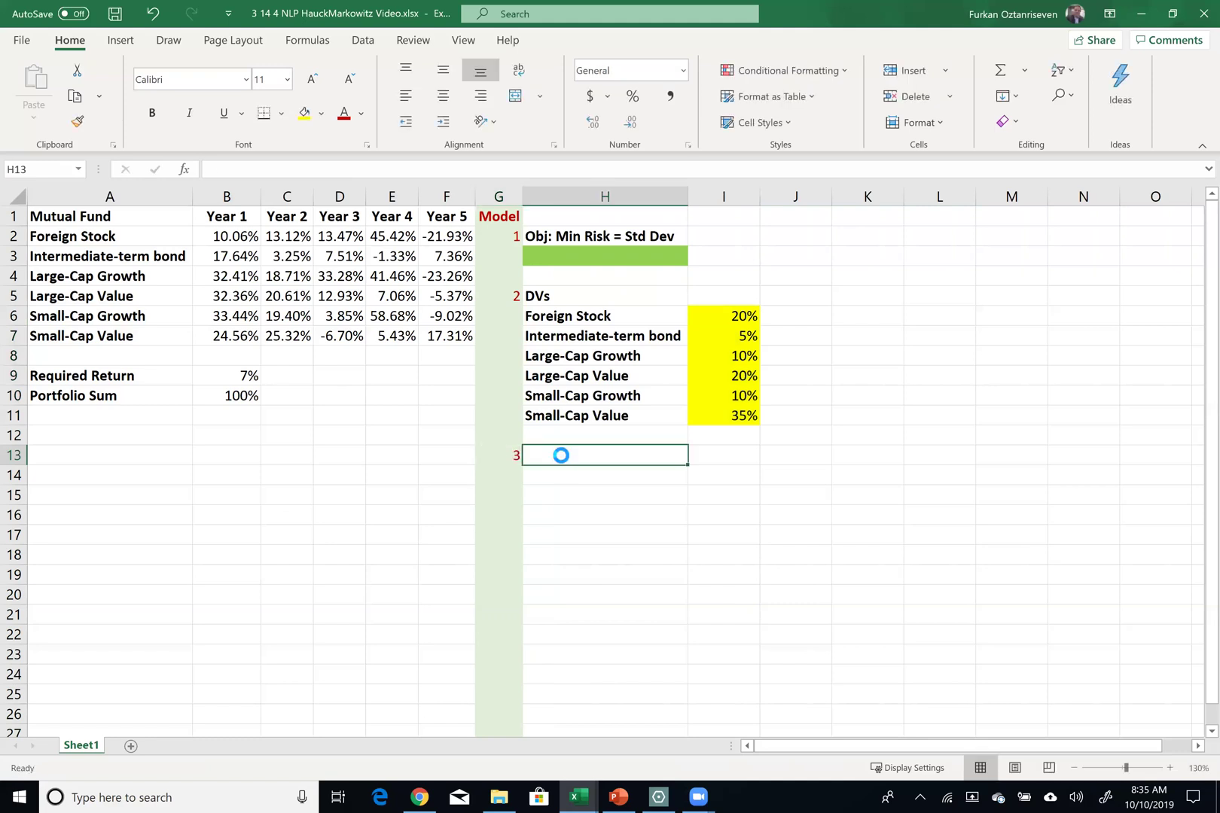
pyautogui.hotkey('ctrl', 'b')
pyautogui.write('stt.')
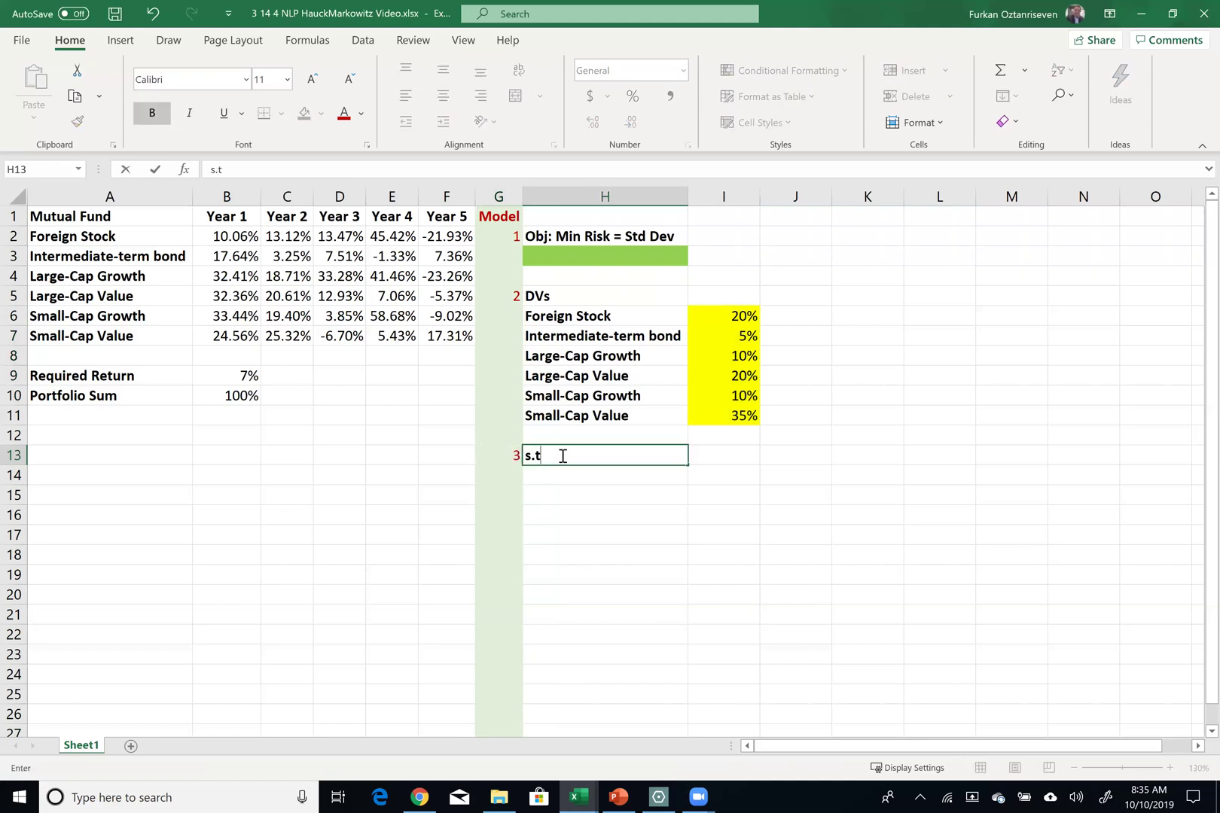
pyautogui.press('Tab')
# Step: Add bold, centered constraint headers LHS, vs and RHS in I13:K13
pyautogui.write('L')
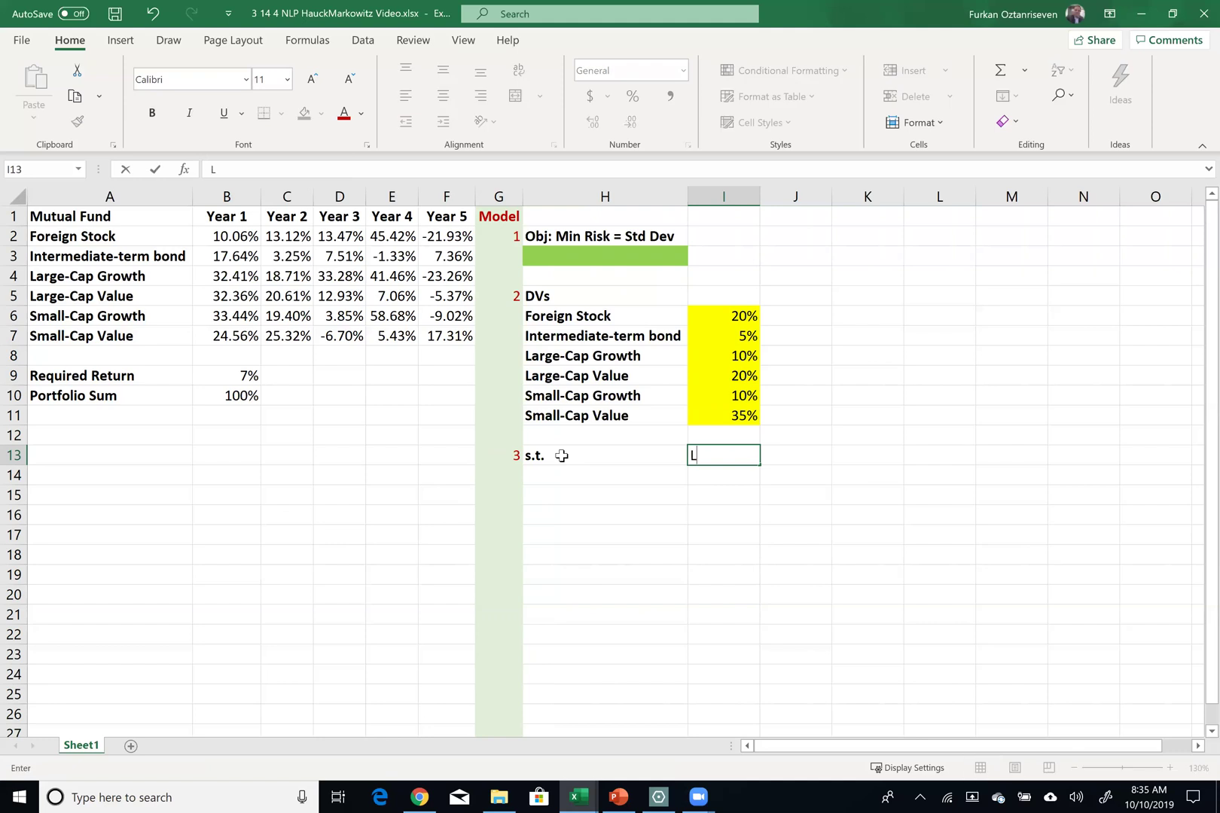
pyautogui.write('HS')
pyautogui.press('Tab')
pyautogui.write('vs')
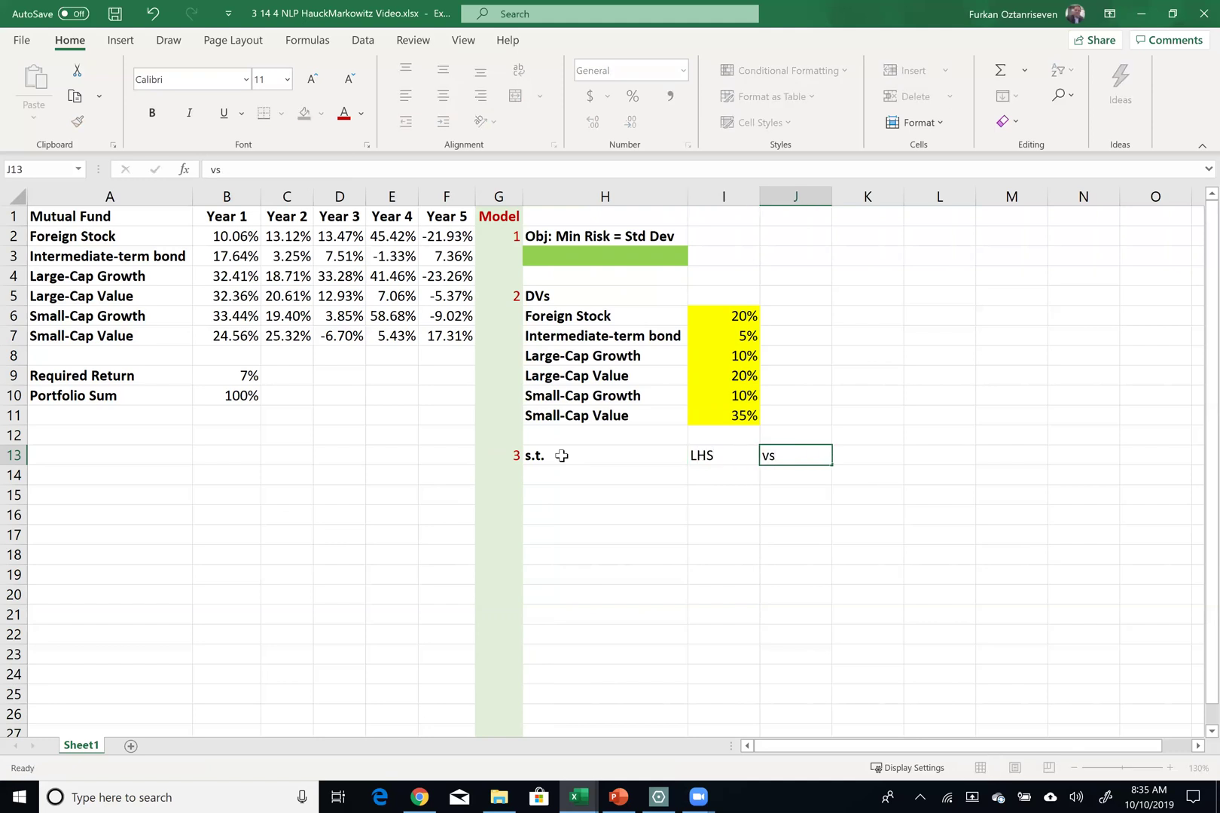
pyautogui.press('Tab')
pyautogui.write('RHS')
pyautogui.press('Tab')
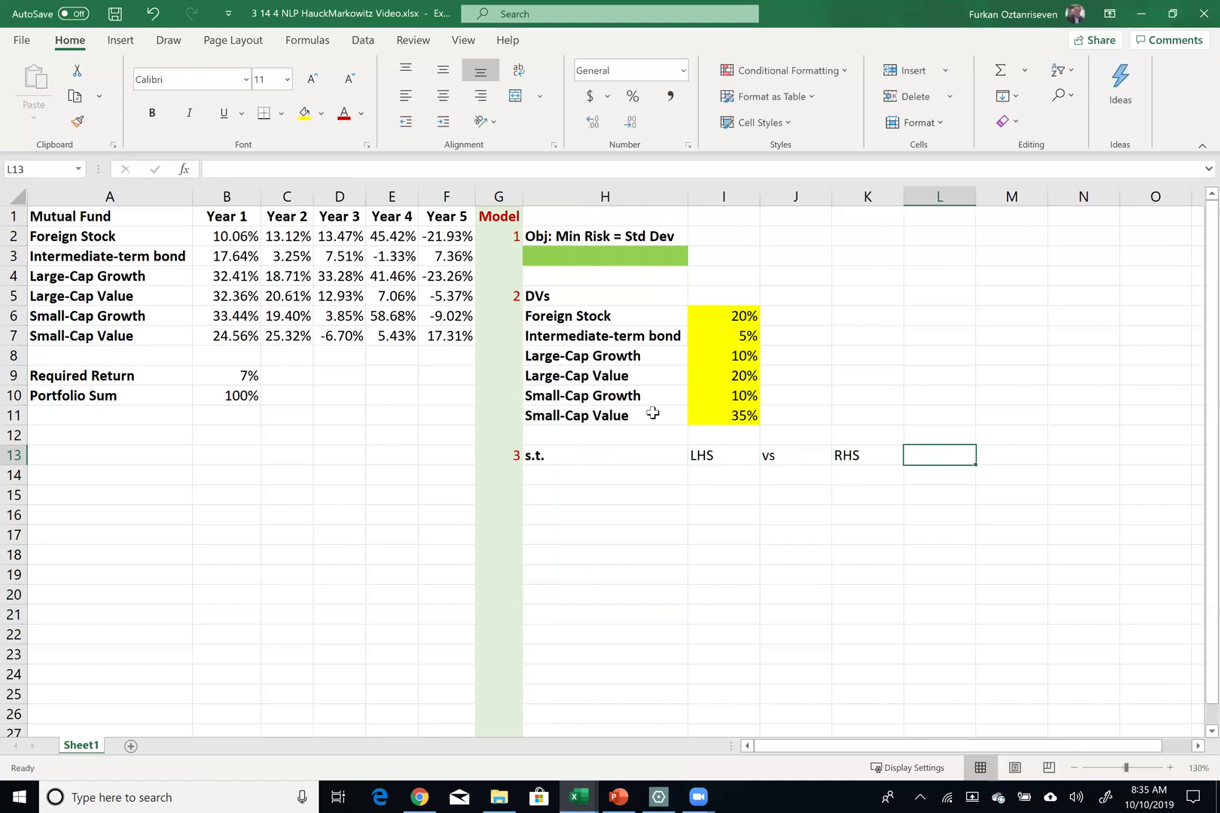
pyautogui.moveTo(711, 457); pyautogui.dragTo(844, 457)
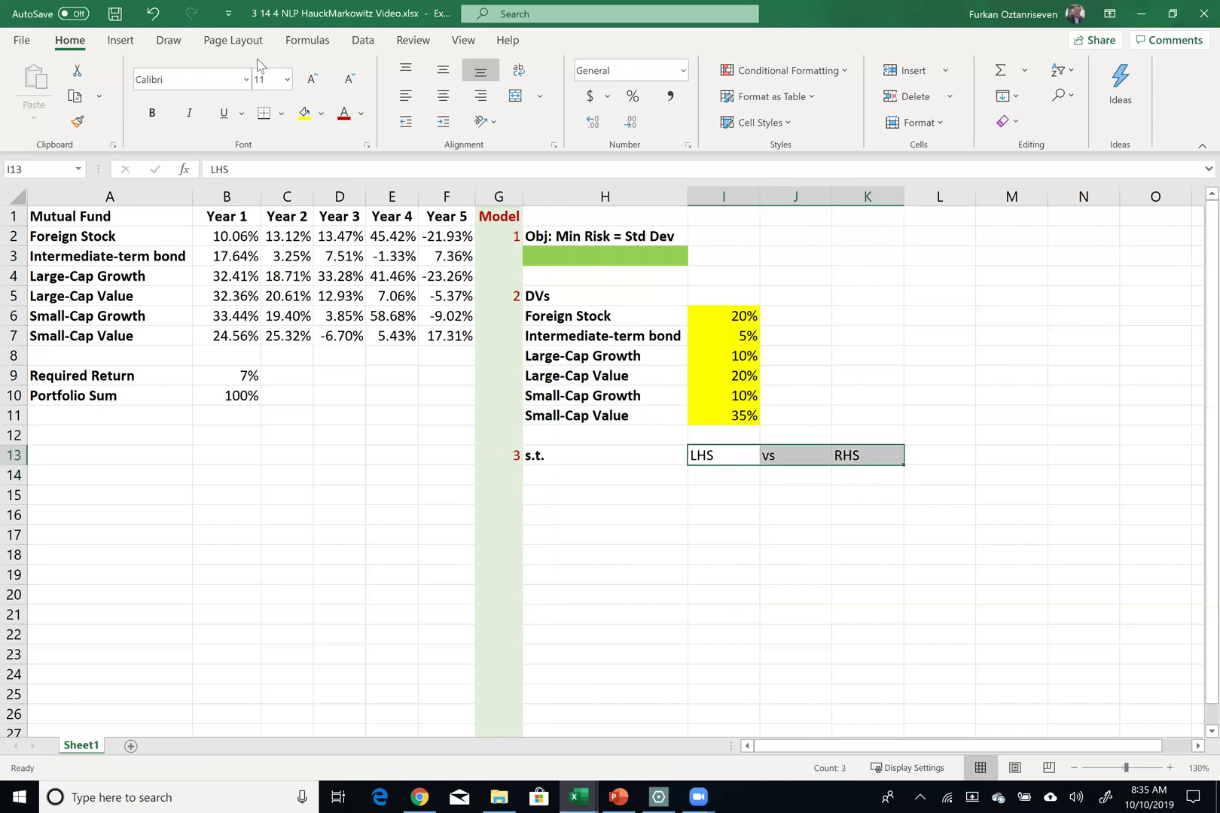
pyautogui.click(445, 96)
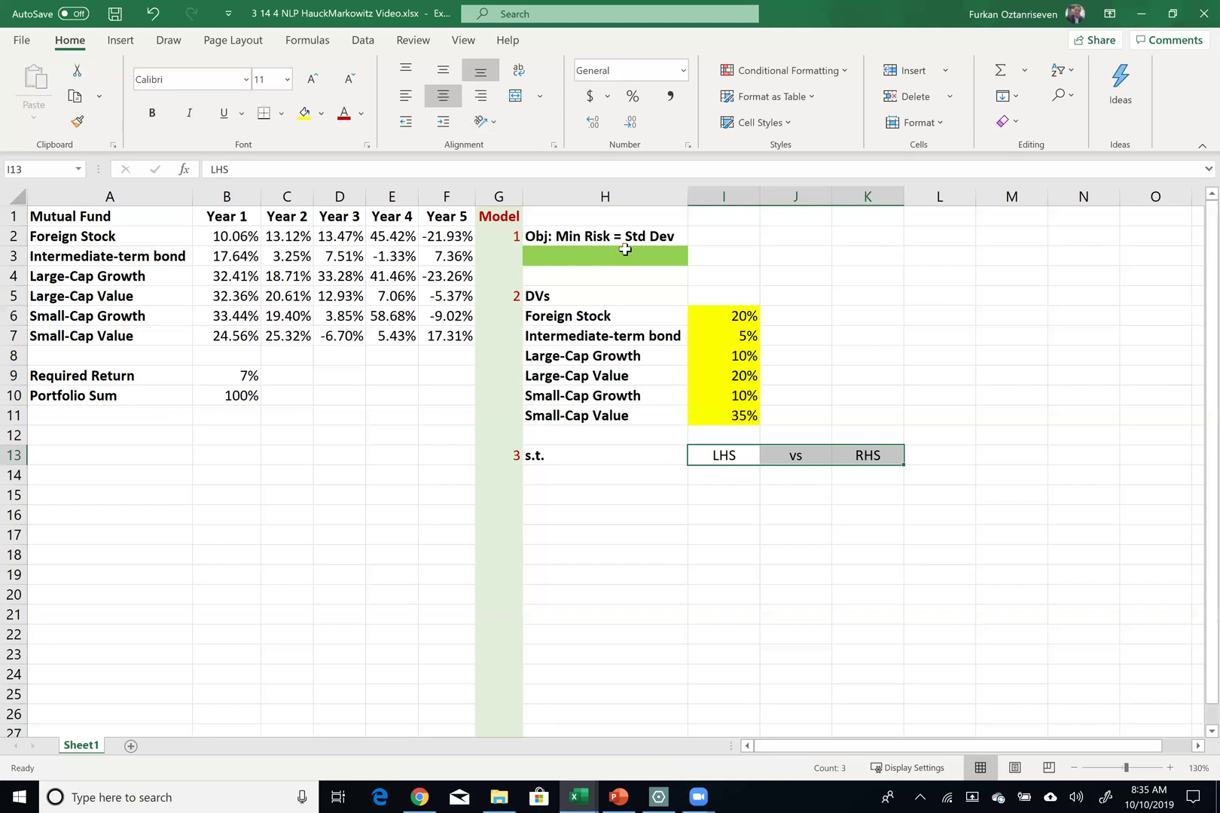
pyautogui.hotkey('ctrl', 'b')
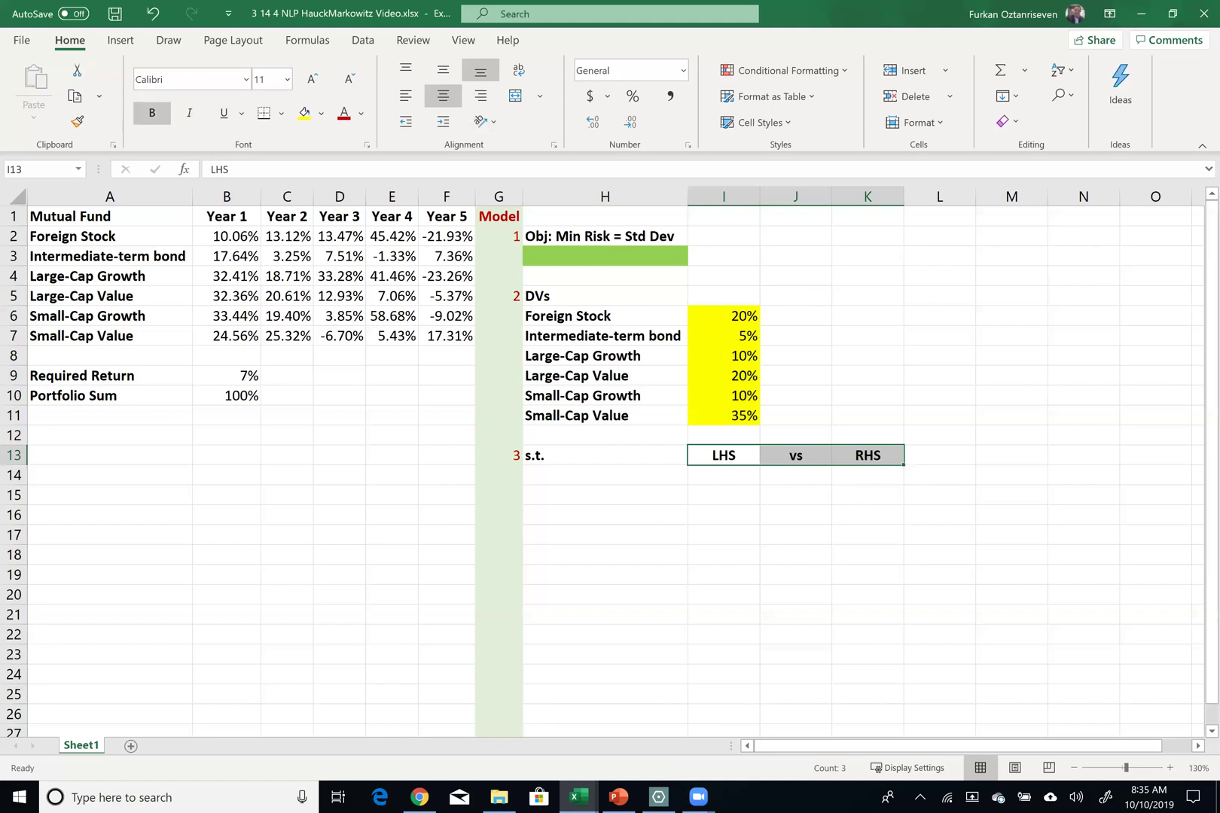
# Step: Copy the Required Return and Portfolio Sum labels from A9:A10 into H14:H15 under the constraints heading
pyautogui.moveTo(140, 377); pyautogui.dragTo(139, 388)
pyautogui.hotkey('ctrl', 'c')
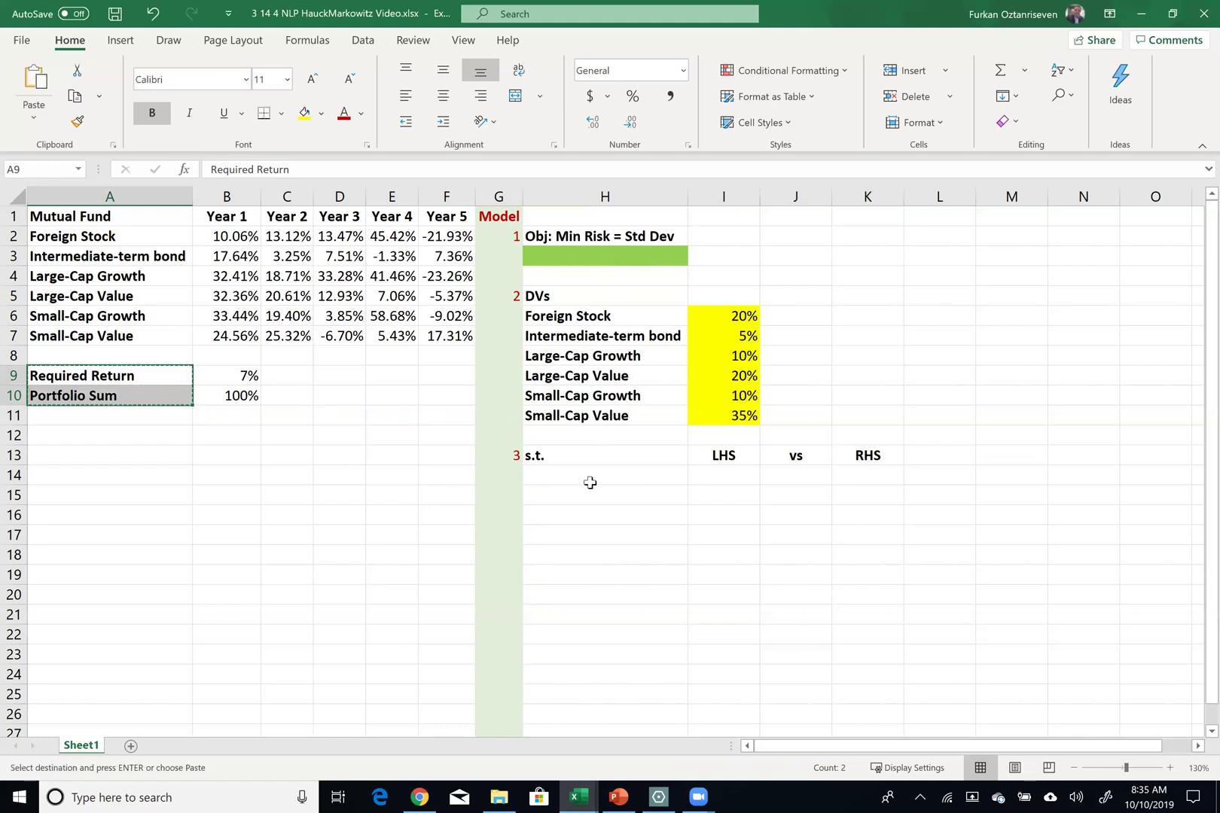
pyautogui.click(588, 480)
pyautogui.hotkey('ctrl', 'v')
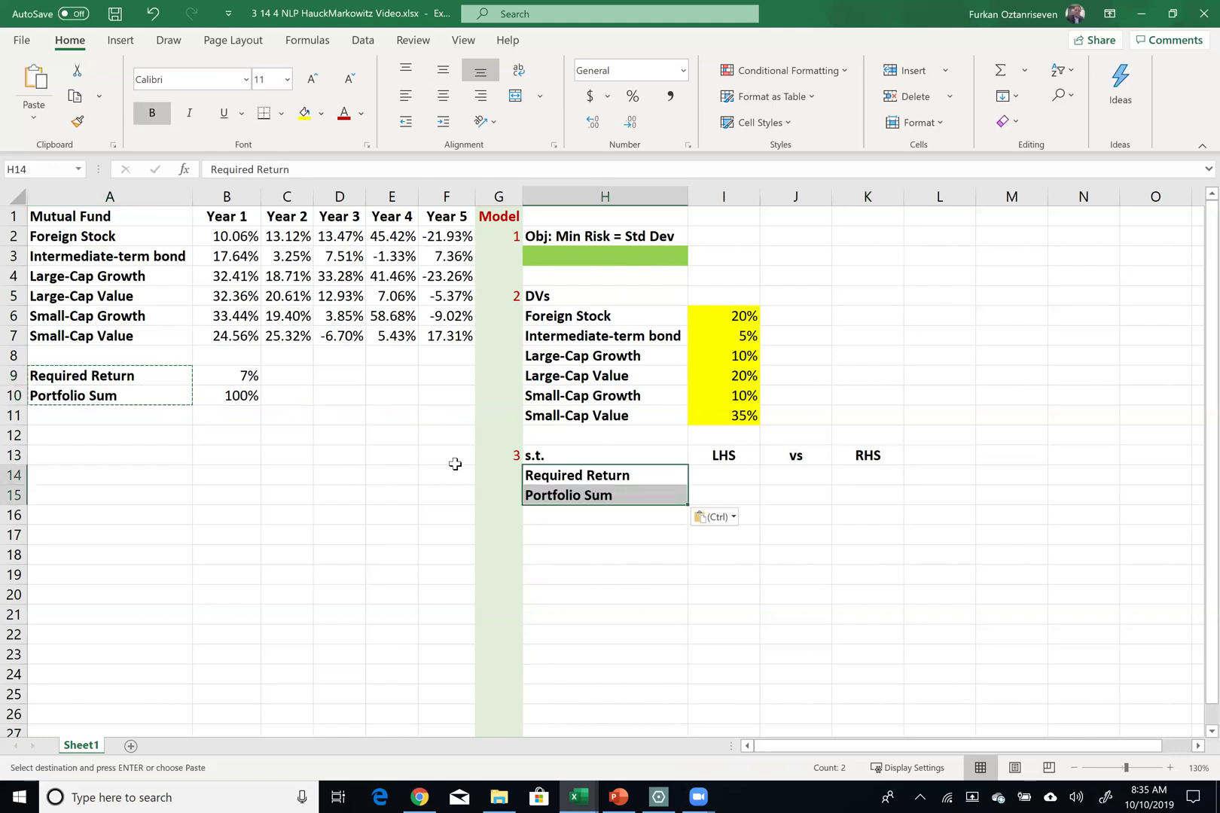
# Step: Link the Required Return right-hand side in K14 to B9 and enter >= as its relation in J14
pyautogui.click(870, 472)
pyautogui.press('Escape')
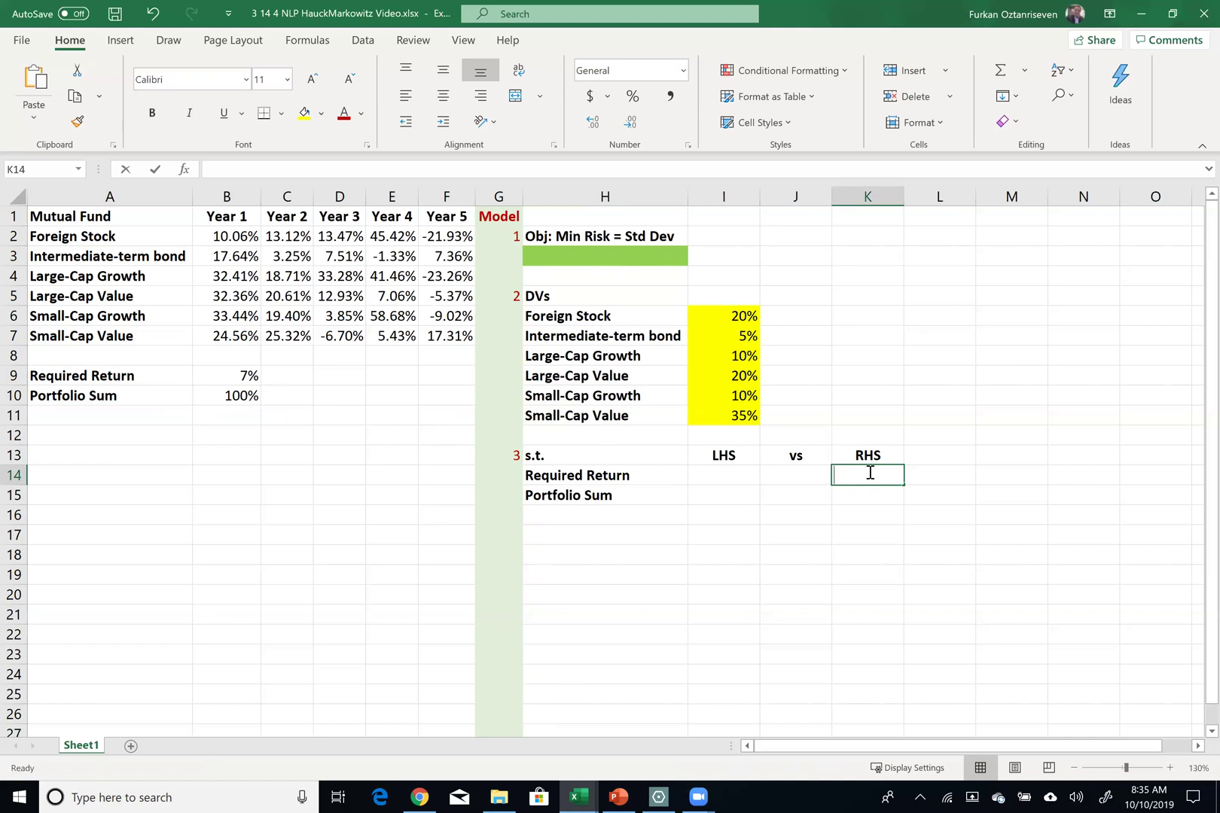
pyautogui.write('=')
pyautogui.press('Left')
pyautogui.press('Left')
pyautogui.press('Left')
pyautogui.press('Left')
pyautogui.press('Left')
pyautogui.press('Left')
pyautogui.press('Left')
pyautogui.press('Left')
pyautogui.press('Left')
pyautogui.press('Up')
pyautogui.press('Up')
pyautogui.press('Up')
pyautogui.press('Up')
pyautogui.press('Up')
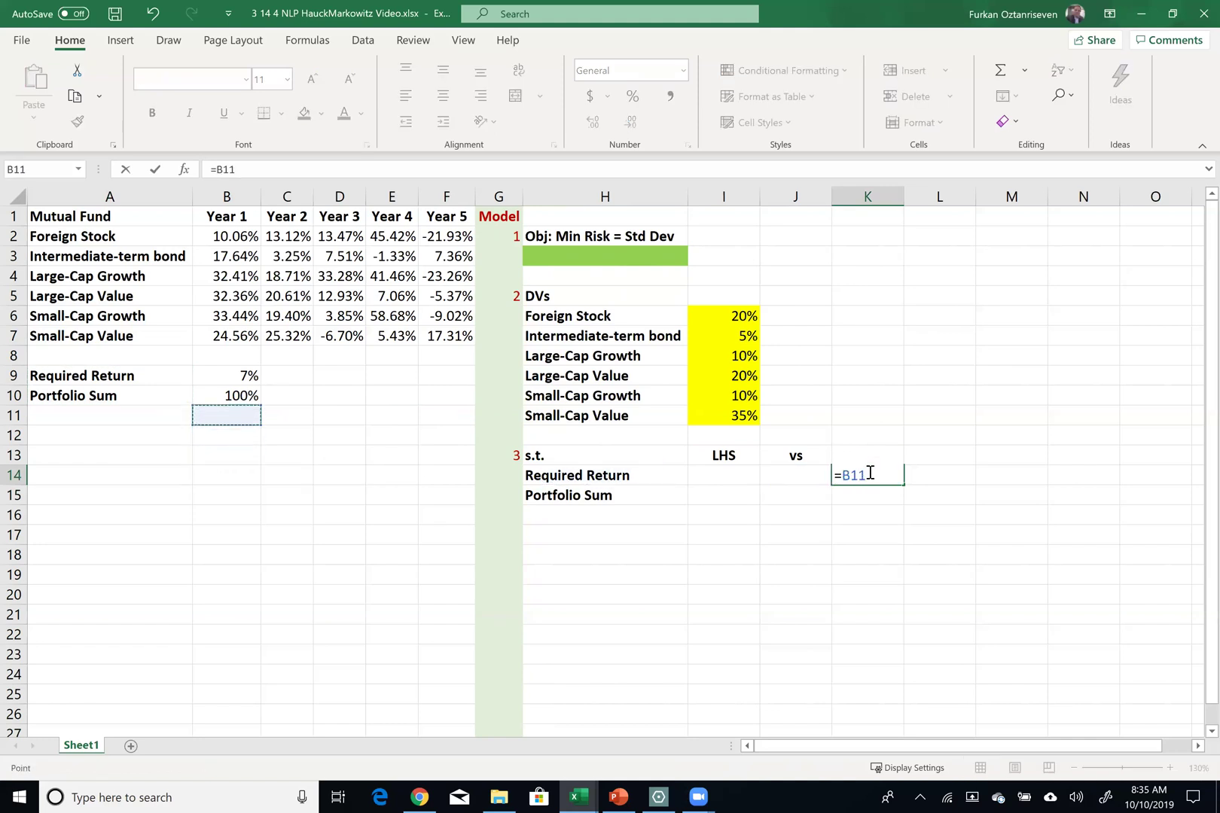
pyautogui.press('Return')
pyautogui.press('Left')
pyautogui.press('Up')
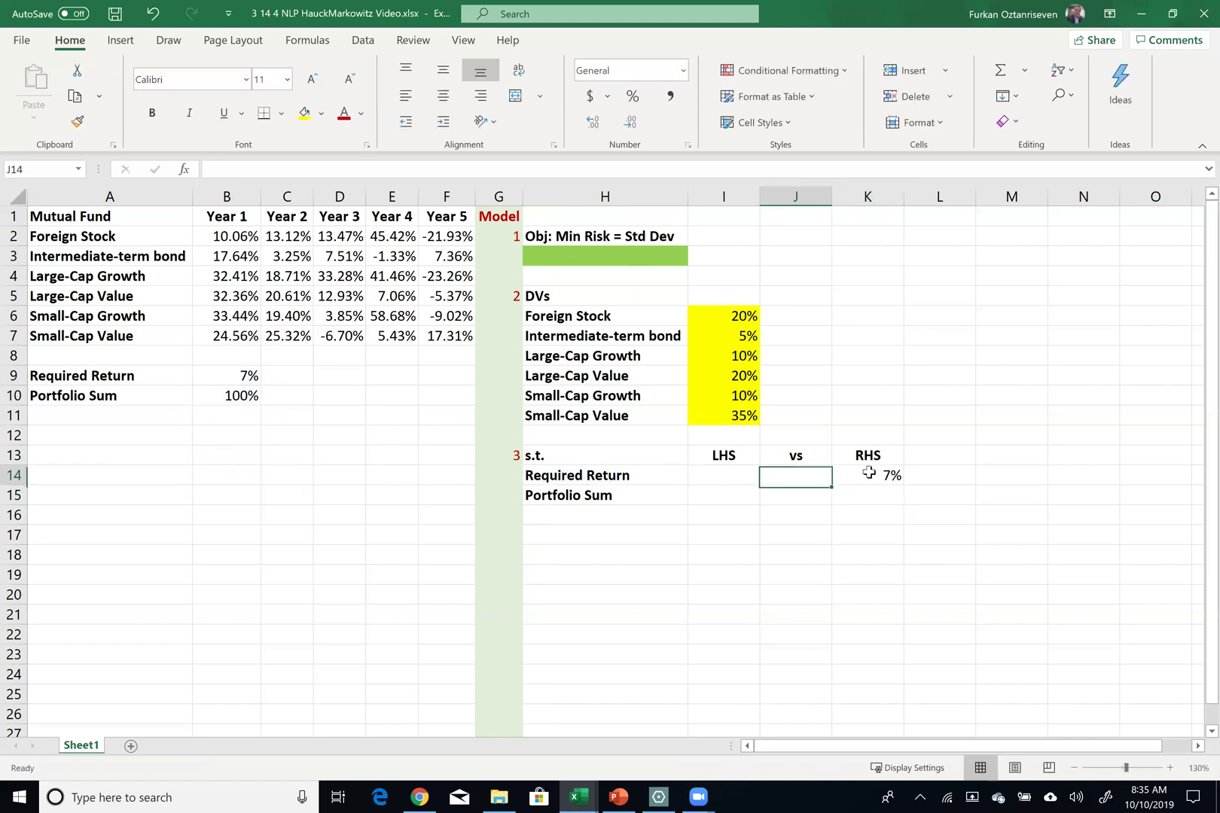
pyautogui.write('>=')
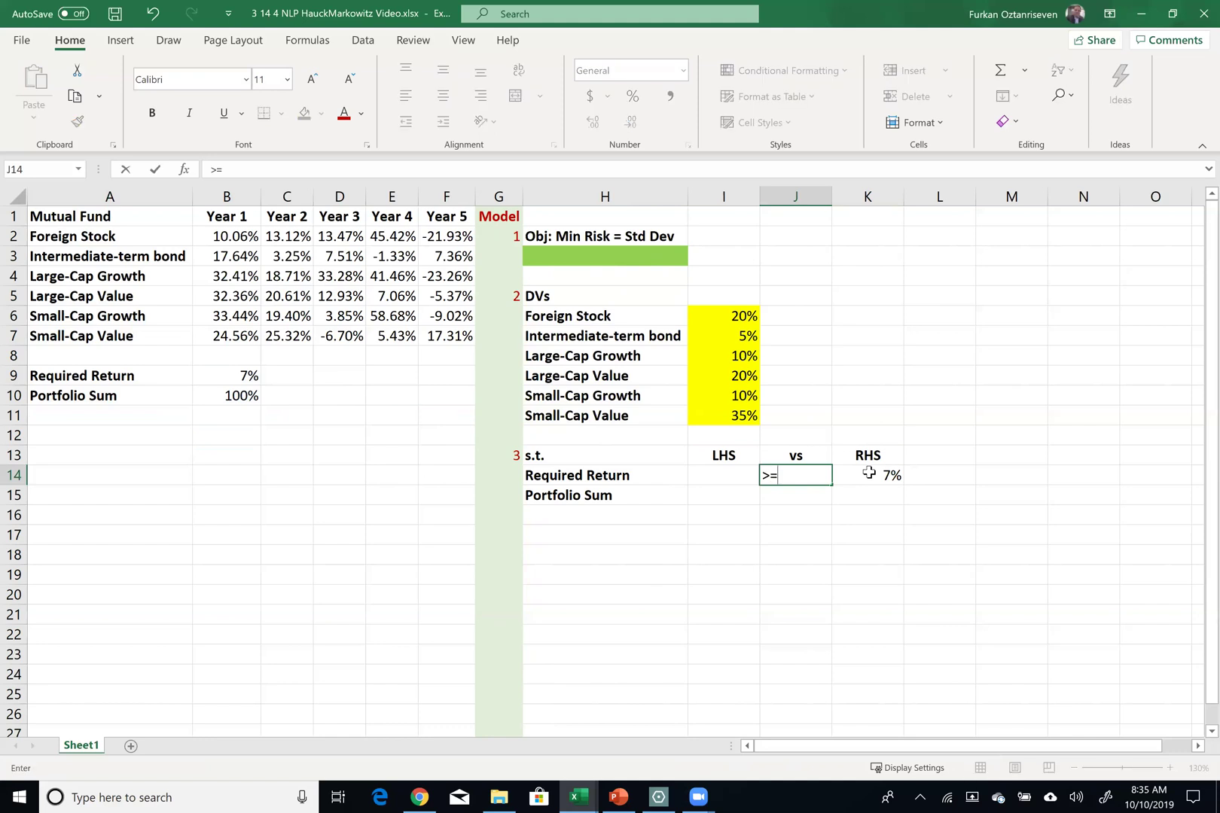
pyautogui.press('Return')
# Step: Link the Portfolio Sum right-hand side in K15 to B10 and enter = as its relation in J15
pyautogui.press('Right')
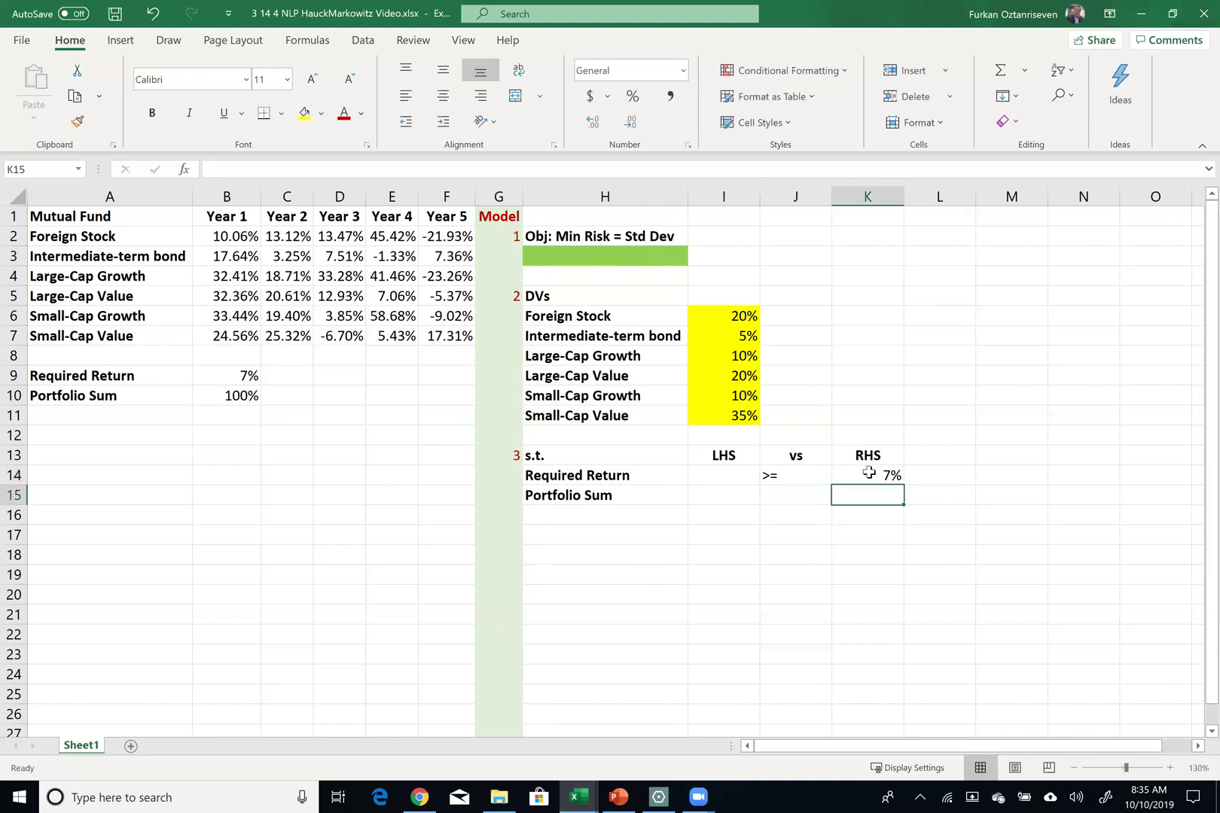
pyautogui.write('=')
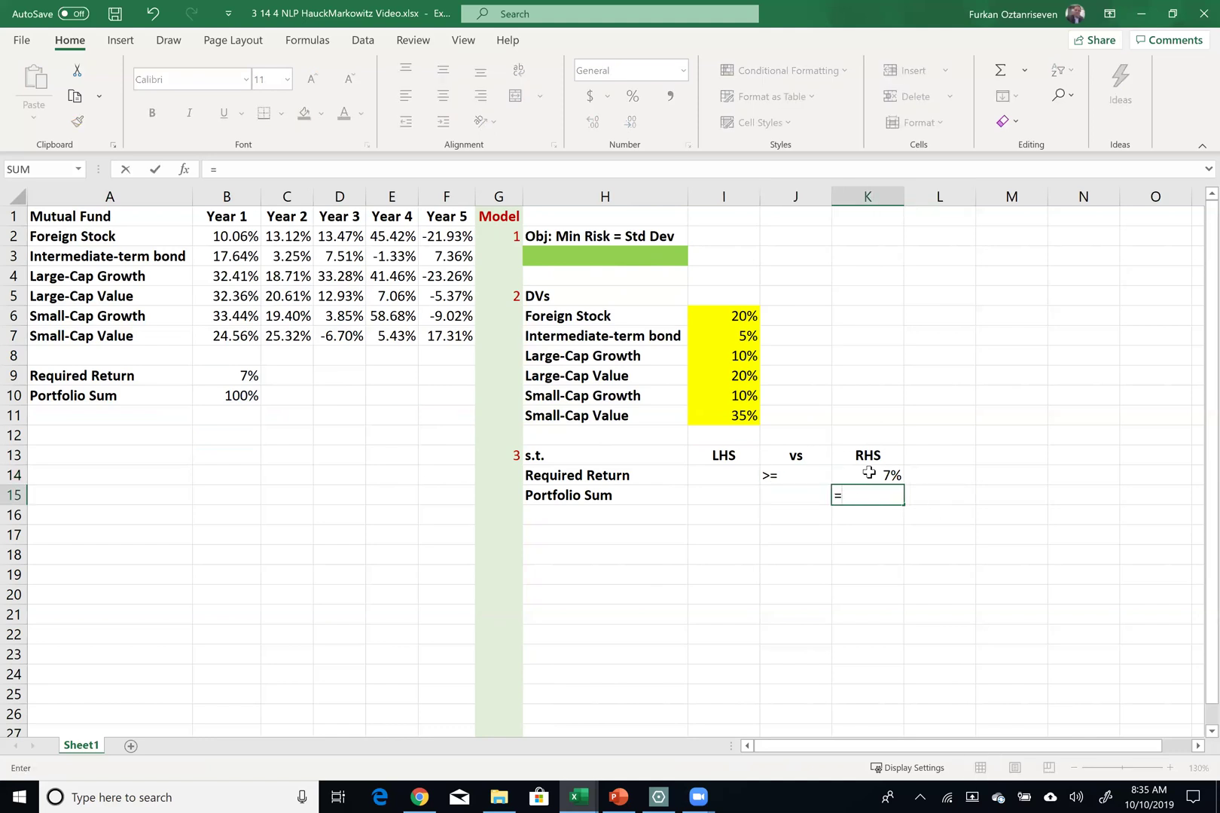
pyautogui.click(250, 399)
pyautogui.press('Tab')
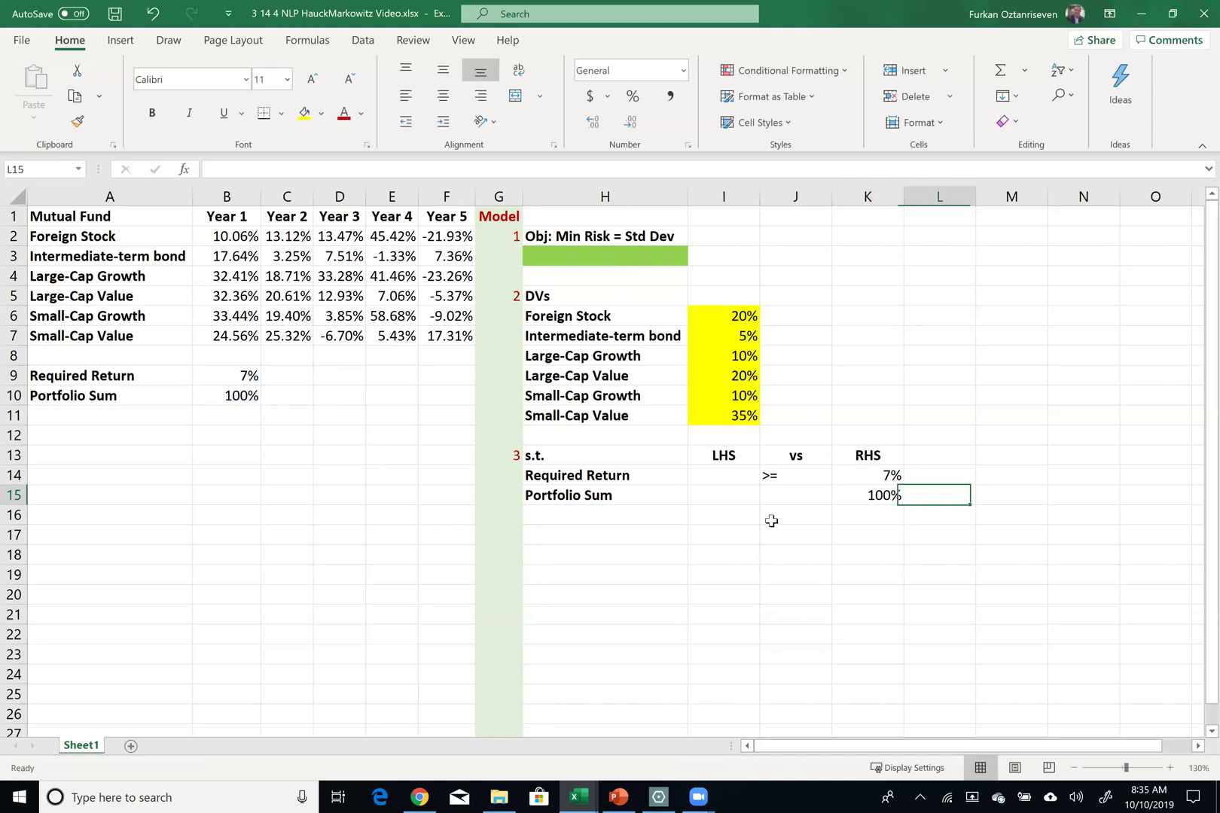
pyautogui.click(787, 494)
pyautogui.write('=')
pyautogui.press('Return')
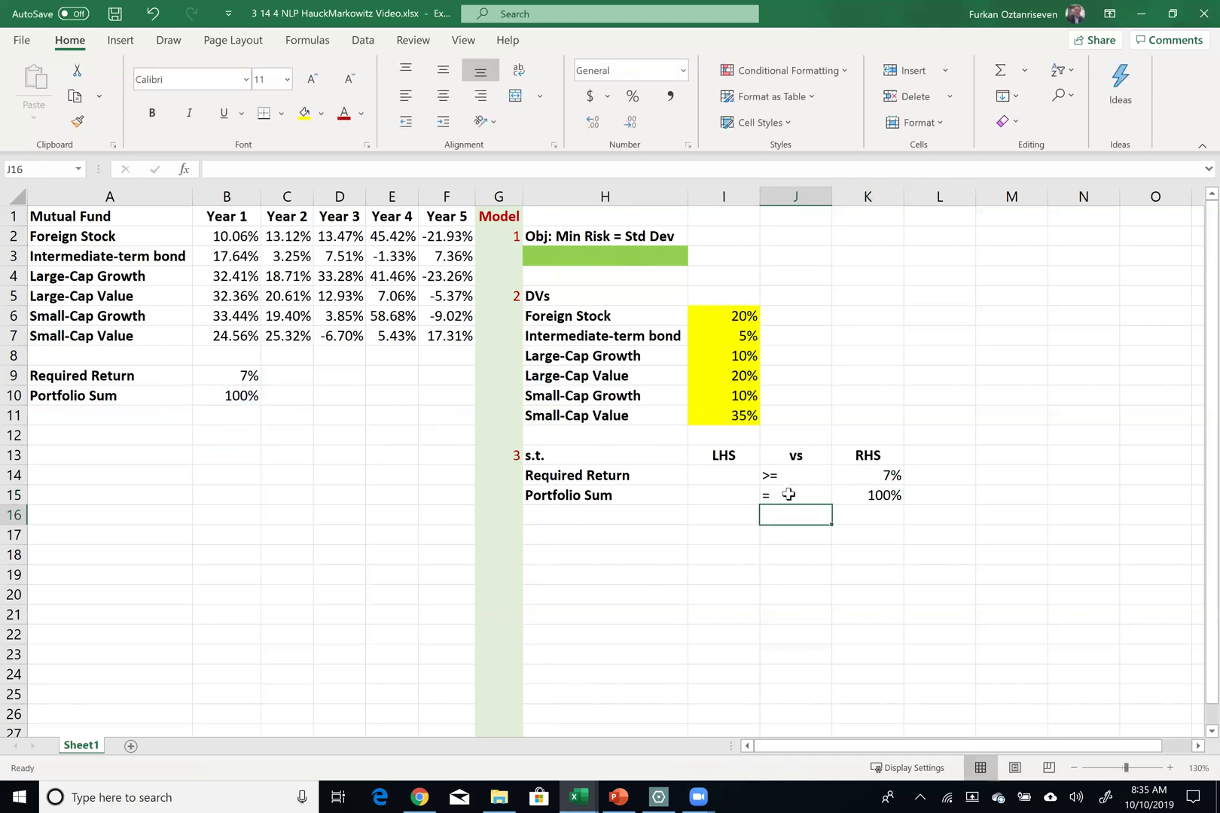
pyautogui.press('Left')
pyautogui.press('Up')
pyautogui.press('Up')
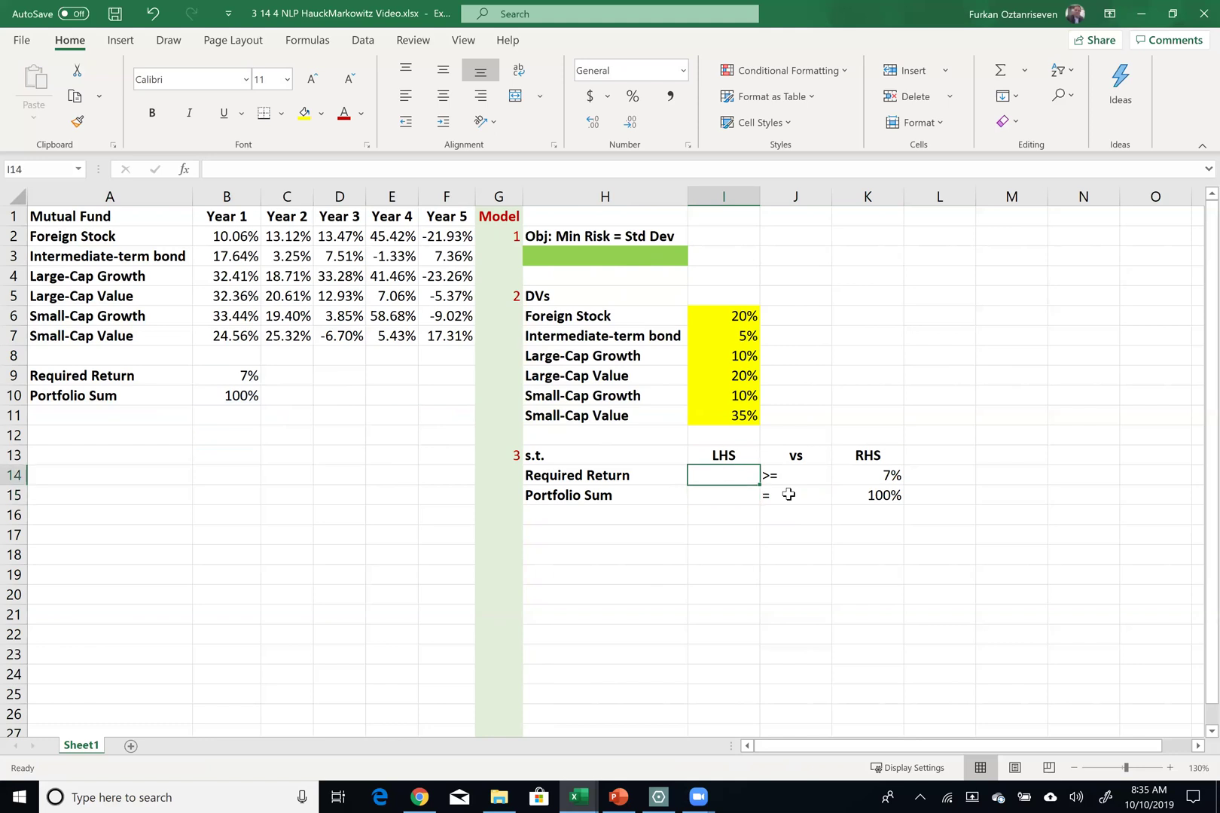
pyautogui.write('=')
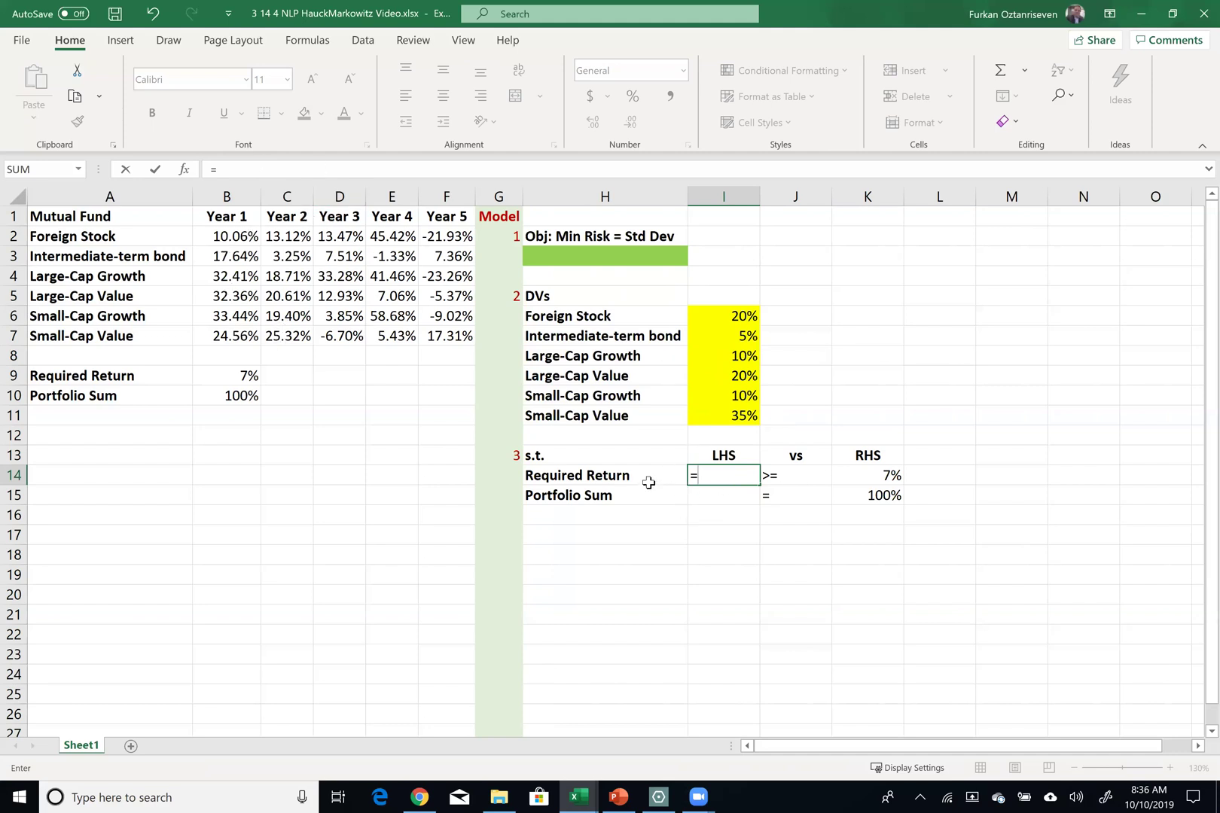
pyautogui.press('Escape')
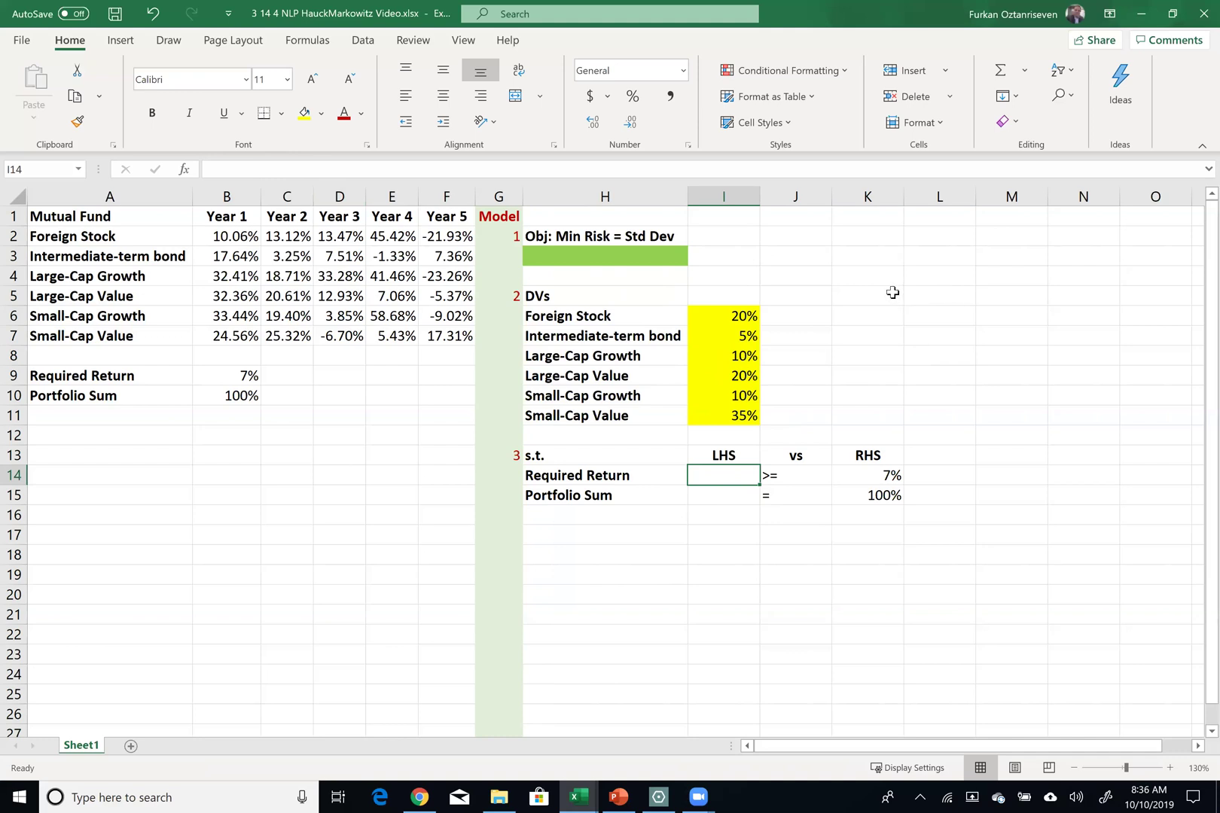
# Step: Copy the Year 1 to Year 5 headers from B1:F1 into I18:M18 and add an Average header in N18
pyautogui.moveTo(227, 215); pyautogui.dragTo(430, 207)
pyautogui.hotkey('ctrl', 'c')
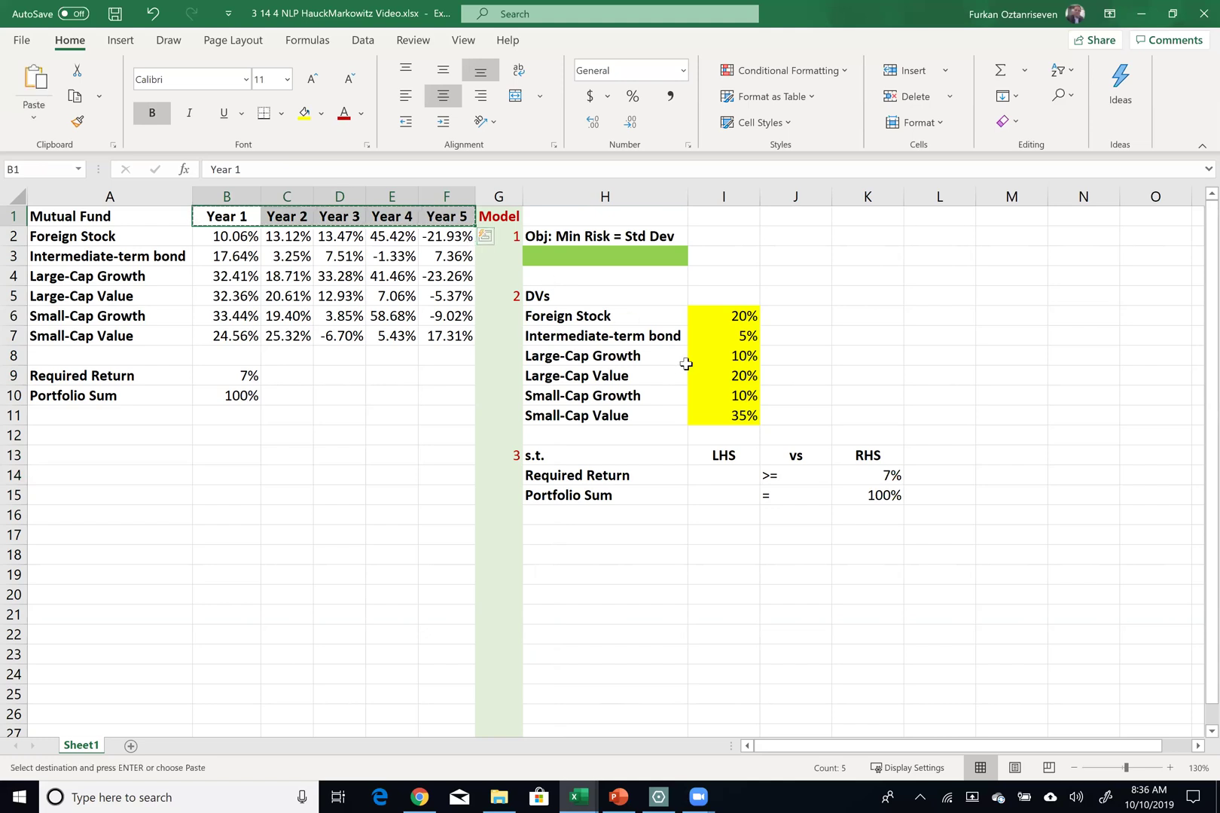
pyautogui.click(561, 564)
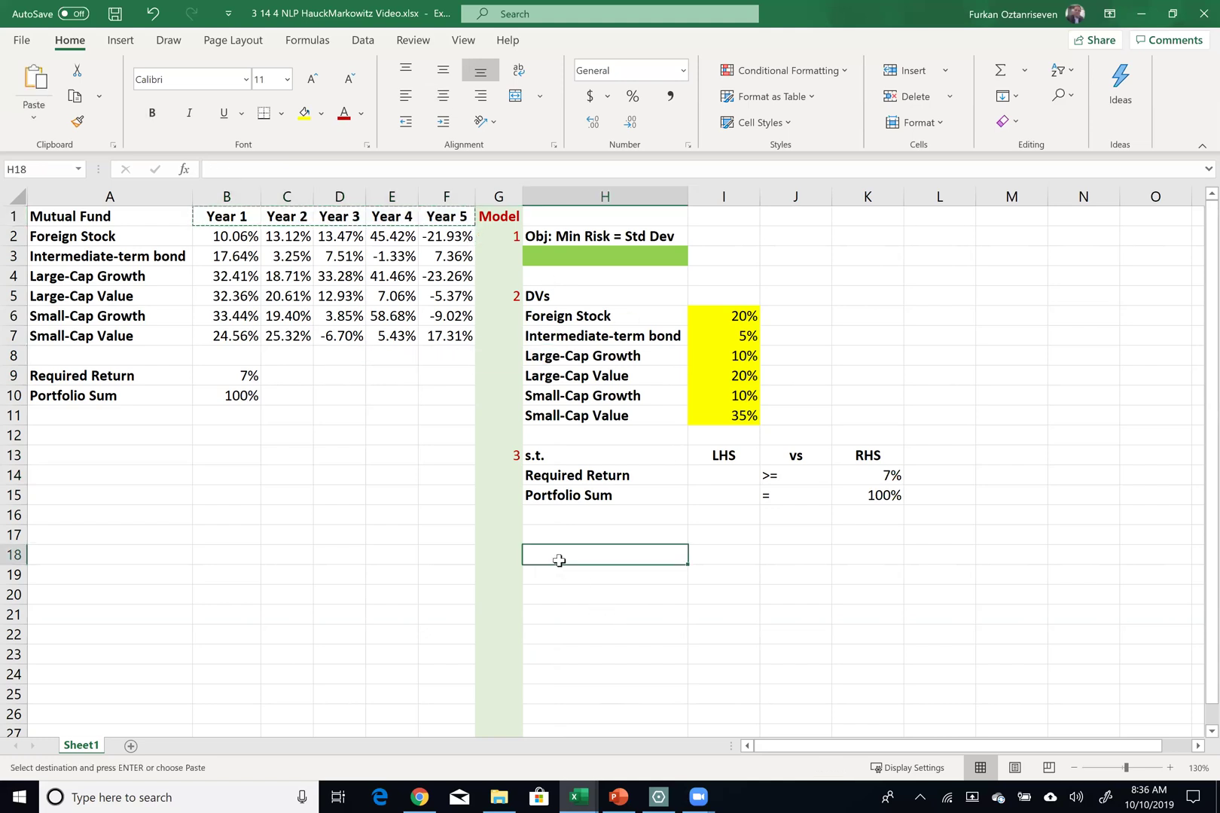
pyautogui.hotkey('ctrl', 'v')
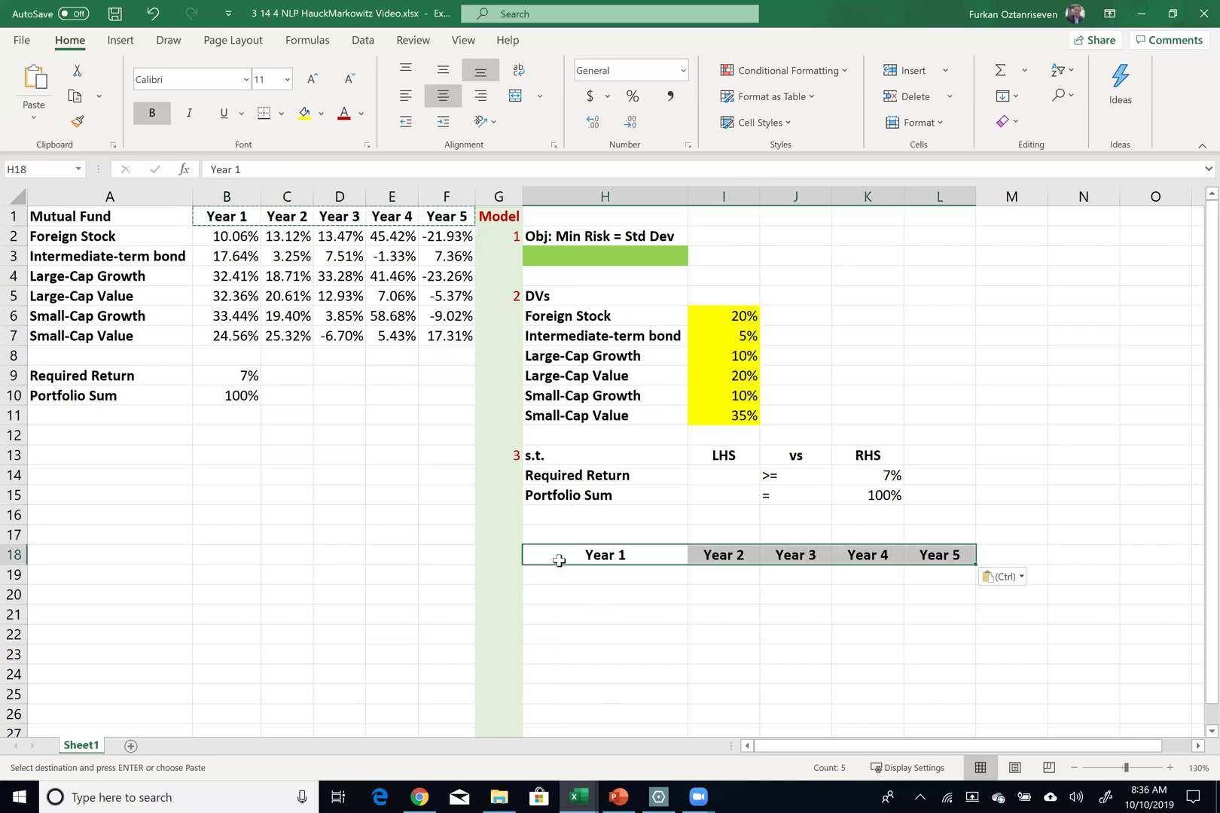
pyautogui.moveTo(971, 554); pyautogui.dragTo(1030, 556)
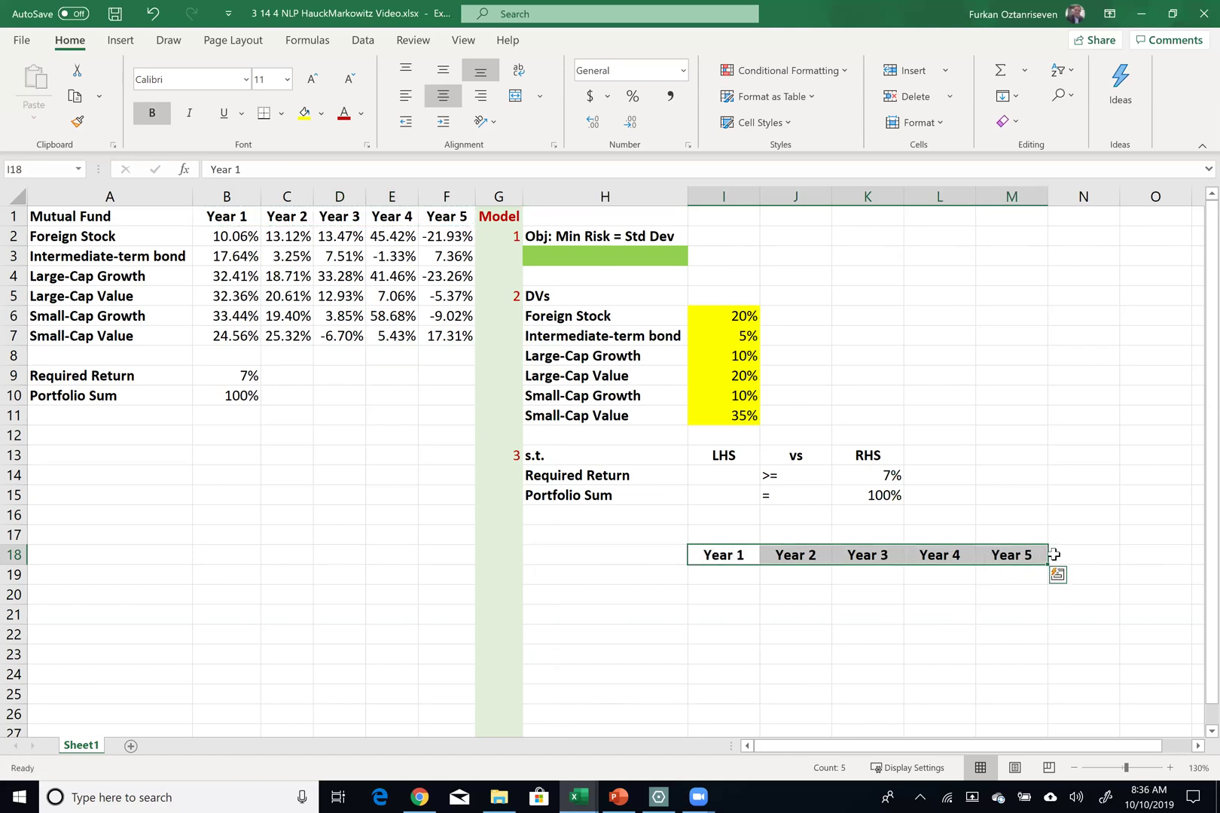
pyautogui.click(1054, 556)
pyautogui.write('Average')
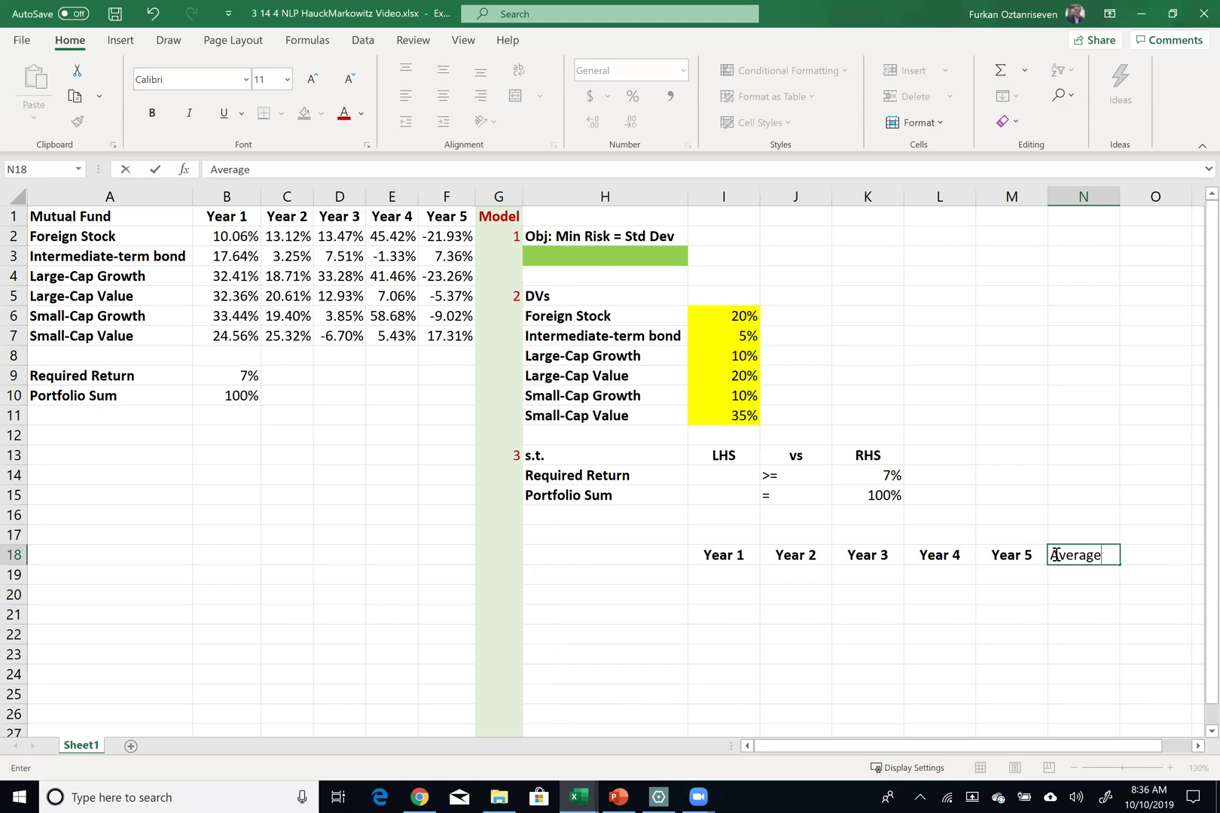
pyautogui.press('Return')
# Step: Enter the row labels Annual Return, Deviation From Mean and Deviation From Mean Squared in H19:H21
pyautogui.press('Left')
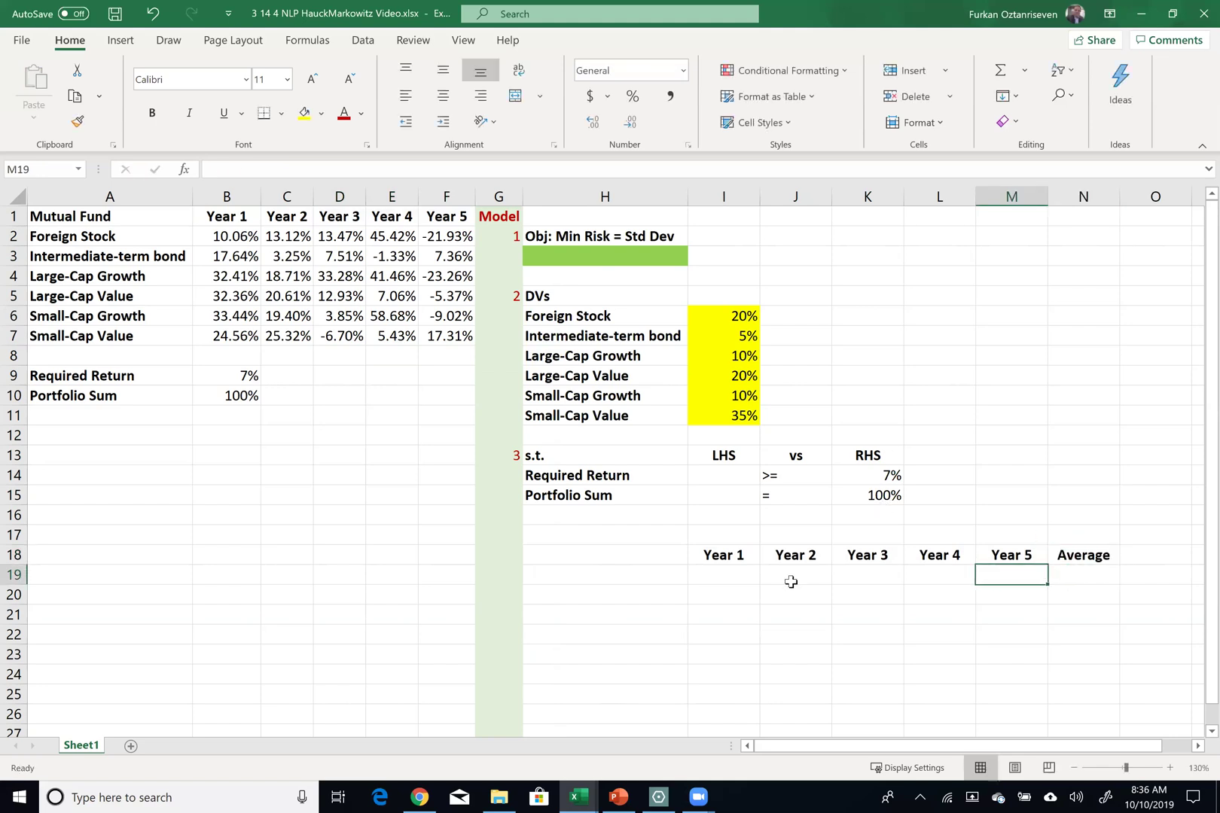
pyautogui.press('Left')
pyautogui.press('Left')
pyautogui.press('Left')
pyautogui.press('Left')
pyautogui.press('Left')
pyautogui.write('Ann')
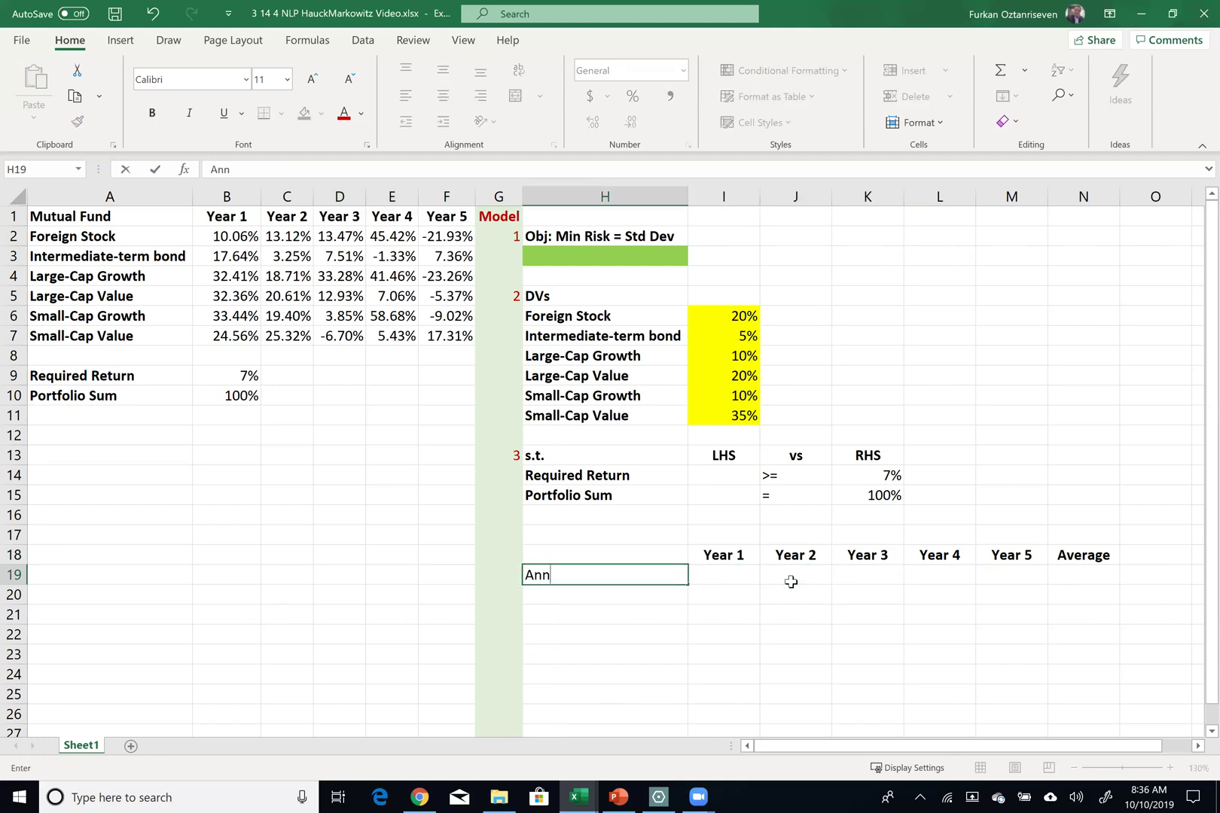
pyautogui.write('ual Return')
pyautogui.press('Return')
pyautogui.write('Deviation From Mea')
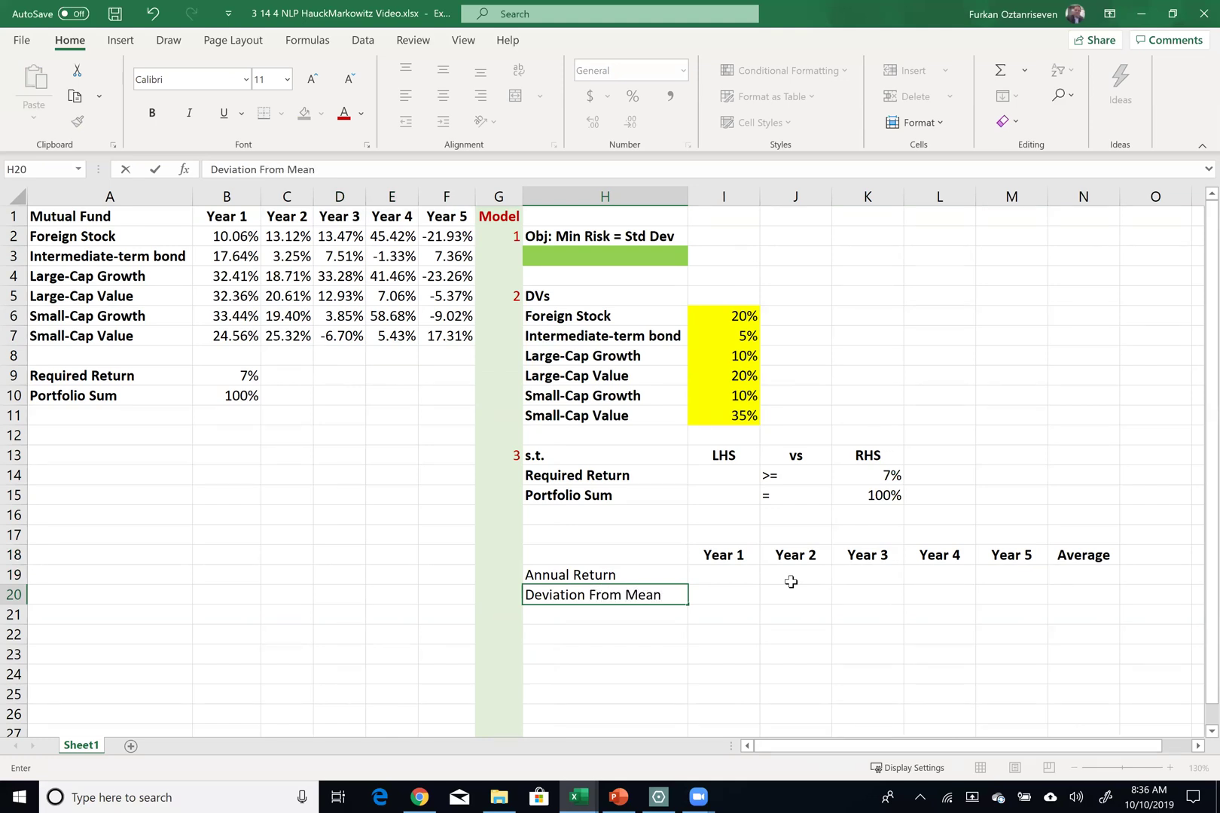
pyautogui.press('Return')
pyautogui.write('Deva')
pyautogui.write('iation')
pyautogui.write(' From Mean')
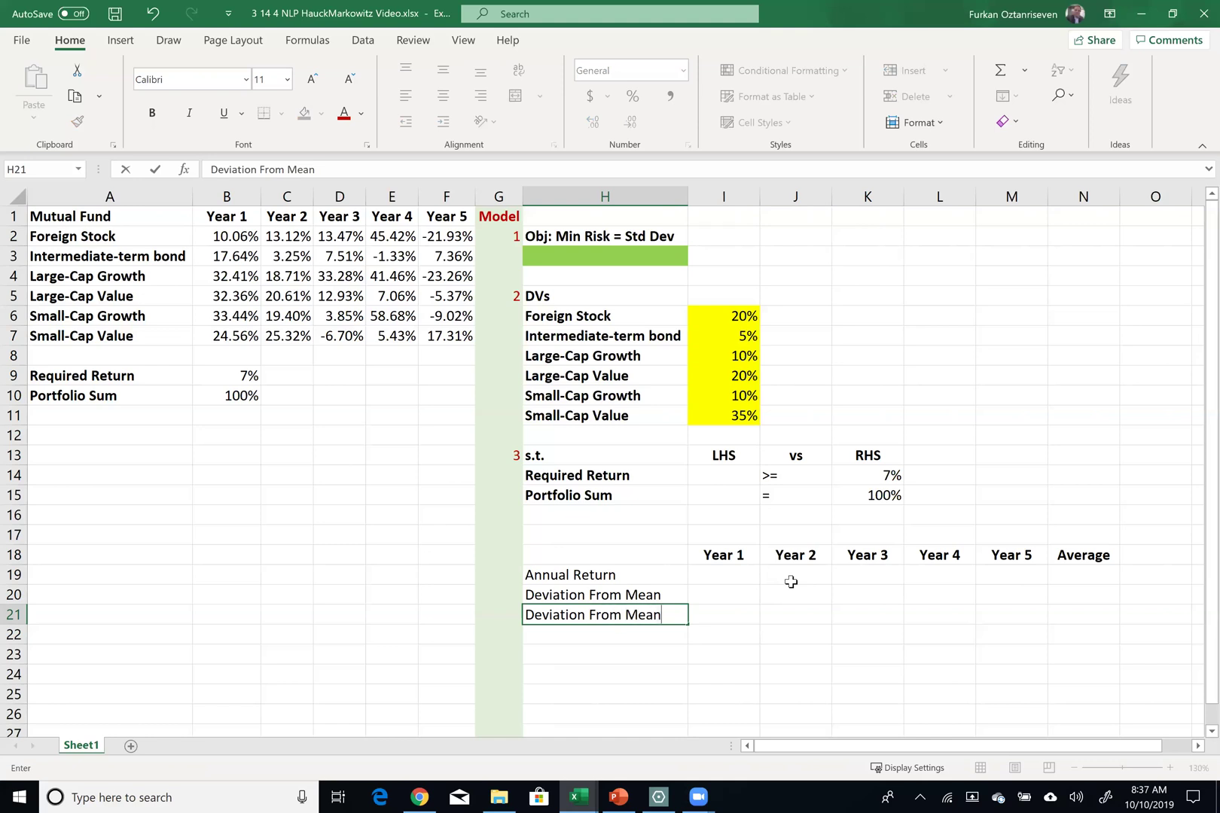
pyautogui.write(' Squared')
pyautogui.hotkey('ctrl', 'Return')
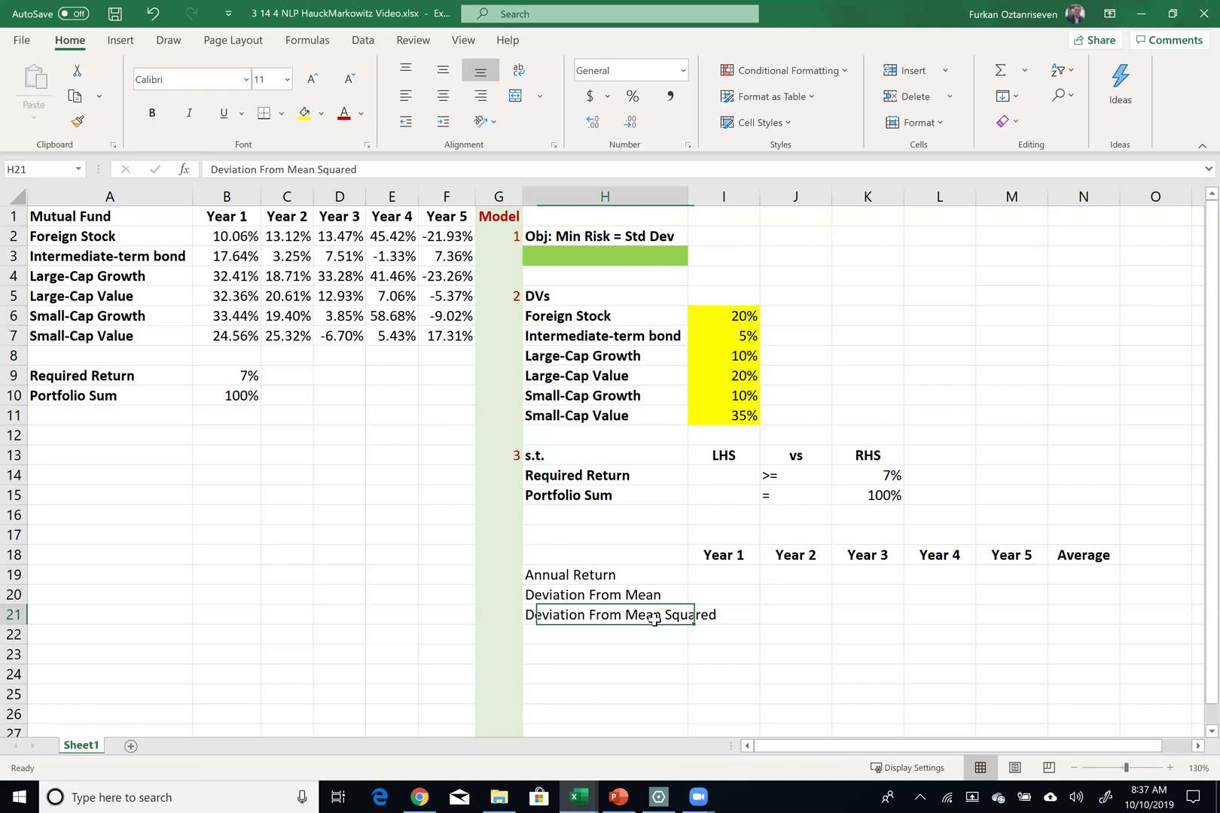
# Step: Make the row labels in H19:H21 bold and autofit the width of column H to them
pyautogui.click(658, 591)
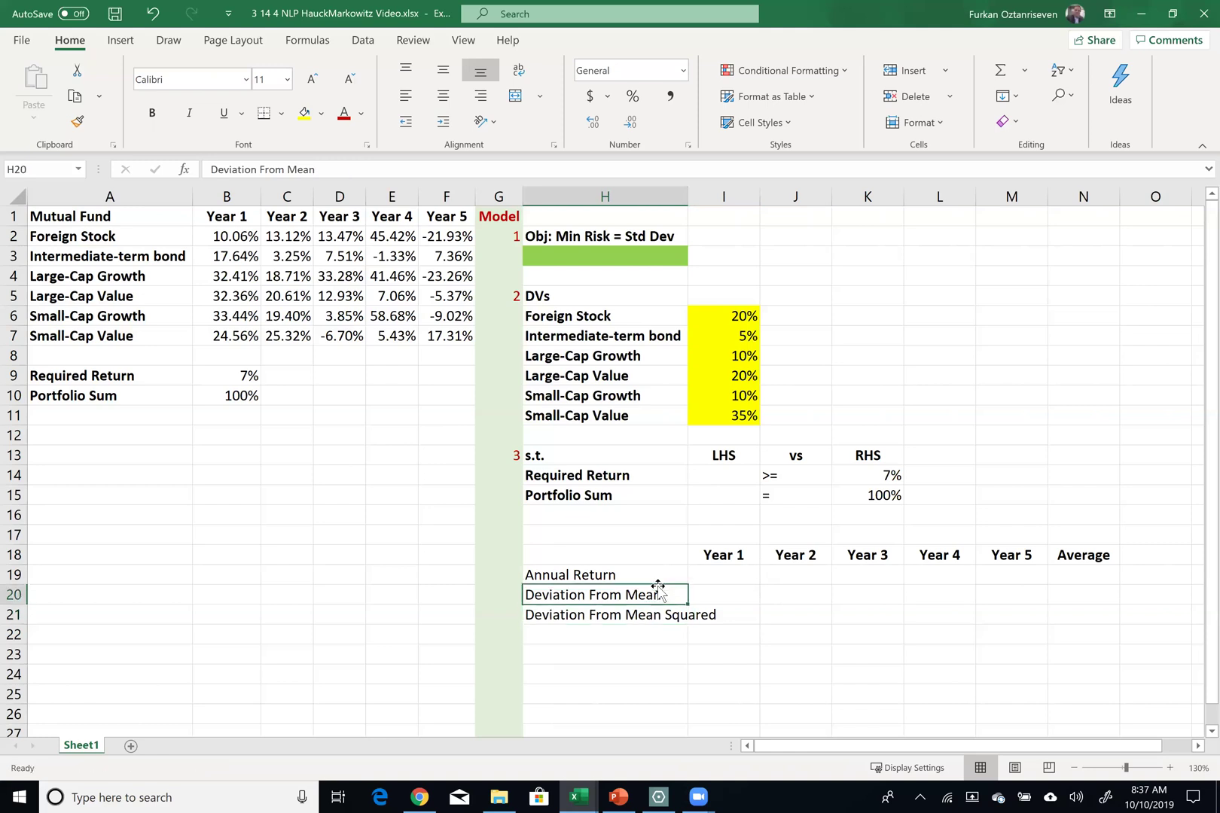
pyautogui.moveTo(557, 576); pyautogui.dragTo(558, 609)
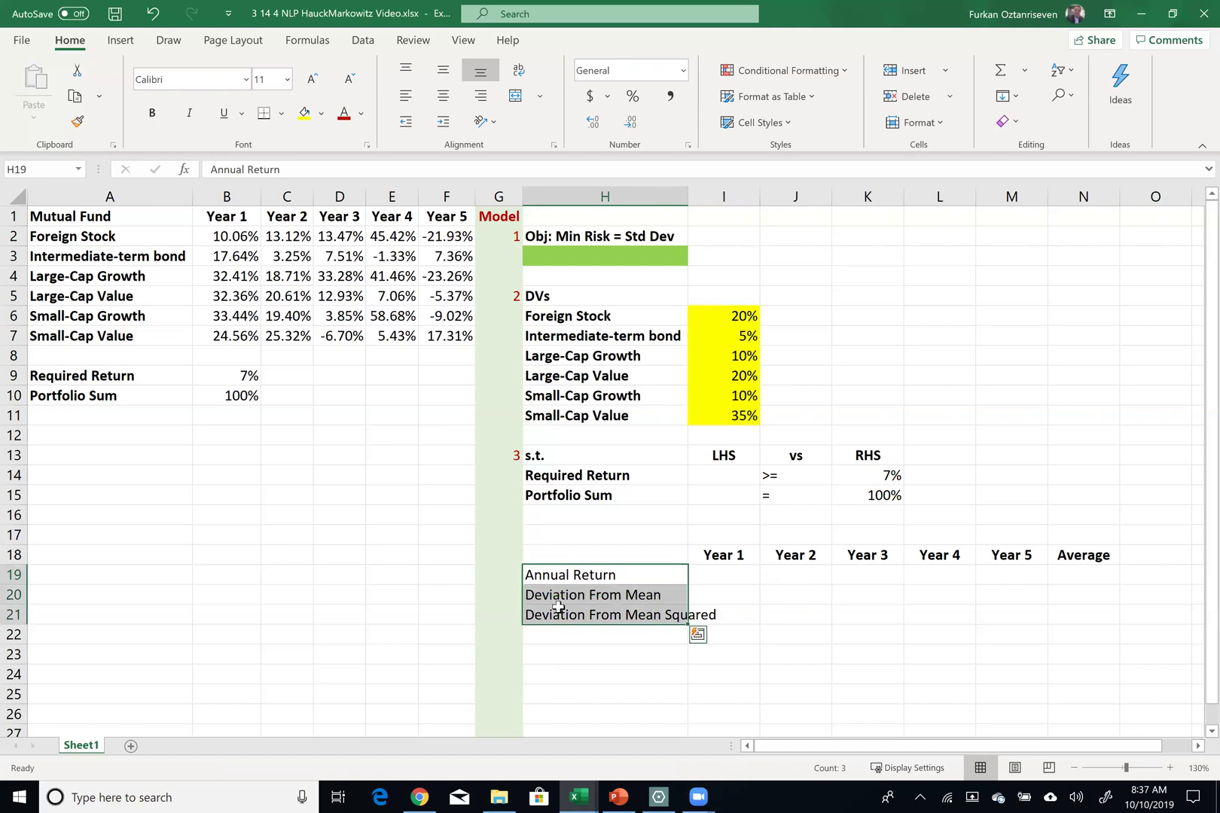
pyautogui.hotkey('ctrl', 'b')
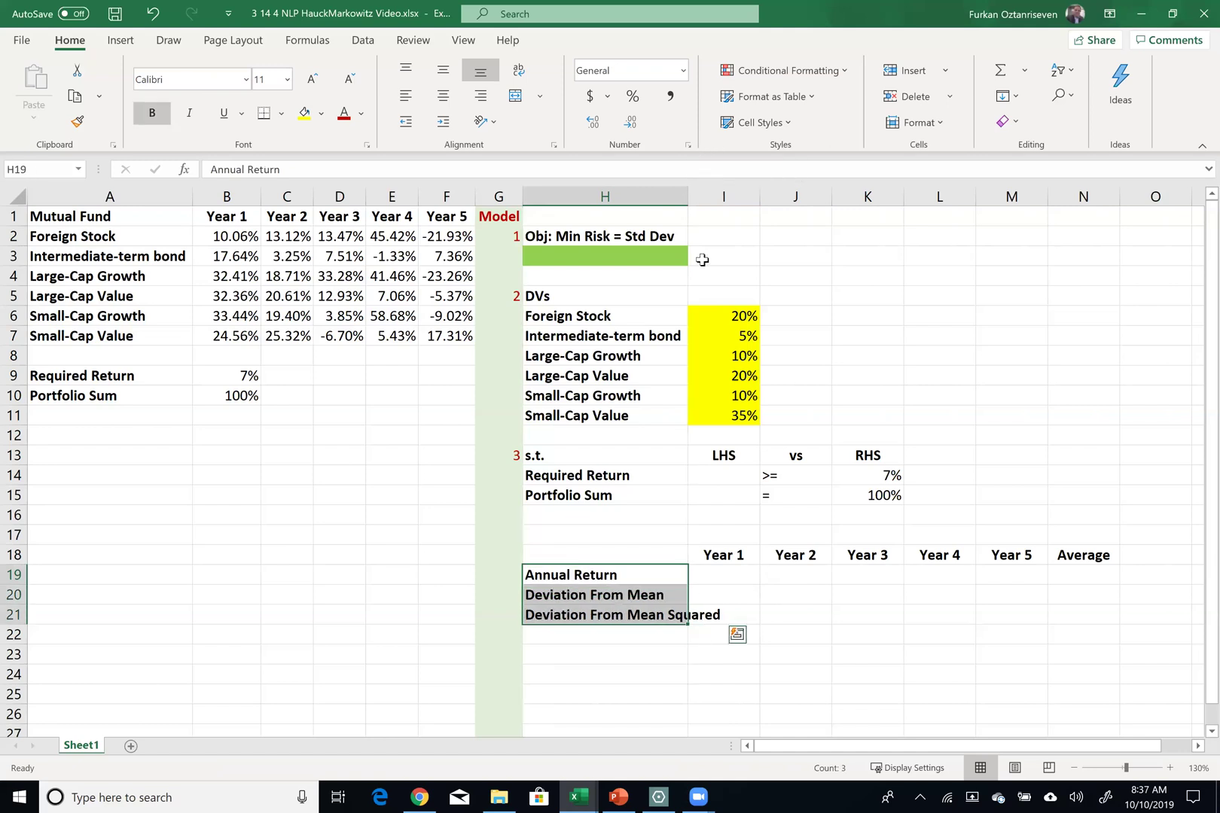
pyautogui.hotkey('alt', 'h')
pyautogui.press('o')
pyautogui.press('i')
# Step: Enter =SUMPRODUCT(I6:I11,B2:B7) in I19 as the Year 1 annual return
pyautogui.click(763, 577)
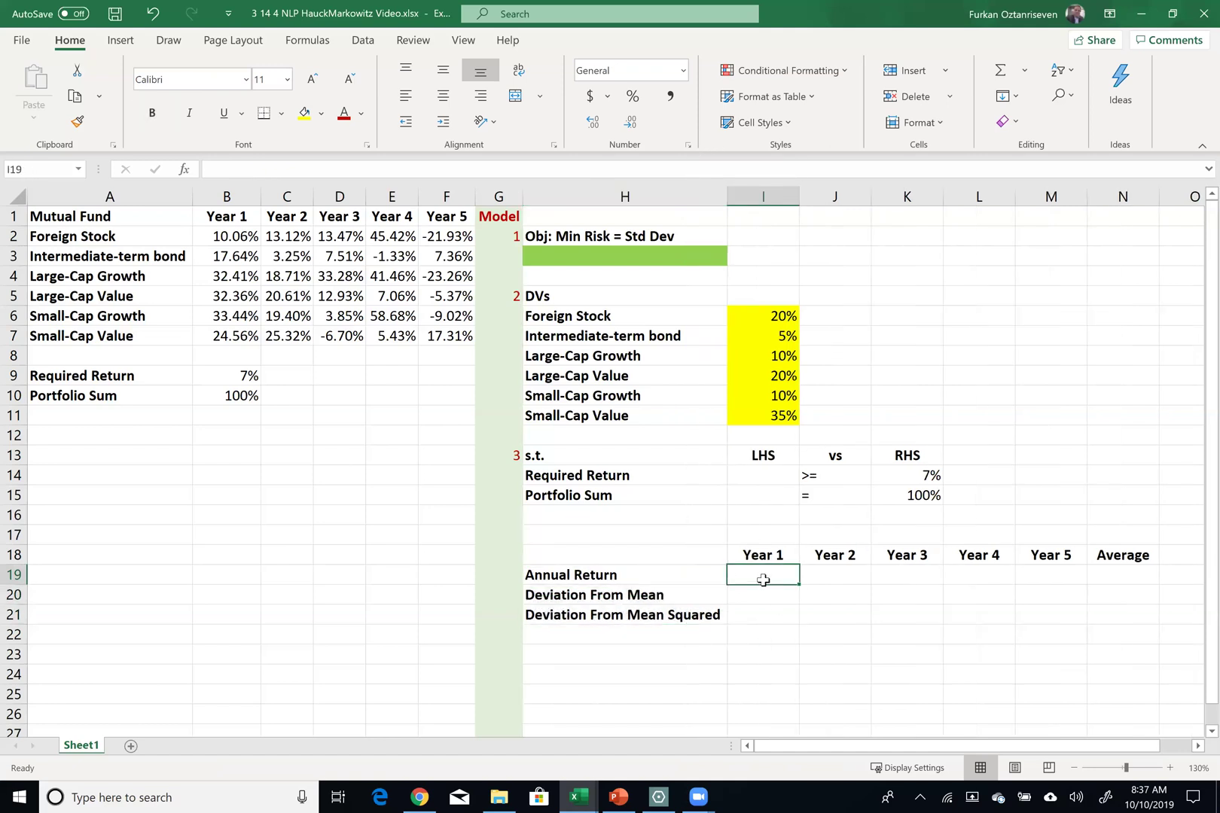
pyautogui.write('=sump')
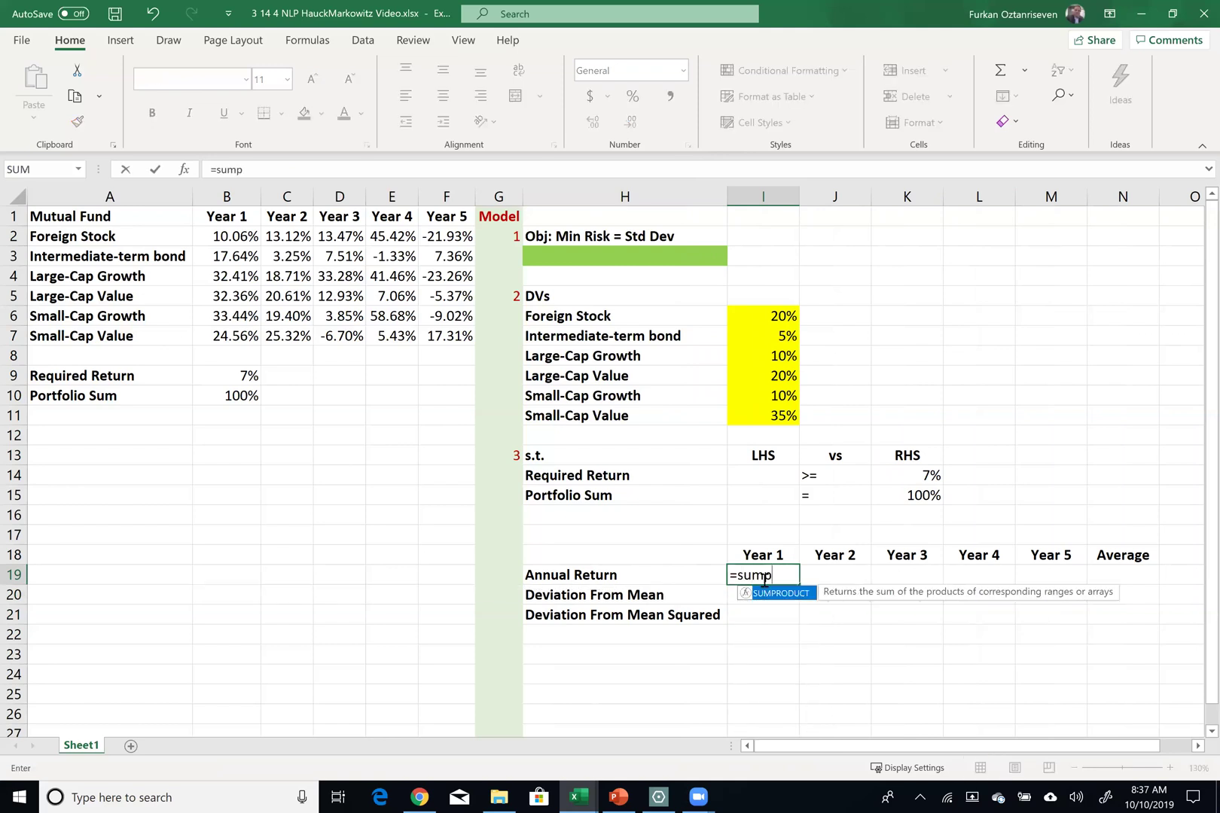
pyautogui.press('Tab')
pyautogui.moveTo(740, 316); pyautogui.dragTo(763, 415)
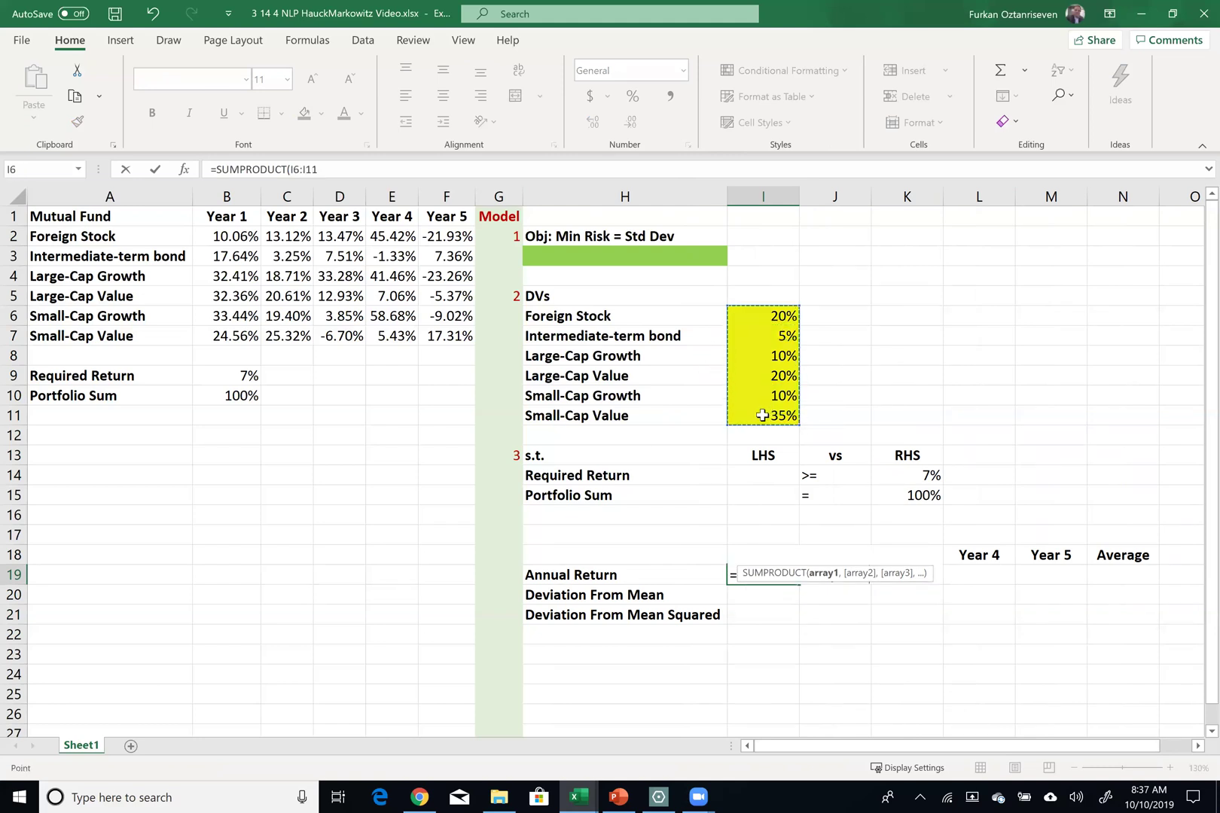
pyautogui.write(',')
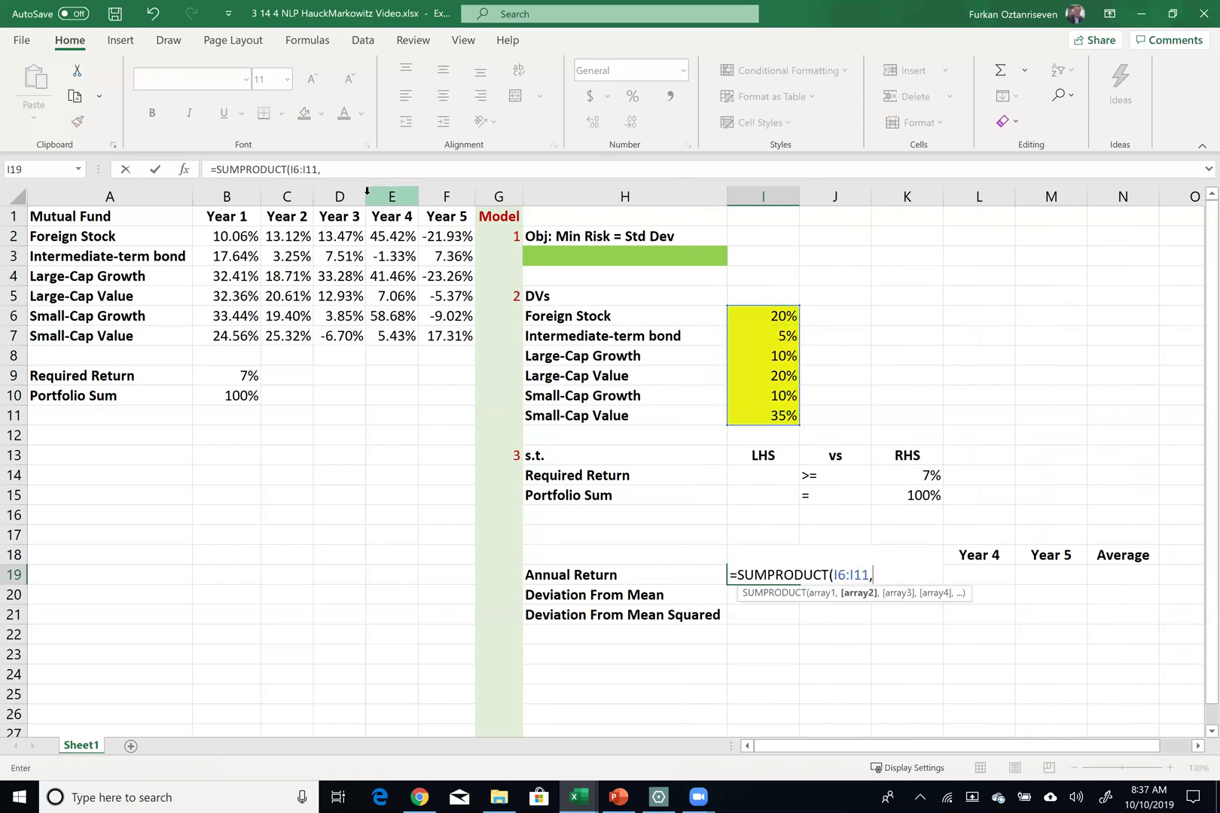
pyautogui.moveTo(243, 236); pyautogui.dragTo(236, 339)
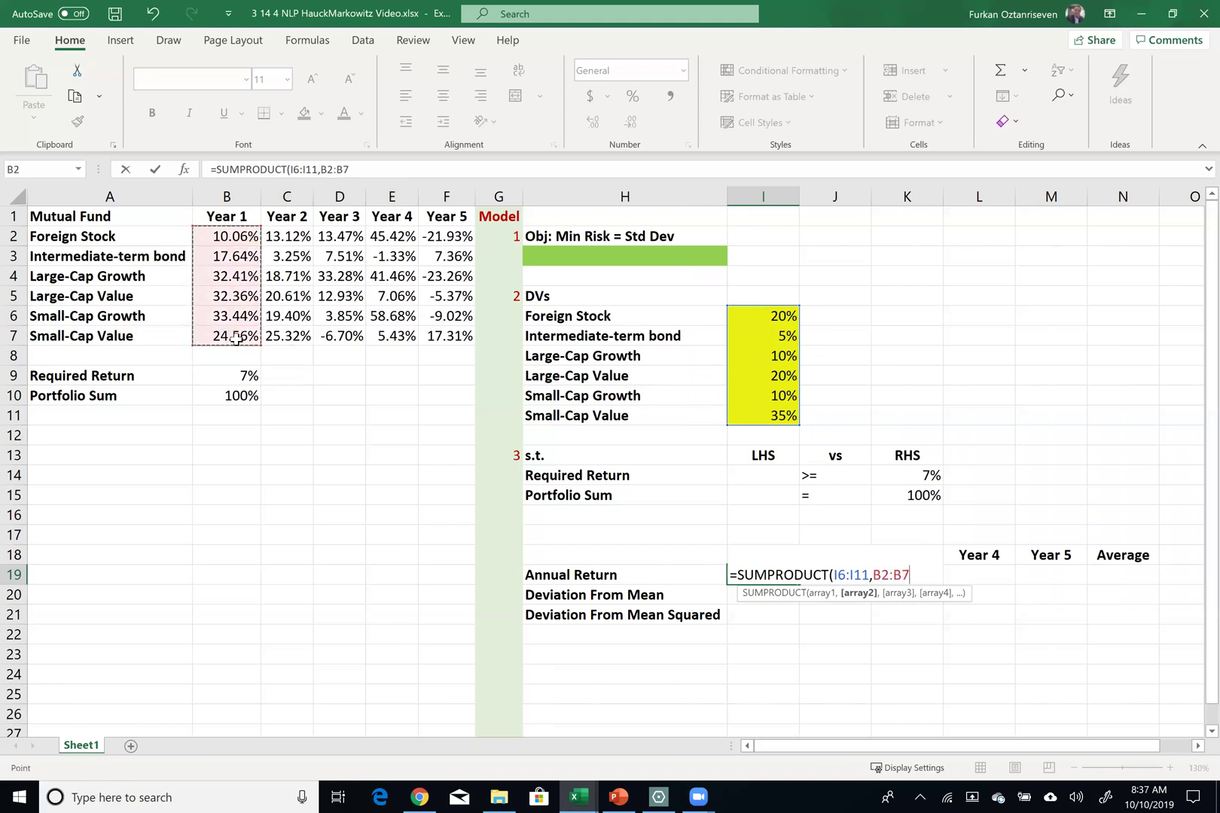
pyautogui.write(')')
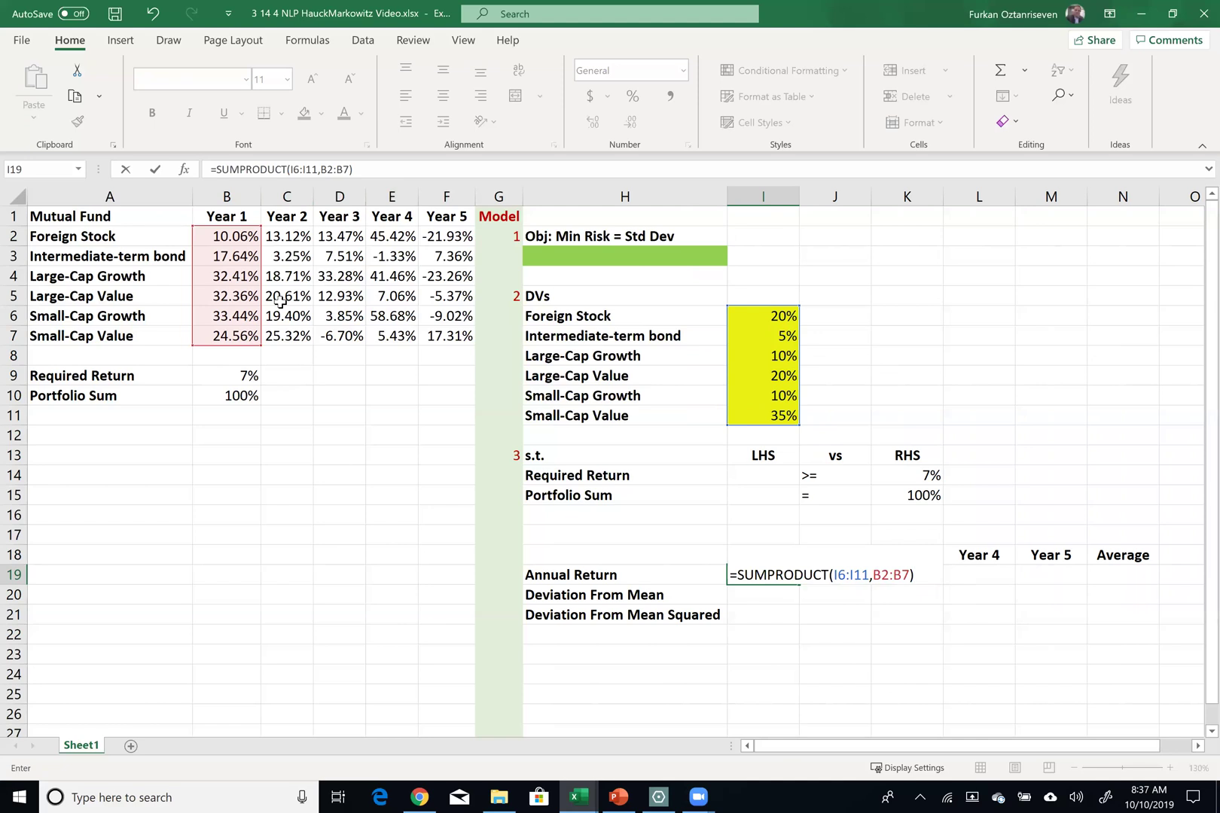
pyautogui.press('Return')
# Step: Format the Year 1 annual return in I19 as a percentage with two decimal places
pyautogui.click(763, 580)
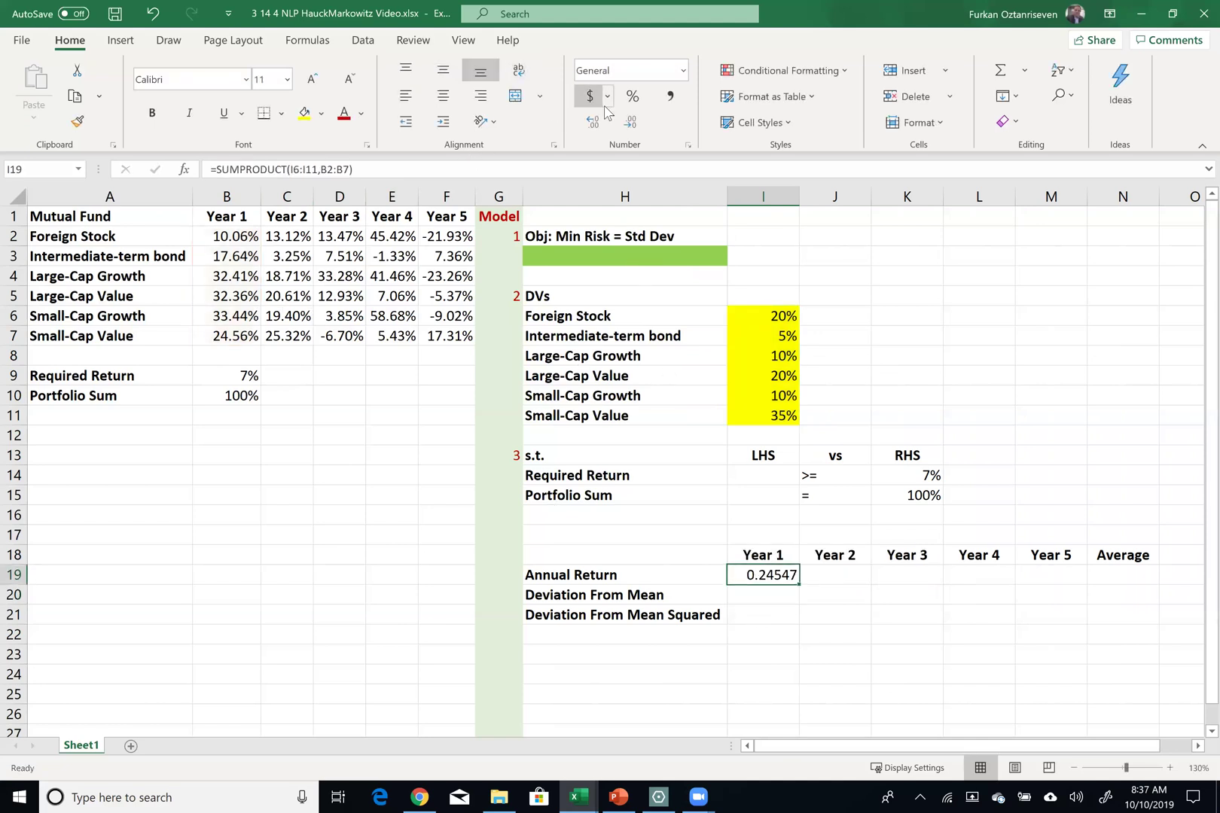
pyautogui.click(635, 98)
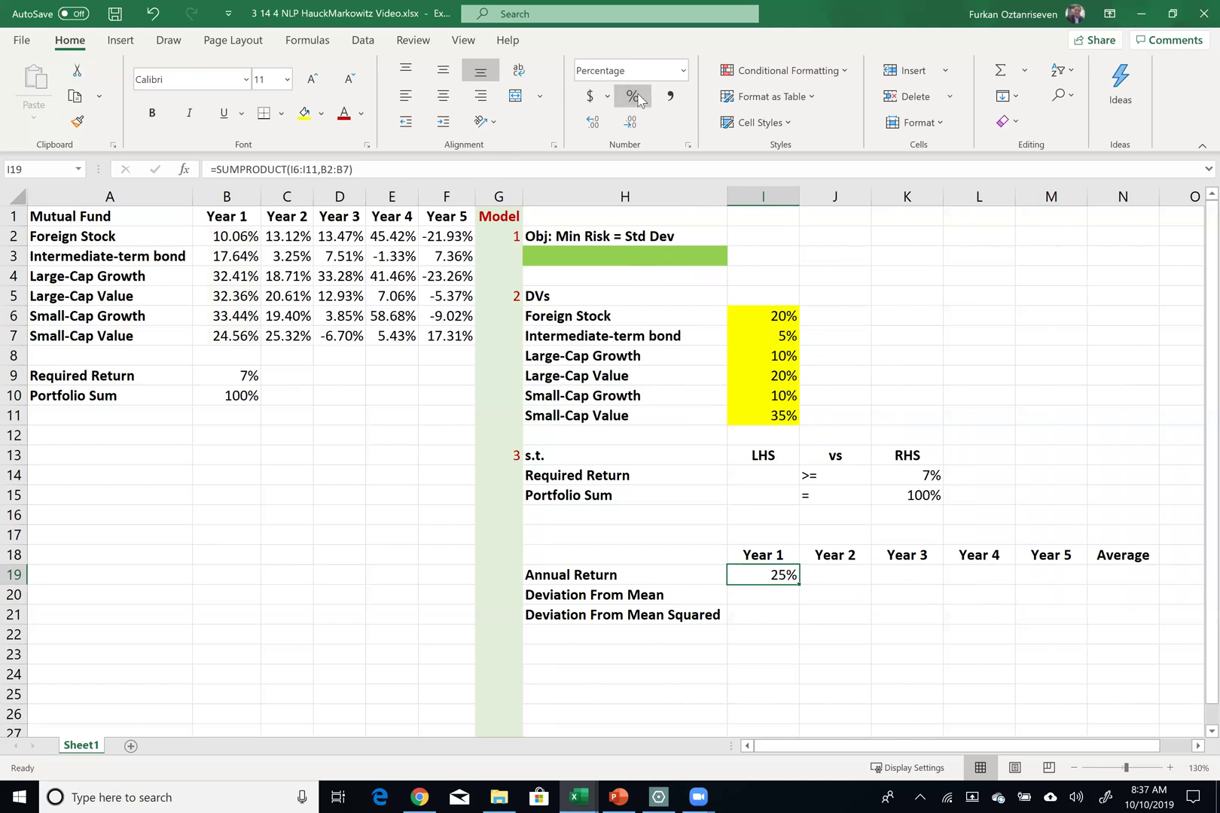
pyautogui.click(593, 122)
pyautogui.click(593, 123)
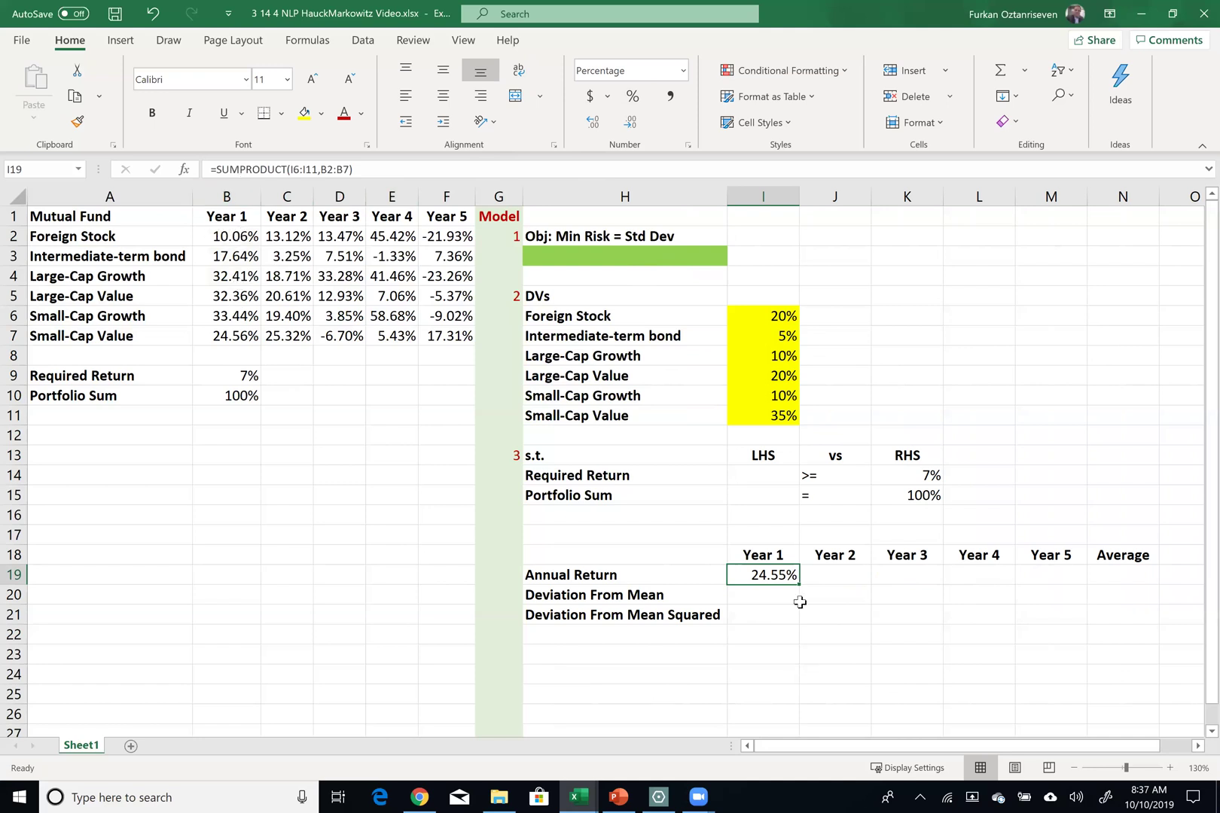
# Step: Make the I6:I11 reference in I19 absolute ($I$6:$I$11) and fill the formula across to M19
pyautogui.doubleClick(775, 575)
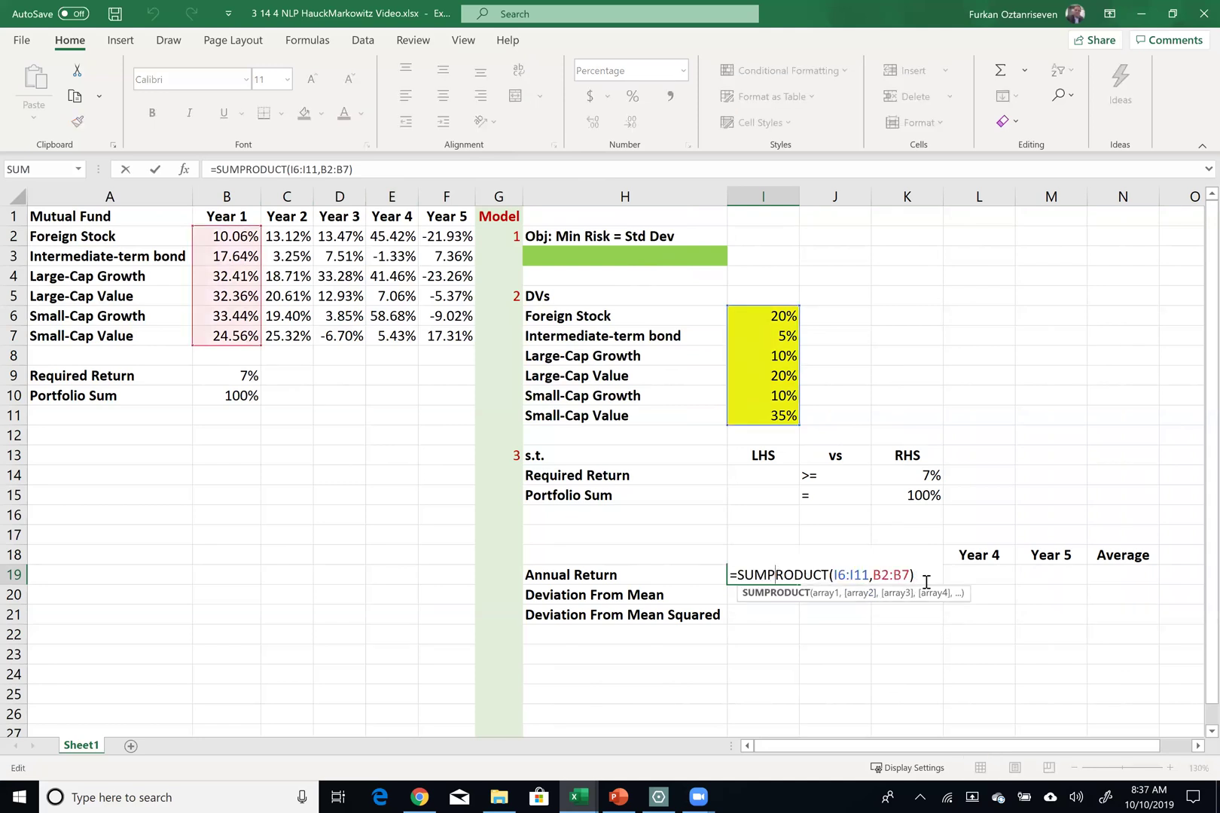
pyautogui.click(892, 574)
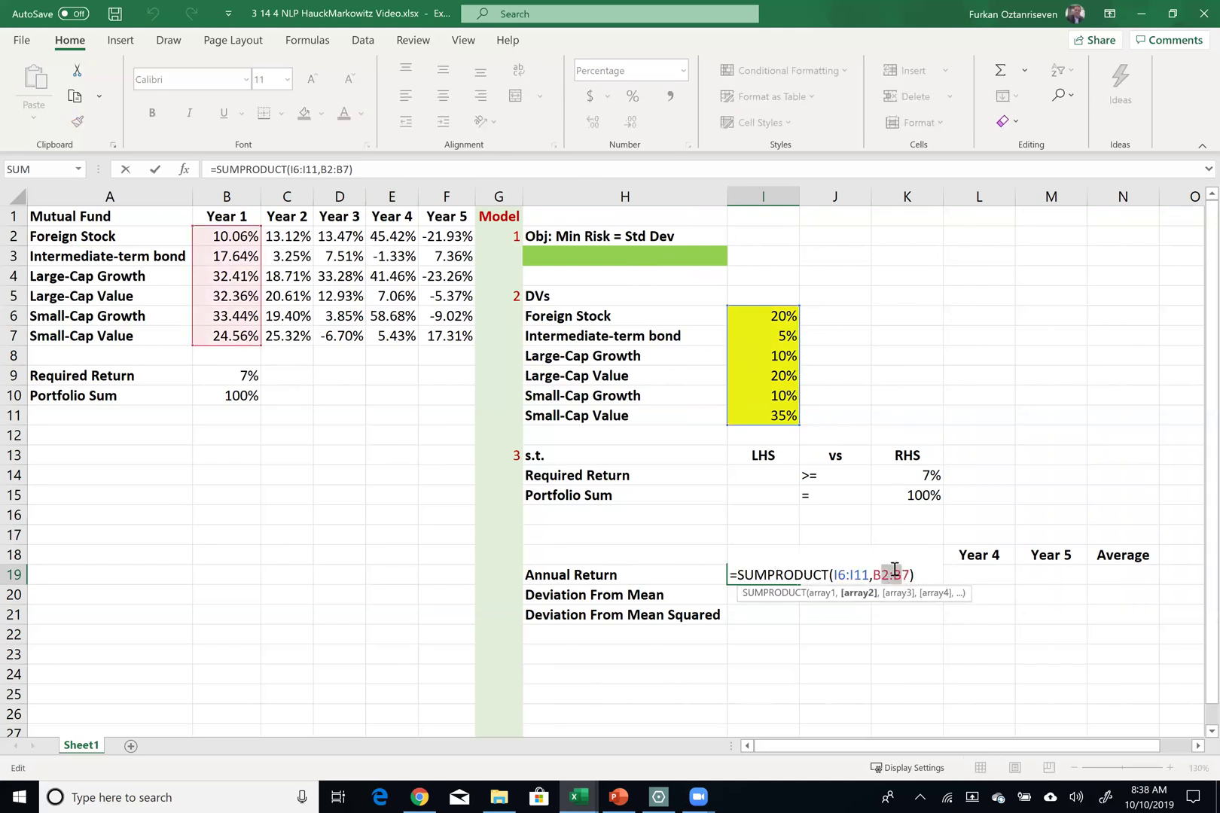
pyautogui.moveTo(833, 575); pyautogui.dragTo(869, 575)
pyautogui.press('F4')
pyautogui.press('Tab')
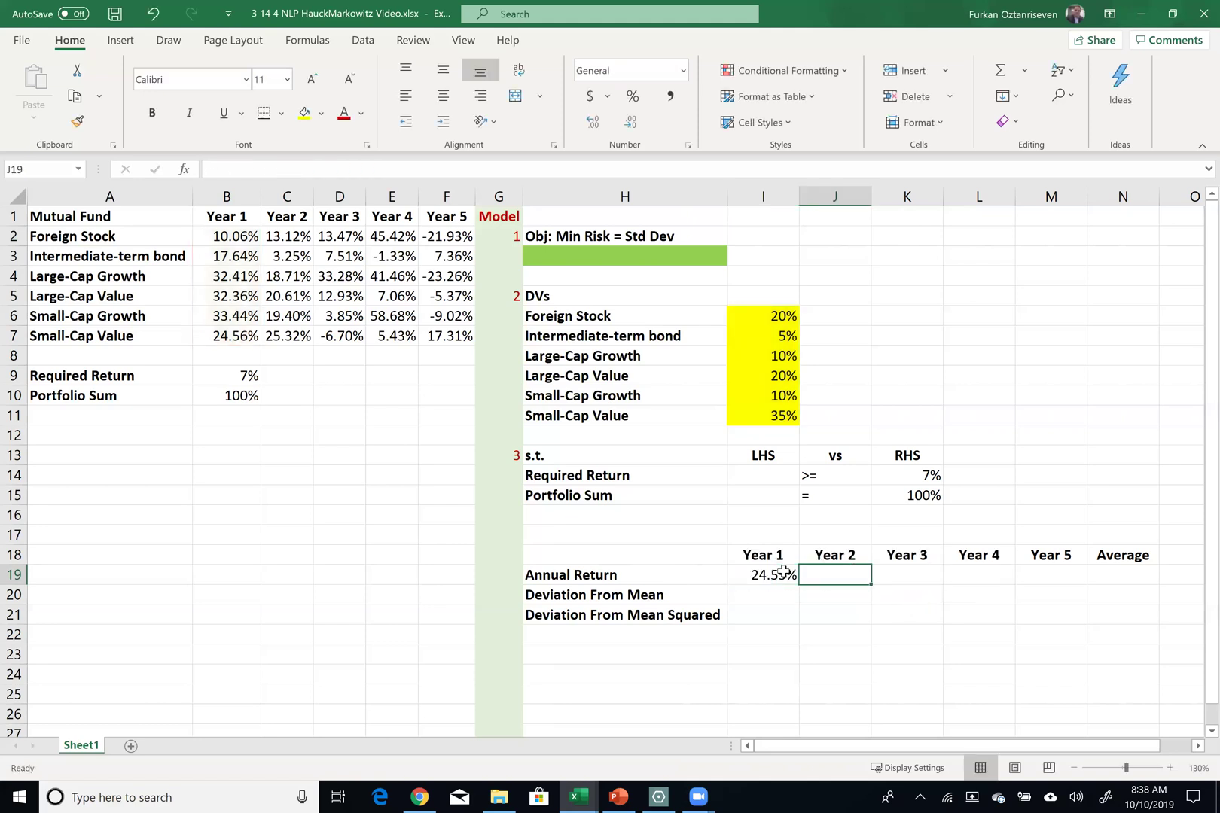
pyautogui.click(788, 579)
pyautogui.moveTo(930, 592); pyautogui.dragTo(1058, 581)
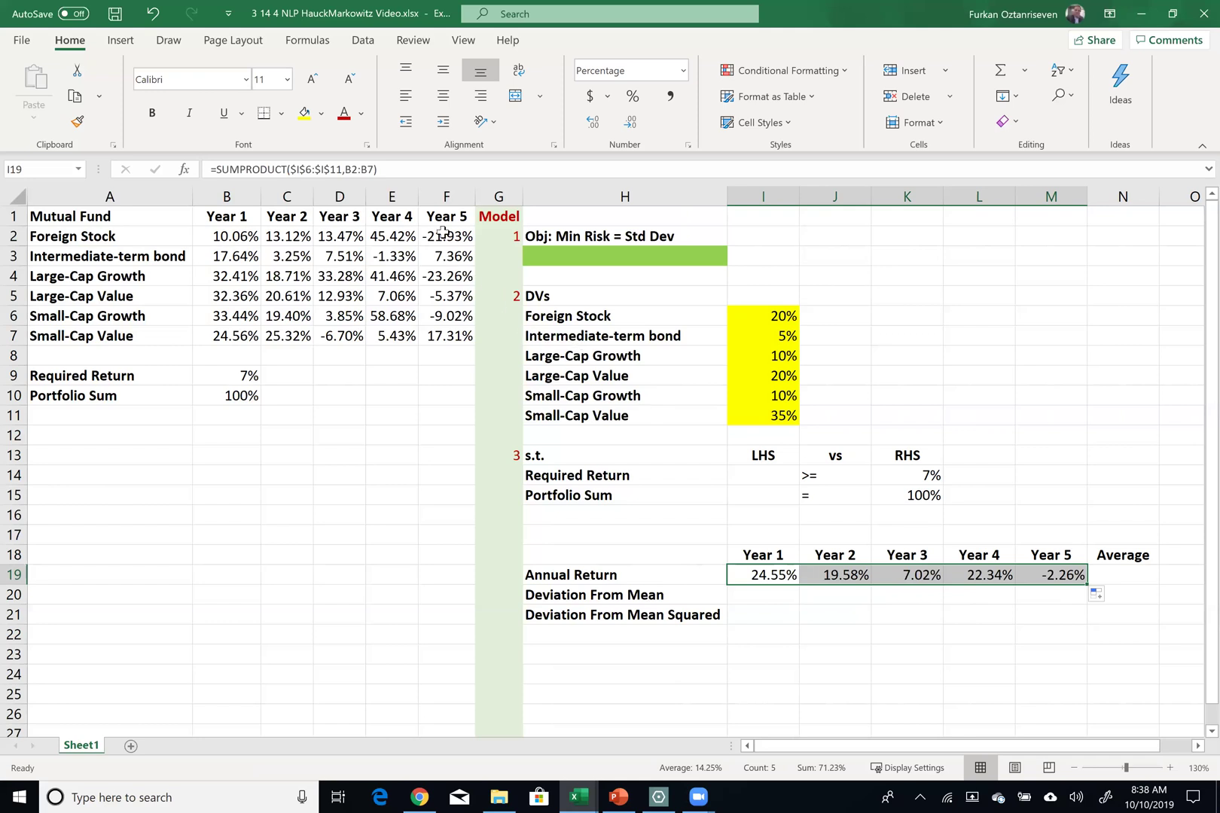
# Step: Calculate the average annual return in N19 with =AVERAGE(I19:M19)
pyautogui.click(1113, 575)
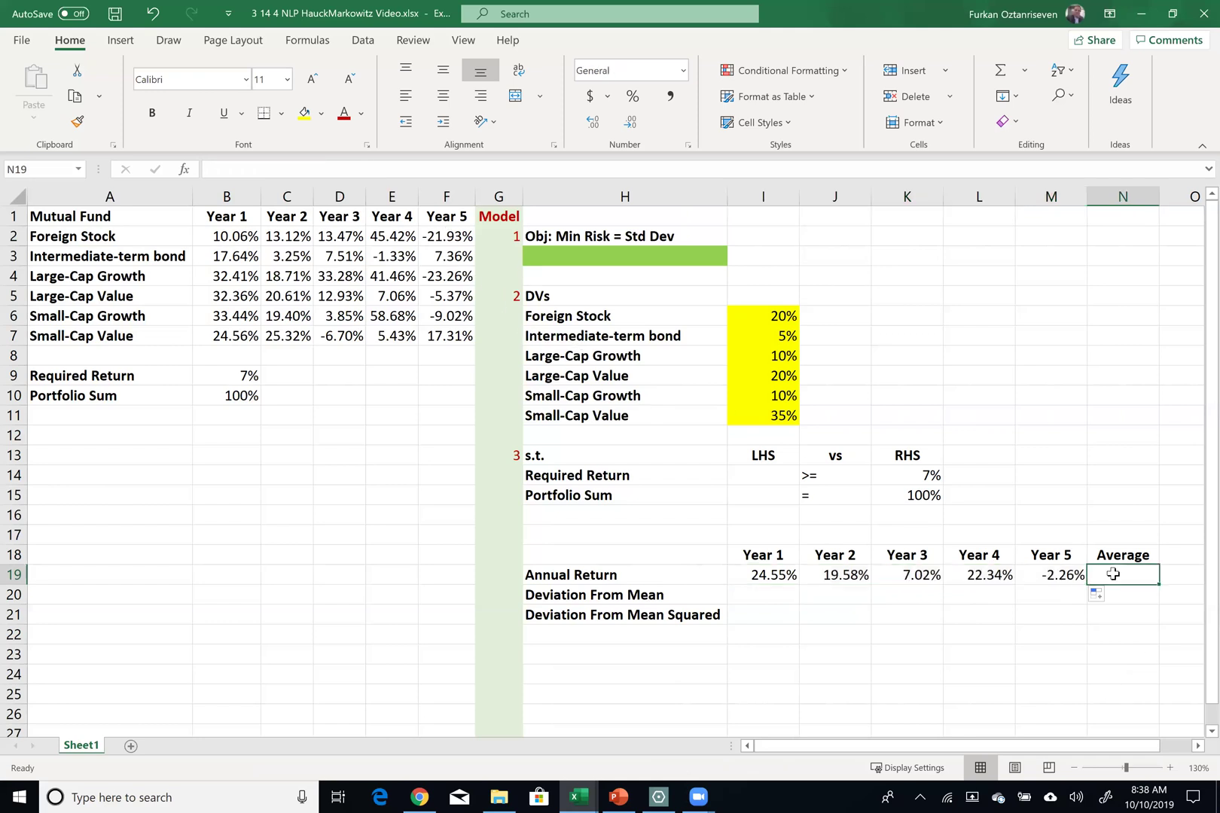
pyautogui.write('=aver')
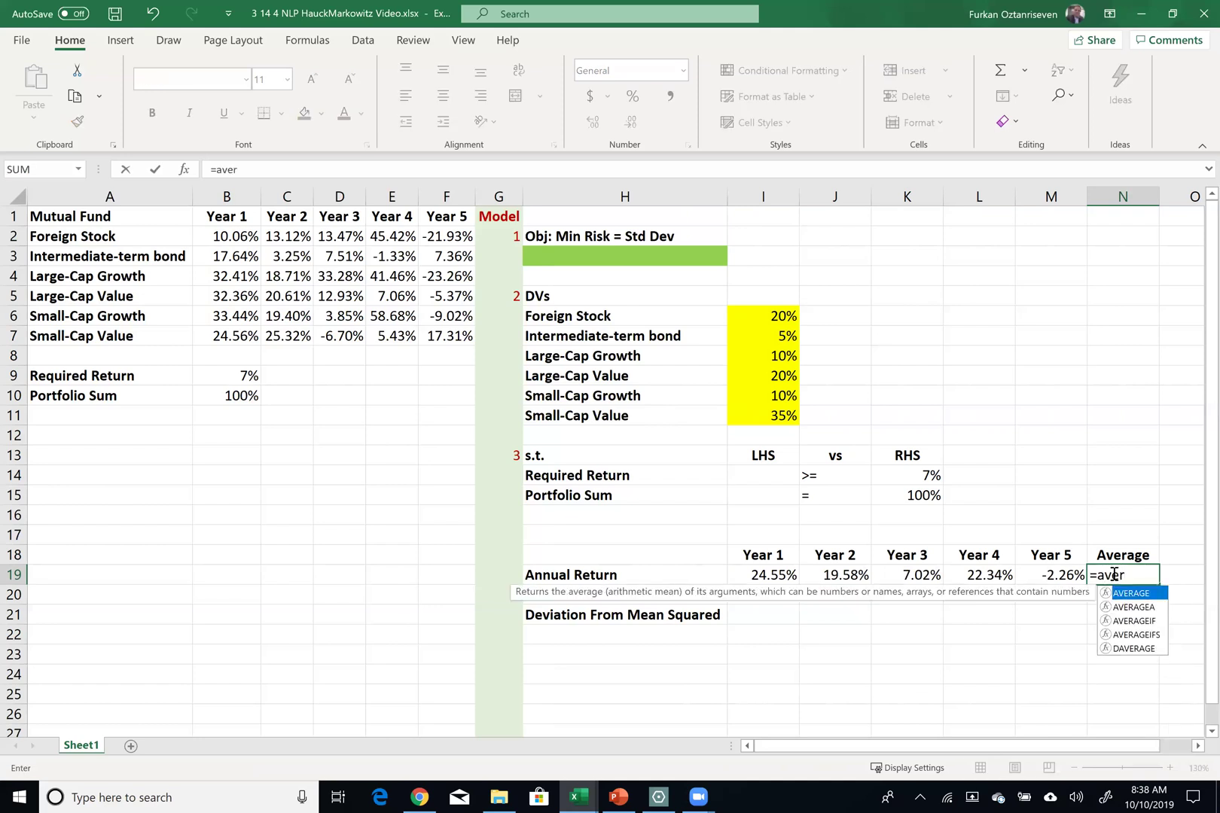
pyautogui.press('Tab')
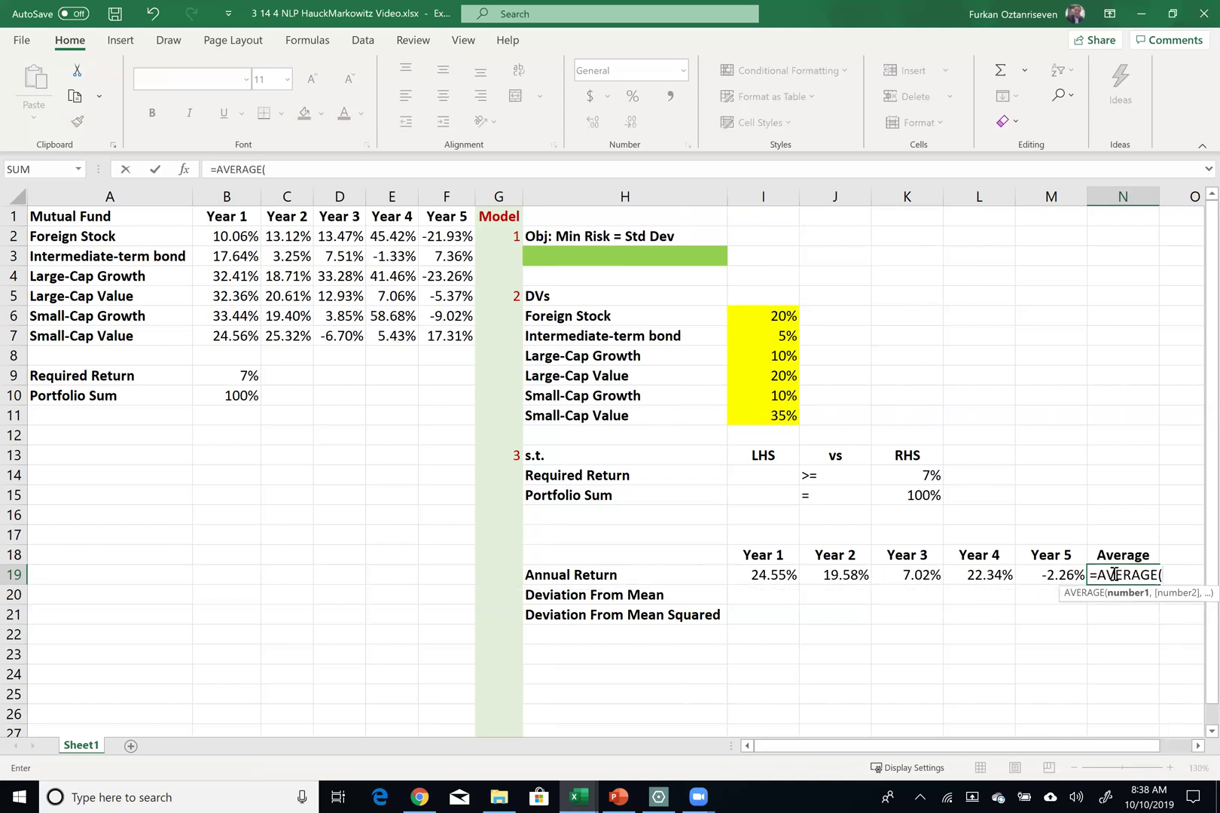
pyautogui.press('Left')
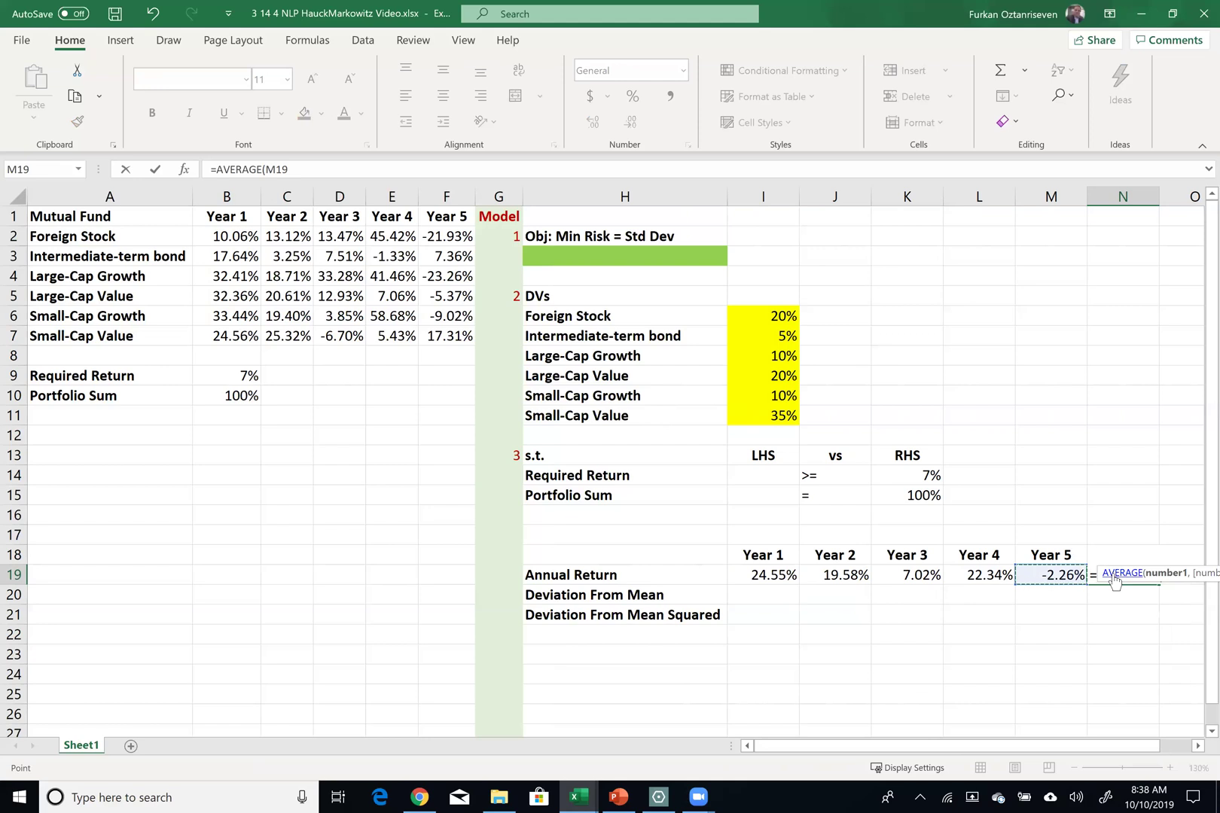
pyautogui.hotkey('shift', 'Left')
pyautogui.hotkey('shift', 'Left')
pyautogui.hotkey('shift', 'Left')
pyautogui.hotkey('shift', 'Left')
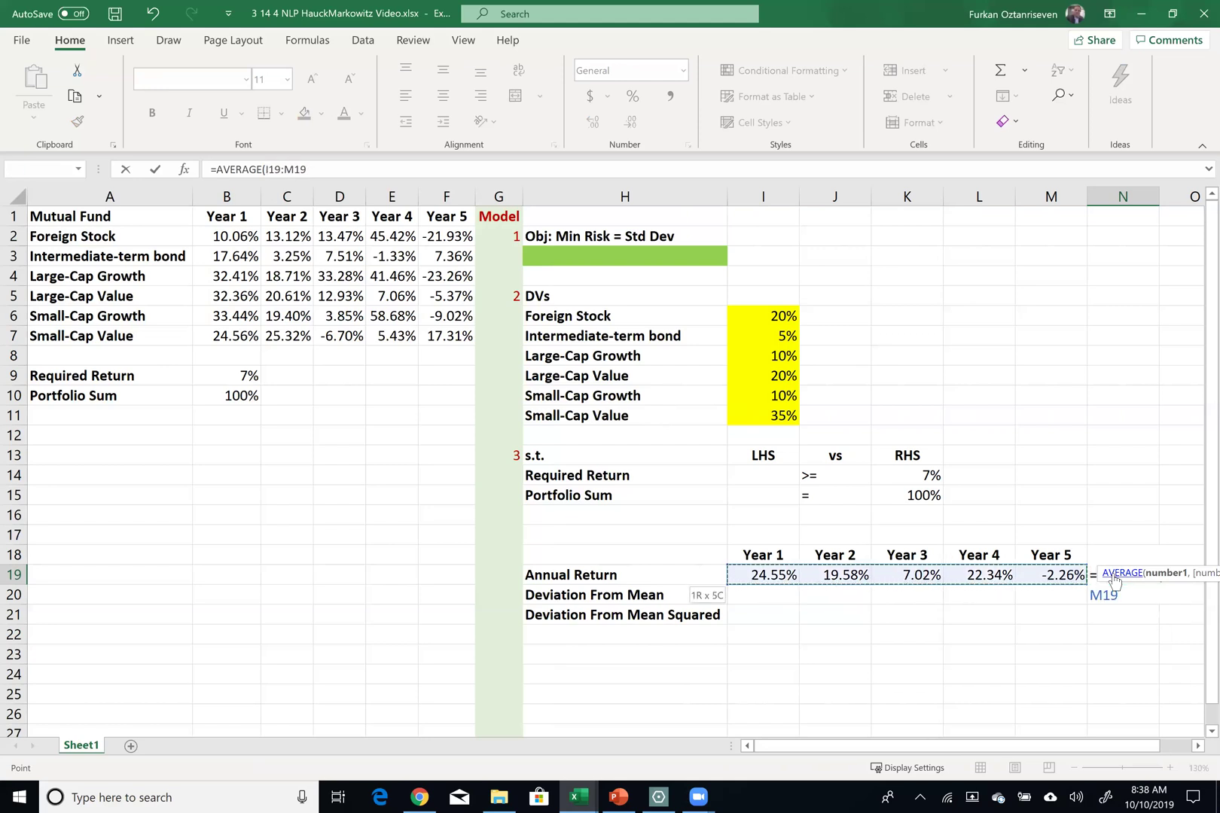
pyautogui.press('Return')
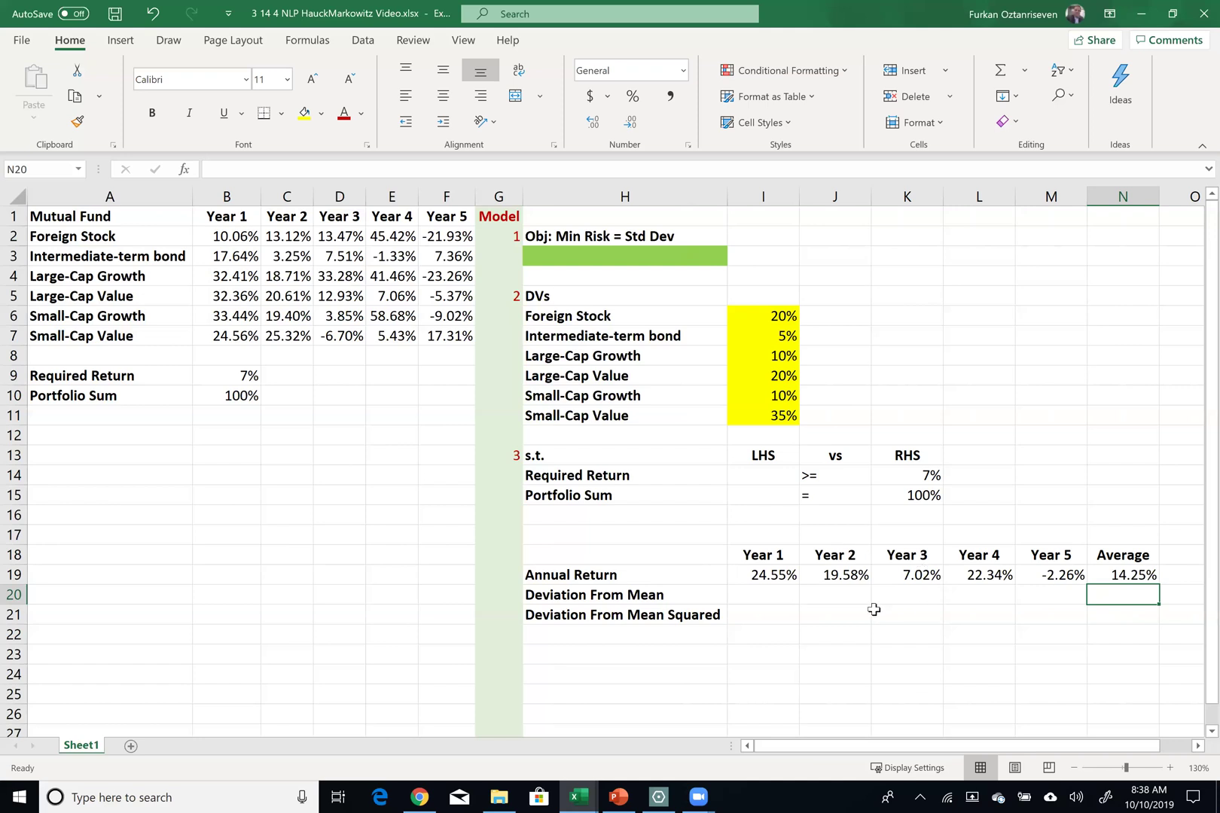
# Step: Shade the average return cell N19 with a light orange fill
pyautogui.click(761, 594)
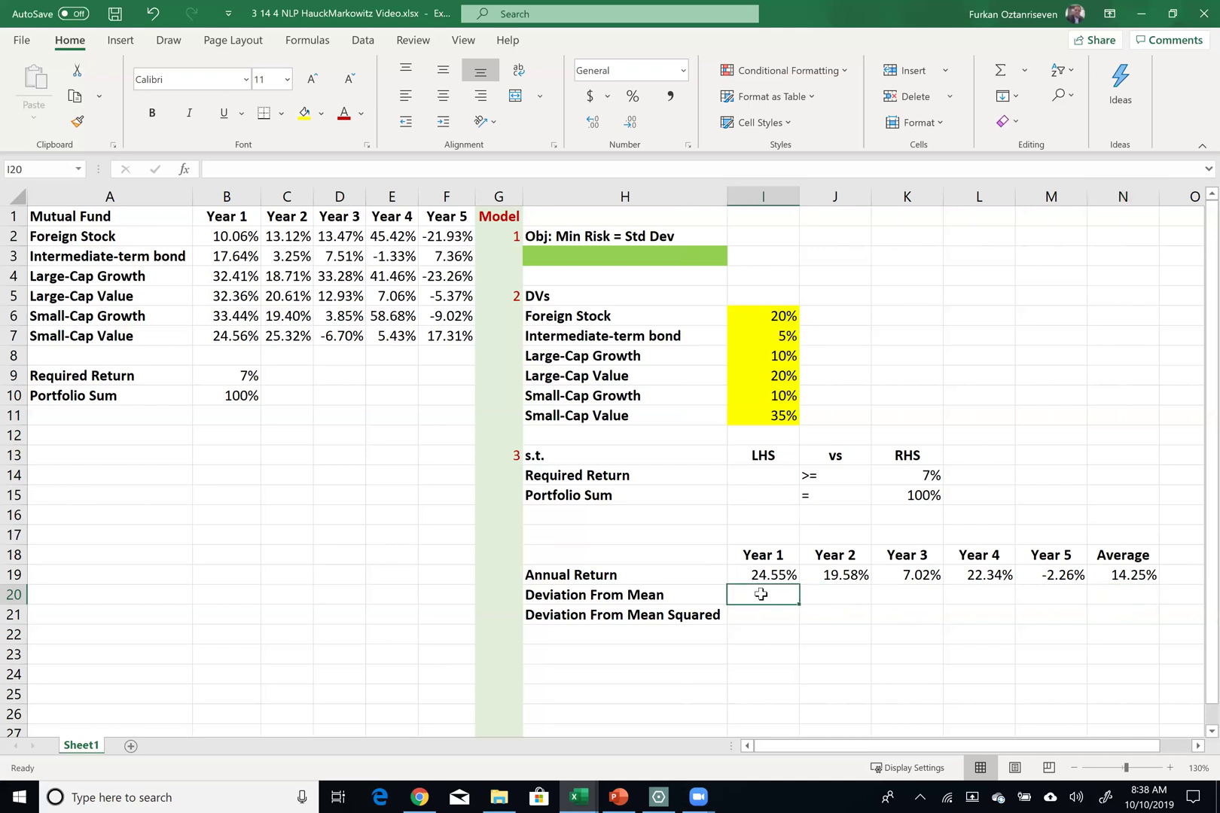
pyautogui.click(1141, 576)
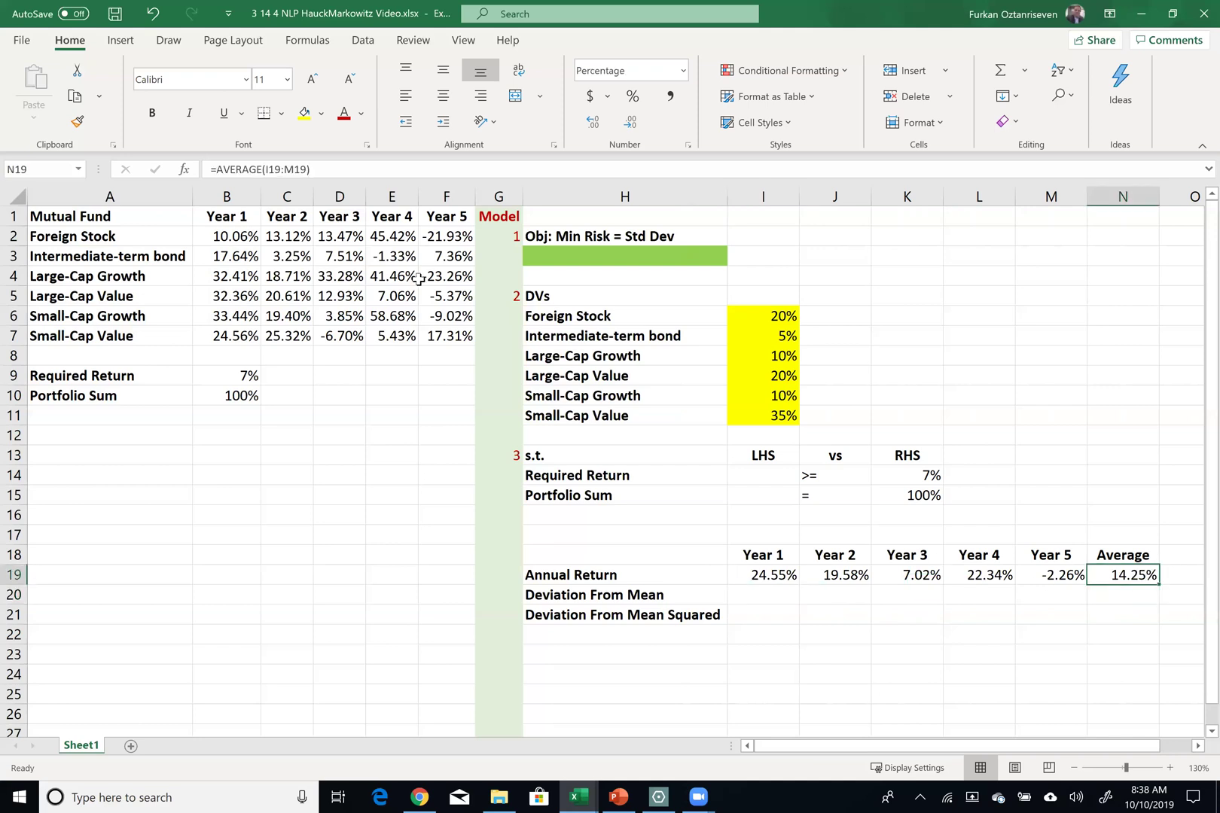
pyautogui.click(321, 113)
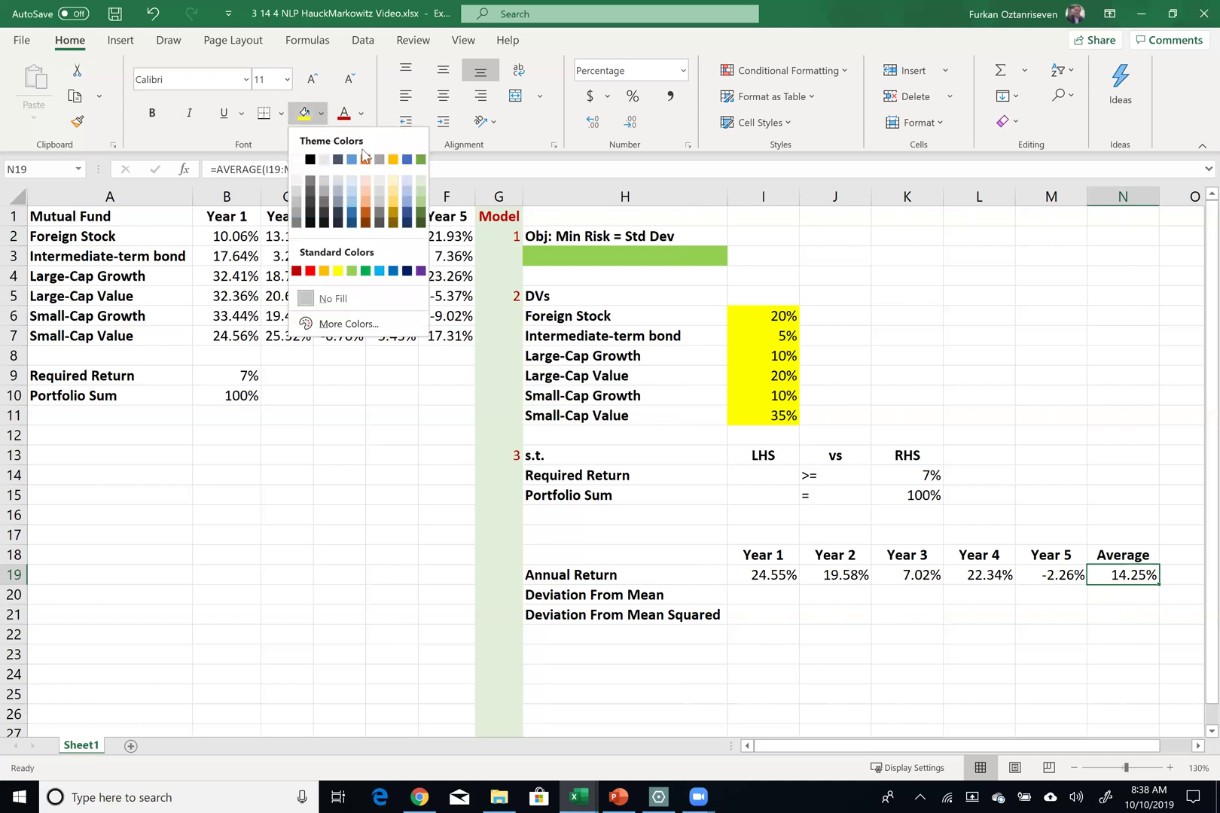
pyautogui.click(368, 182)
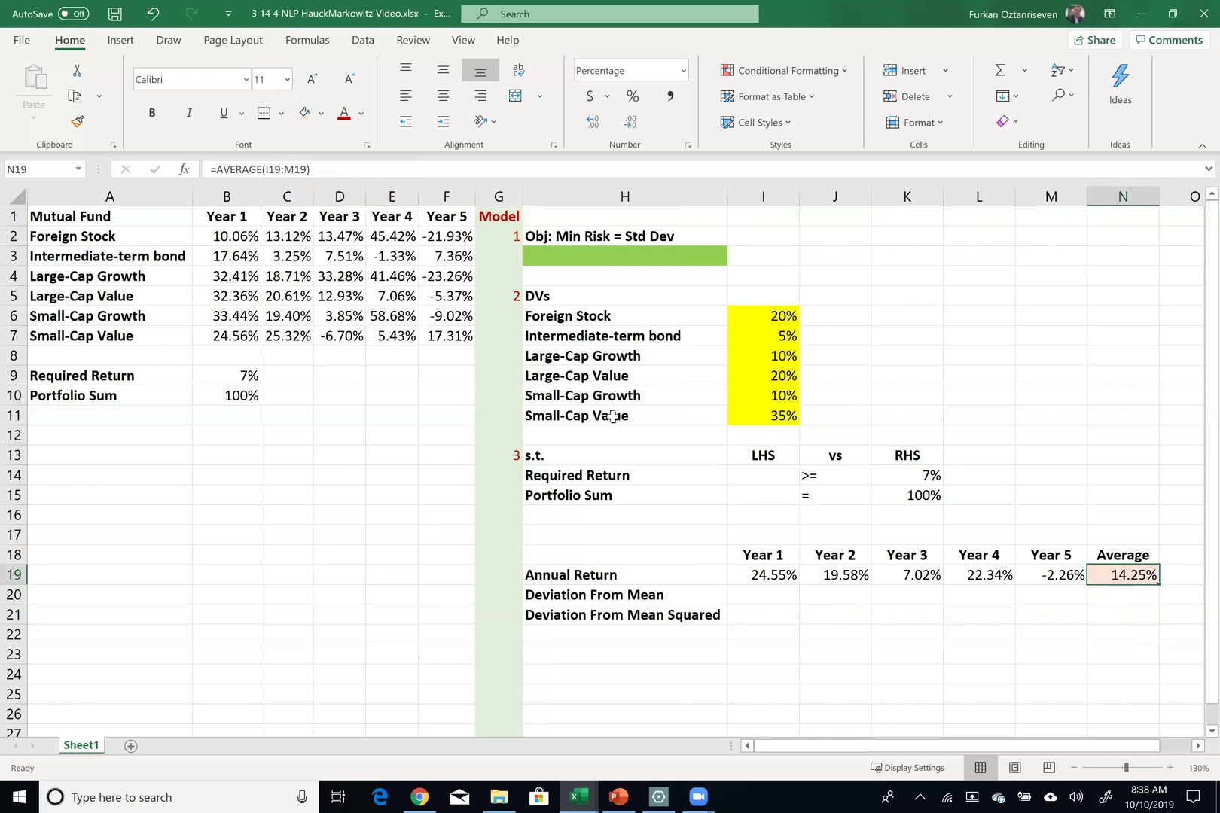
# Step: Enter the deviation from mean formula =I19-$N$19 in I20 and fill it across to M20
pyautogui.click(776, 595)
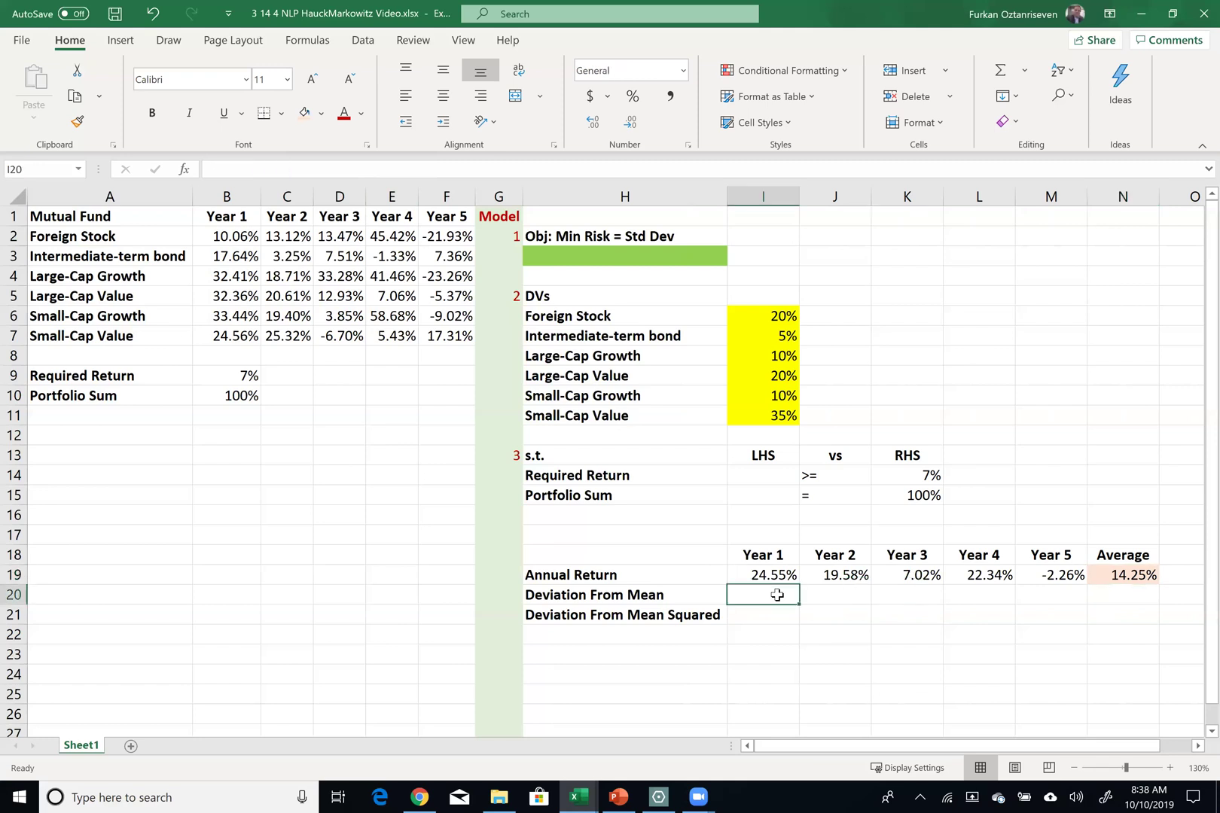
pyautogui.write('=')
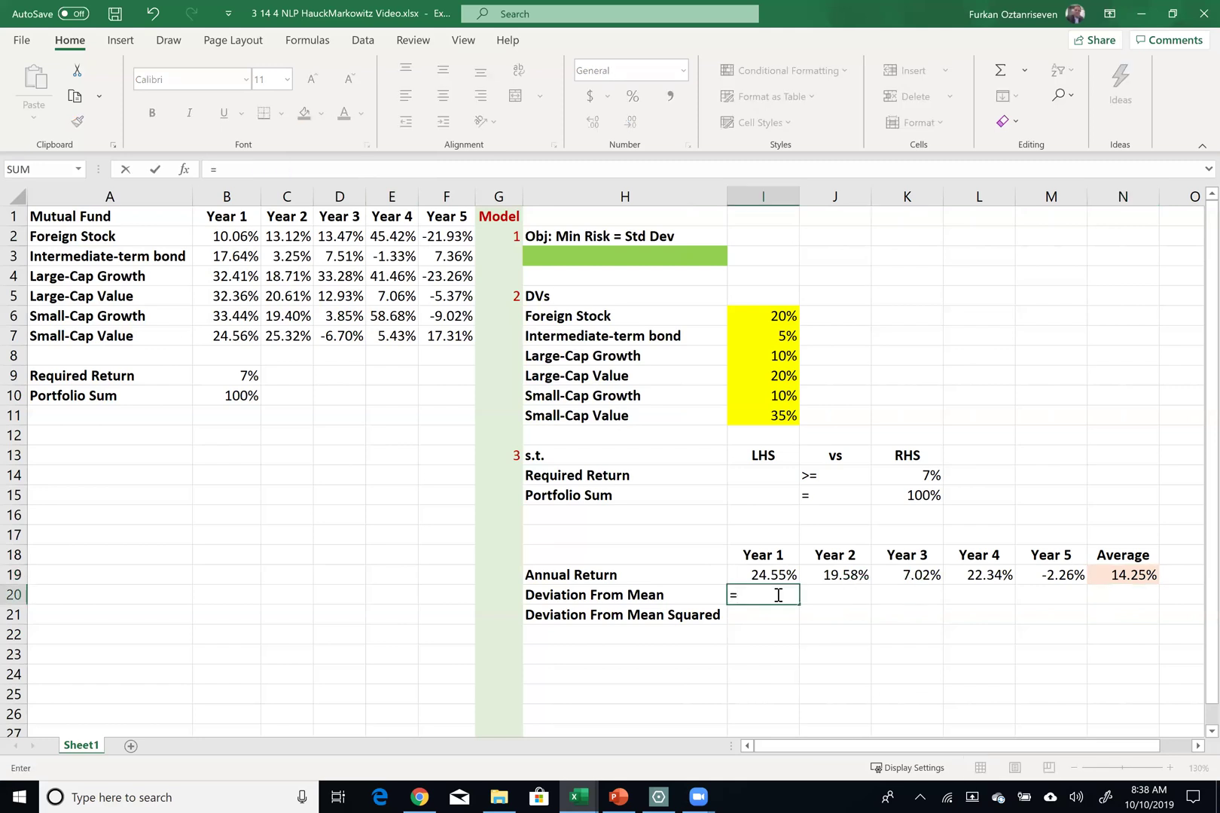
pyautogui.press('Up')
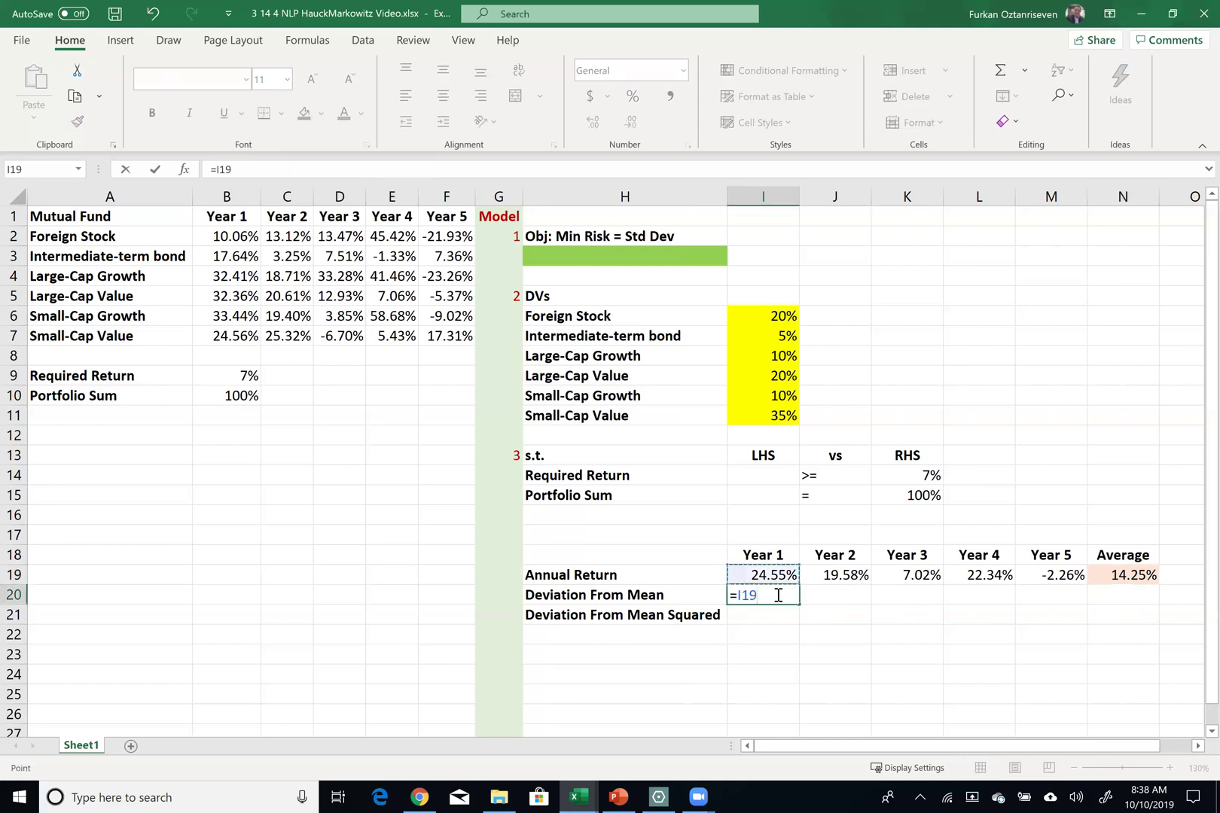
pyautogui.write('-')
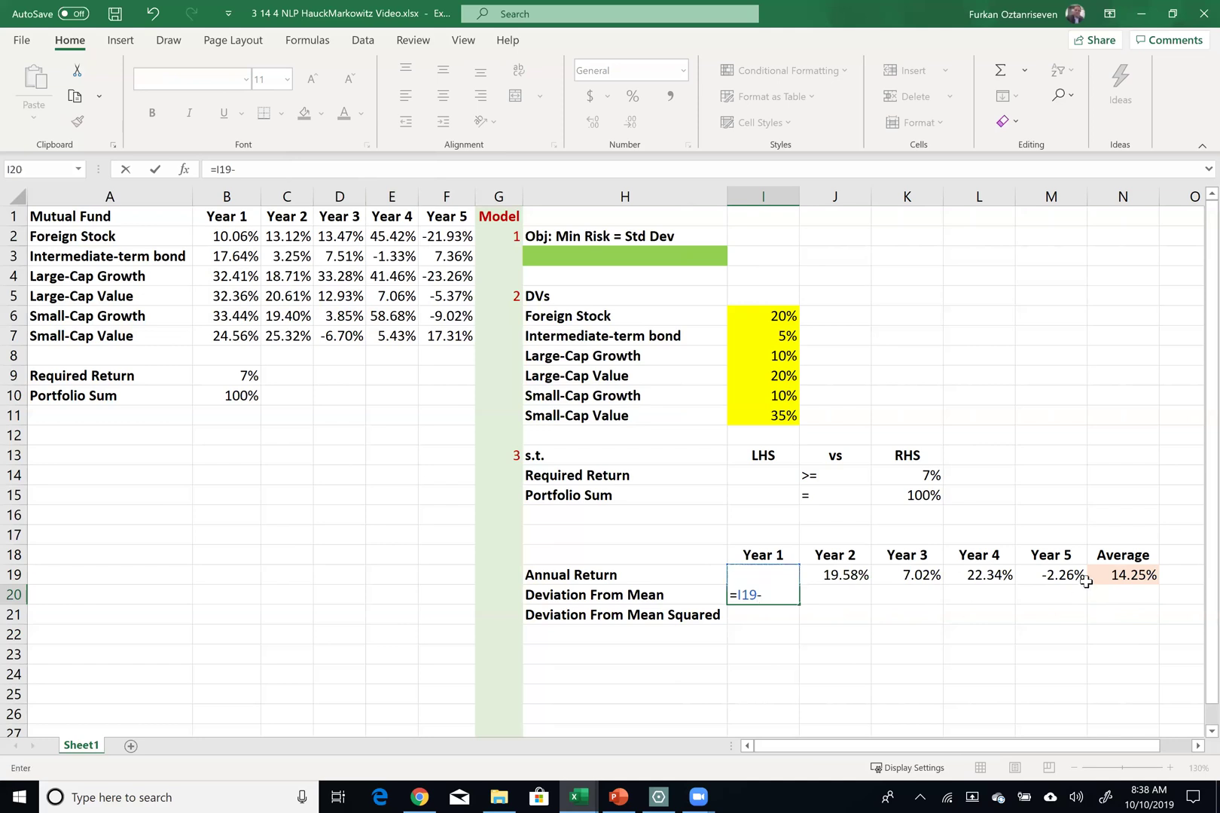
pyautogui.click(1112, 574)
pyautogui.press('F4')
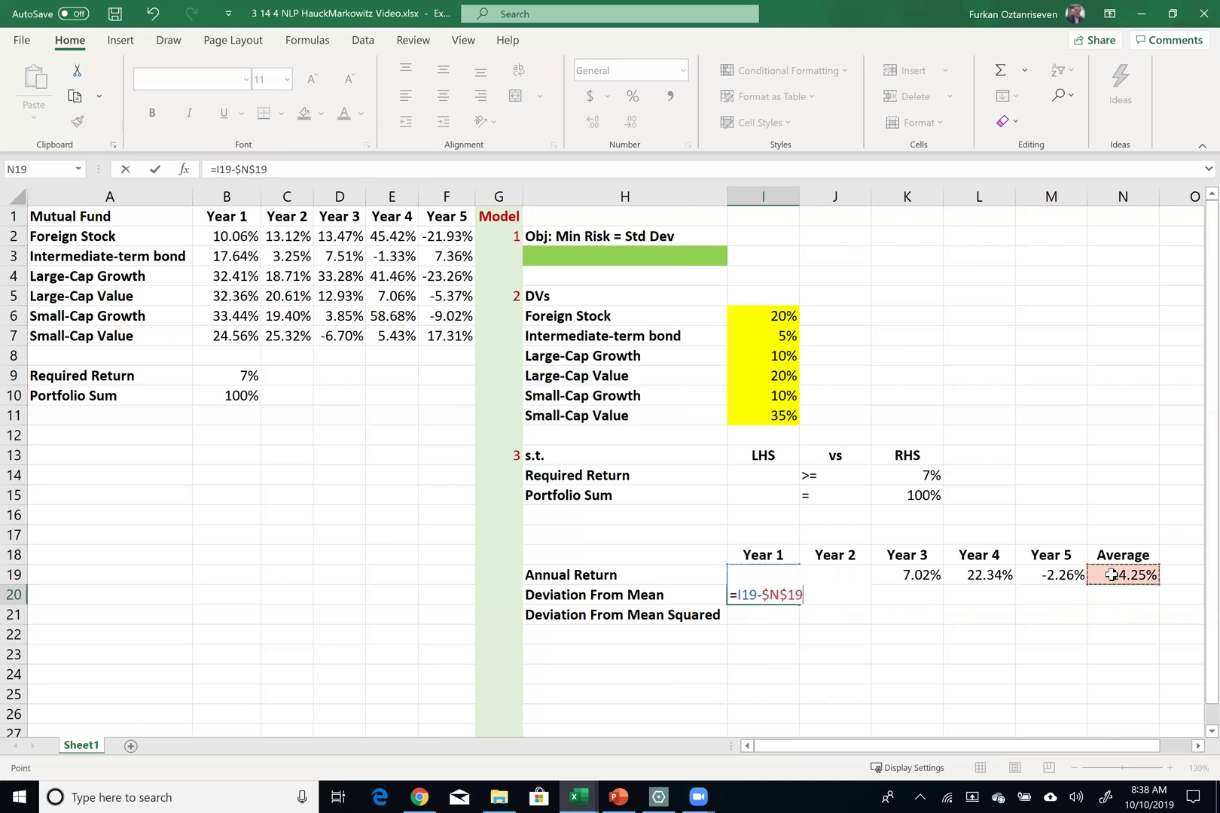
pyautogui.press('Tab')
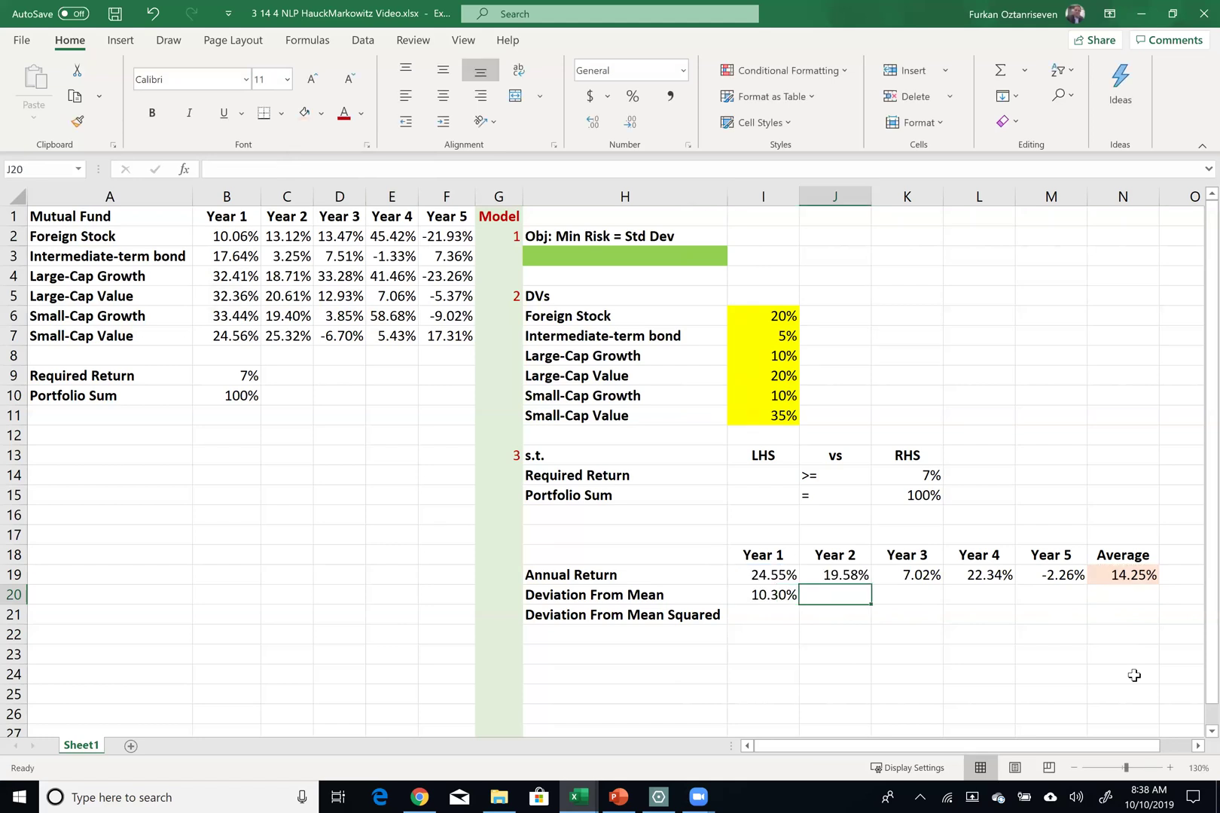
pyautogui.click(760, 594)
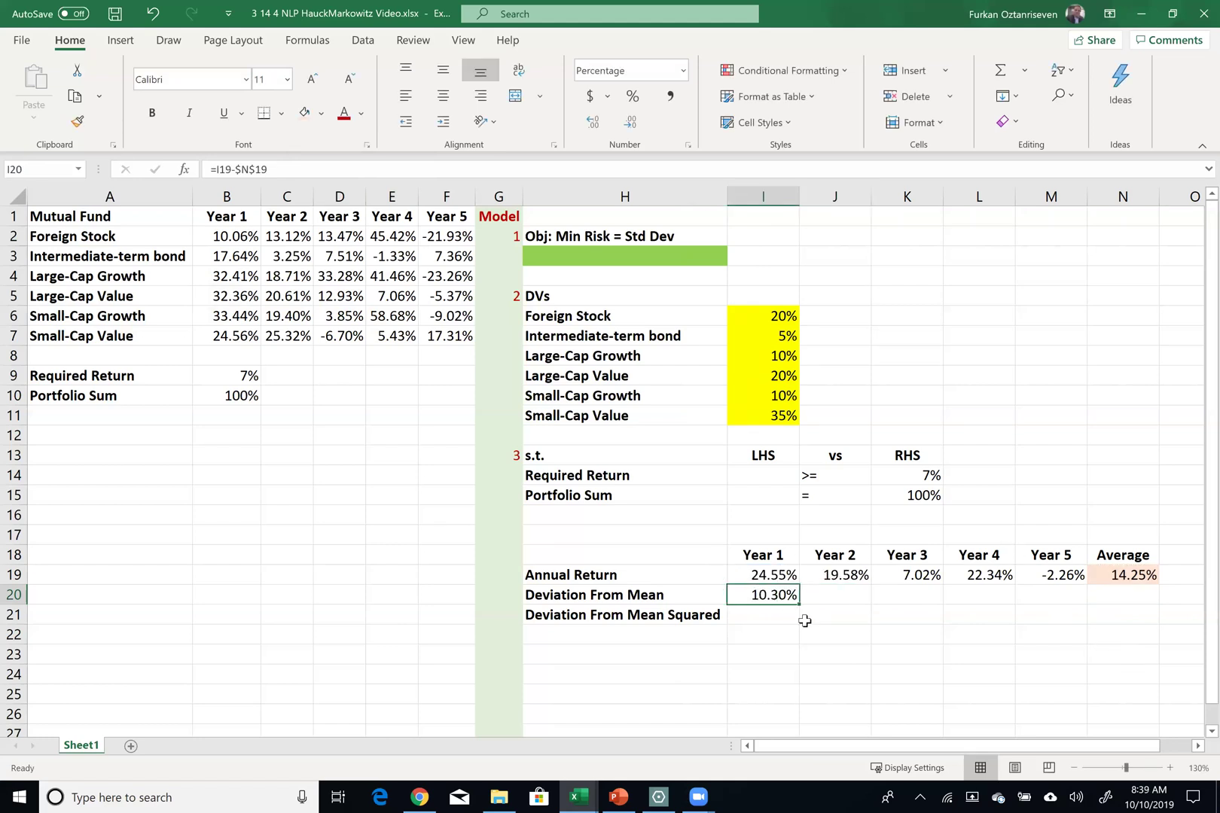
pyautogui.moveTo(801, 603); pyautogui.dragTo(1070, 603)
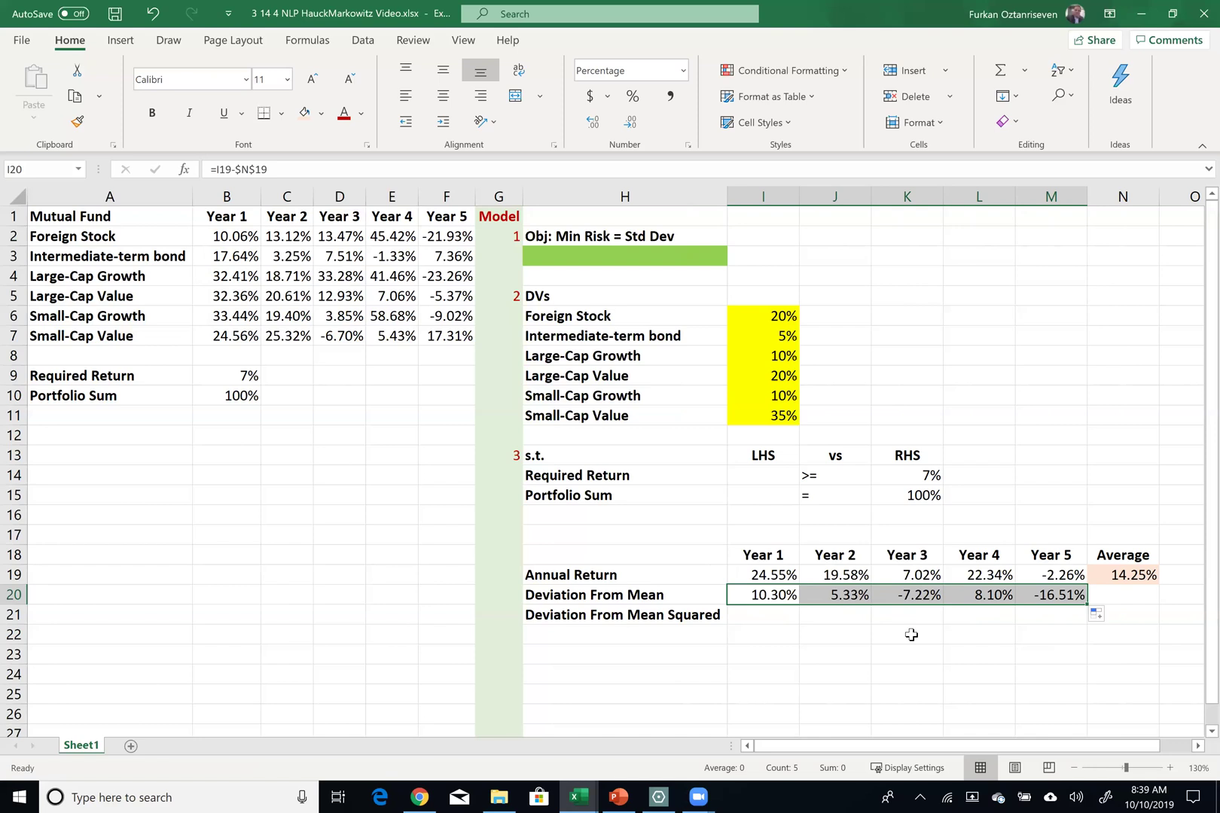
# Step: Enter the squared deviation formula =I20^2 in I21 and fill it across to M21
pyautogui.click(757, 614)
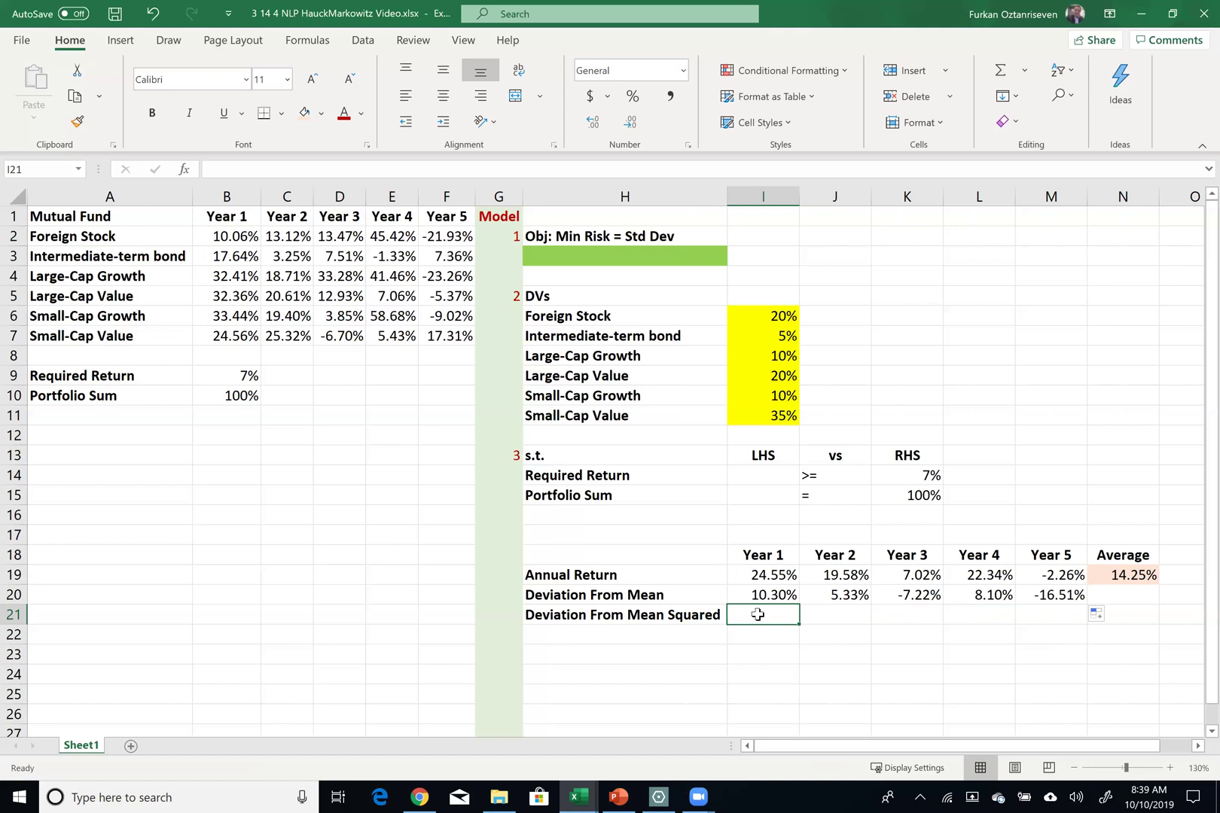
pyautogui.write('=')
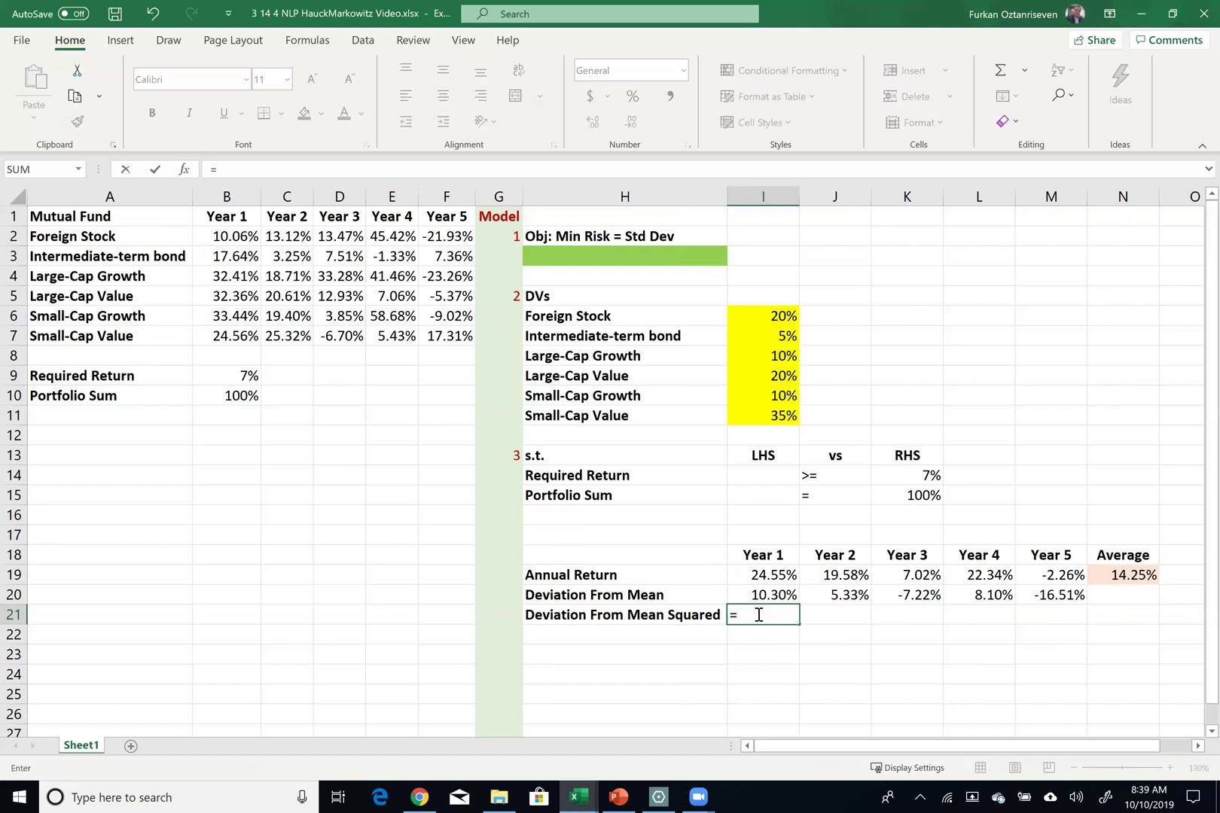
pyautogui.click(772, 595)
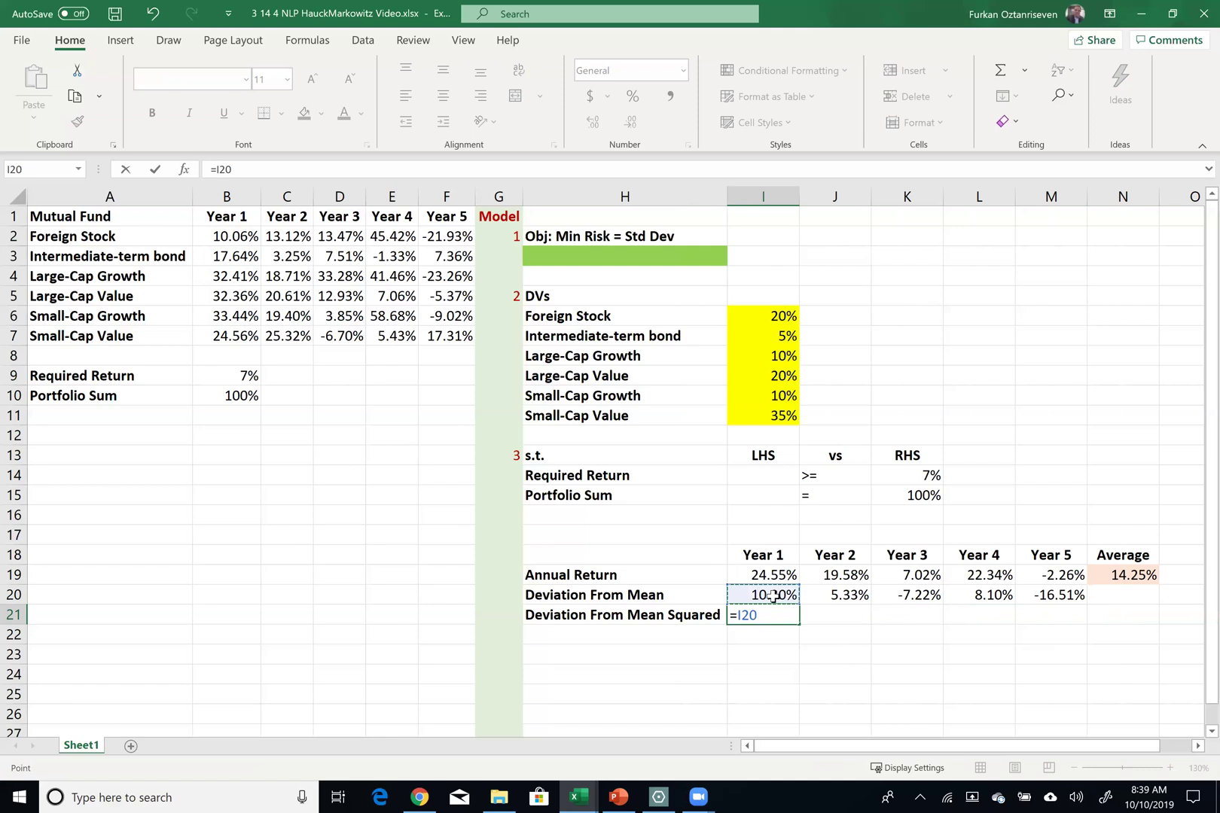
pyautogui.write('^')
pyautogui.press('Return')
pyautogui.press('Up')
pyautogui.moveTo(799, 625); pyautogui.dragTo(1074, 625)
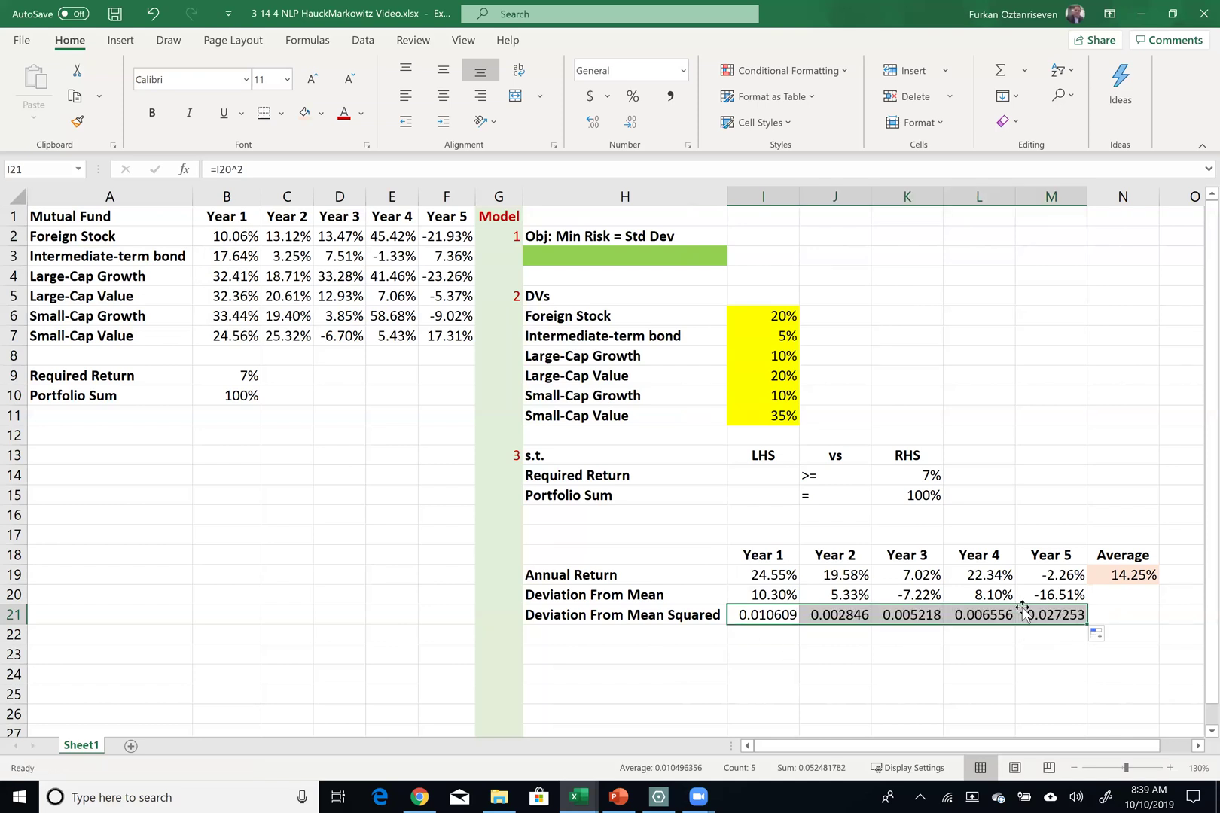
# Step: Enter the standard deviation objective formula =SQRT(SUM(I21:M21)/COUNT(I21:M21)) in H3
pyautogui.click(559, 259)
pyautogui.write('=')
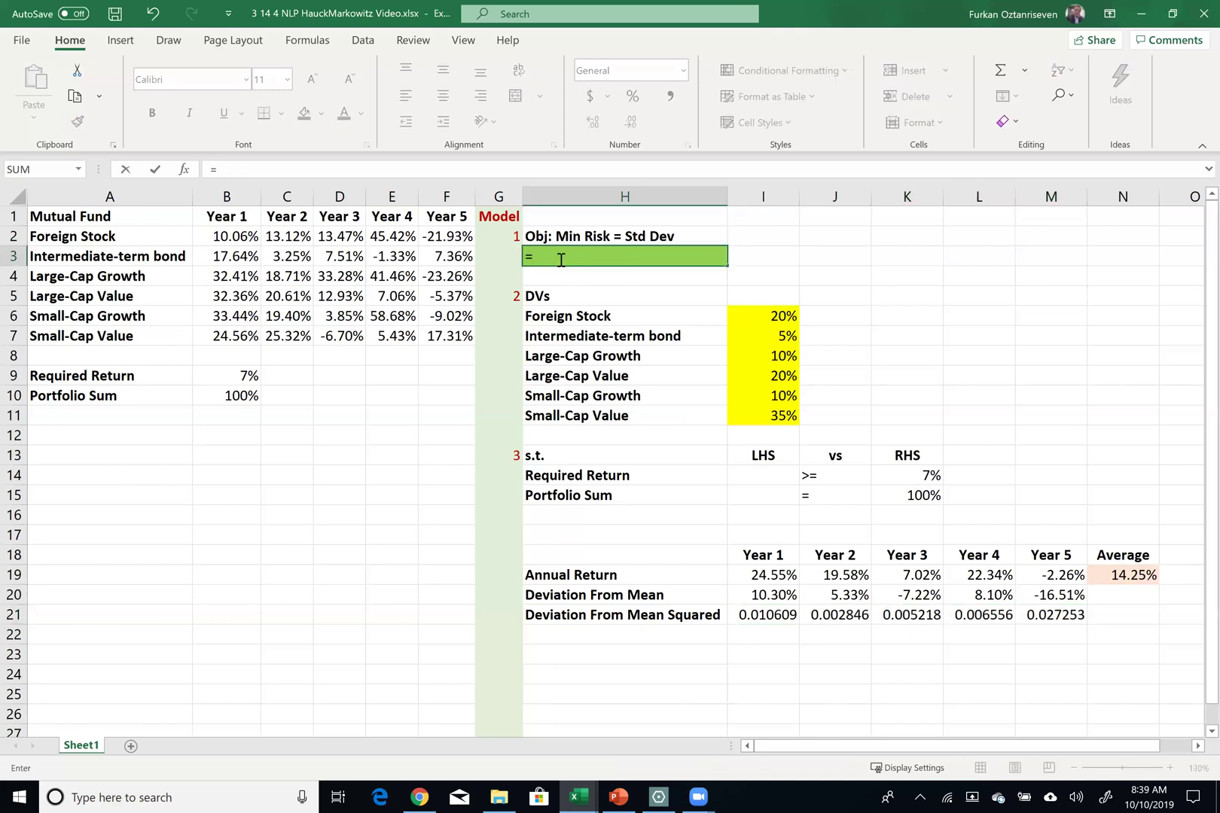
pyautogui.write('sq')
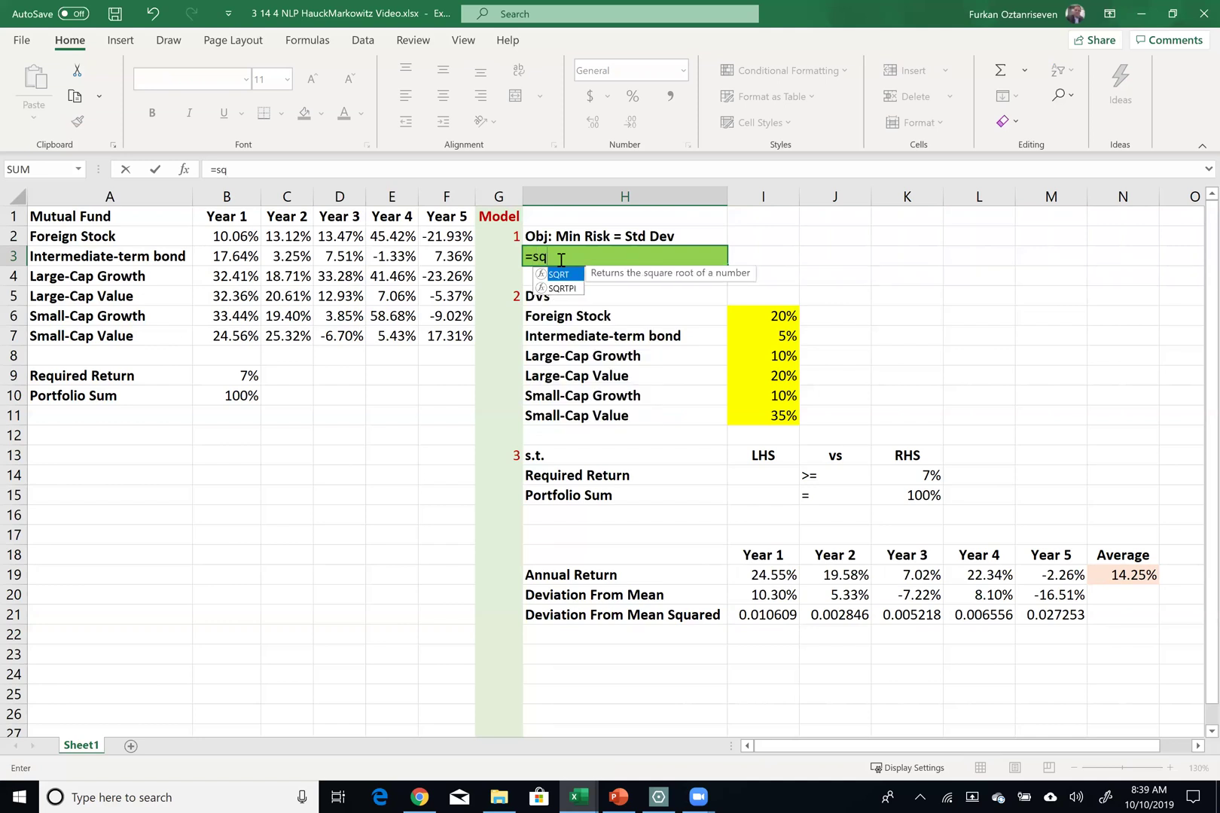
pyautogui.doubleClick(559, 274)
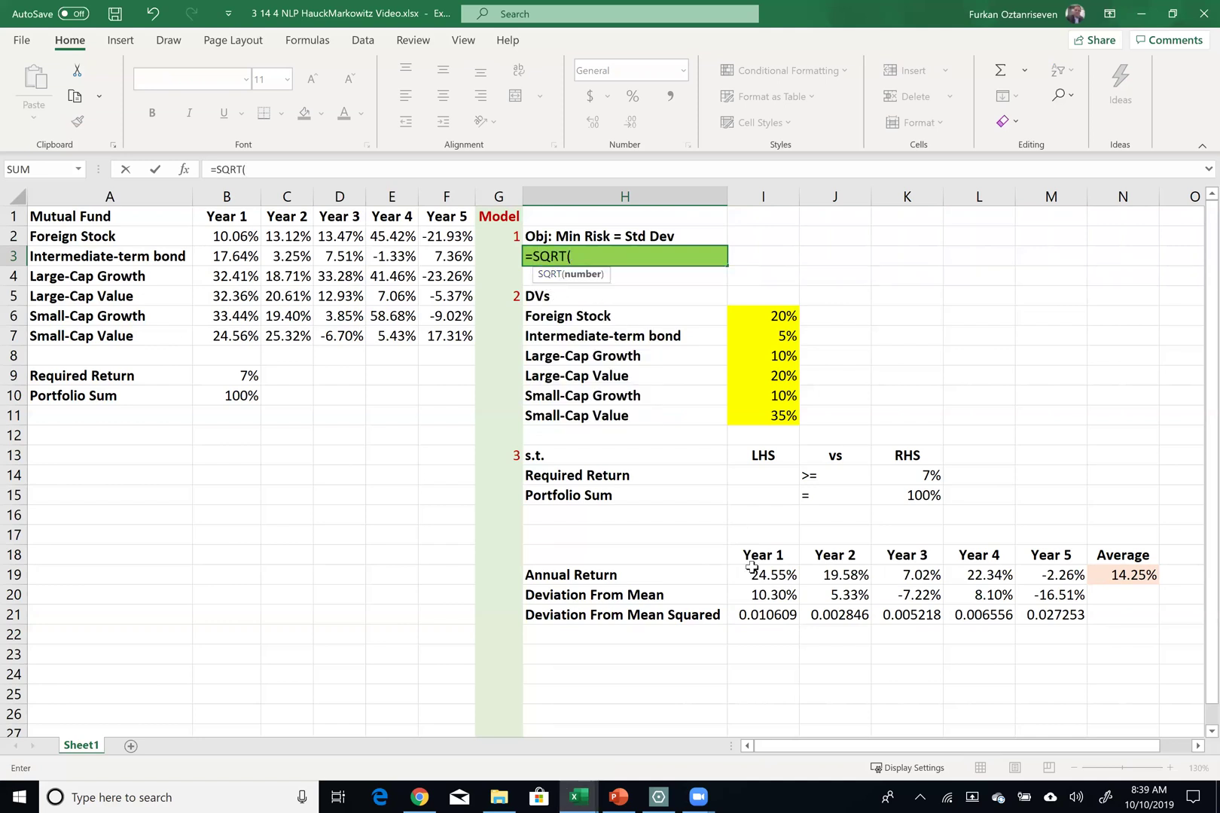
pyautogui.write('sum(')
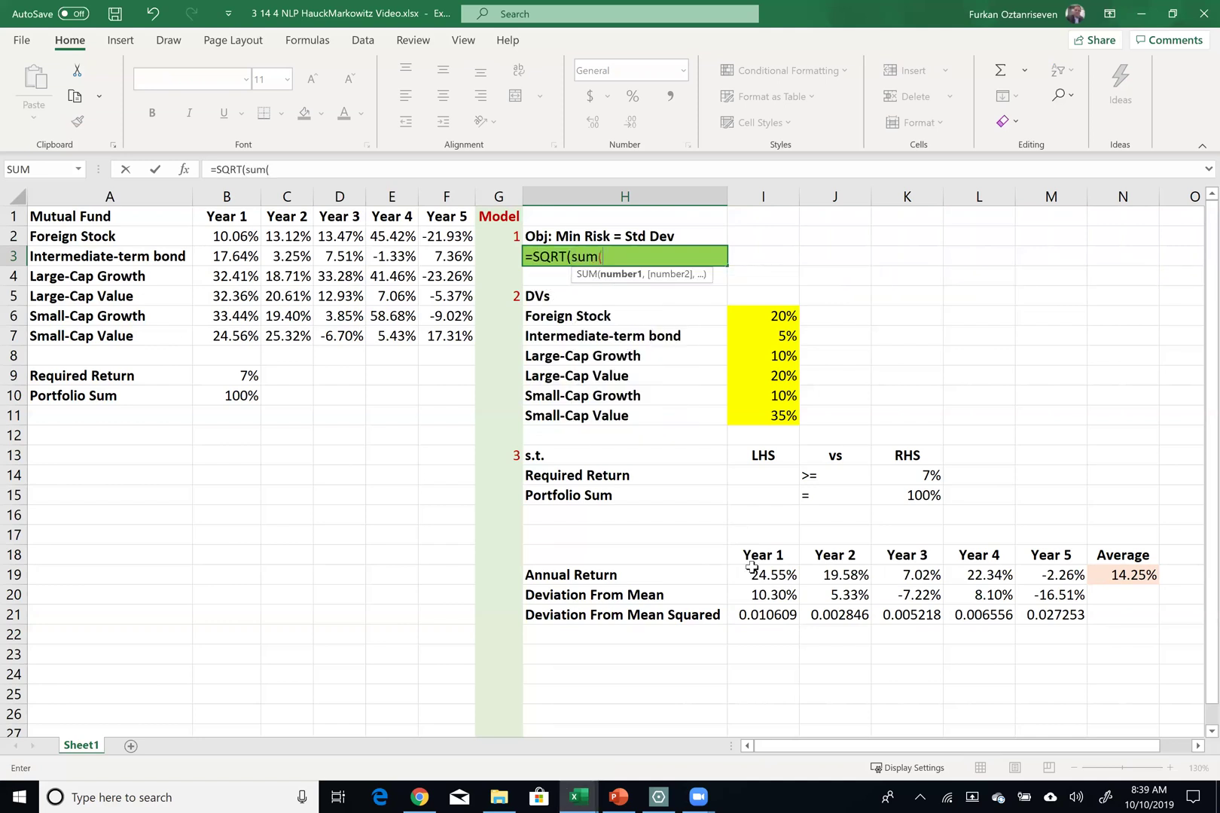
pyautogui.moveTo(773, 615); pyautogui.dragTo(1042, 617)
pyautogui.write(')')
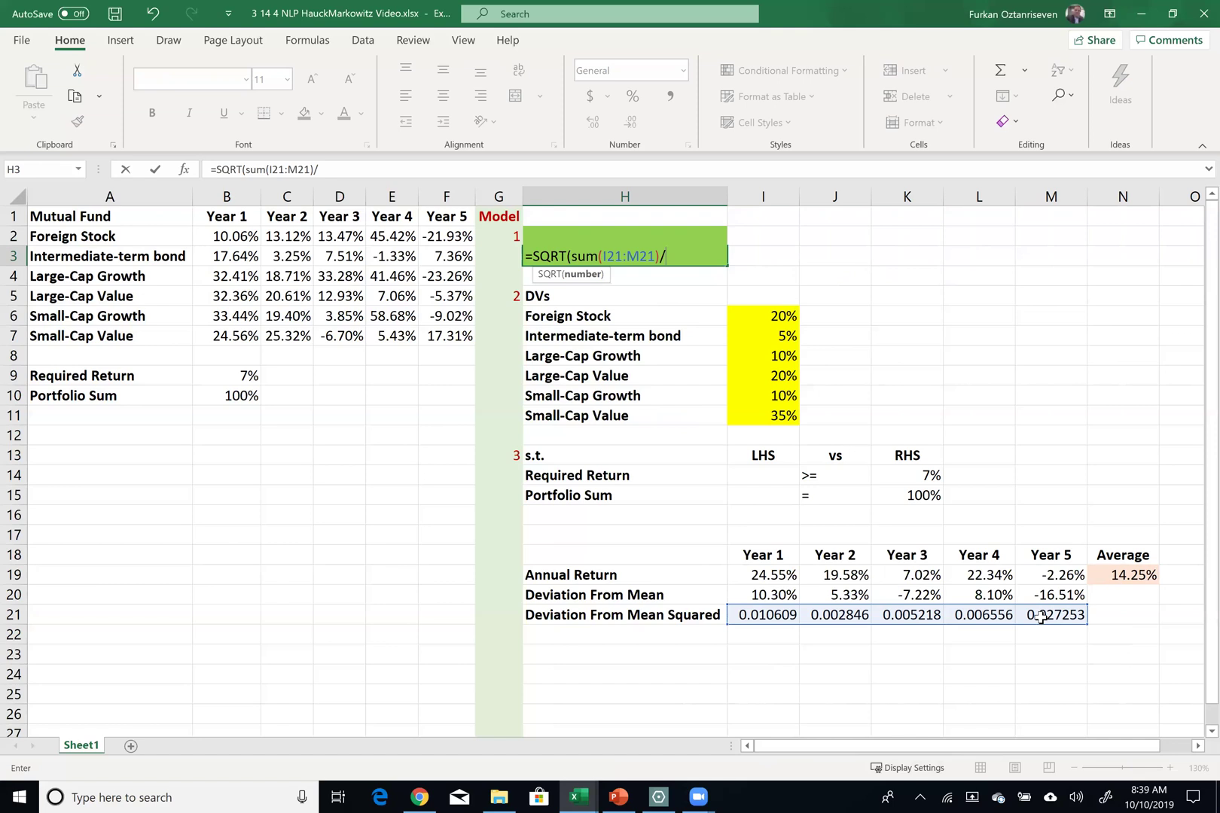
pyautogui.write('/count')
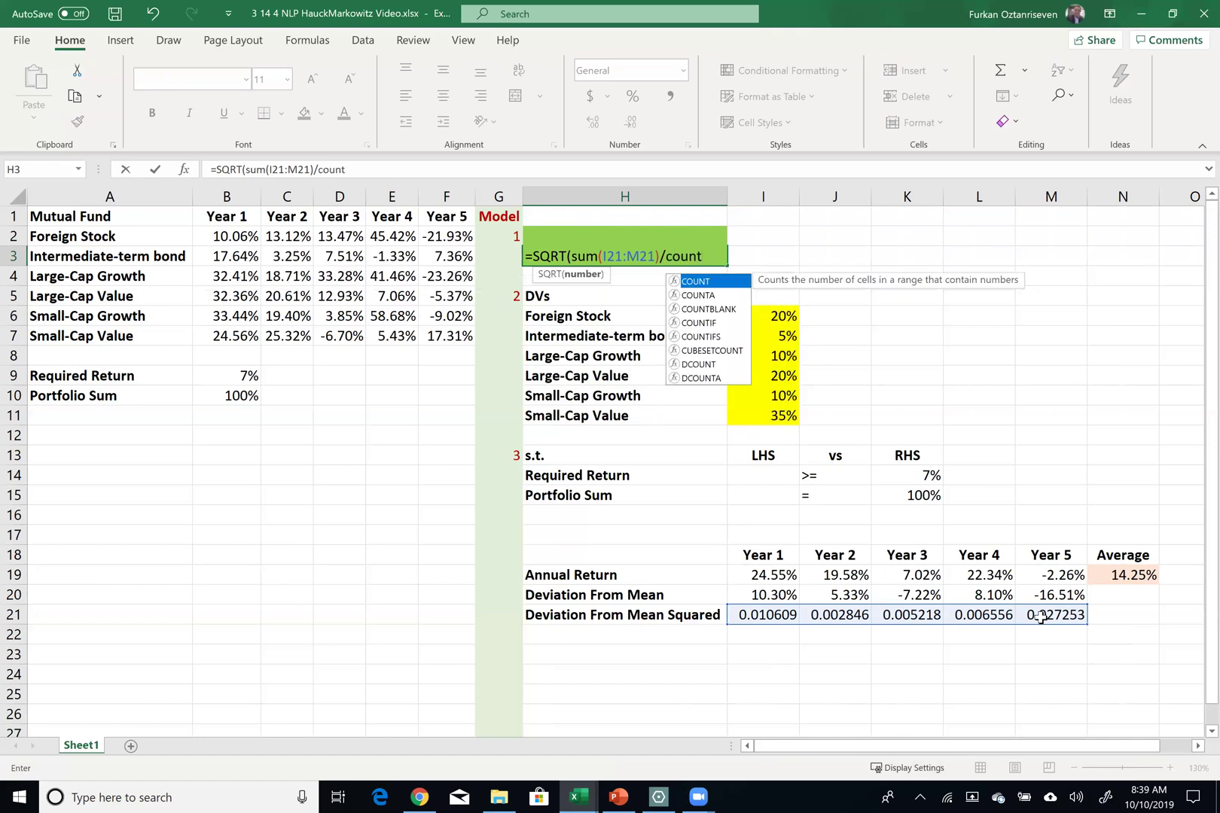
pyautogui.write('(')
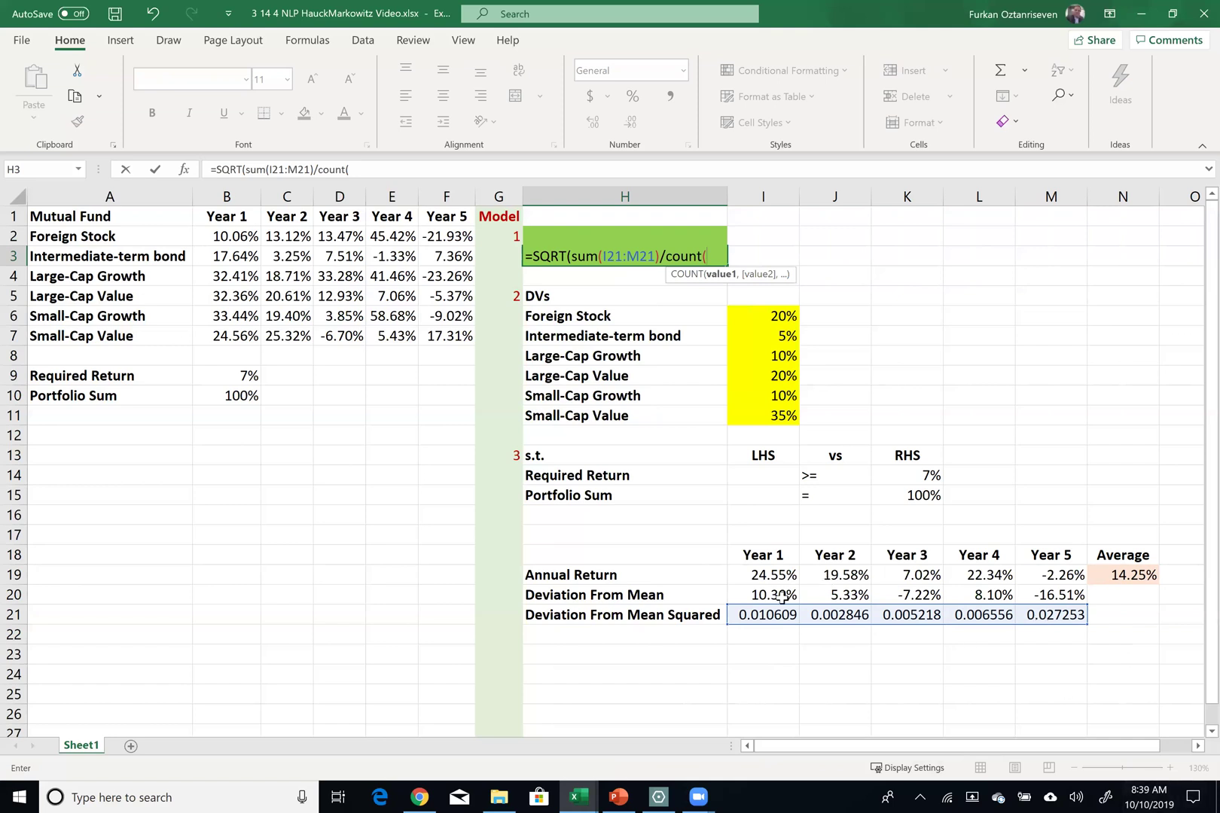
pyautogui.moveTo(769, 615); pyautogui.dragTo(1040, 616)
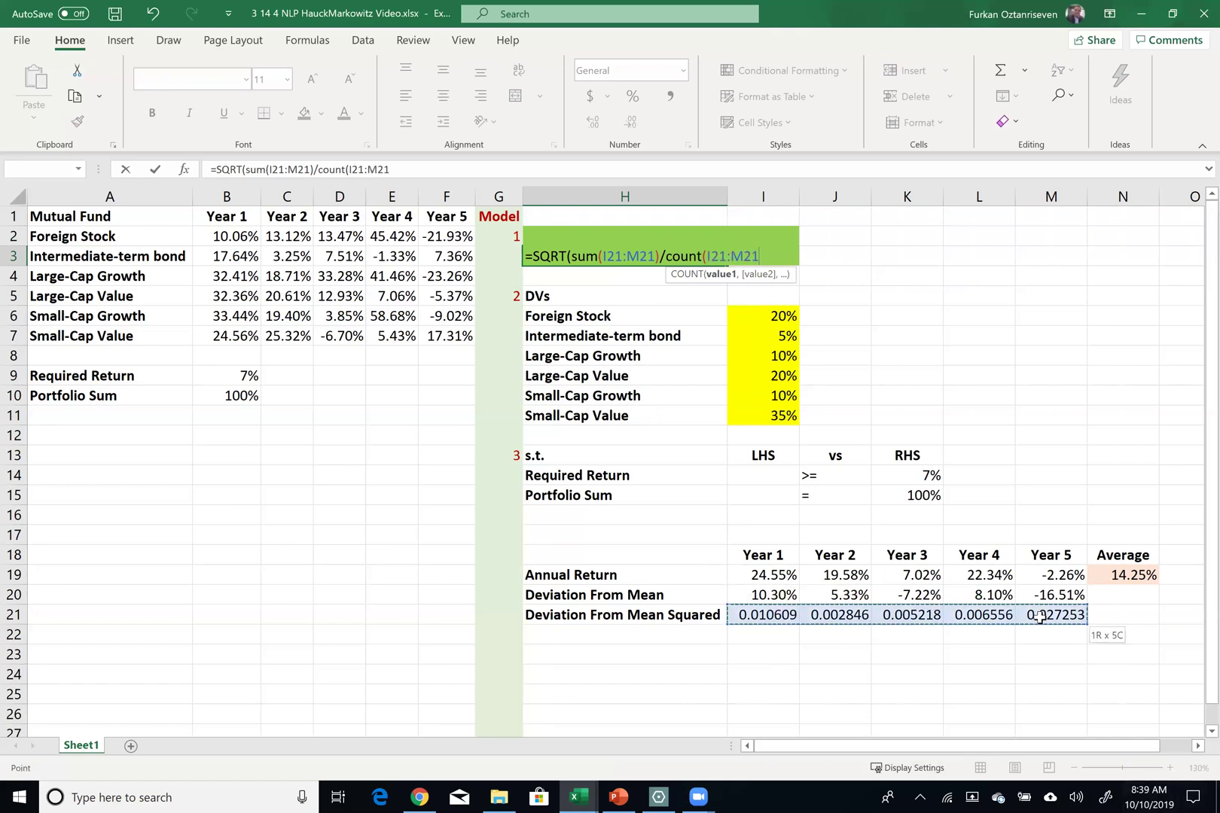
pyautogui.write('))')
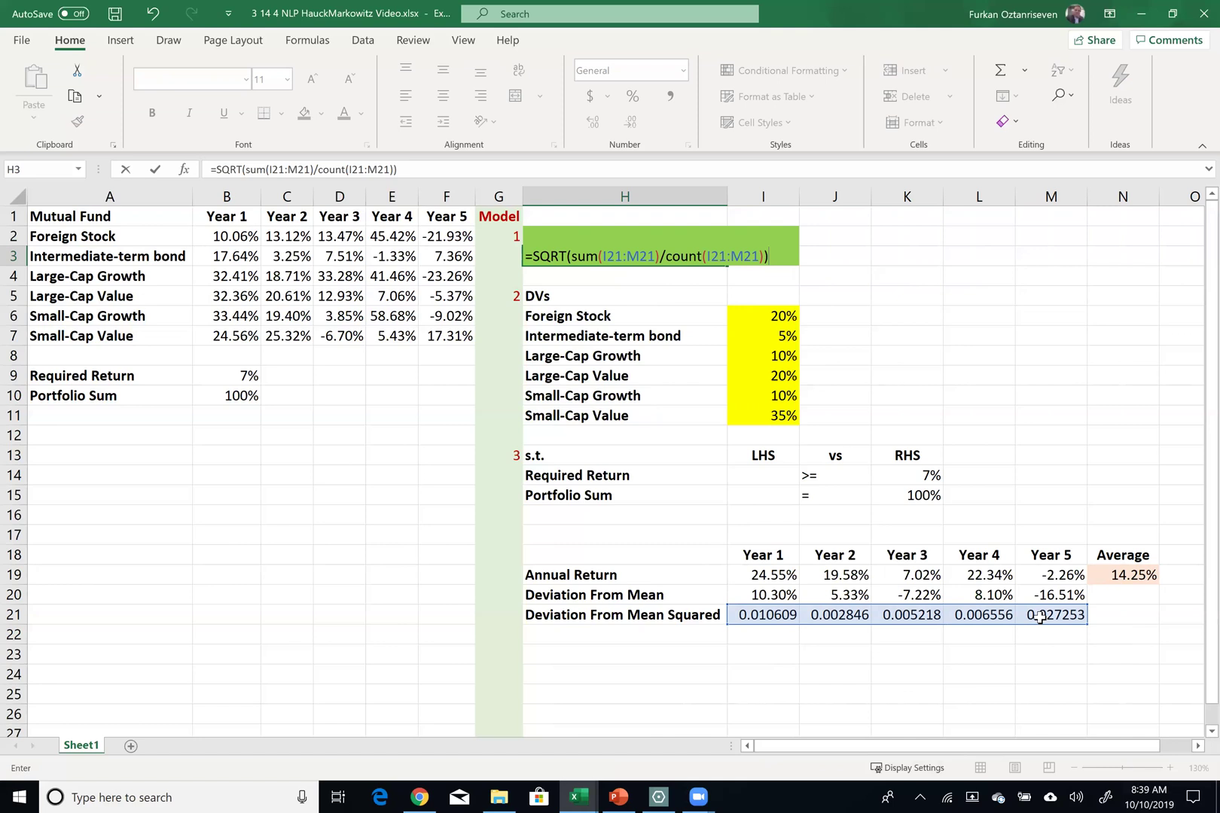
pyautogui.press('Return')
# Step: Format the objective cell H3 as a percentage with two decimal places
pyautogui.click(664, 255)
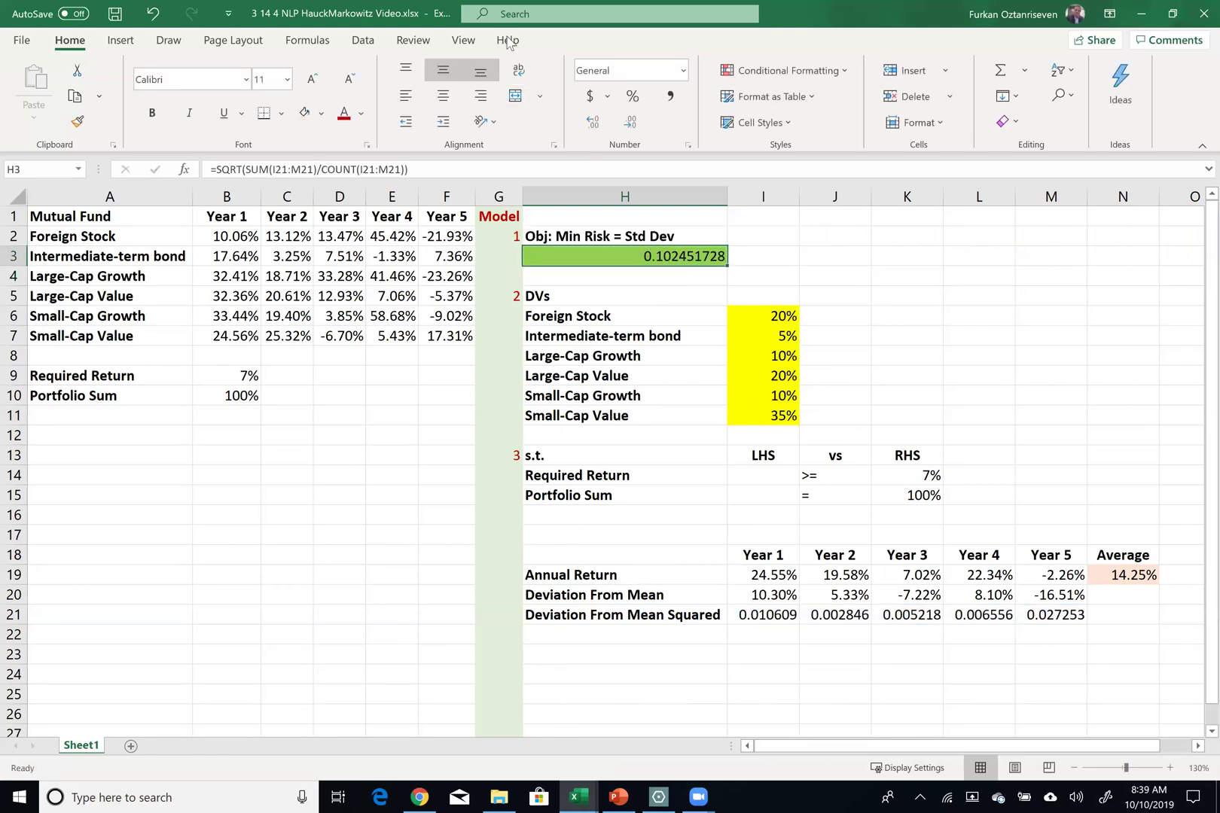
pyautogui.click(633, 96)
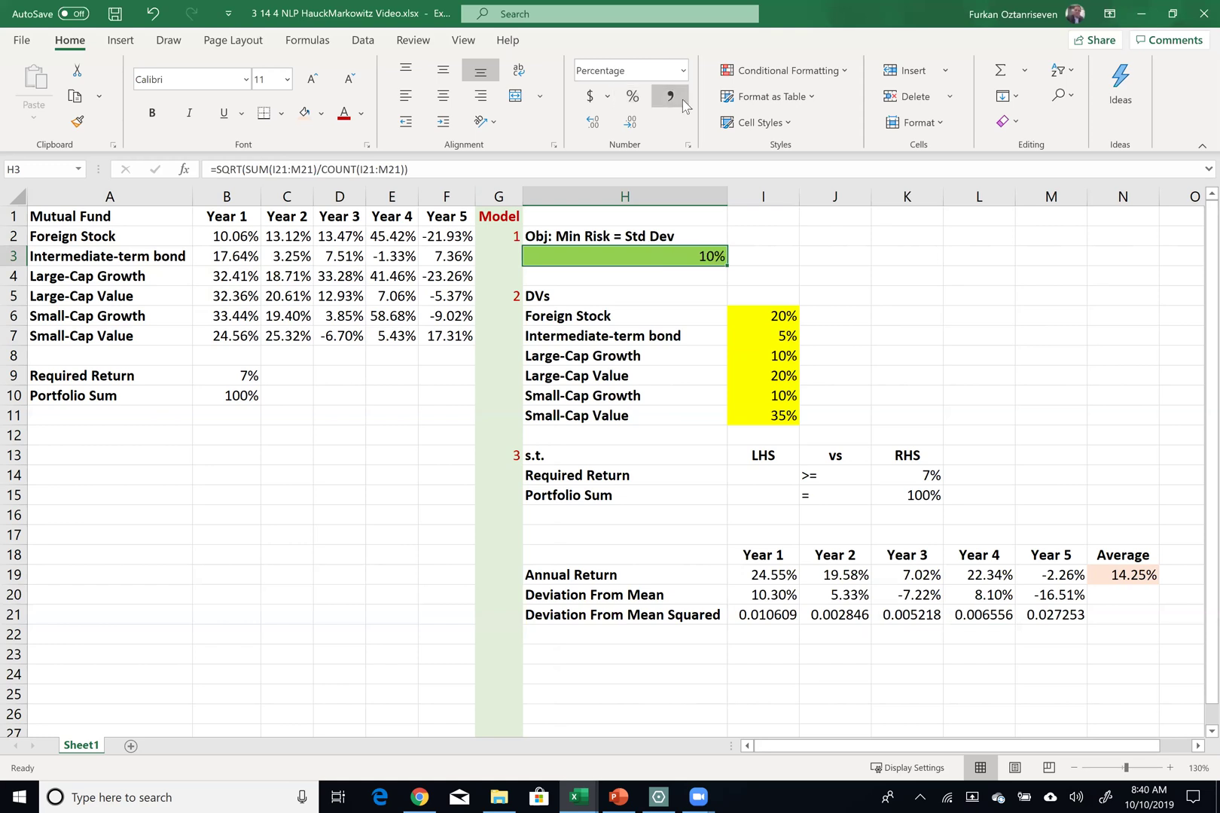
pyautogui.click(595, 122)
pyautogui.click(595, 122)
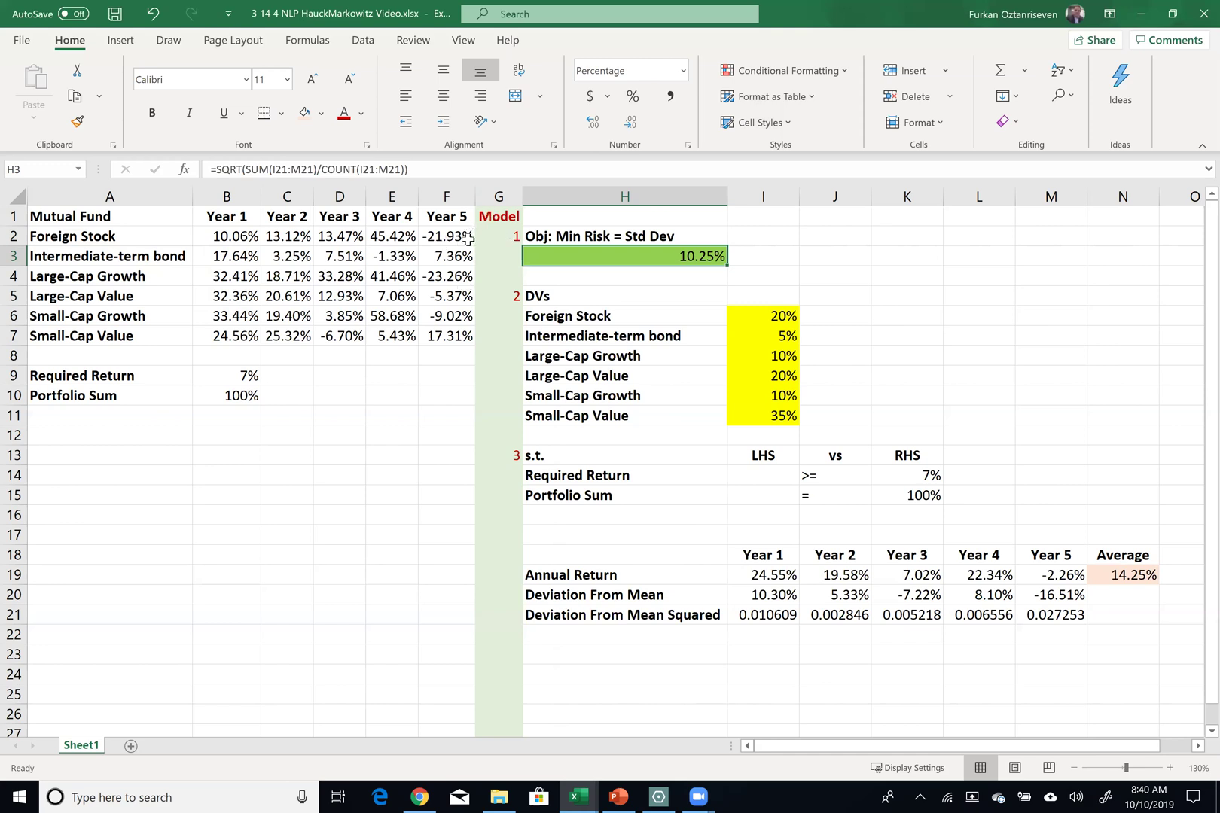
pyautogui.click(396, 271)
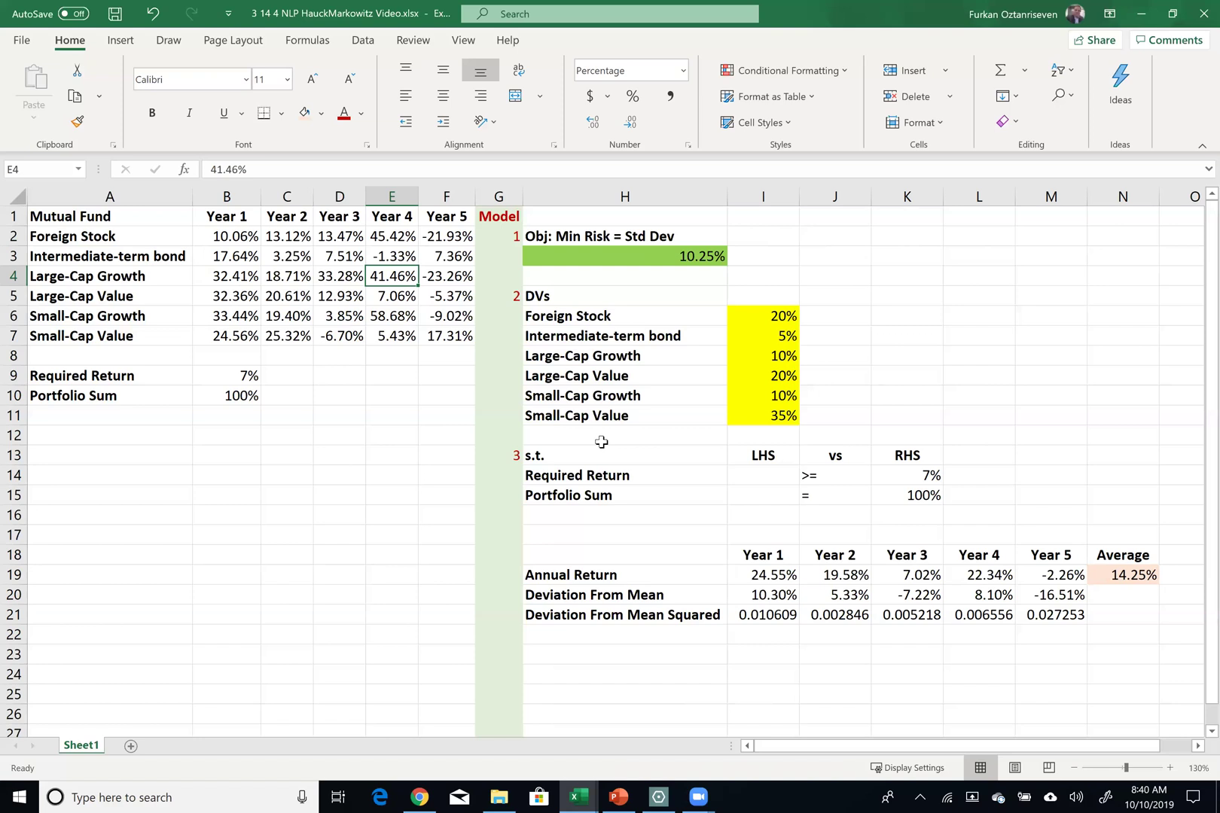
# Step: Link the Required Return constraint's LHS cell I14 to the average annual return with =N19
pyautogui.click(744, 493)
pyautogui.click(748, 476)
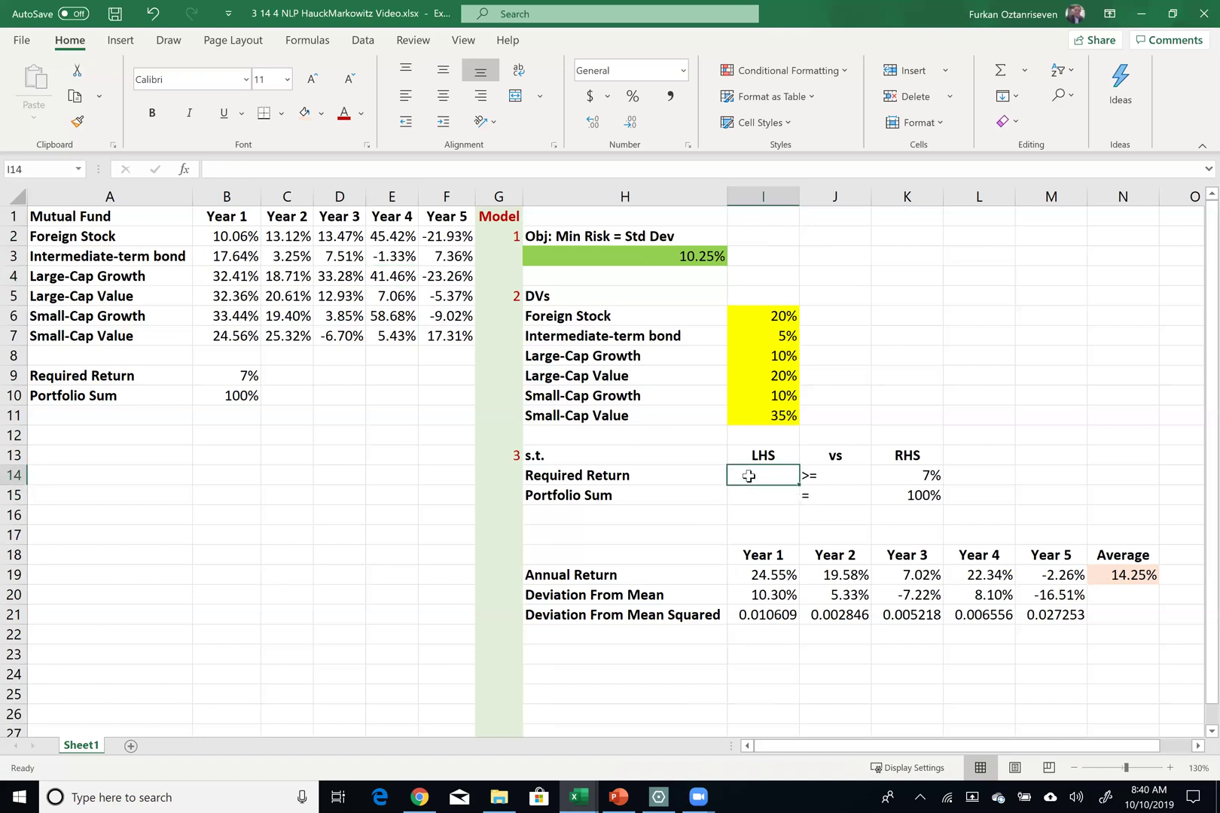
pyautogui.write('=')
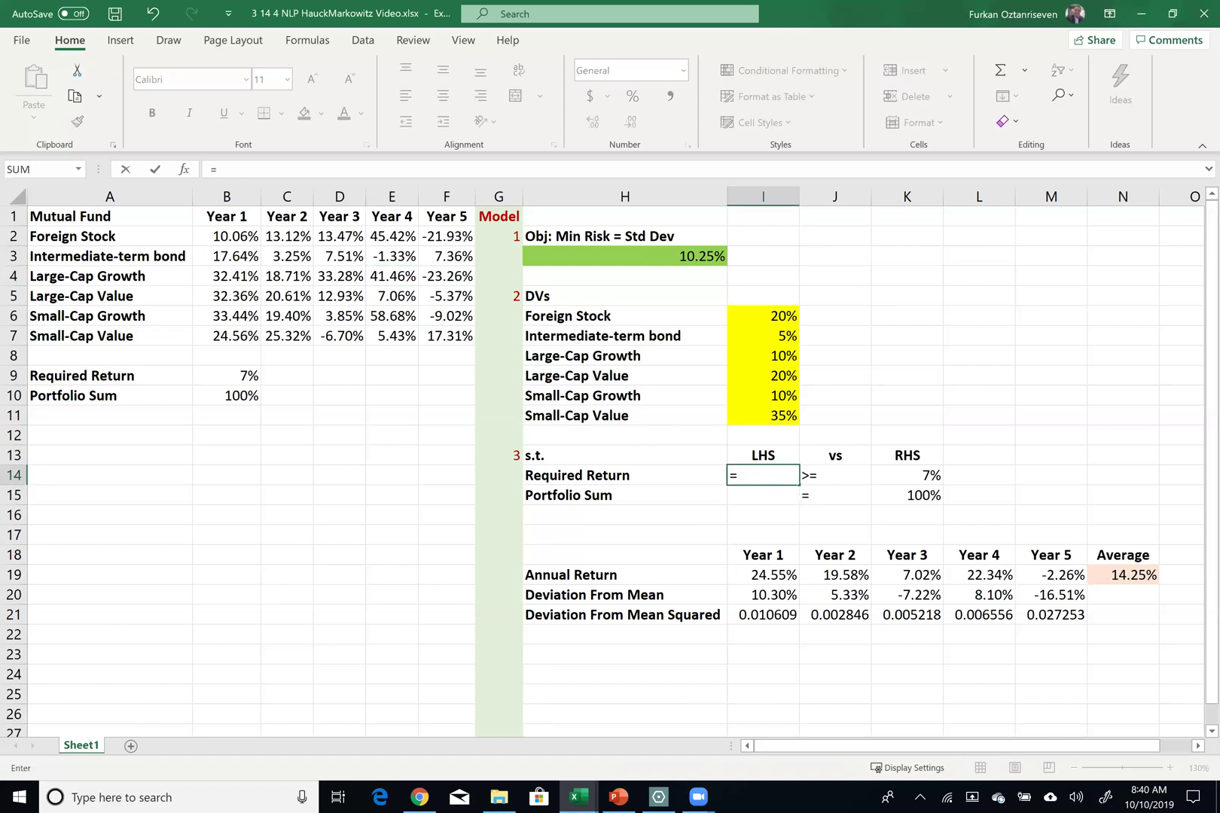
pyautogui.click(1145, 575)
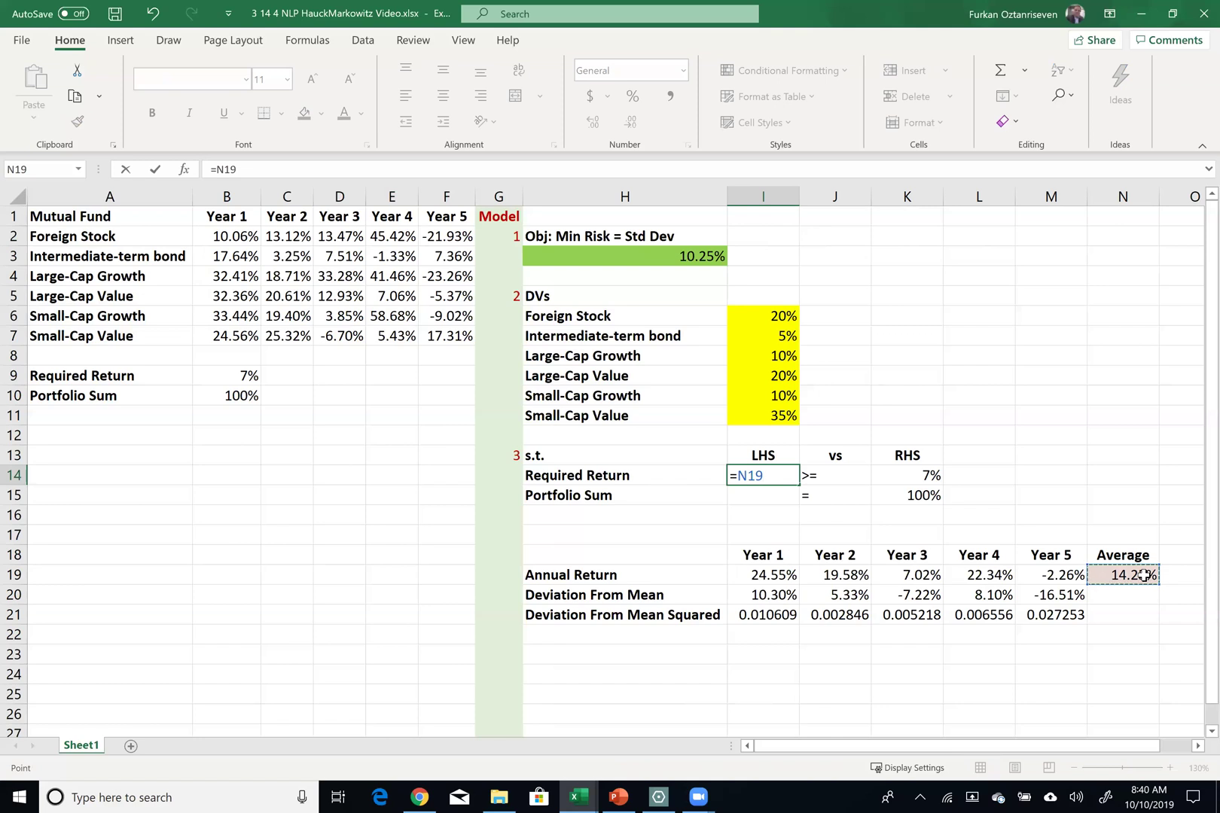
pyautogui.press('Return')
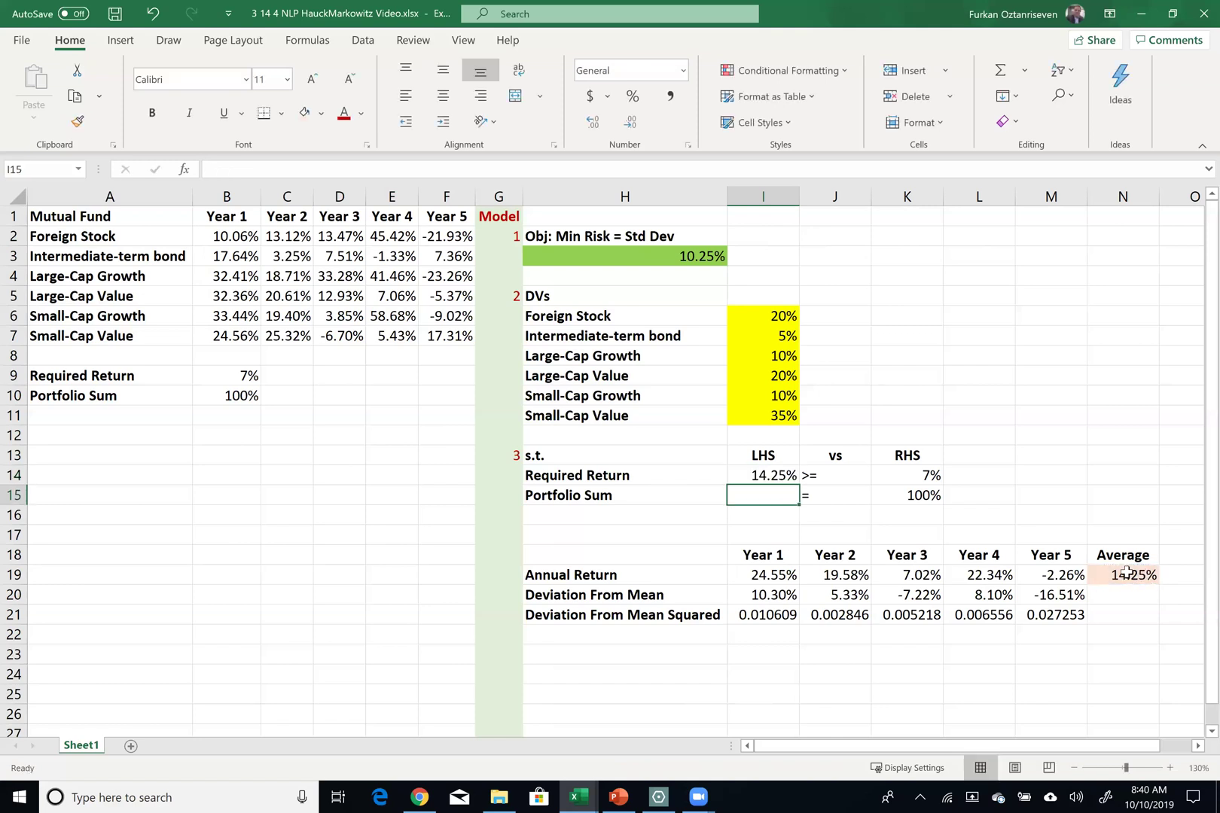
# Step: Calculate the Portfolio Sum constraint's LHS in I15 with =SUM(I6:I11)
pyautogui.write('=sum(')
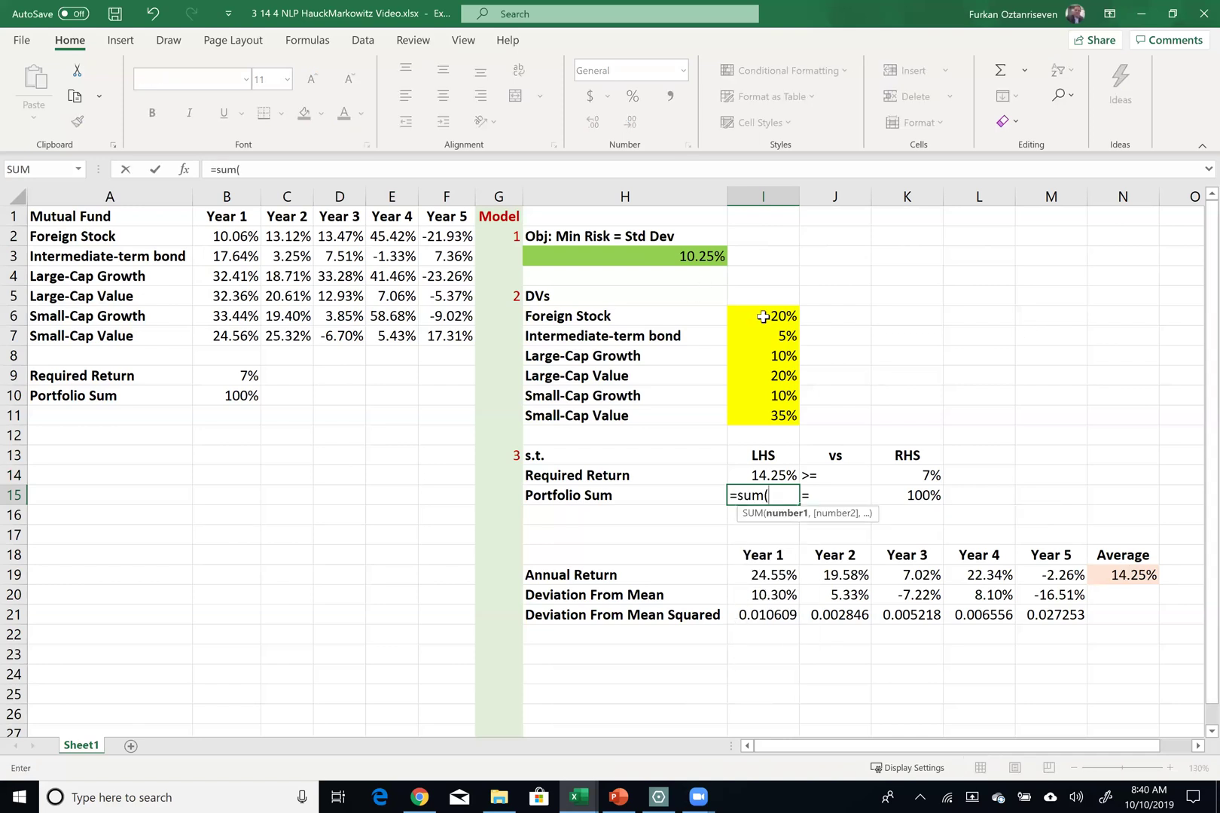
pyautogui.moveTo(764, 316); pyautogui.dragTo(768, 406)
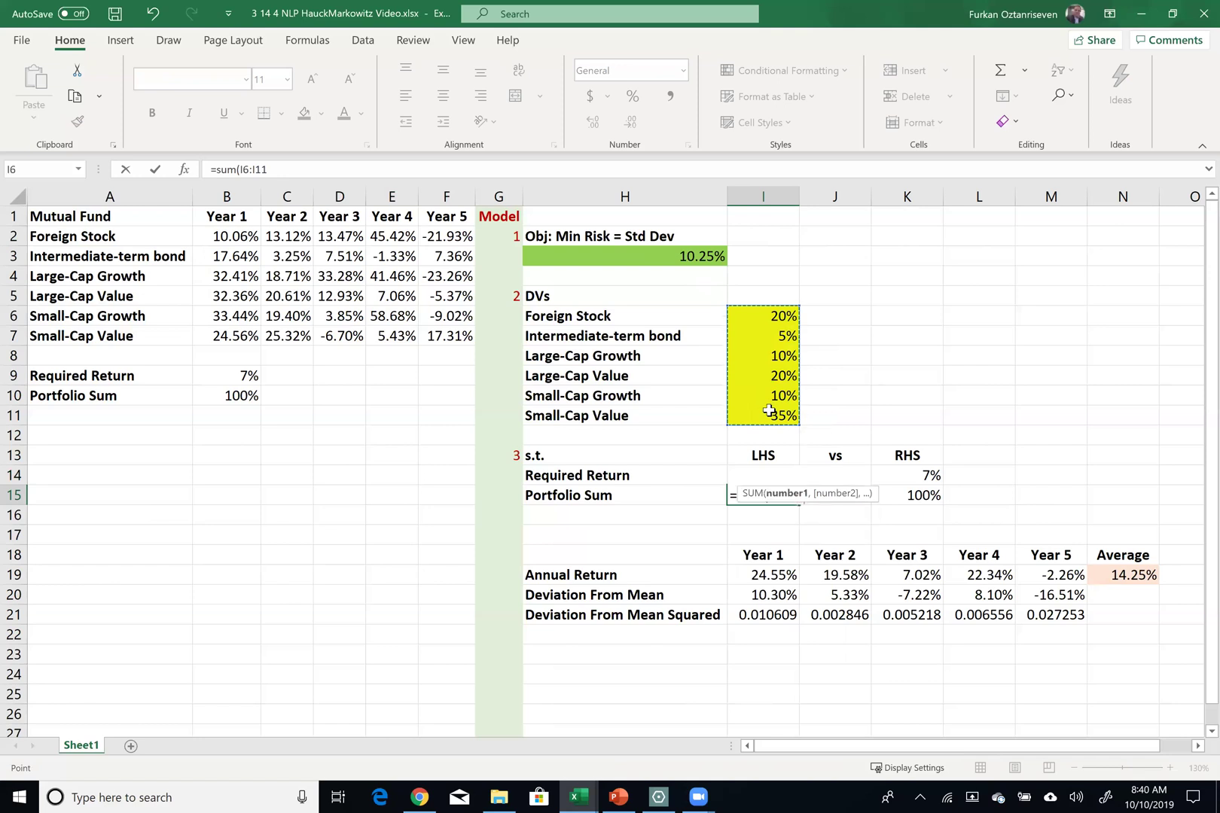
pyautogui.press('Return')
# Step: Shade the constraint cells I14:K15 with a light orange fill
pyautogui.moveTo(771, 471); pyautogui.dragTo(904, 496)
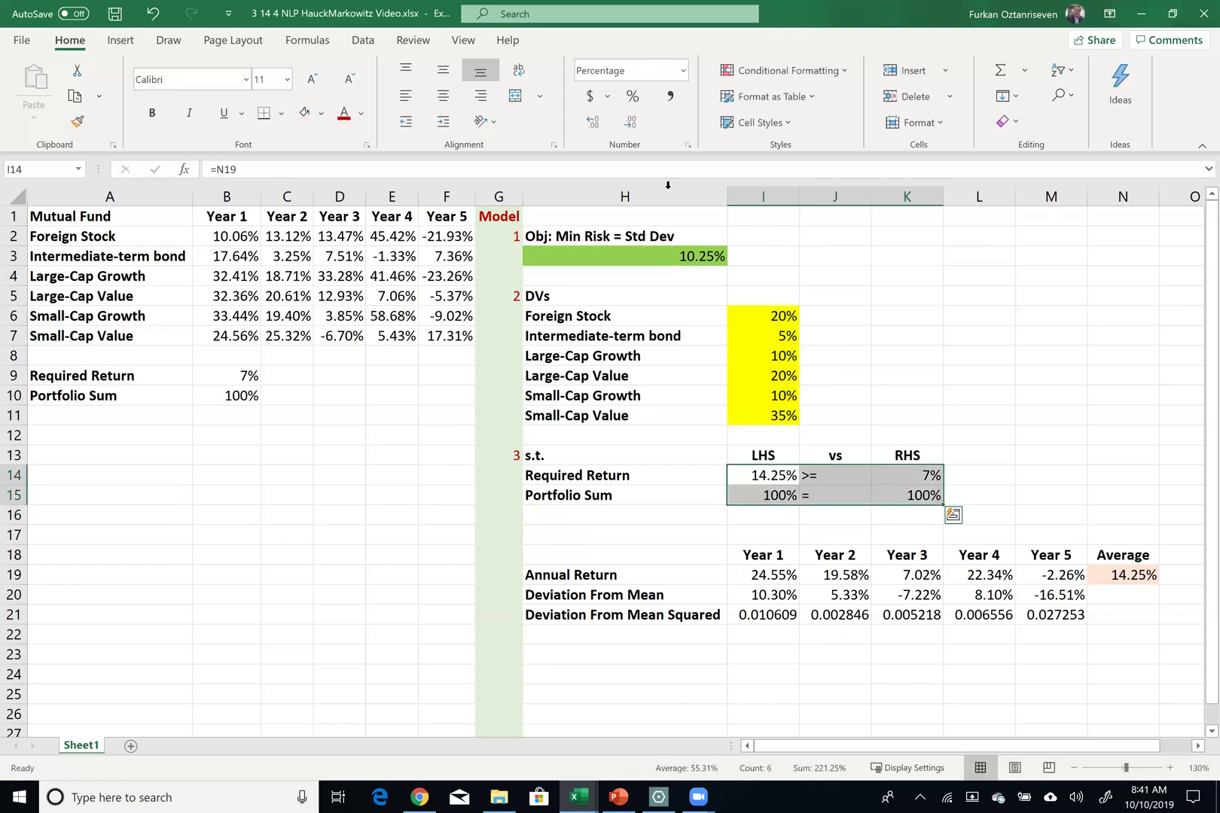
pyautogui.click(320, 113)
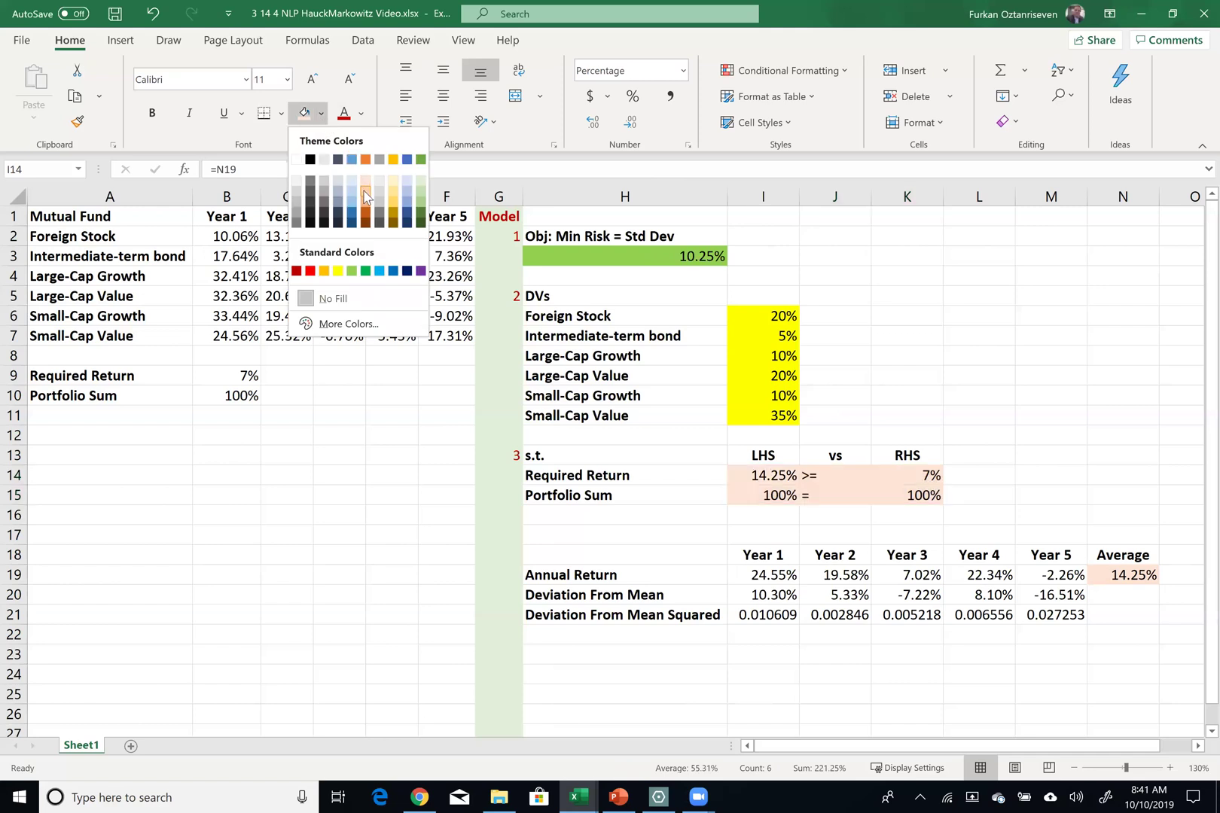
pyautogui.click(365, 195)
# Step: Check in the Excel add-ins list whether the Analysis ToolPak and Solver Add-in are enabled
pyautogui.click(694, 260)
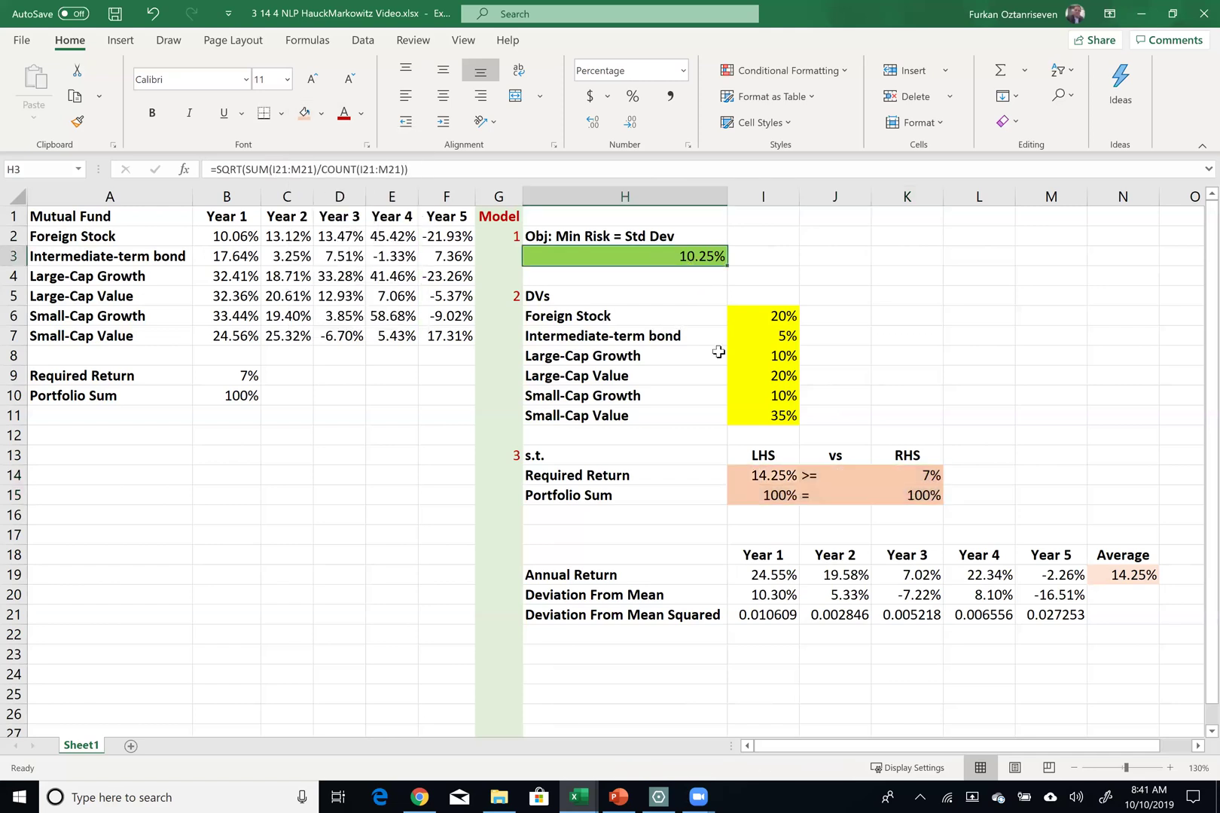
pyautogui.click(363, 42)
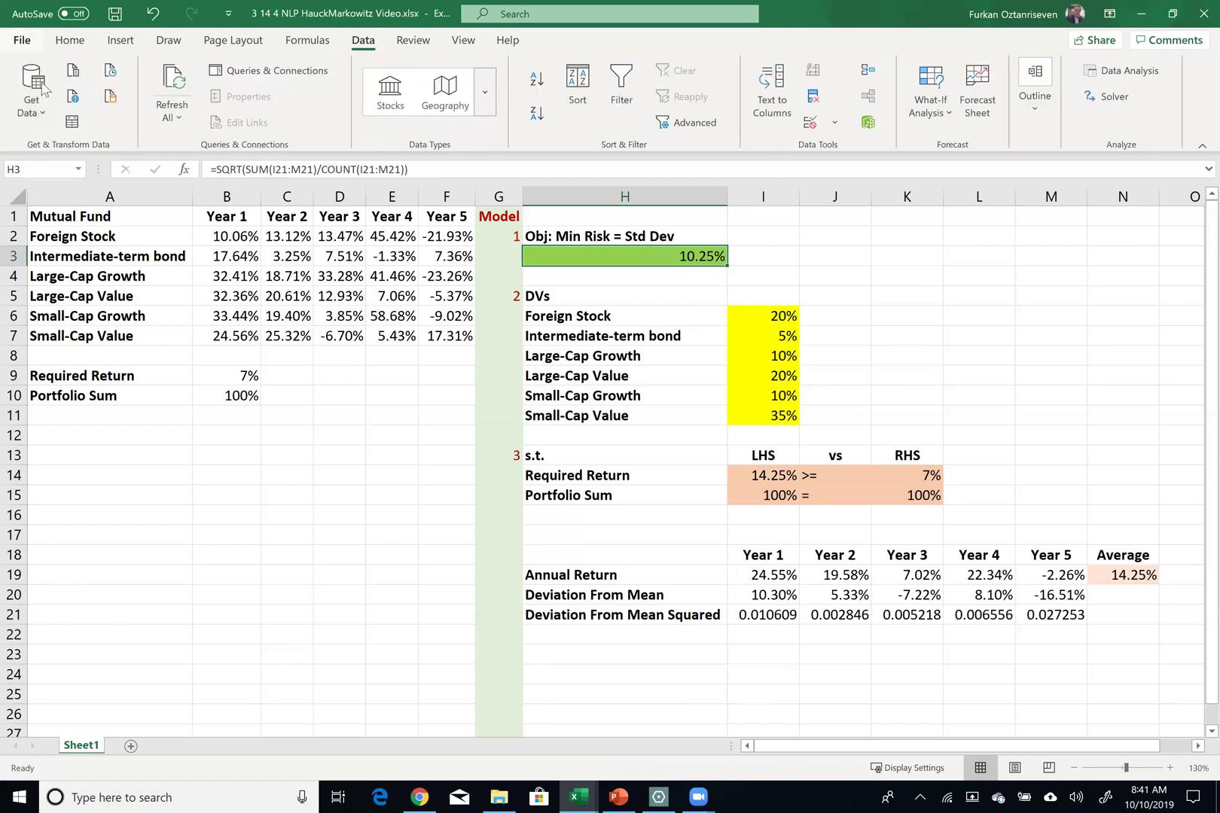
pyautogui.click(22, 40)
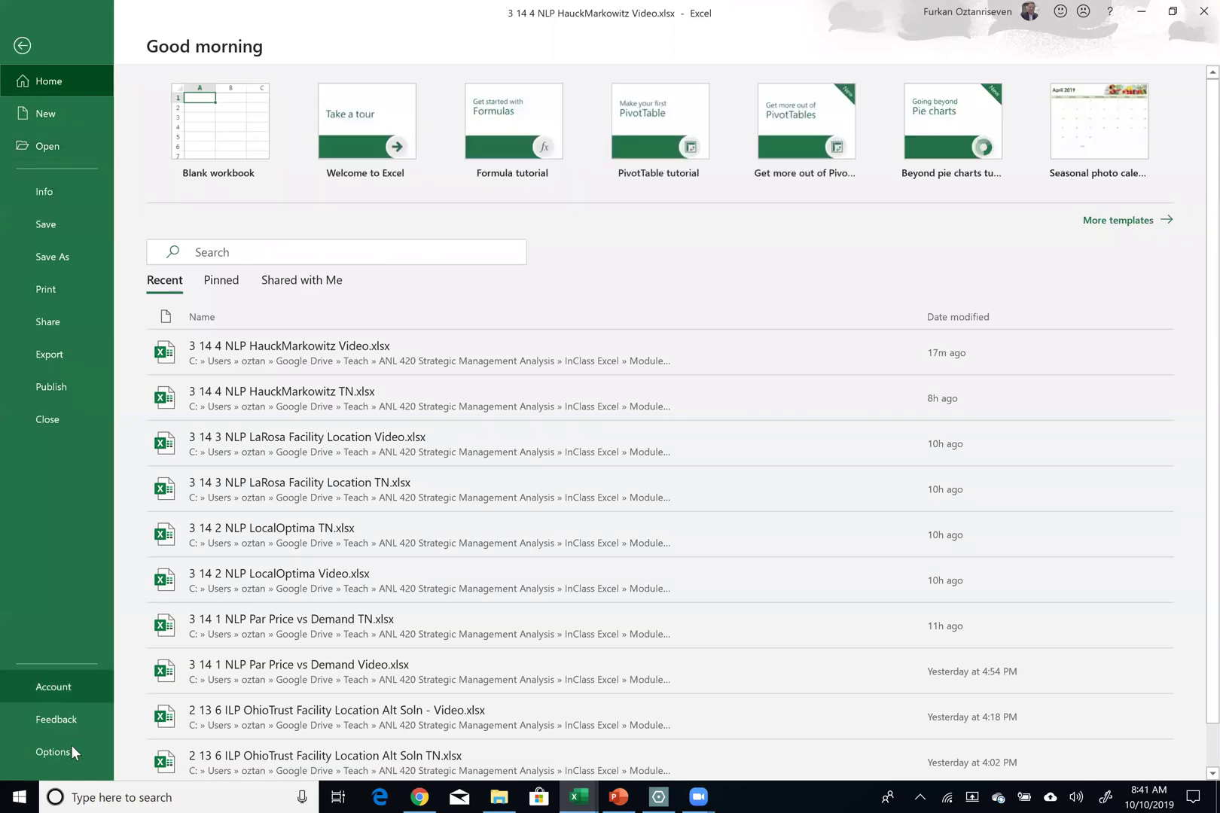
pyautogui.click(68, 753)
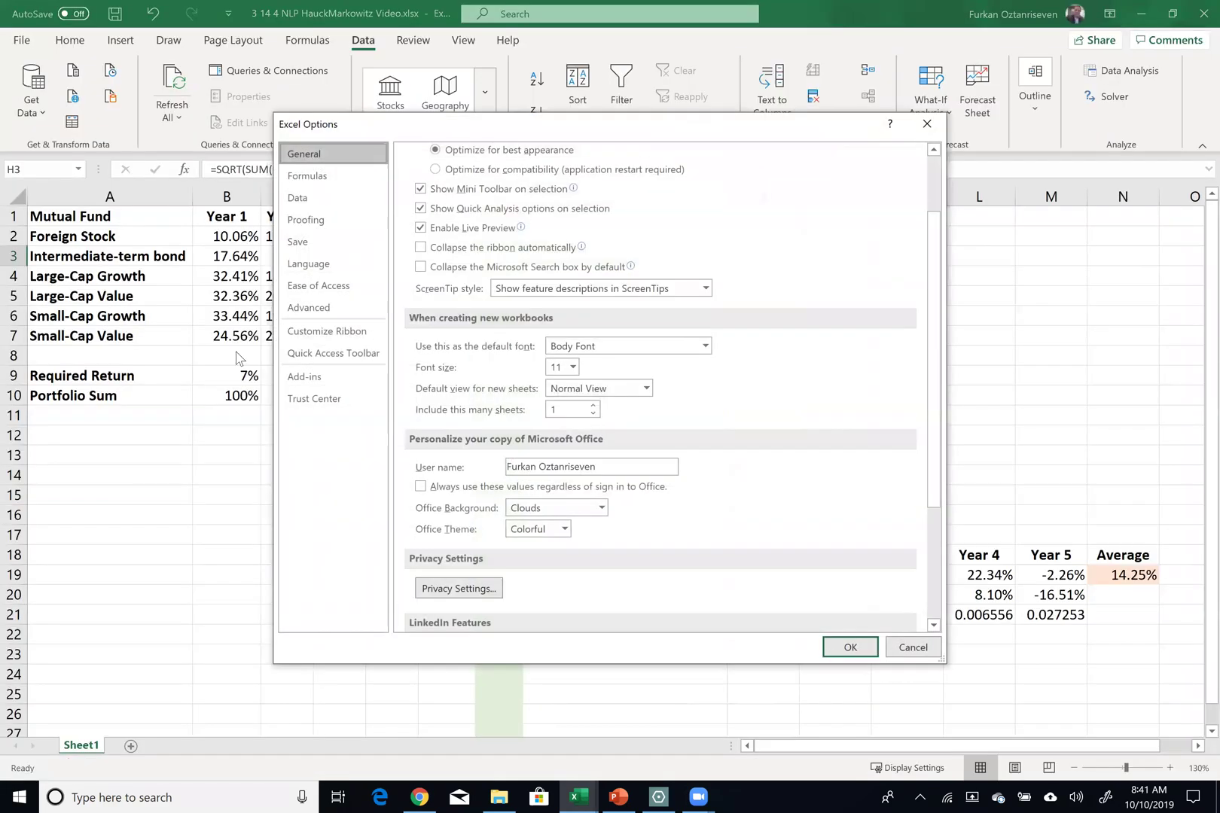
pyautogui.click(303, 383)
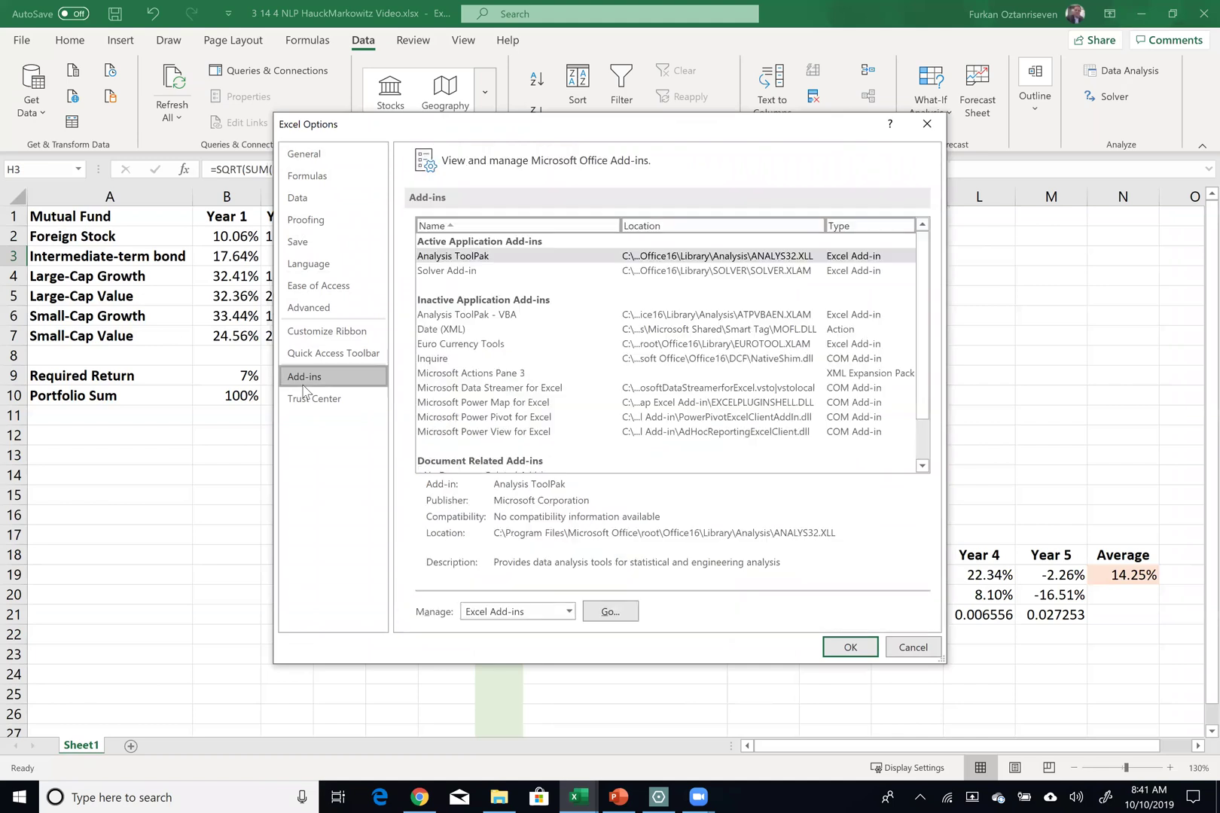
pyautogui.click(489, 259)
pyautogui.click(609, 612)
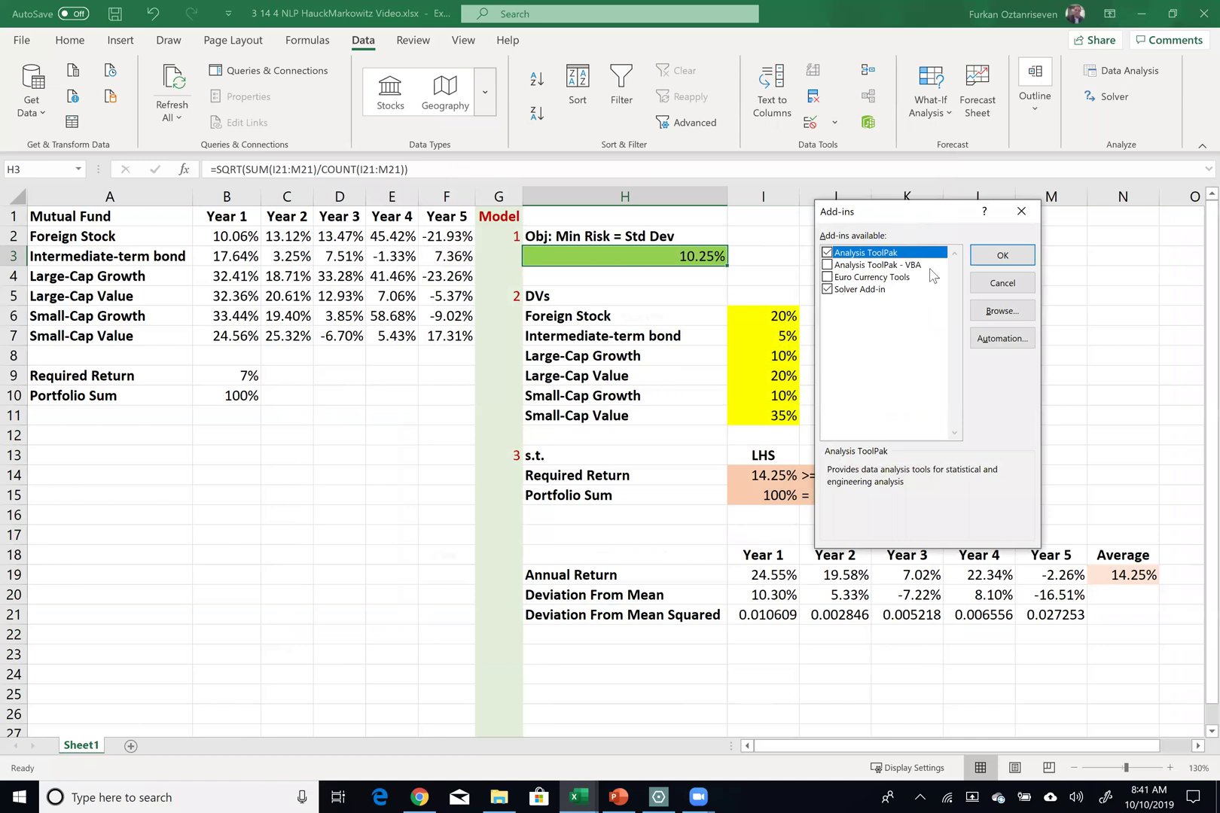
pyautogui.click(987, 257)
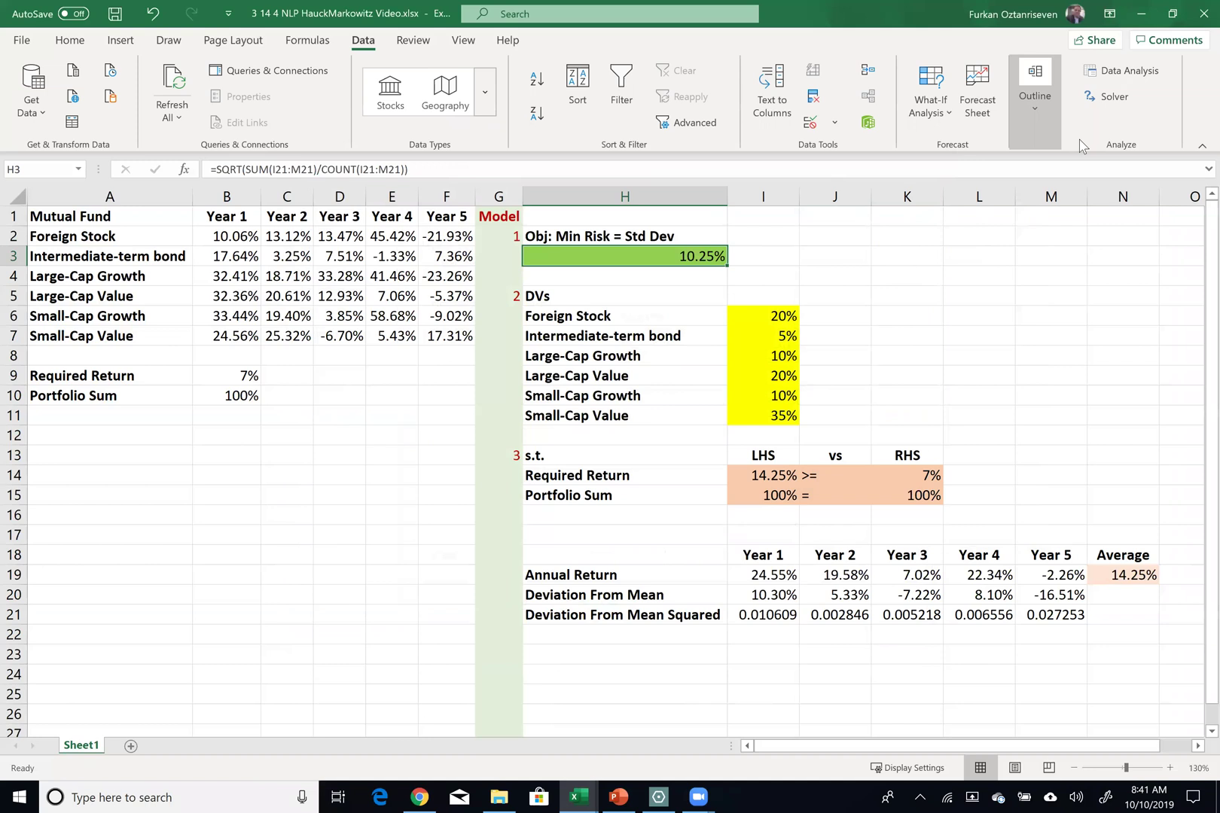
# Step: Open Solver and set the objective to minimize cell H3
pyautogui.click(1109, 97)
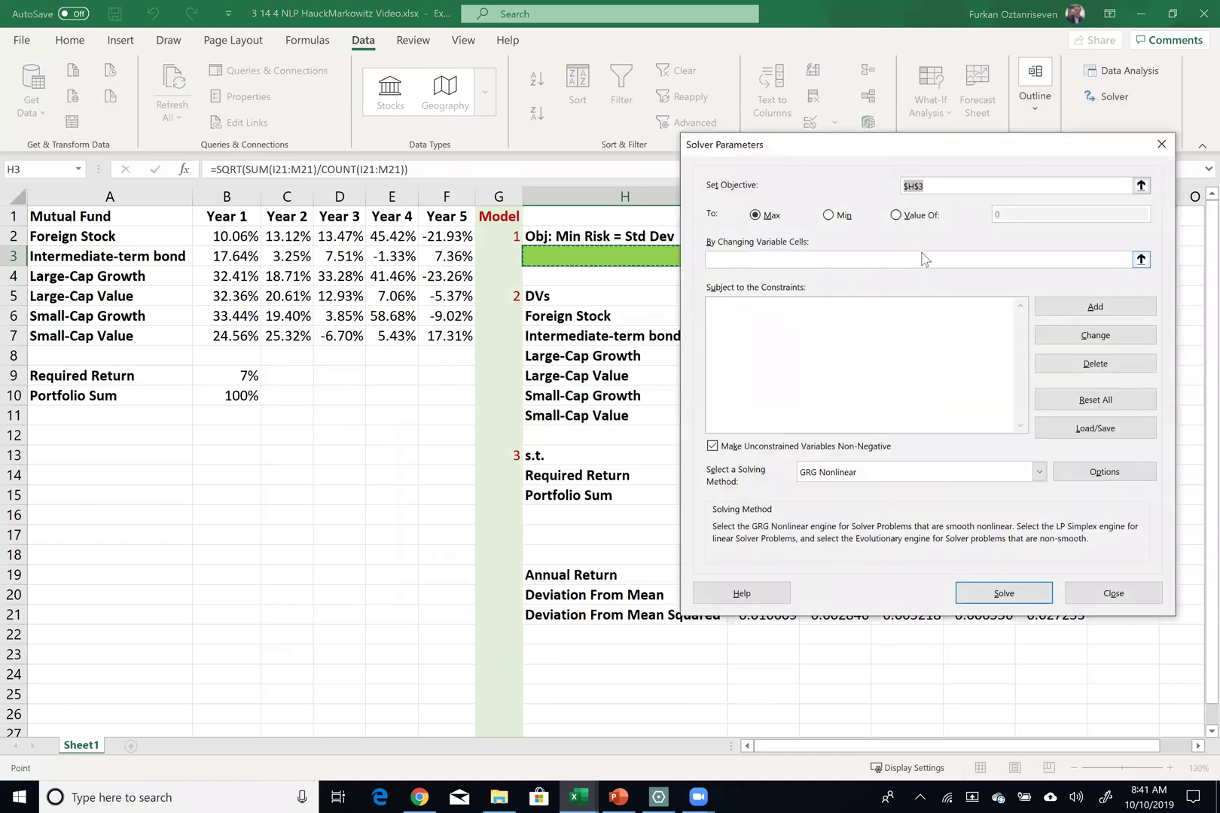
pyautogui.click(1141, 186)
pyautogui.click(618, 255)
pyautogui.press('Return')
pyautogui.click(839, 219)
# Step: Set Solver's changing variable cells to the fund allocations I6:I11
pyautogui.click(812, 257)
pyautogui.click(1141, 259)
pyautogui.moveTo(788, 311); pyautogui.dragTo(782, 422)
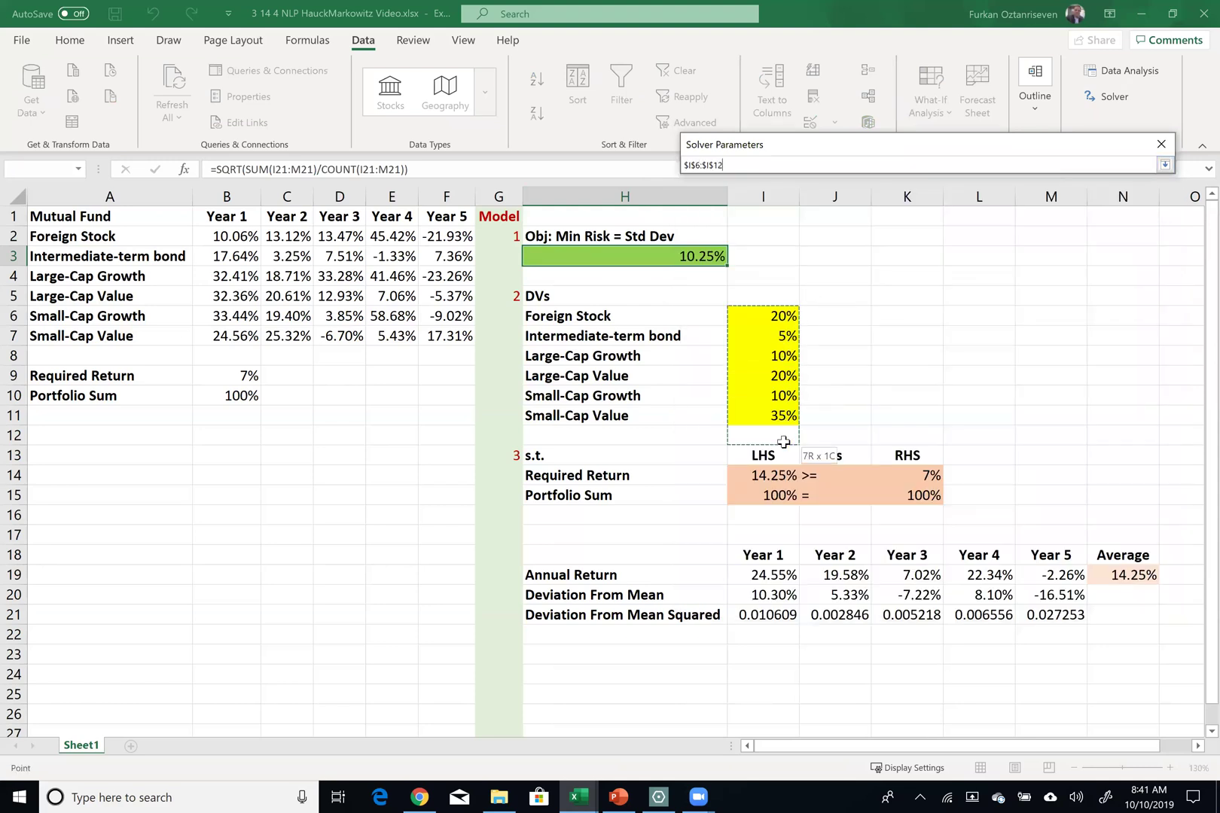
pyautogui.press('Return')
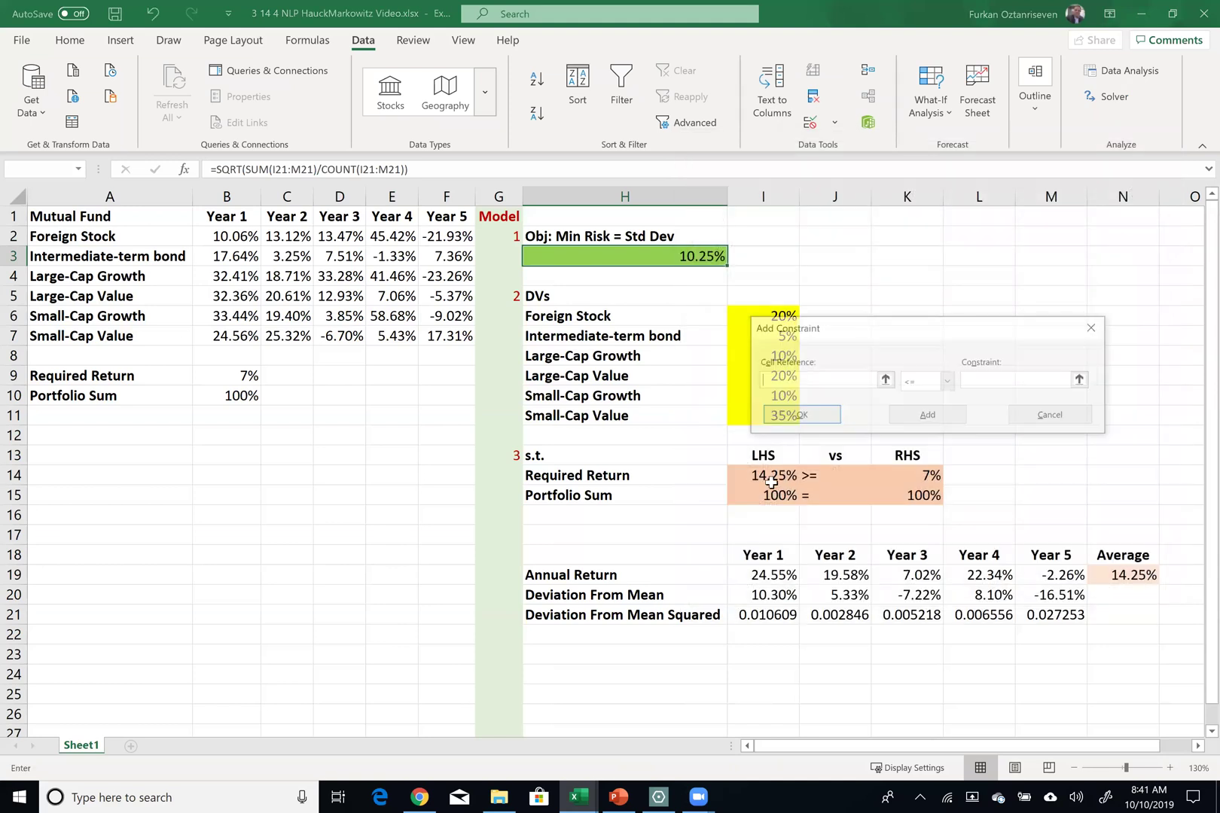
# Step: Add the required return constraint $I$14 >= $K$14 to the Solver model
pyautogui.click(772, 476)
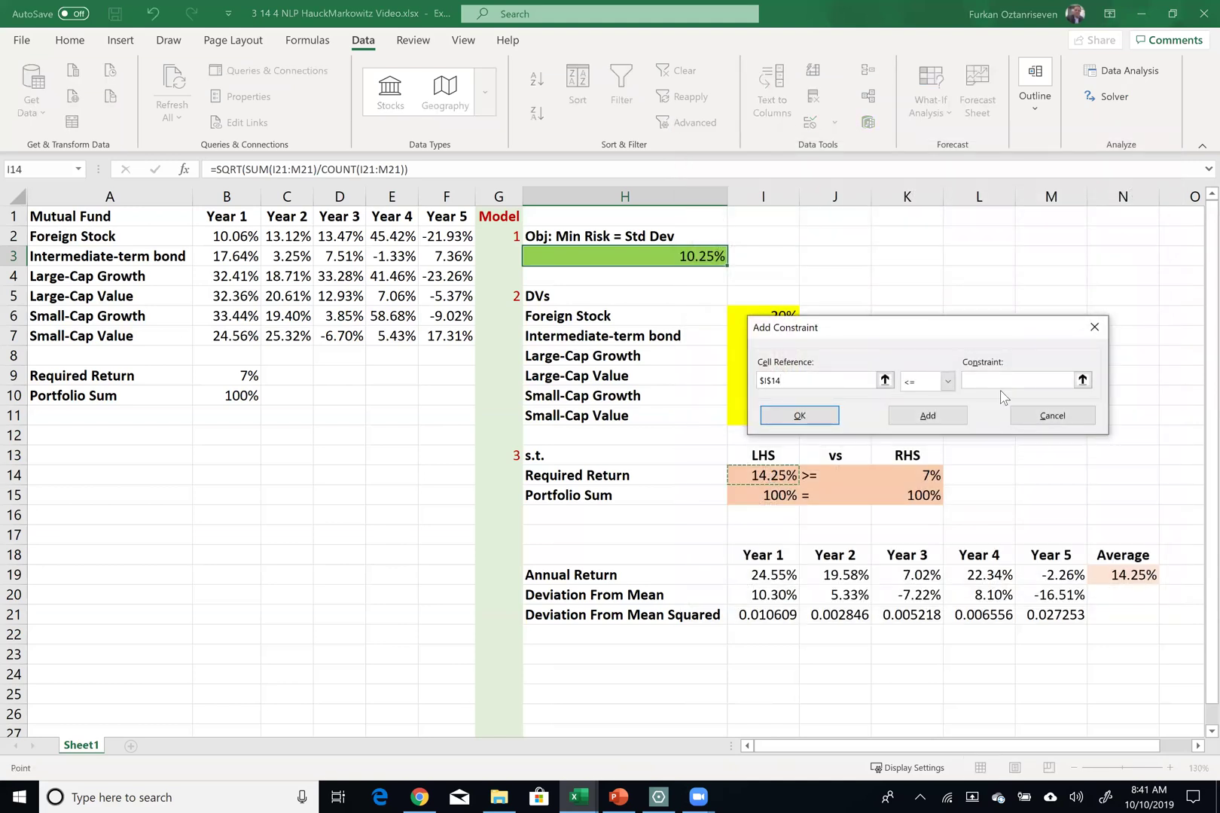
pyautogui.click(948, 382)
pyautogui.click(916, 424)
pyautogui.click(926, 475)
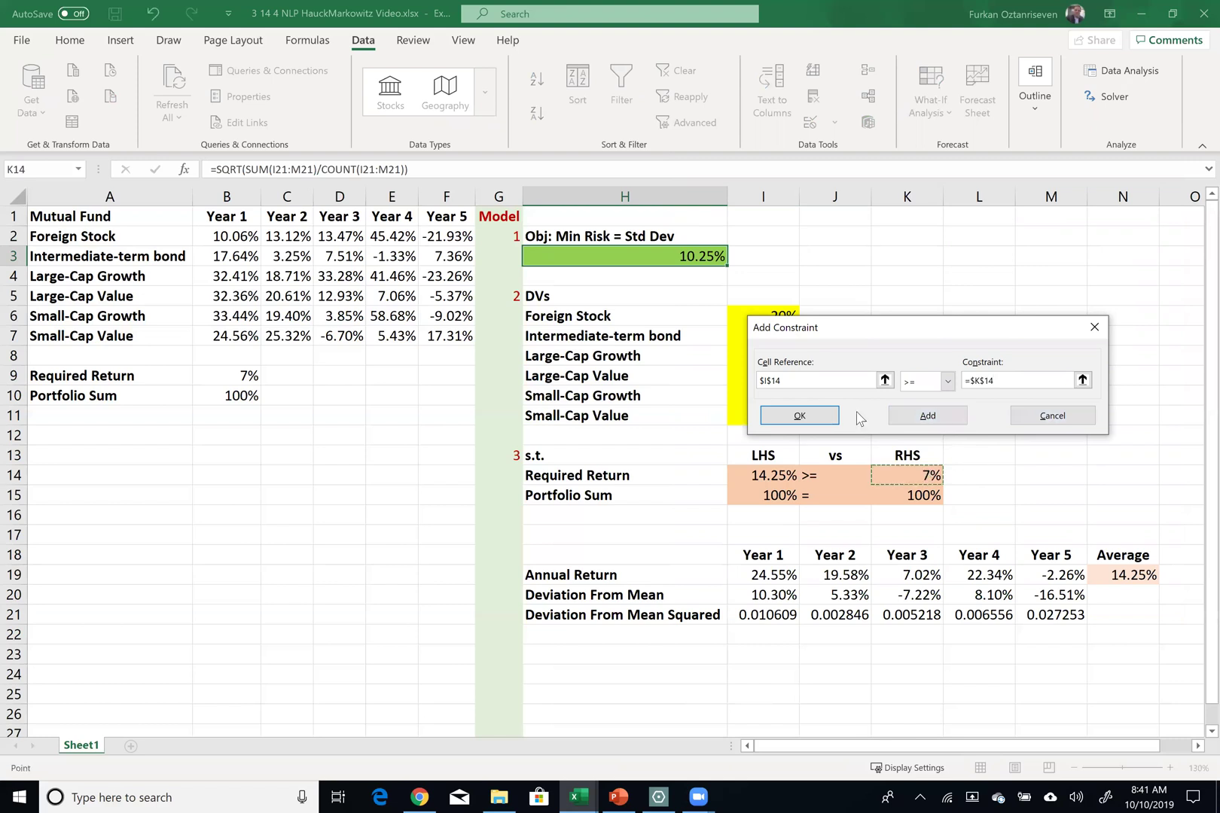
pyautogui.click(902, 418)
# Step: Add the portfolio sum constraint $I$15 = $K$15 and return to the Solver parameters
pyautogui.click(776, 496)
pyautogui.click(948, 381)
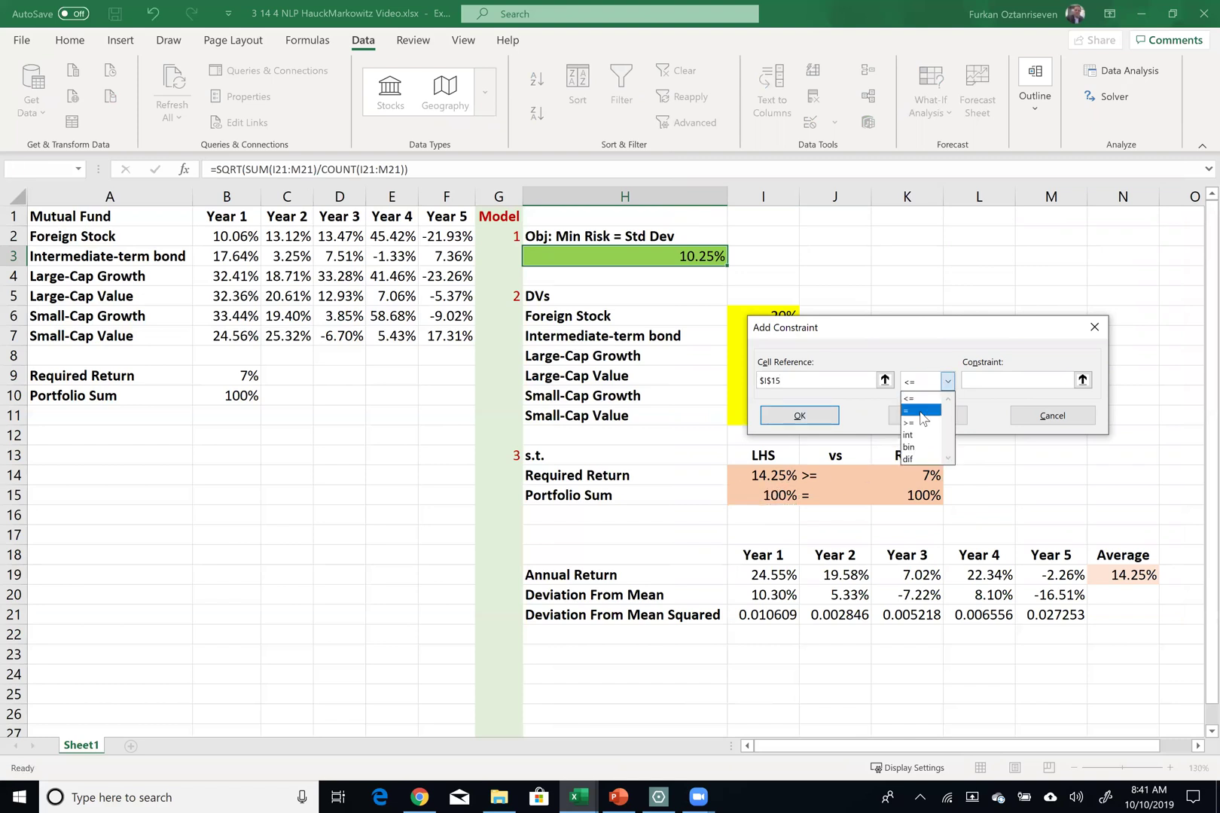
pyautogui.click(920, 412)
pyautogui.click(934, 497)
pyautogui.click(799, 415)
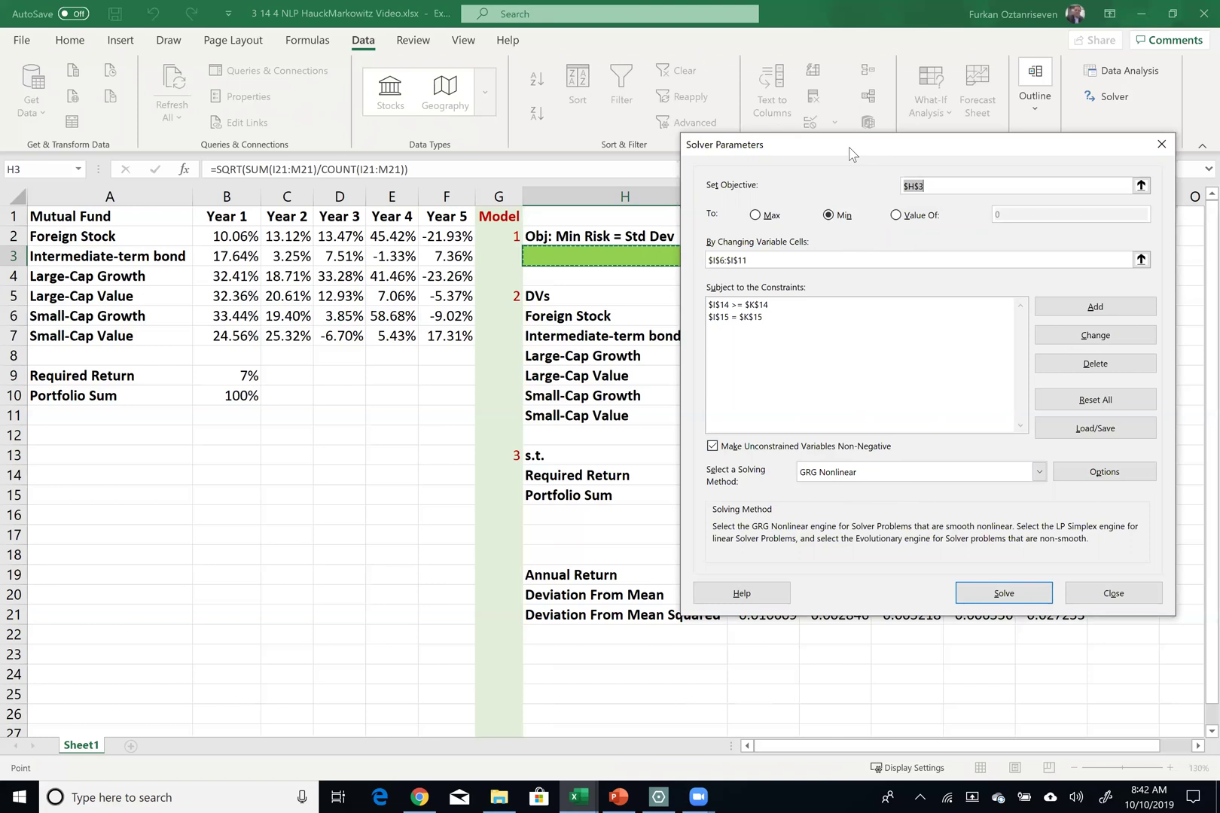
# Step: Solve the standard deviation minimization with GRG Nonlinear for the 7% required return and keep the Solver solution
pyautogui.moveTo(851, 154); pyautogui.dragTo(212, 386)
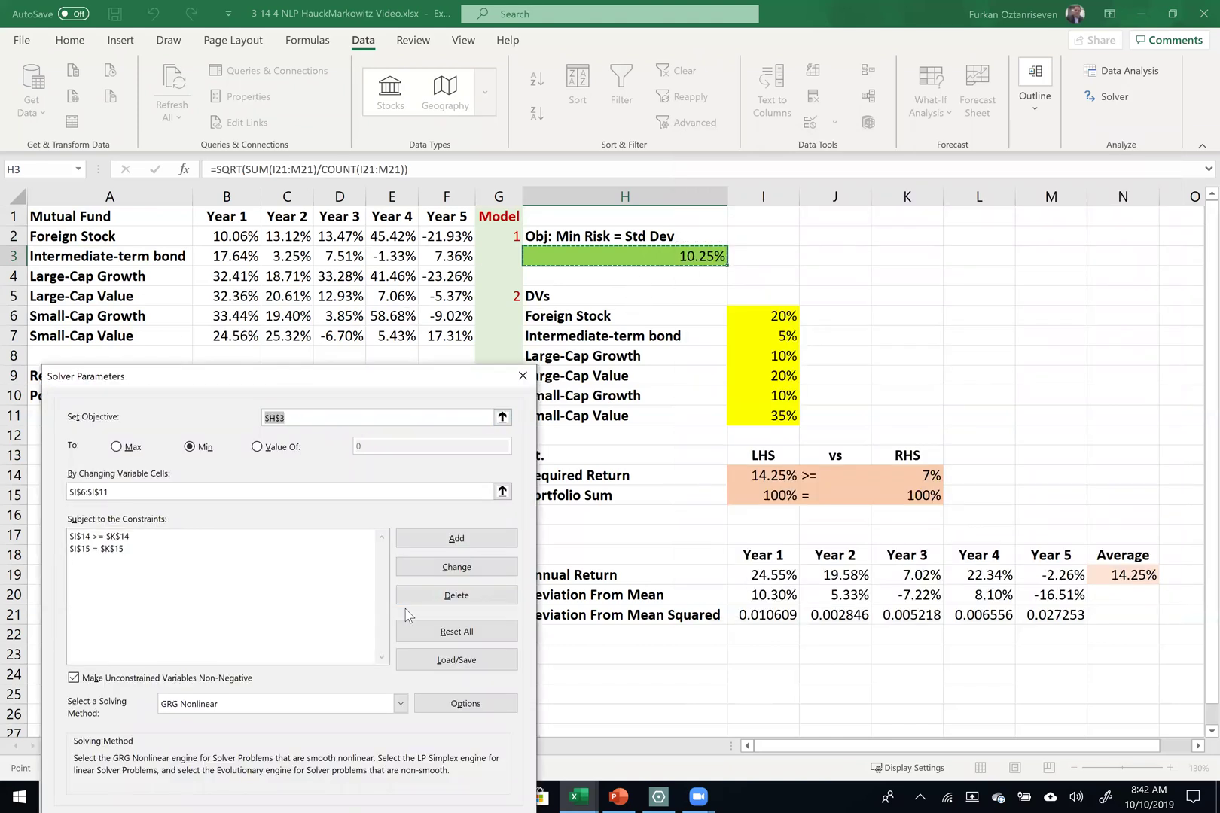
pyautogui.moveTo(369, 375); pyautogui.dragTo(363, 264)
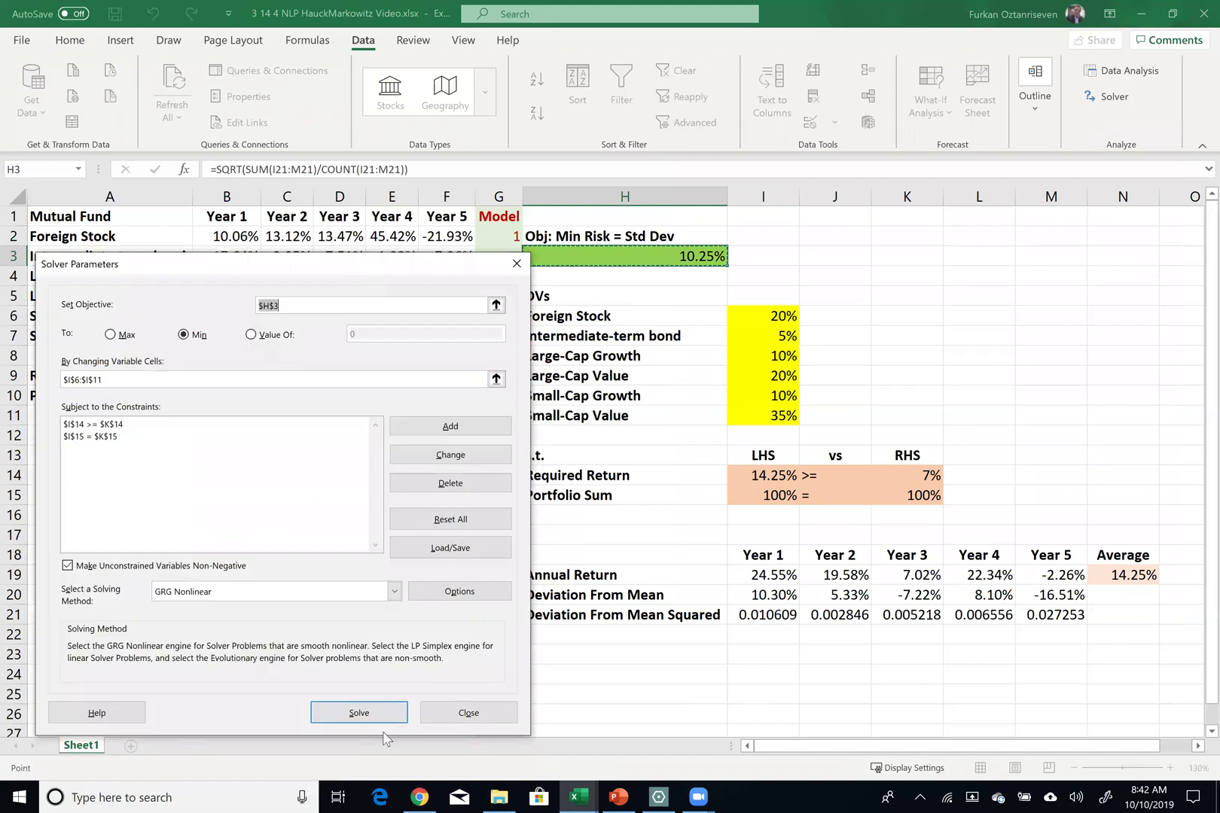
pyautogui.click(385, 719)
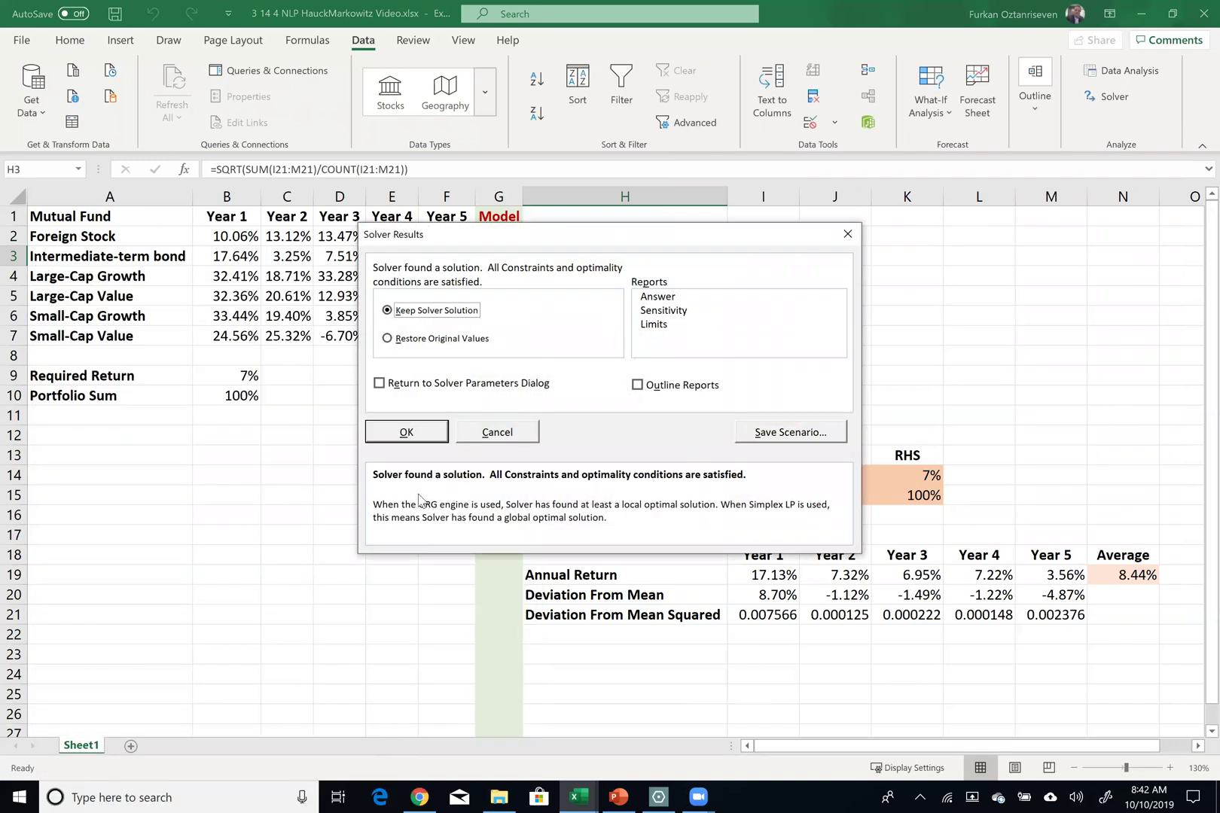
pyautogui.click(416, 432)
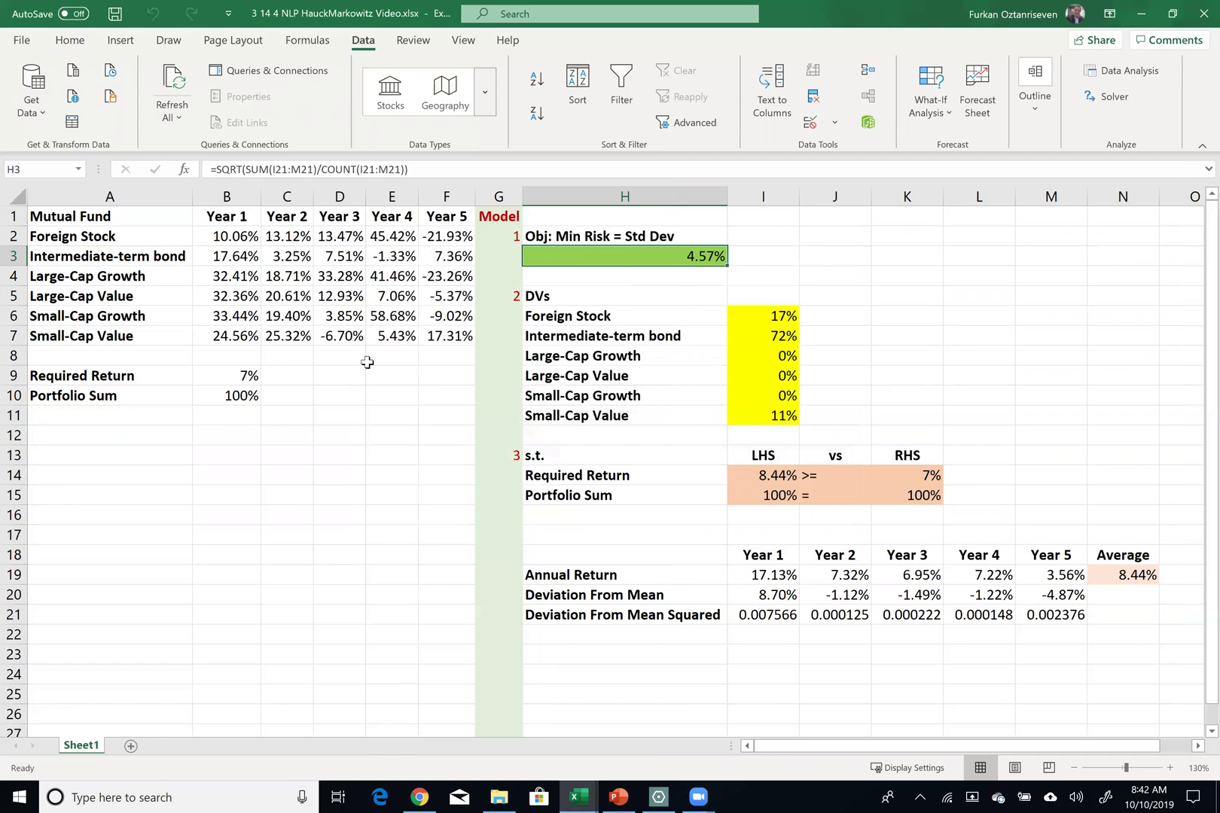
# Step: Inspect the achieved return, the minimized standard deviation, and the Foreign Stock, Intermediate-term bond and Small-Cap Value allocations
pyautogui.click(763, 475)
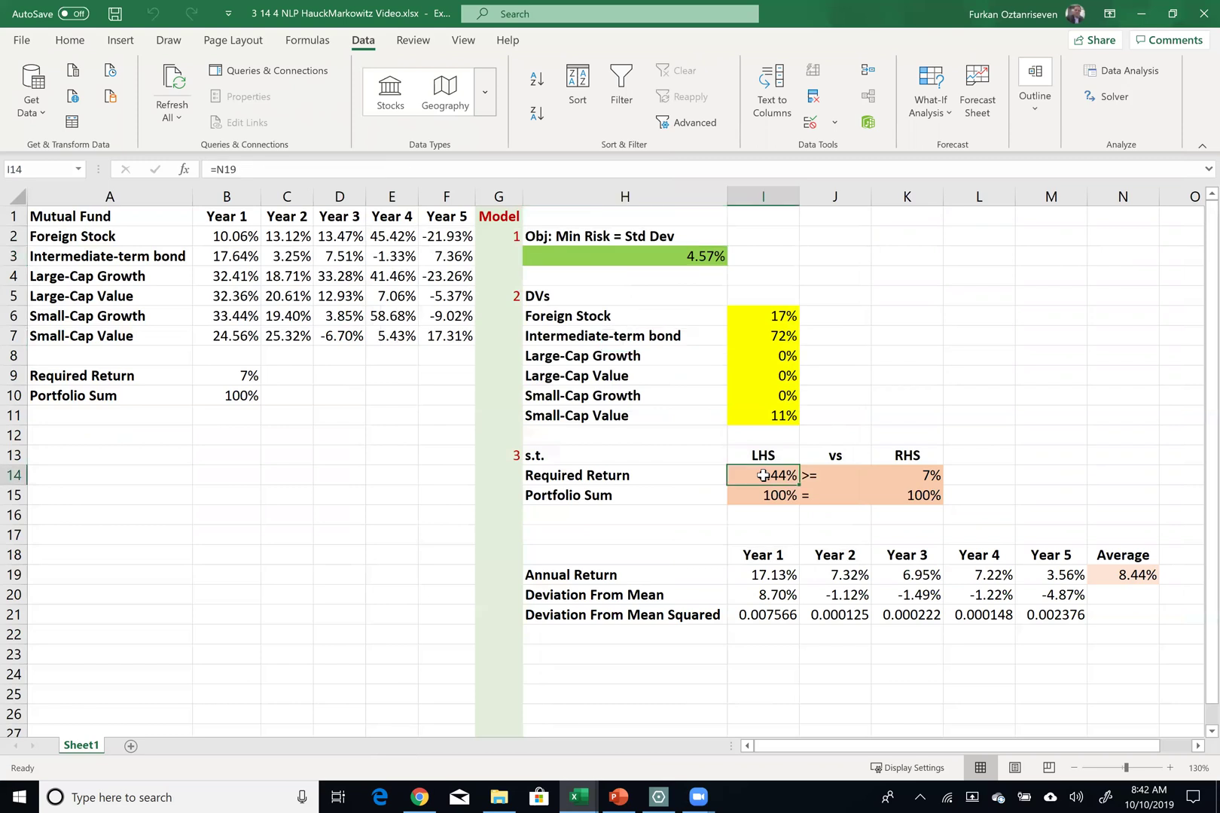
pyautogui.click(701, 256)
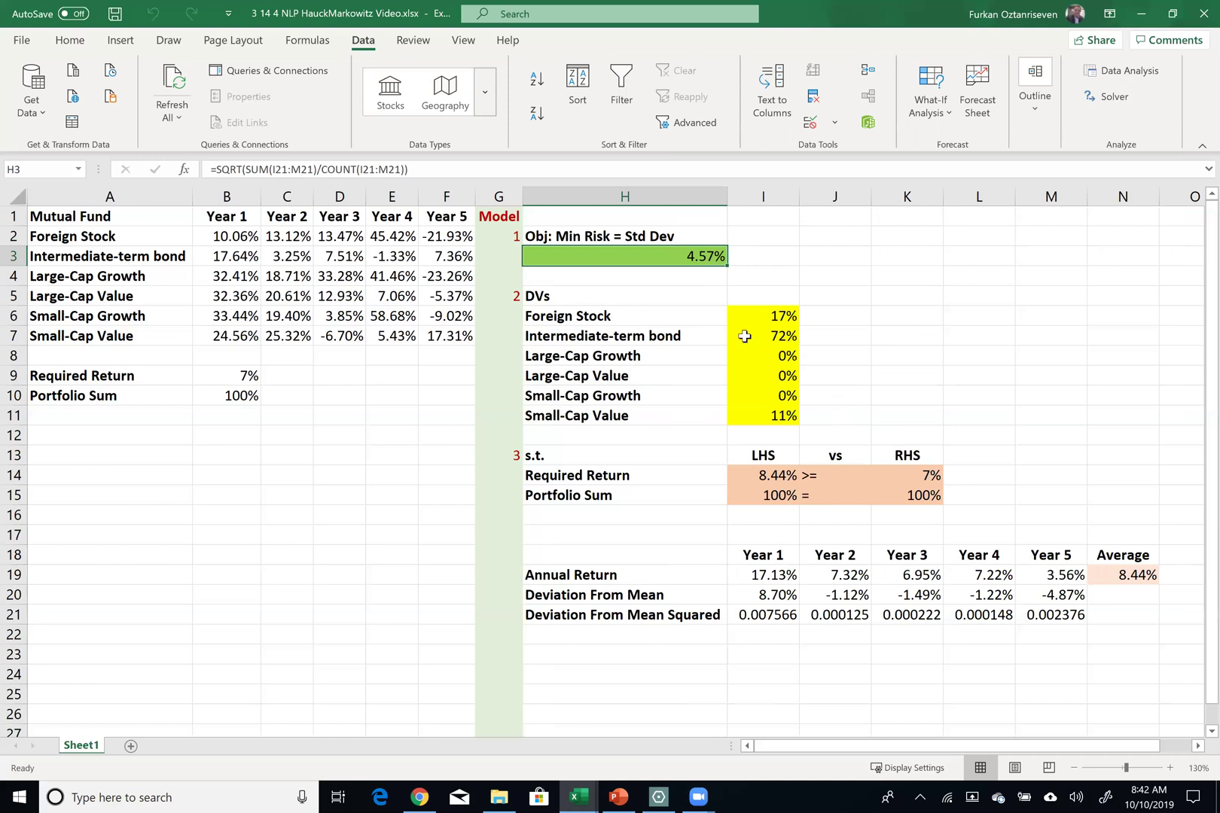
pyautogui.click(763, 320)
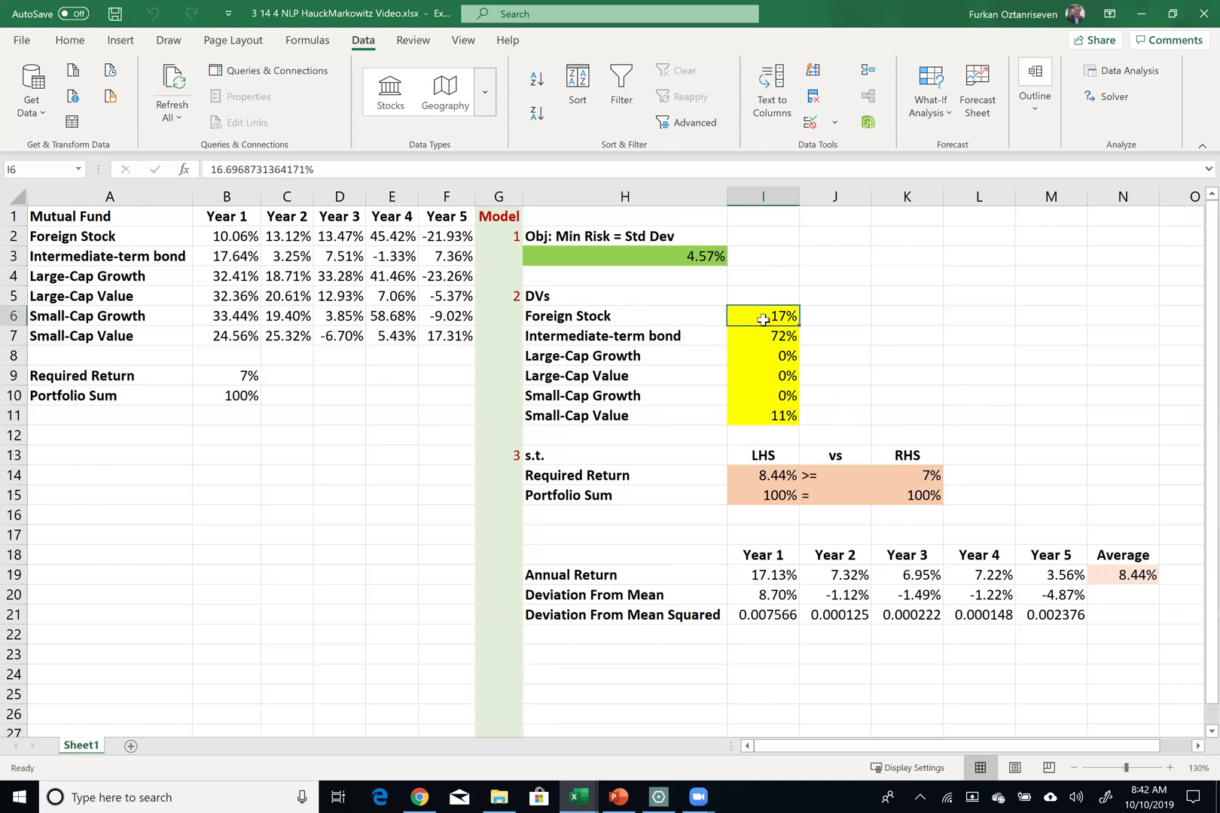
pyautogui.click(772, 332)
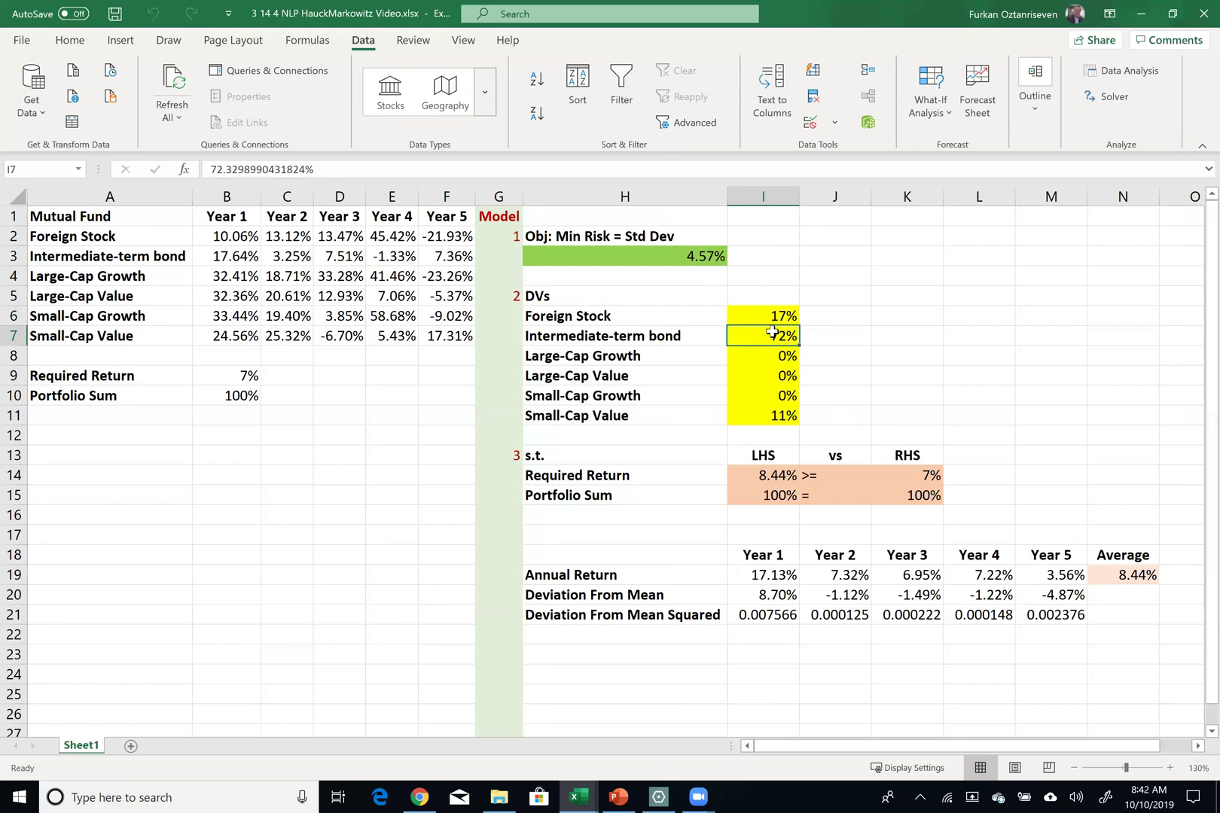
pyautogui.click(777, 414)
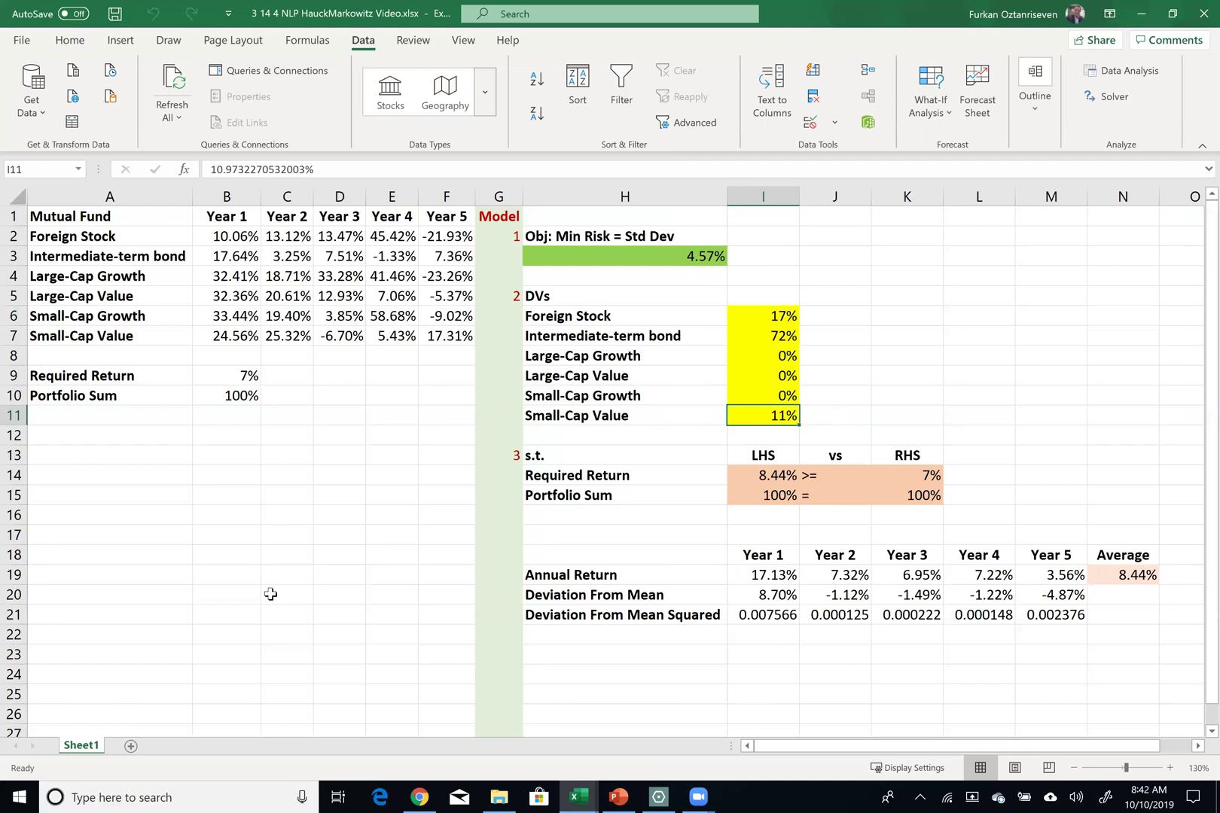
# Step: Rename the worksheet Sheet1 as 7
pyautogui.doubleClick(85, 746)
pyautogui.write('7')
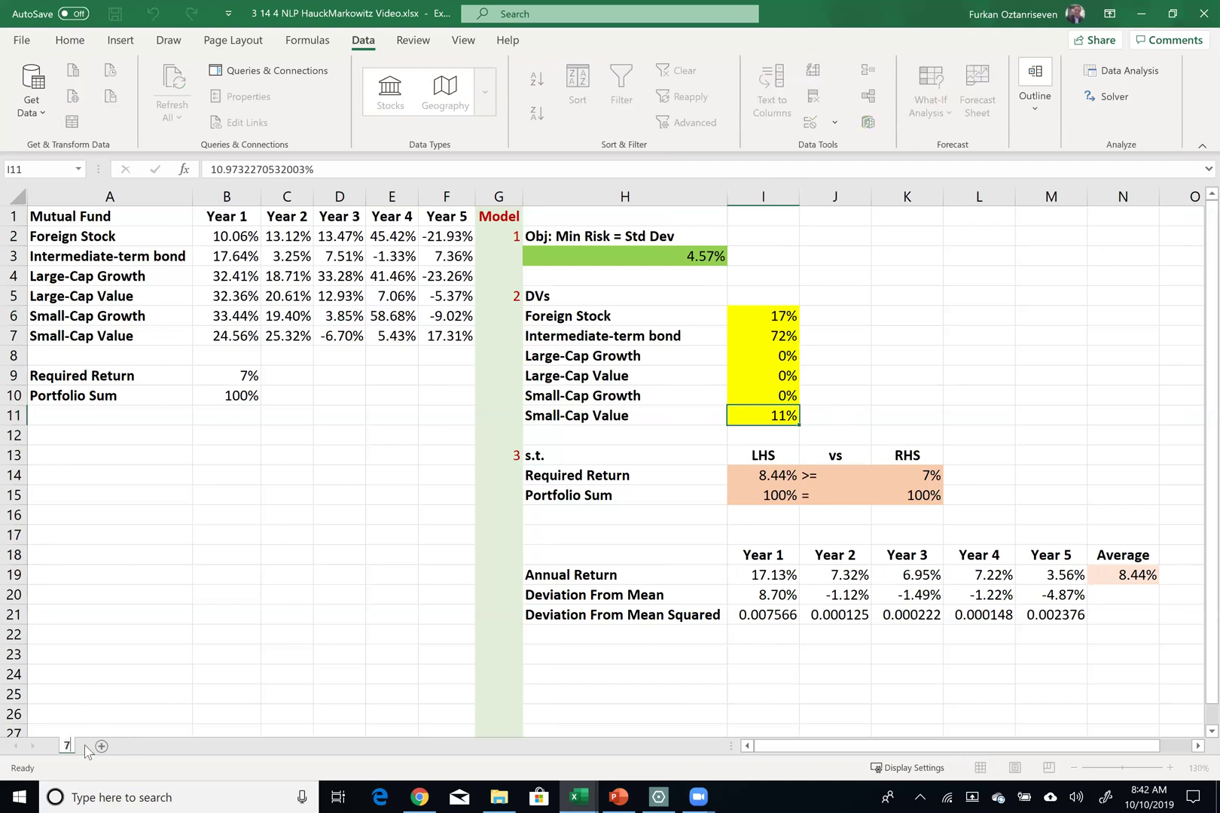
pyautogui.press('Return')
pyautogui.click(117, 713)
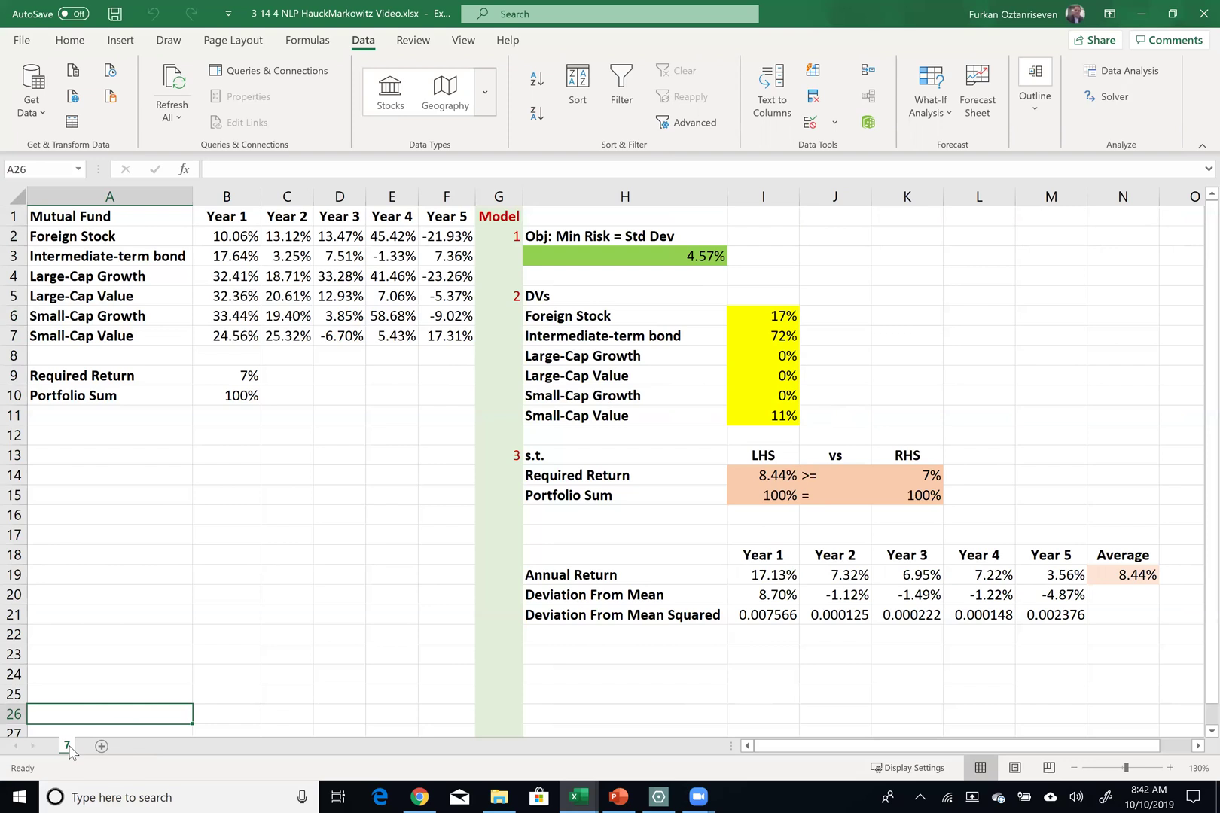
# Step: Duplicate worksheet 7 and rename the copy as 10
pyautogui.moveTo(87, 754); pyautogui.dragTo(89, 753)
pyautogui.doubleClick(93, 747)
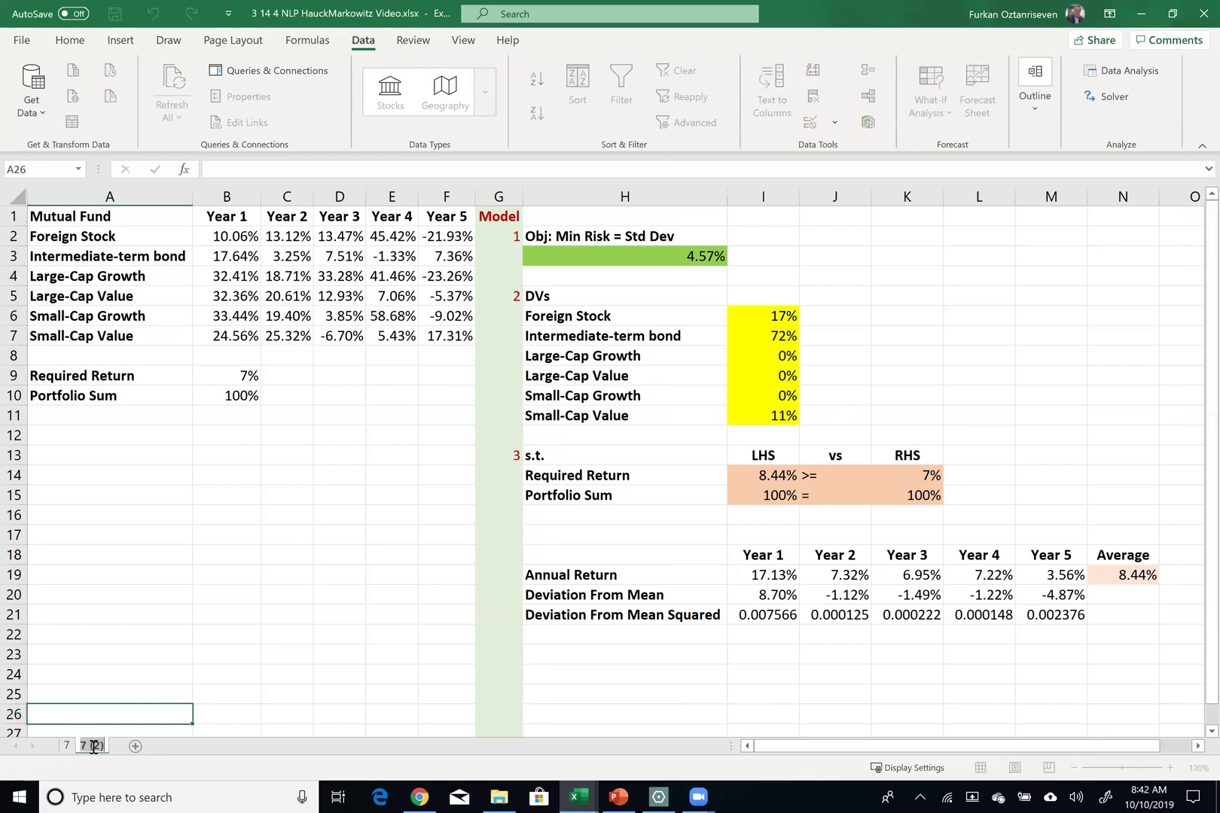
pyautogui.write('10')
pyautogui.press('Return')
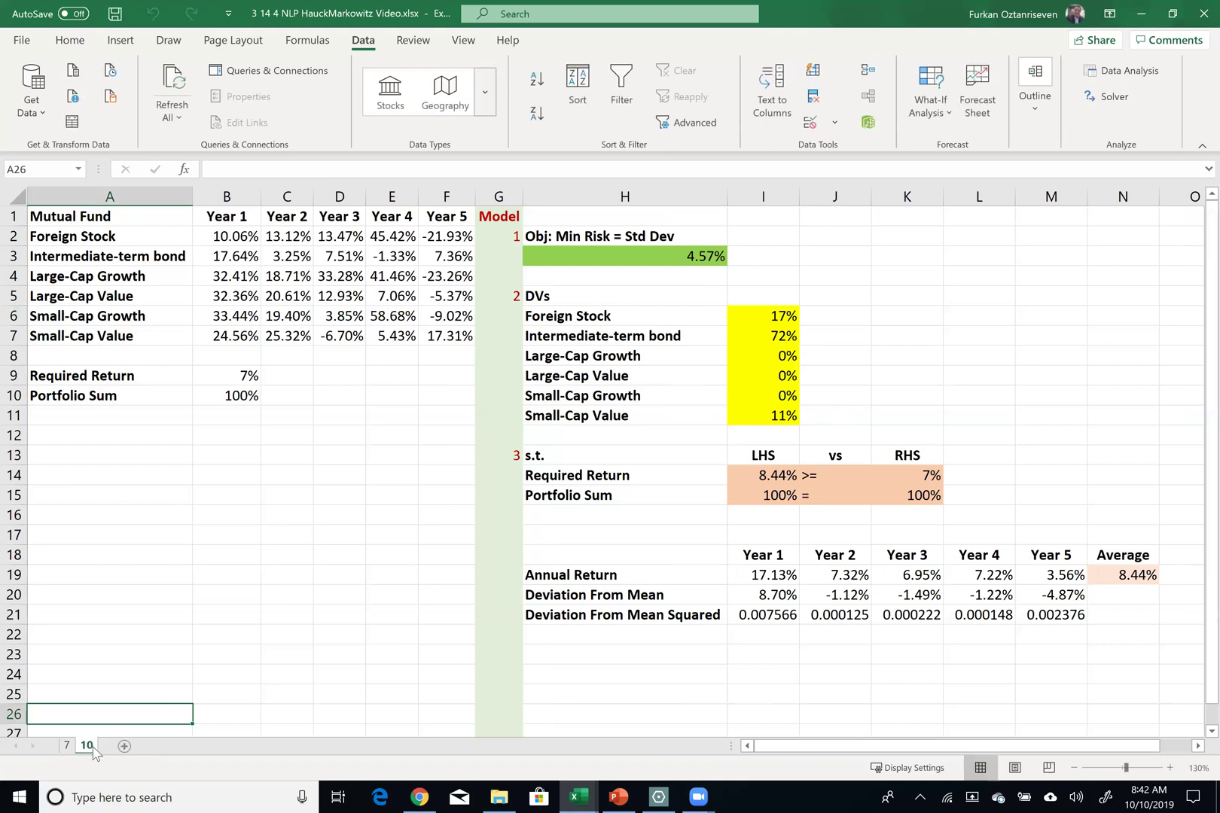
# Step: Set the required return in cell B9 of worksheet 10 to 10%
pyautogui.click(247, 376)
pyautogui.write('10')
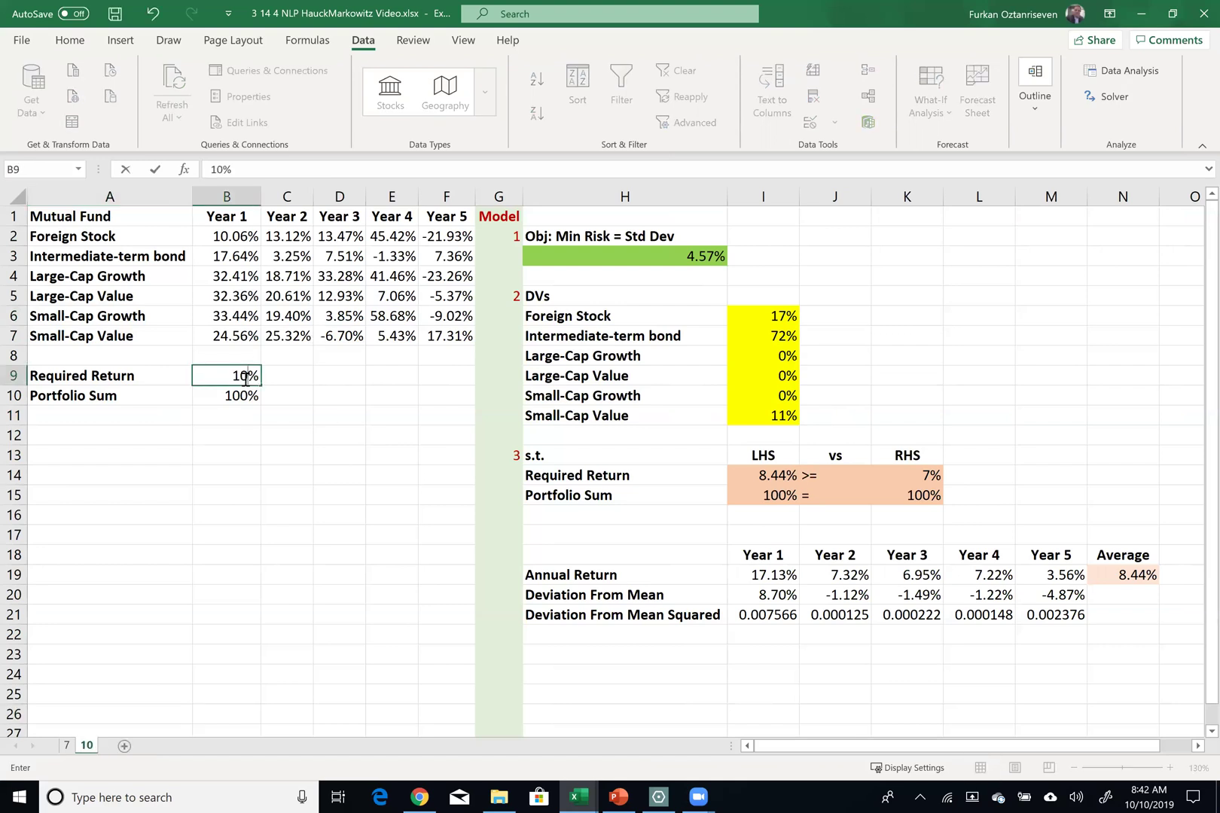
pyautogui.press('Tab')
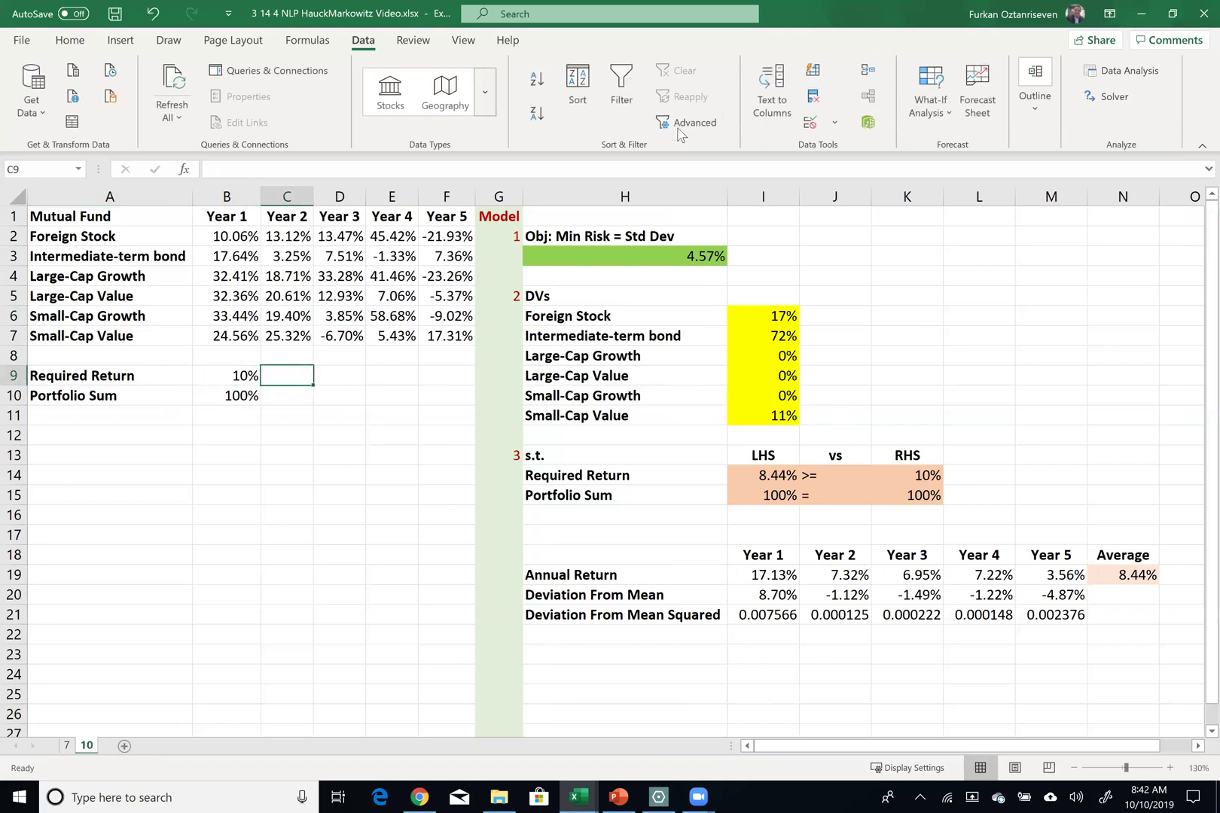
# Step: Re-solve the model on worksheet 10 with Solver, keep the solution, and check the achieved return in I14
pyautogui.click(674, 256)
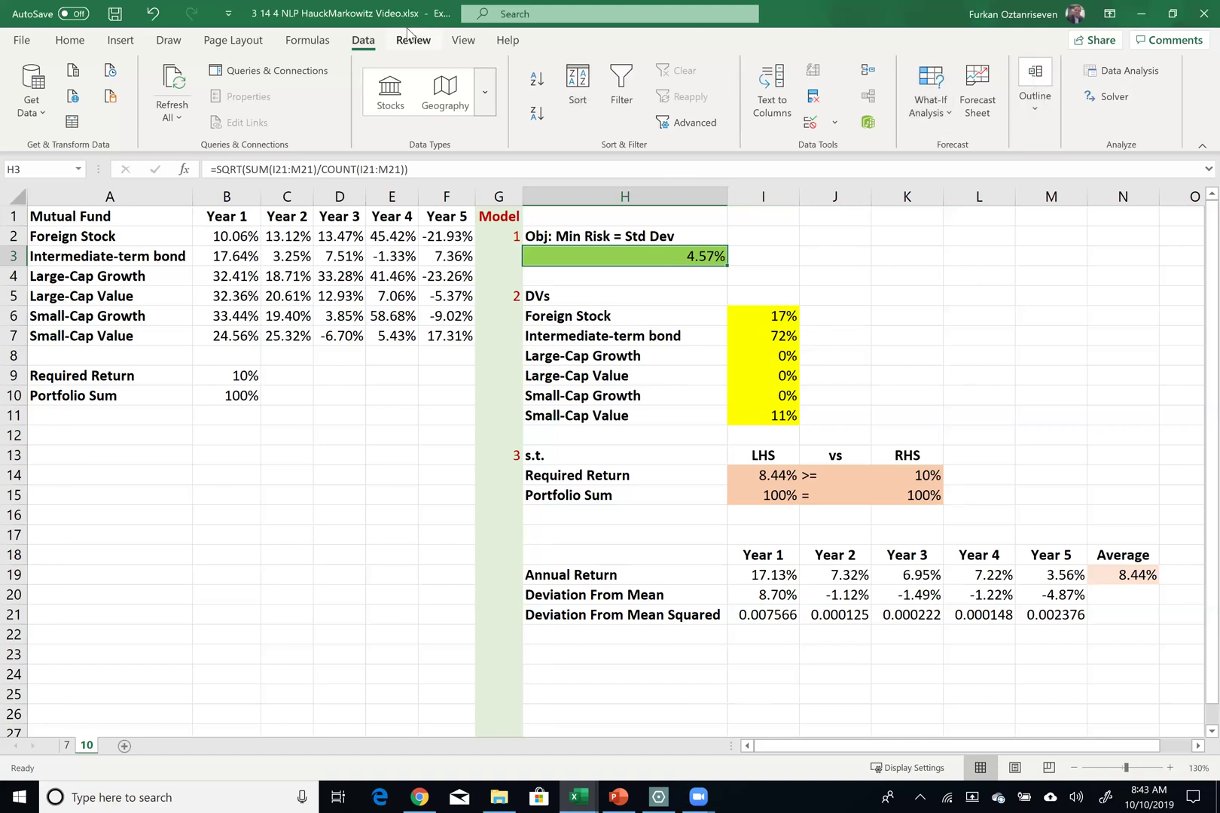
pyautogui.click(1107, 97)
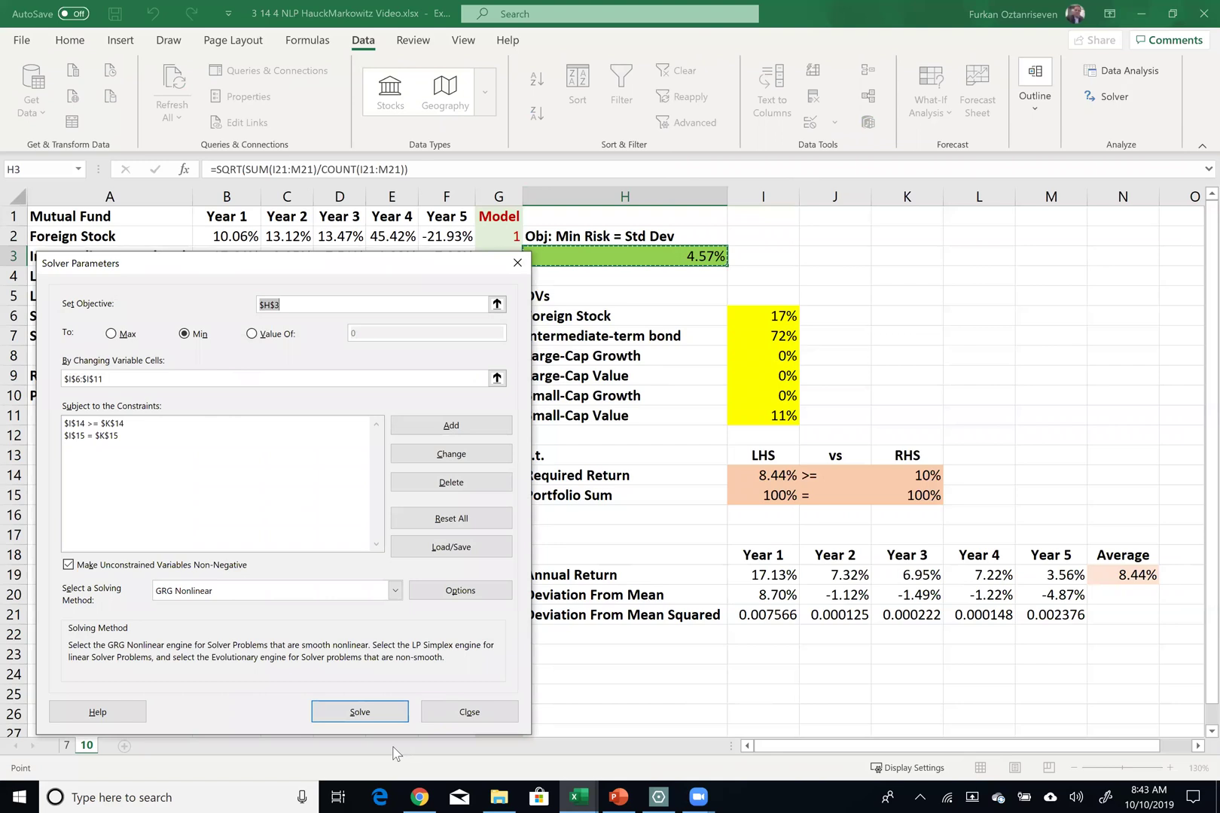
pyautogui.click(365, 717)
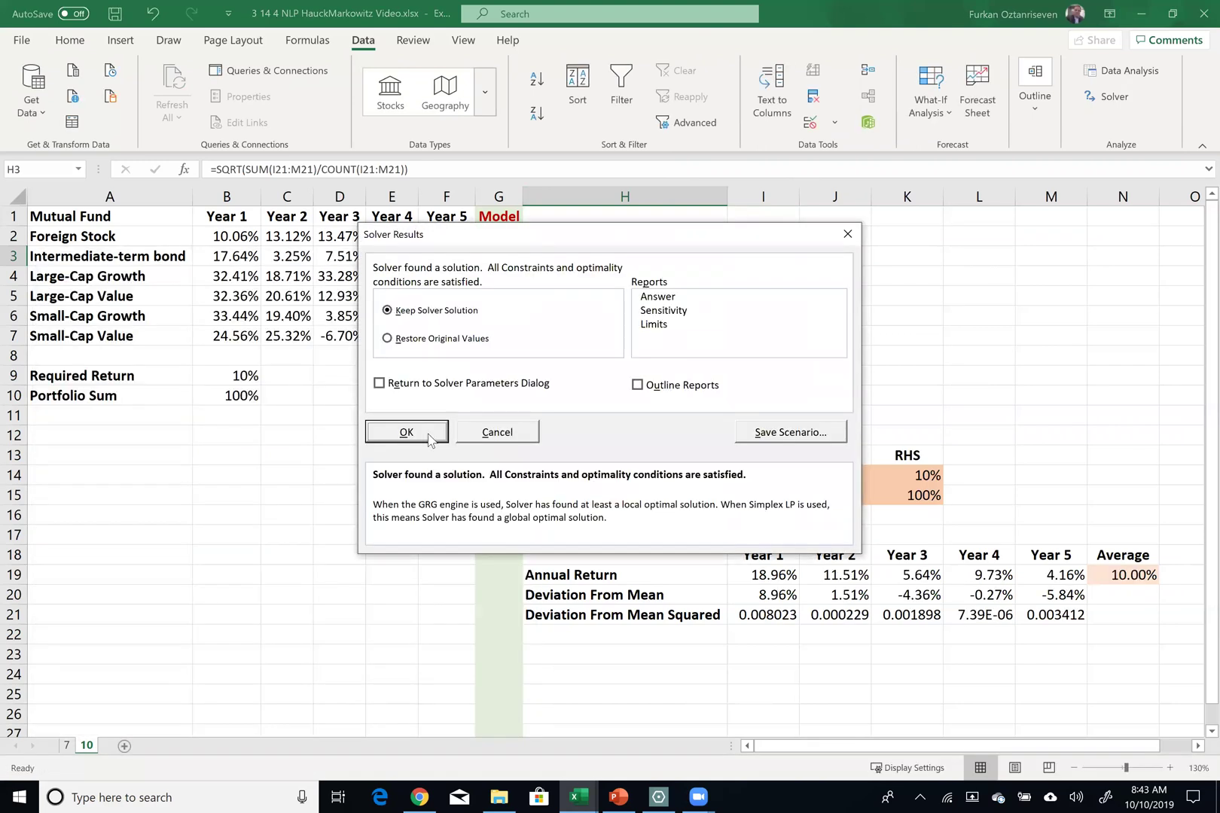
pyautogui.click(406, 432)
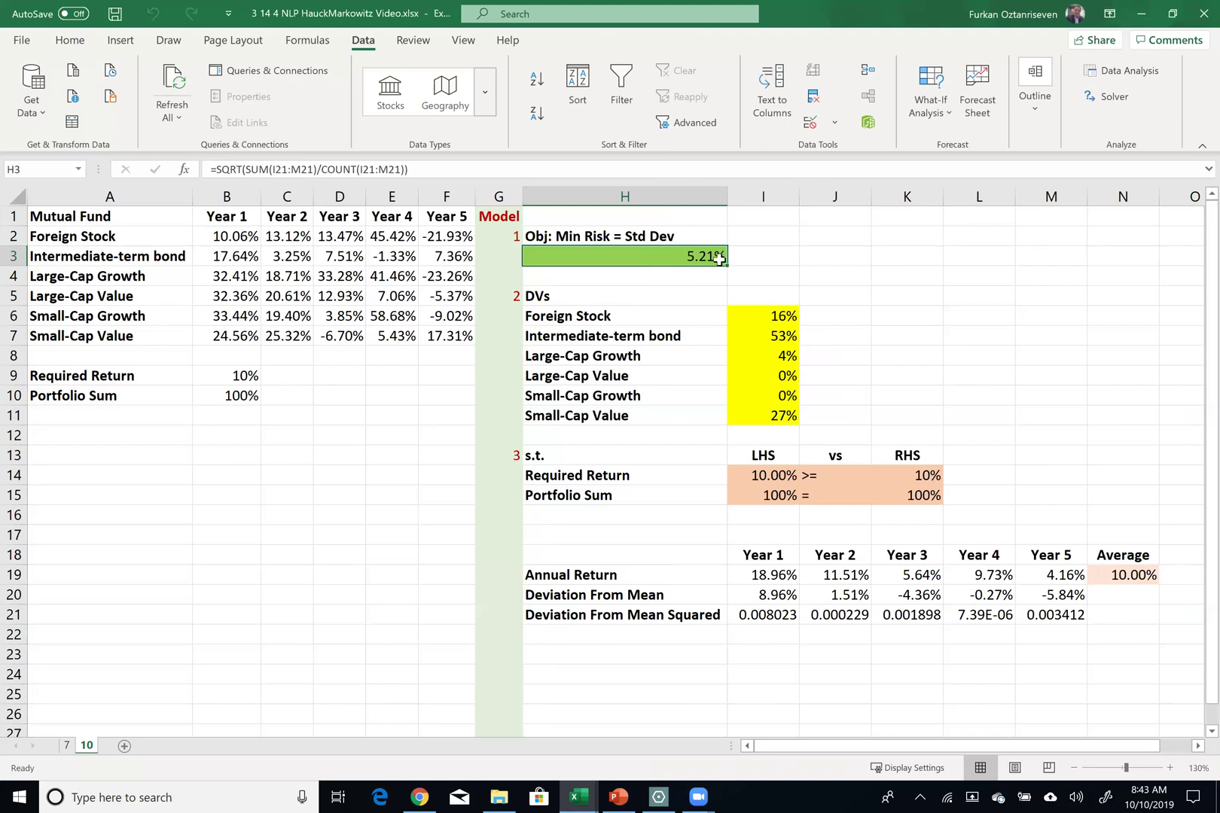
pyautogui.click(757, 476)
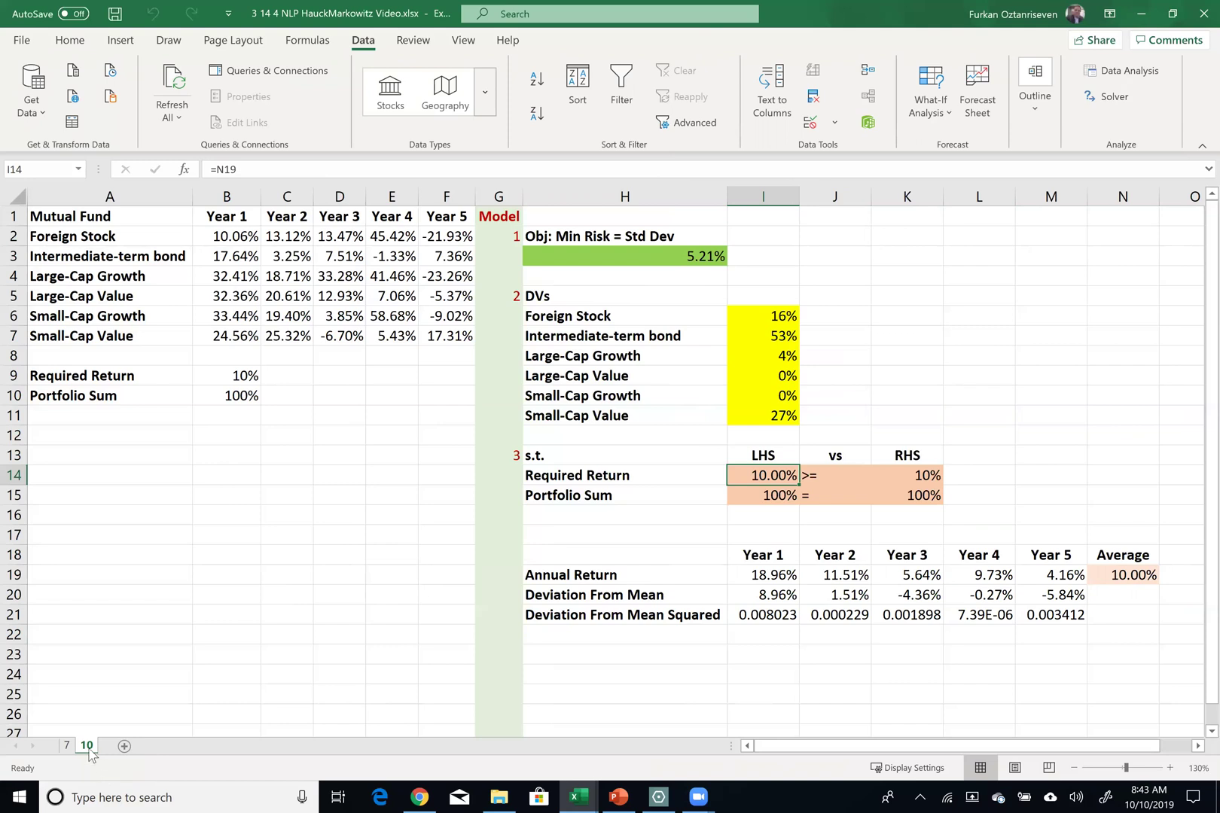
# Step: Duplicate worksheet 10 and rename the copy as 12
pyautogui.moveTo(89, 754); pyautogui.dragTo(110, 751)
pyautogui.doubleClick(117, 745)
pyautogui.write('12')
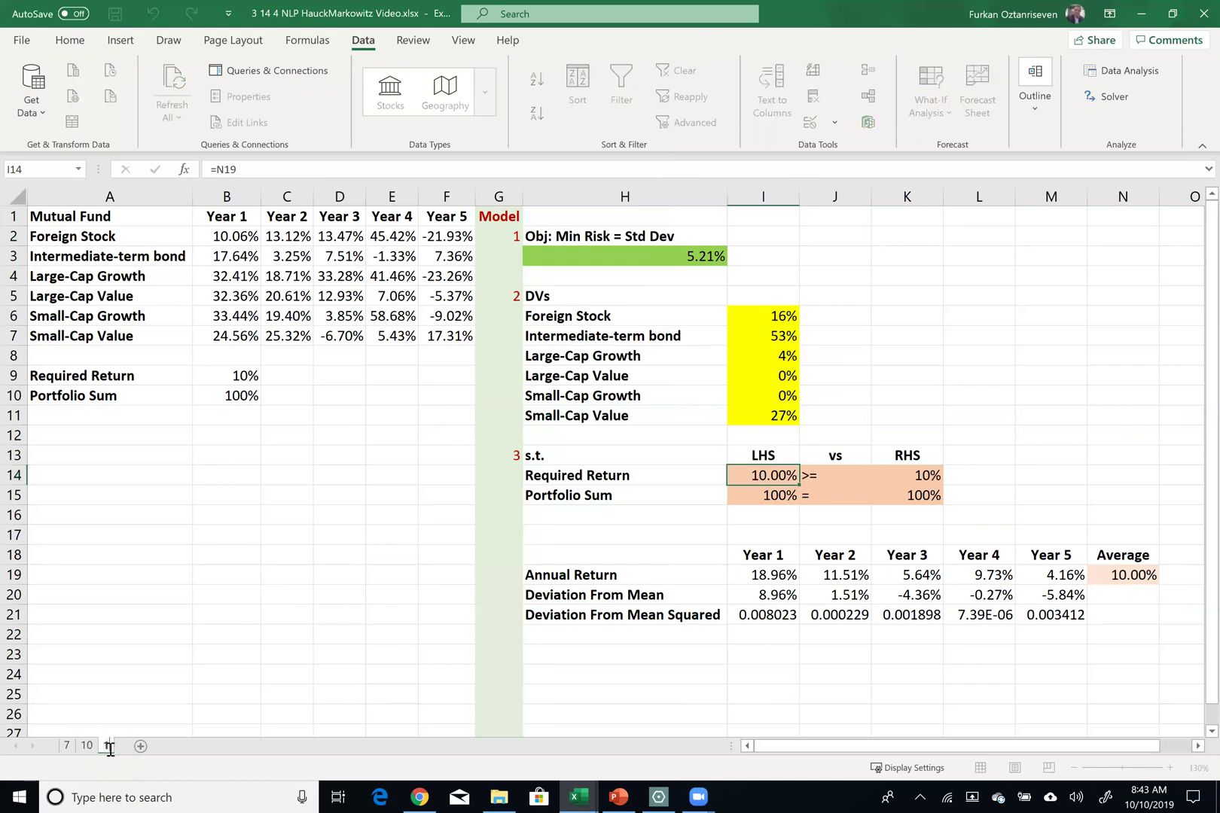
pyautogui.click(163, 706)
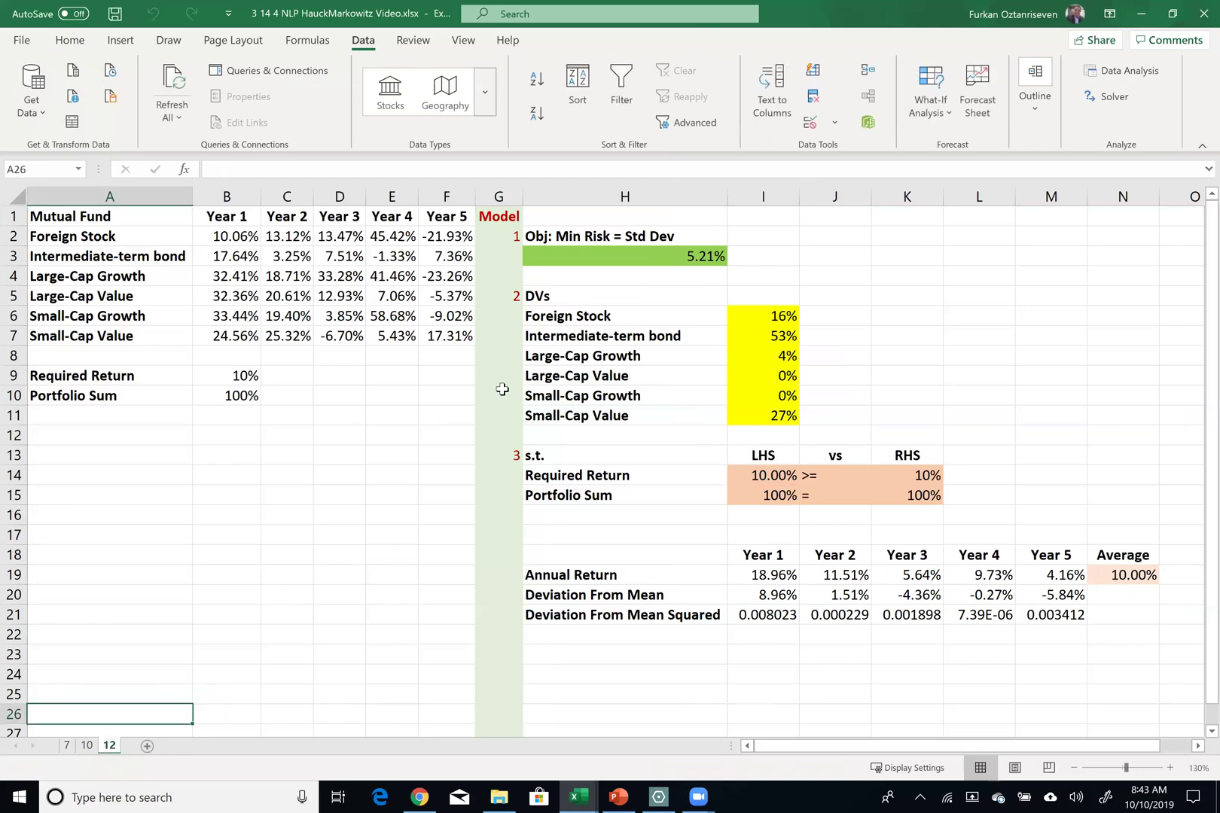
# Step: Run Solver on worksheet 12 with the copied 10% required return and keep the solution
pyautogui.click(677, 258)
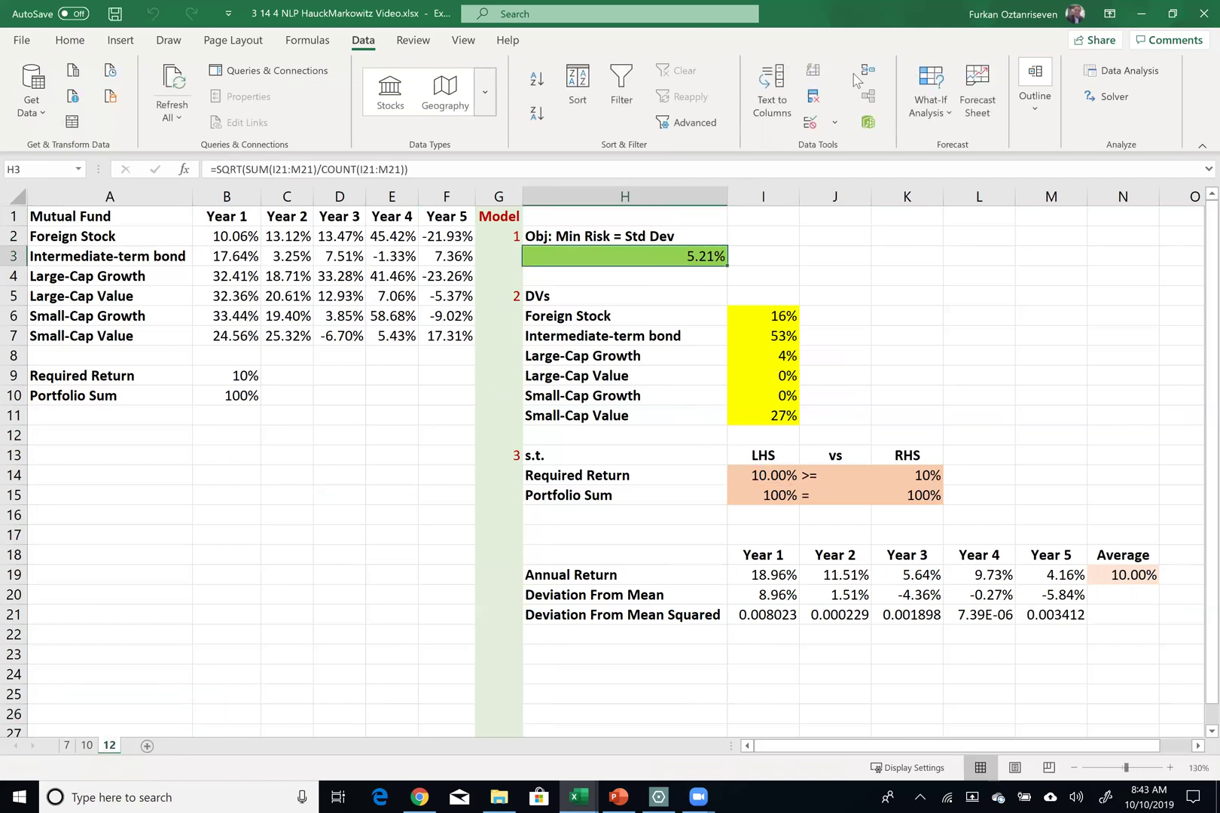
pyautogui.click(1108, 96)
pyautogui.click(356, 711)
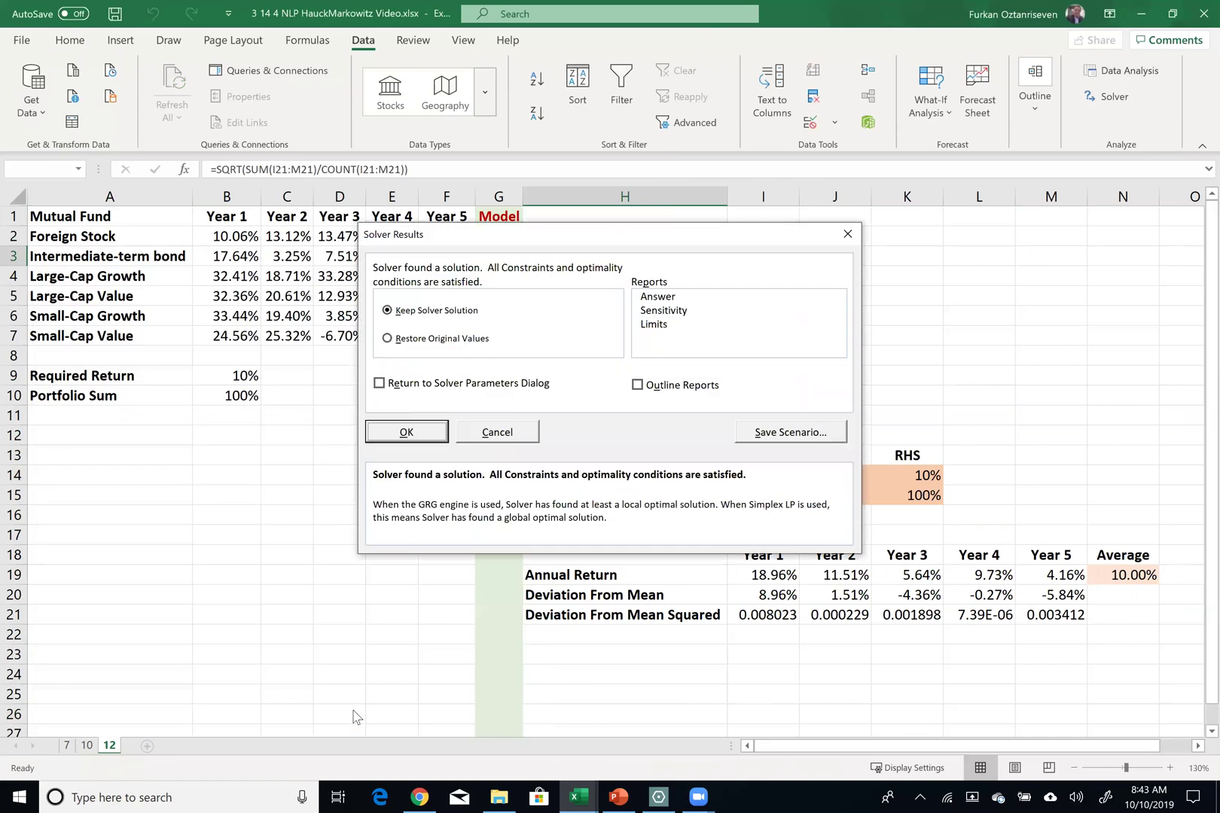
pyautogui.click(407, 433)
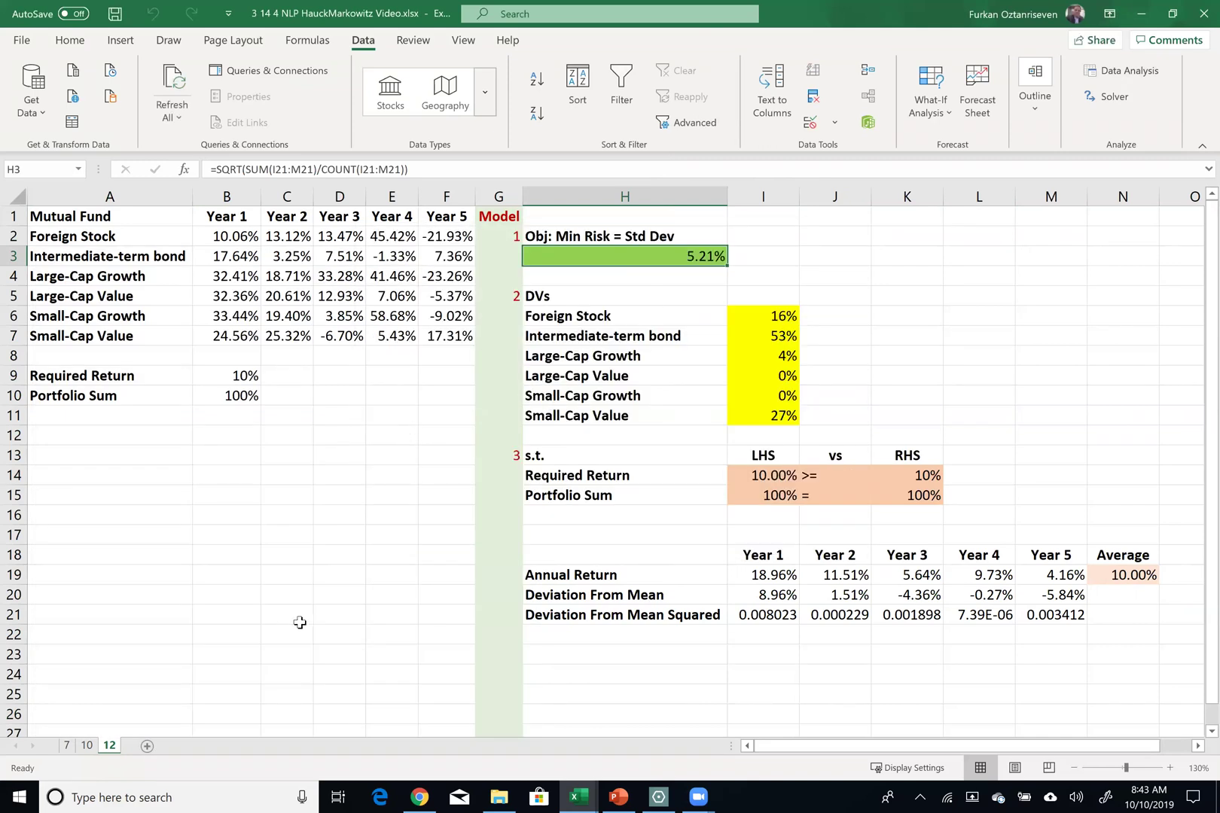
# Step: Set the required return in cell B9 of worksheet 12 to 12%
pyautogui.click(248, 374)
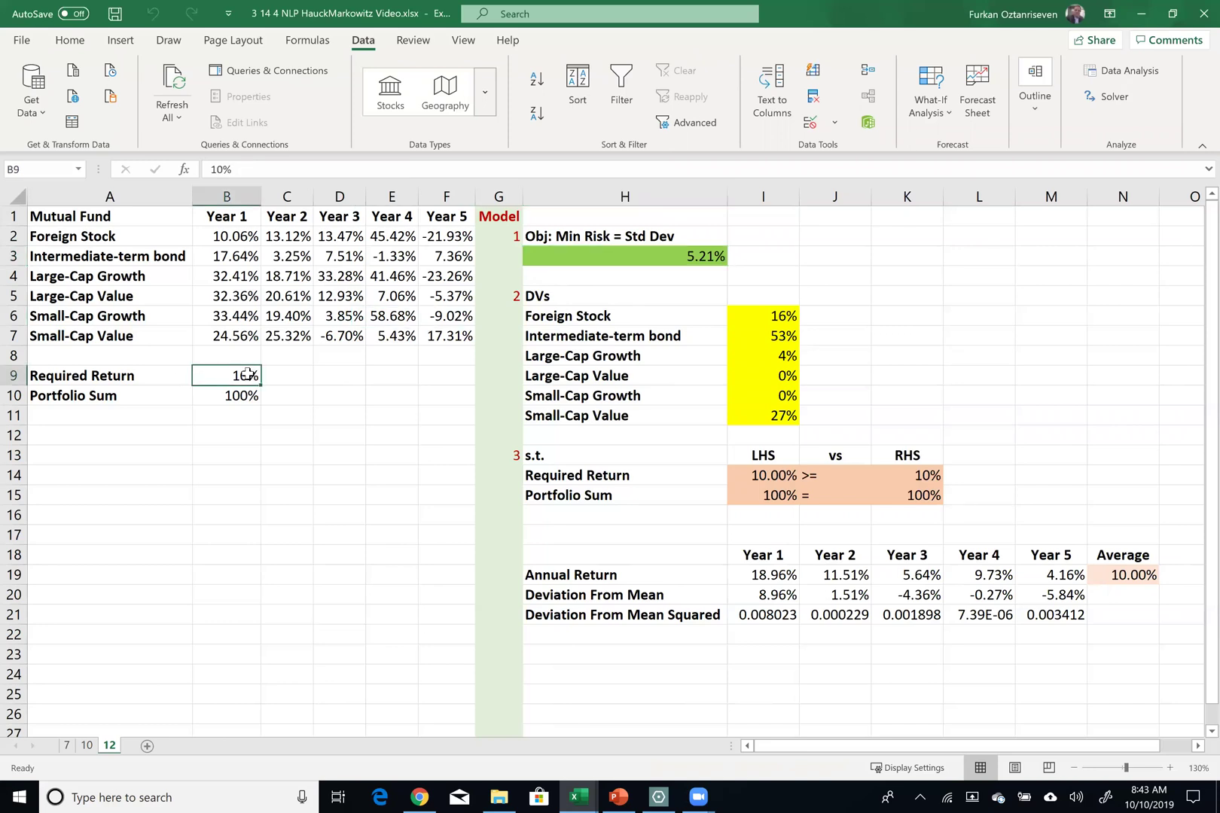
pyautogui.write('12')
pyautogui.press('Tab')
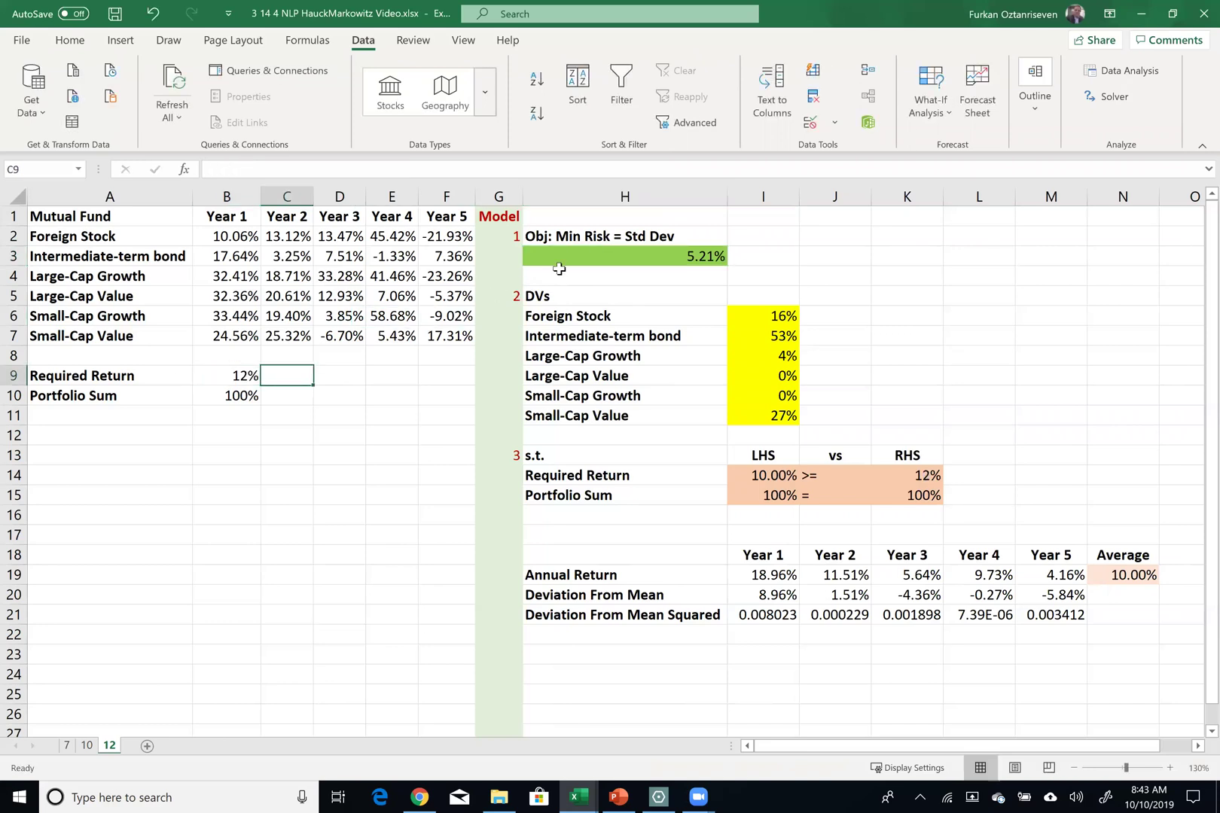
# Step: Solve the model on worksheet 12 for the 12% required return and keep the Solver solution
pyautogui.click(581, 254)
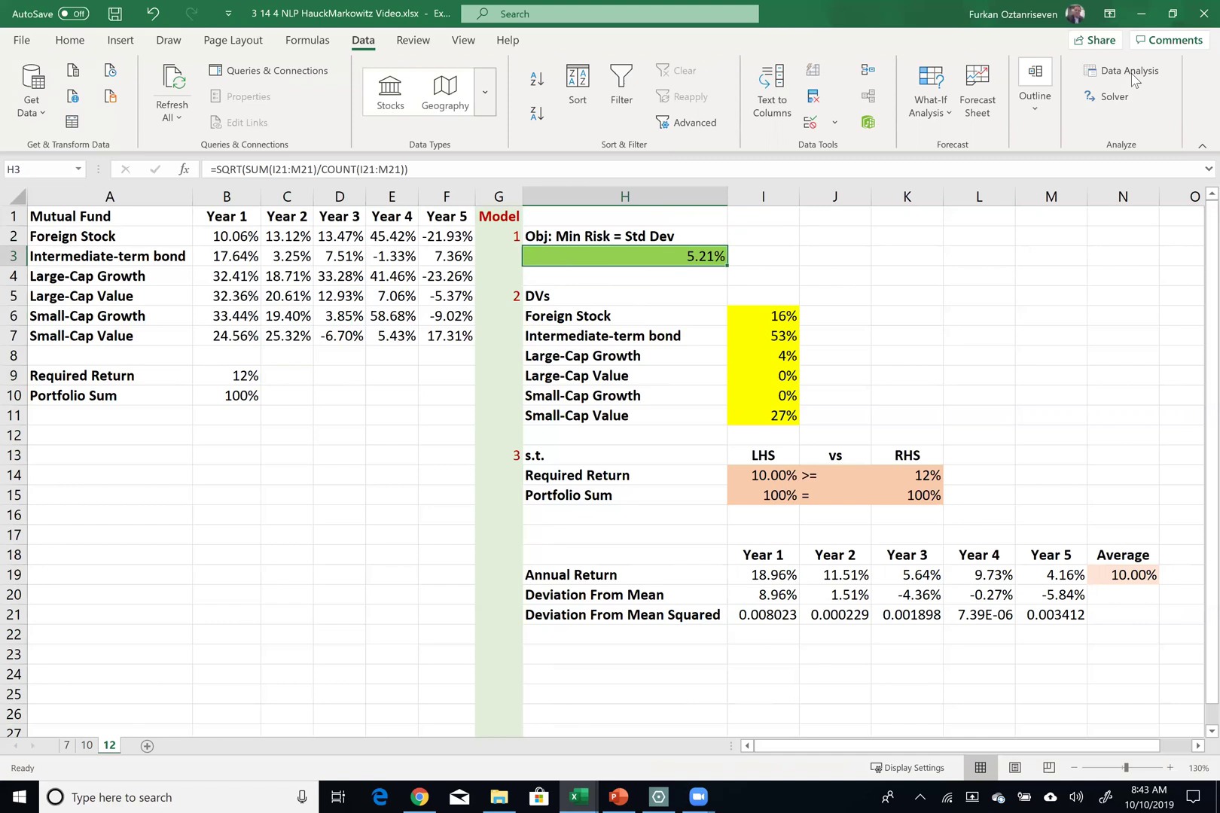
pyautogui.click(1107, 96)
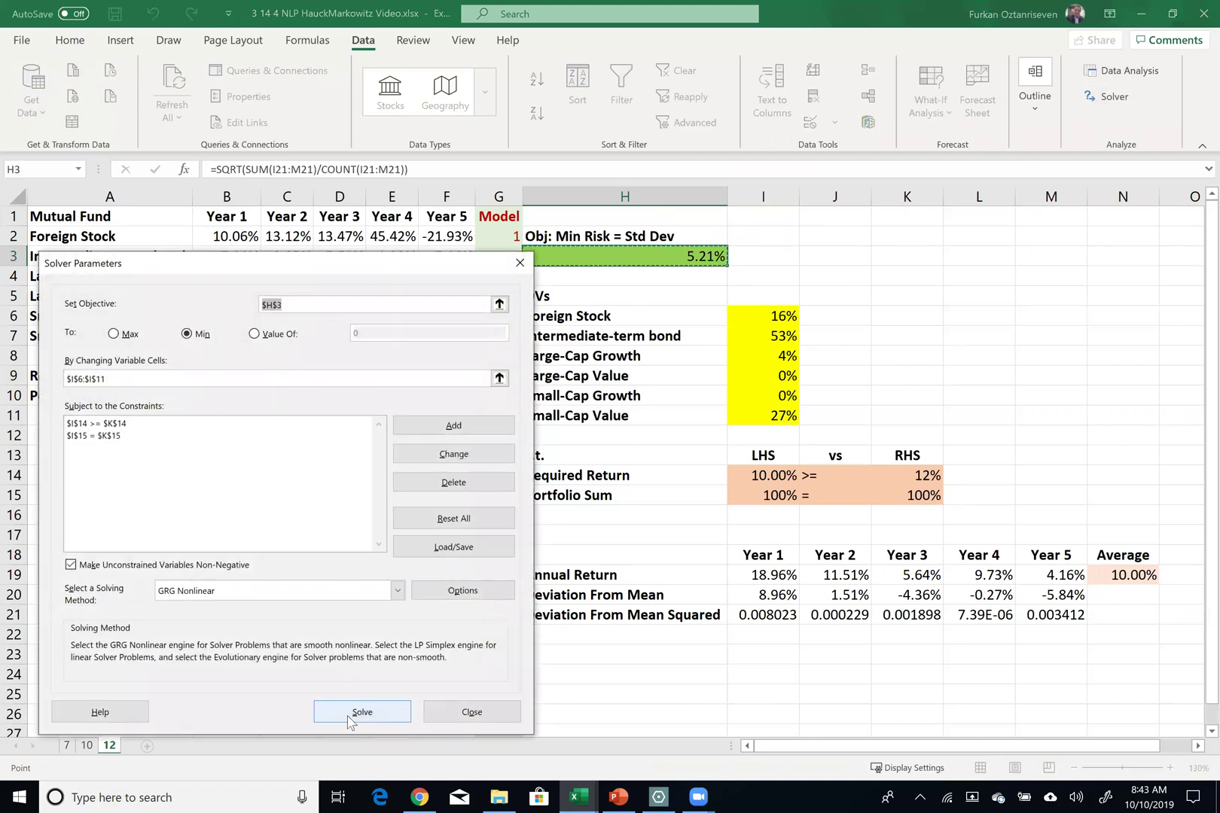
pyautogui.click(349, 719)
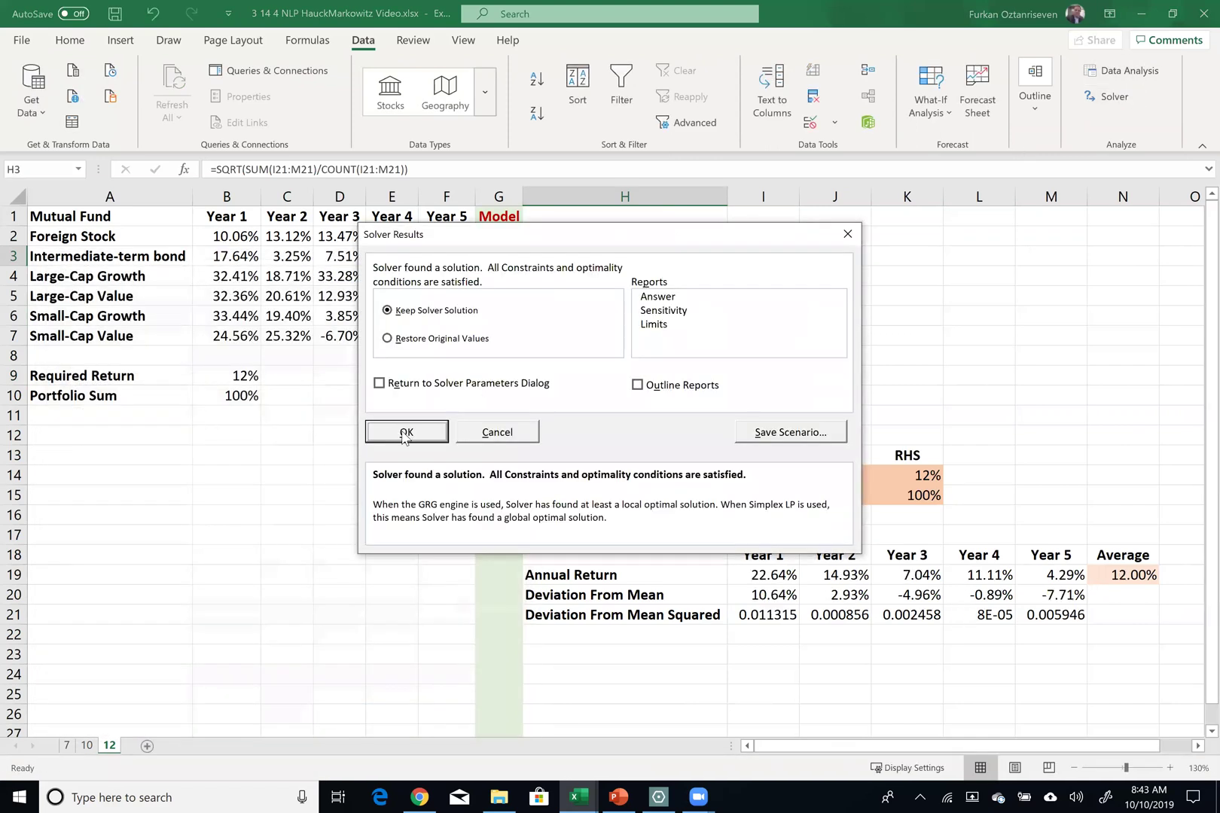
pyautogui.click(406, 432)
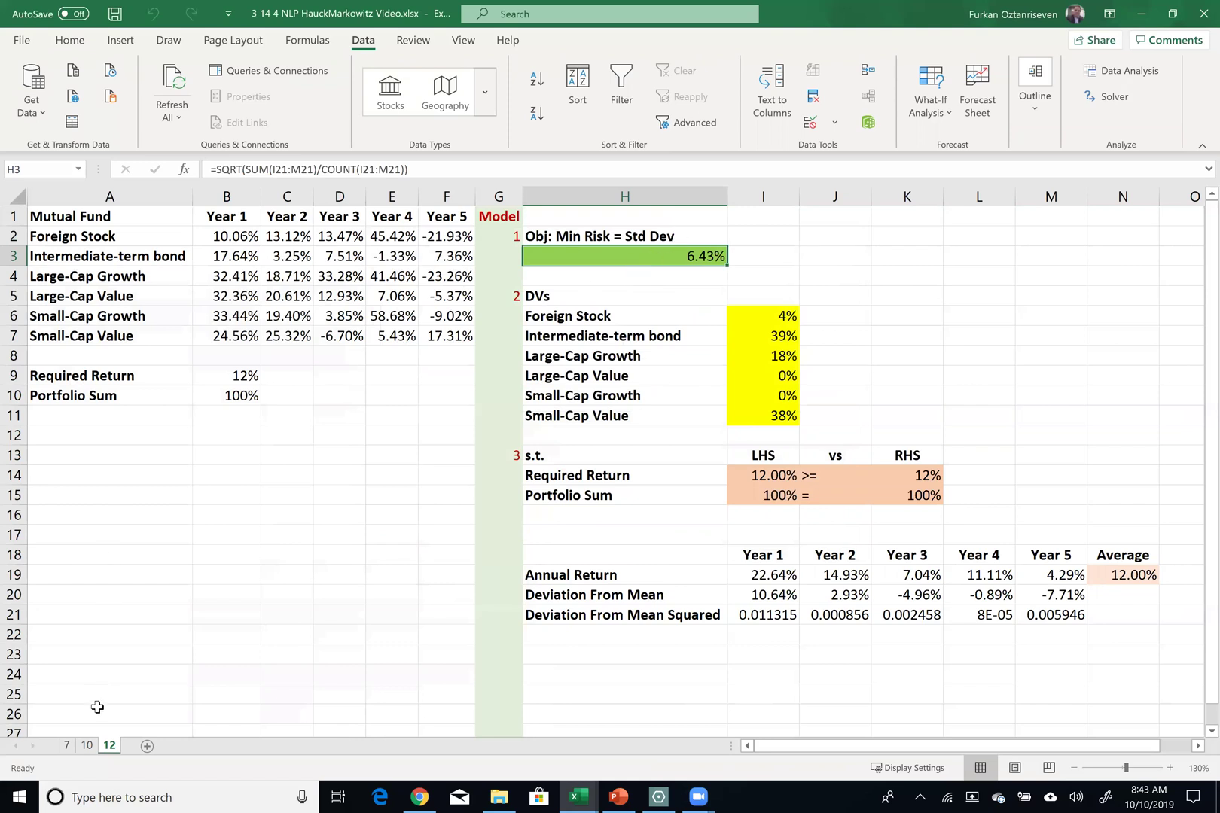
# Step: Revisit worksheets 10 and 7, and duplicate worksheet 12 as a new worksheet named 15
pyautogui.click(88, 746)
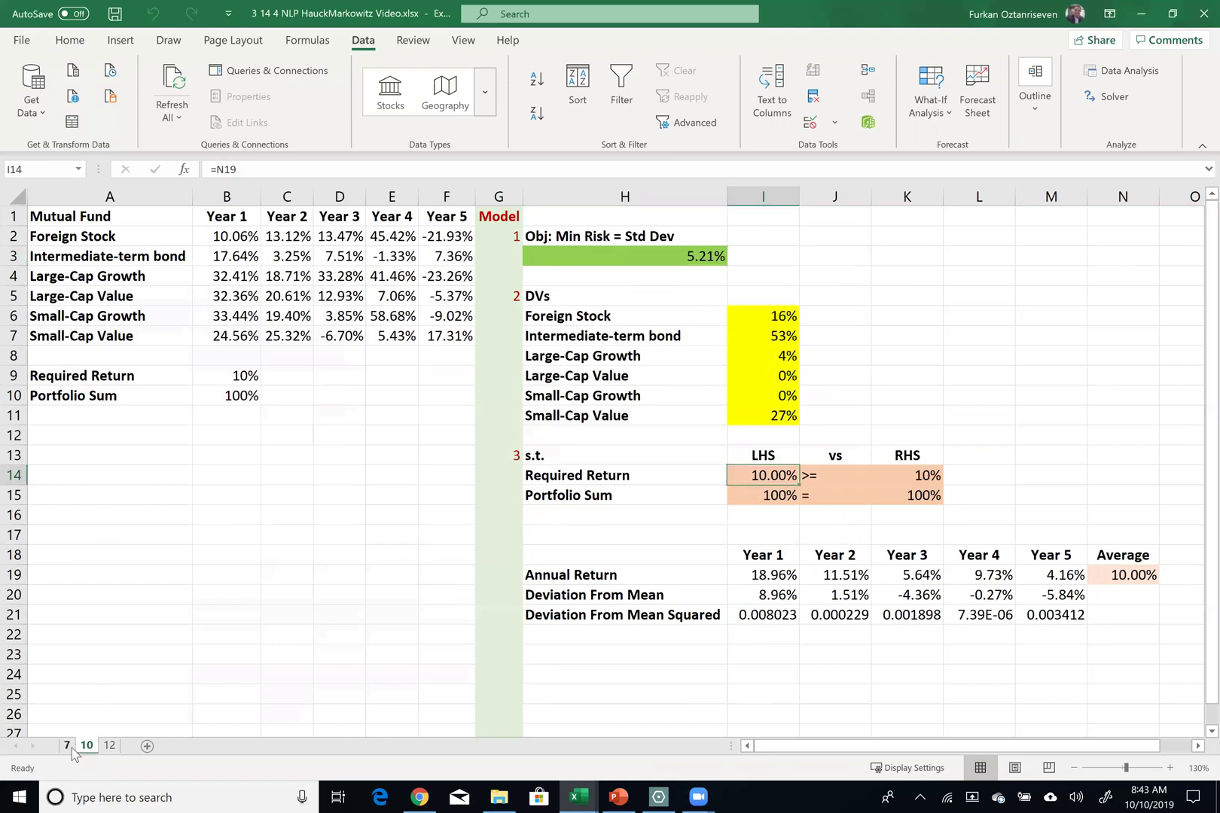
pyautogui.click(66, 745)
pyautogui.click(110, 745)
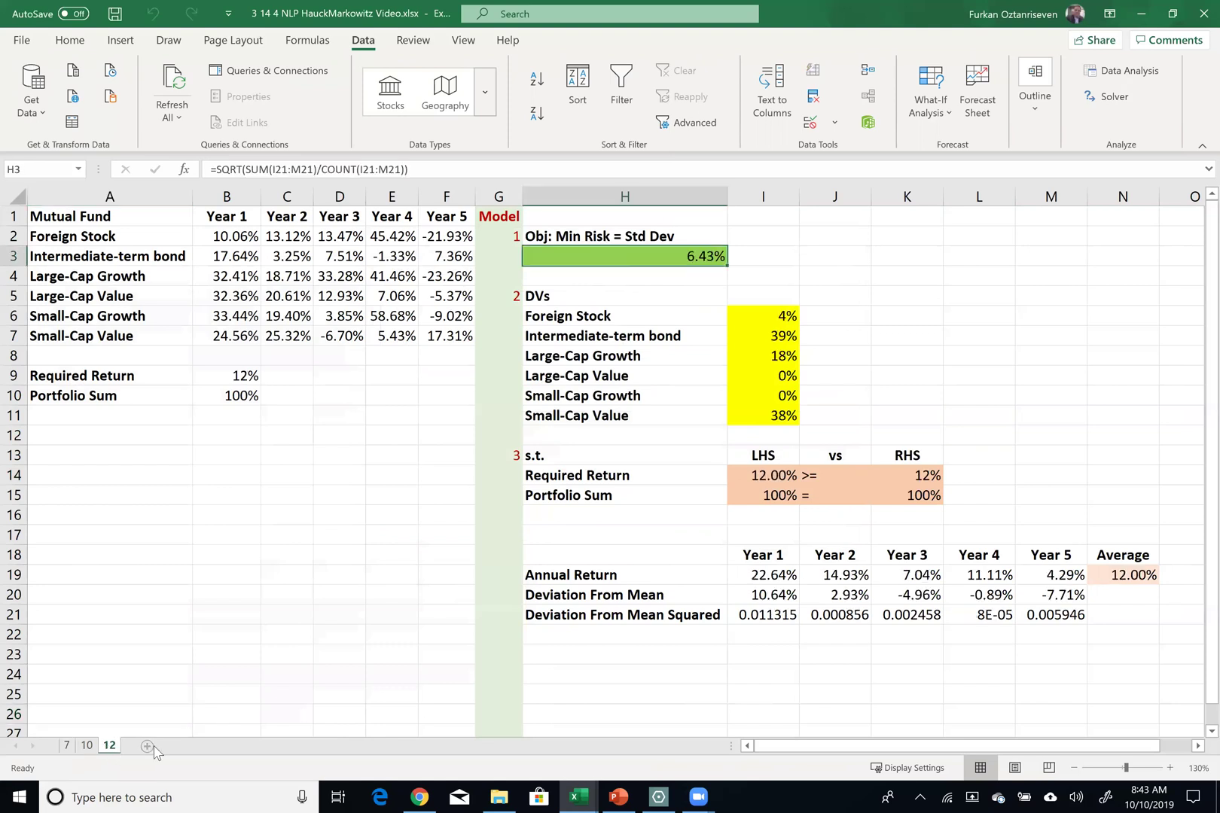
pyautogui.moveTo(111, 748); pyautogui.dragTo(132, 751)
pyautogui.write('15')
pyautogui.press('Return')
pyautogui.click(272, 565)
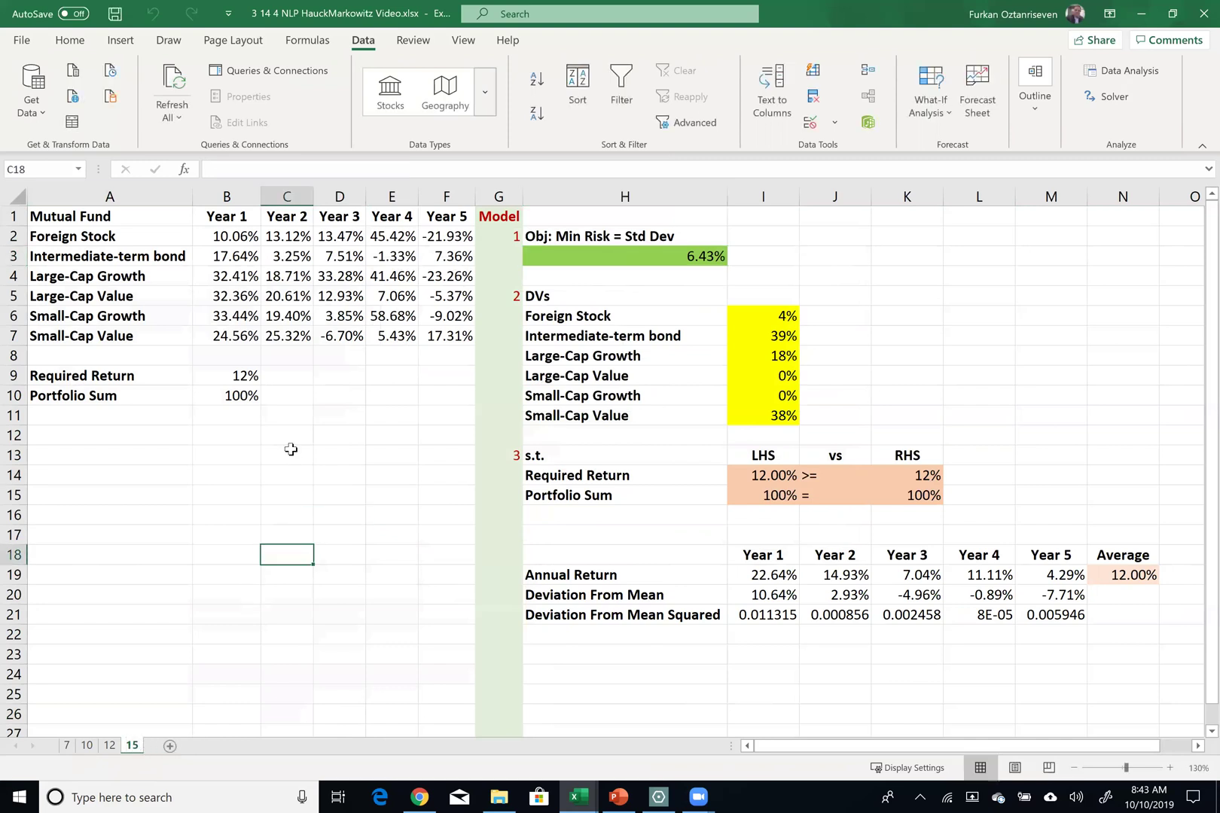
# Step: Set the required return in B9 of worksheet 15 to 15% and solve the model, keeping the Solver solution
pyautogui.click(241, 374)
pyautogui.write('15')
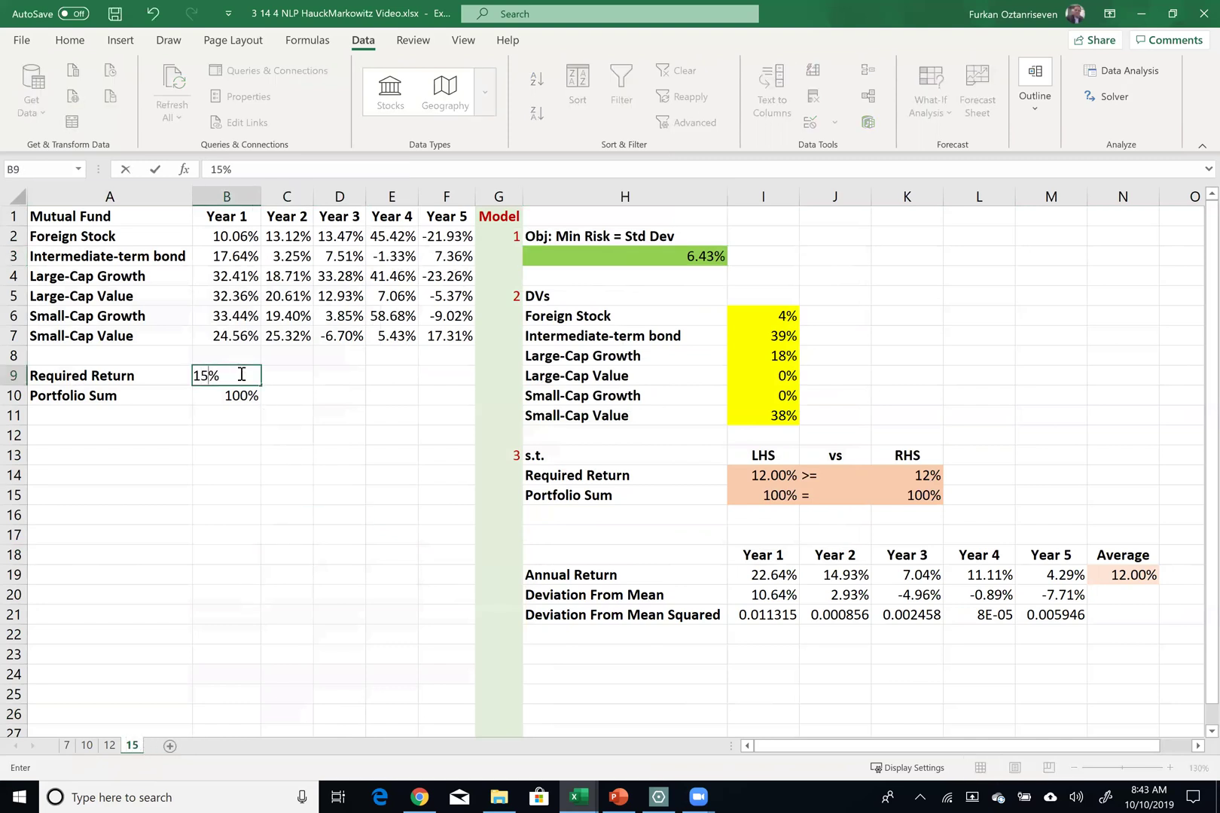
pyautogui.press('Tab')
pyautogui.click(692, 254)
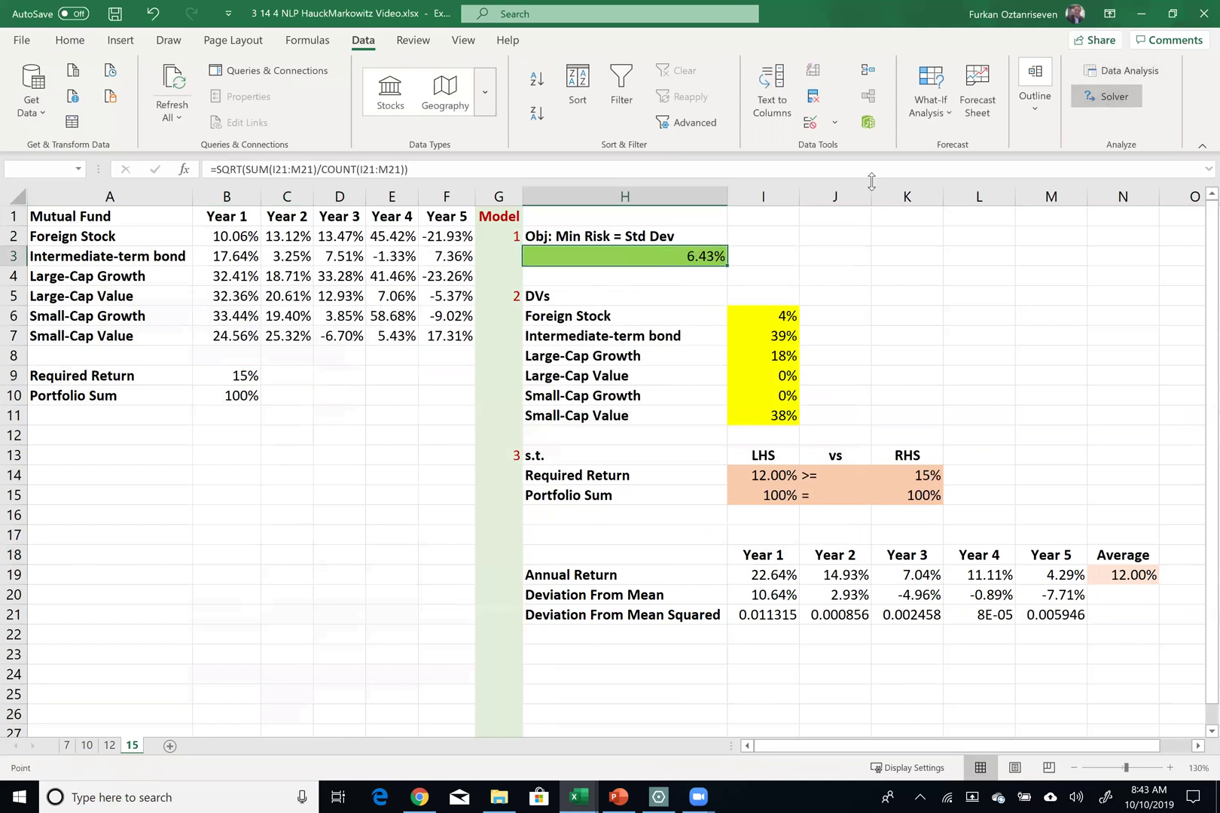
pyautogui.click(1107, 96)
pyautogui.click(379, 714)
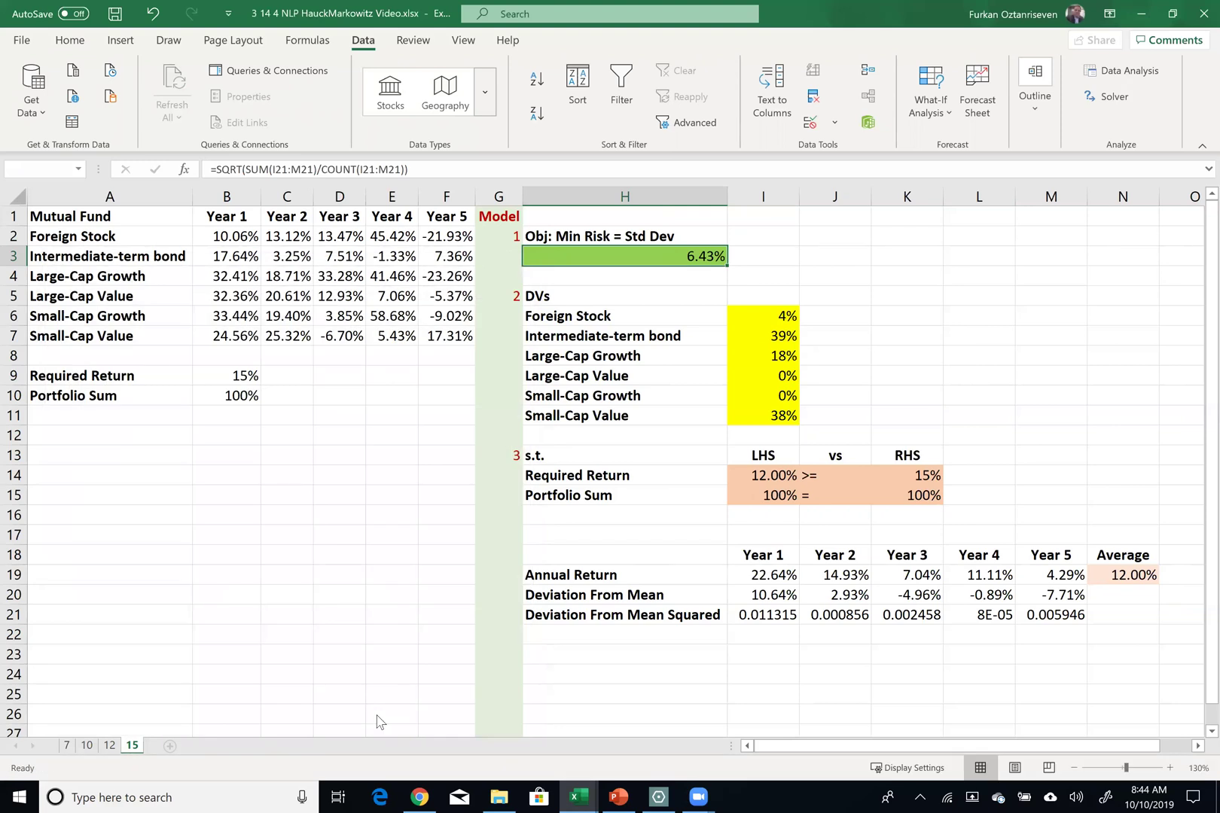
pyautogui.click(391, 443)
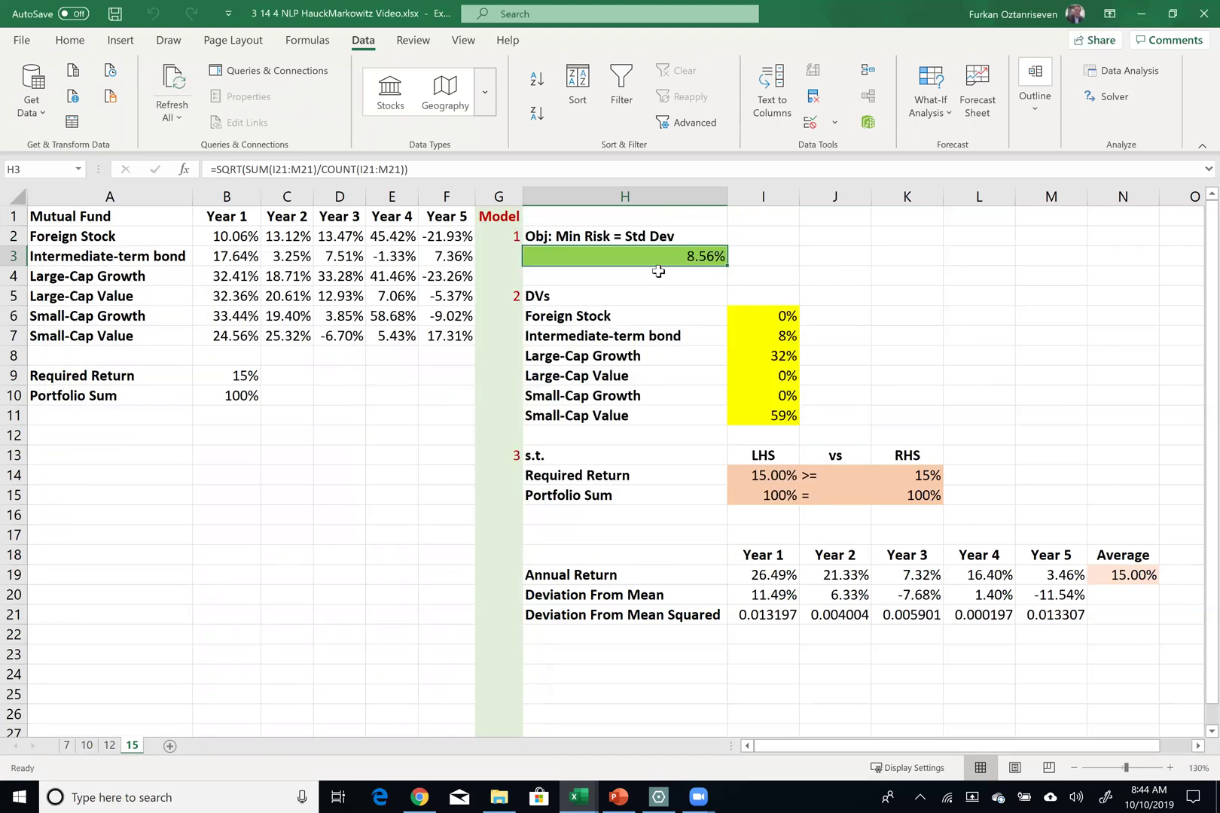
pyautogui.click(174, 745)
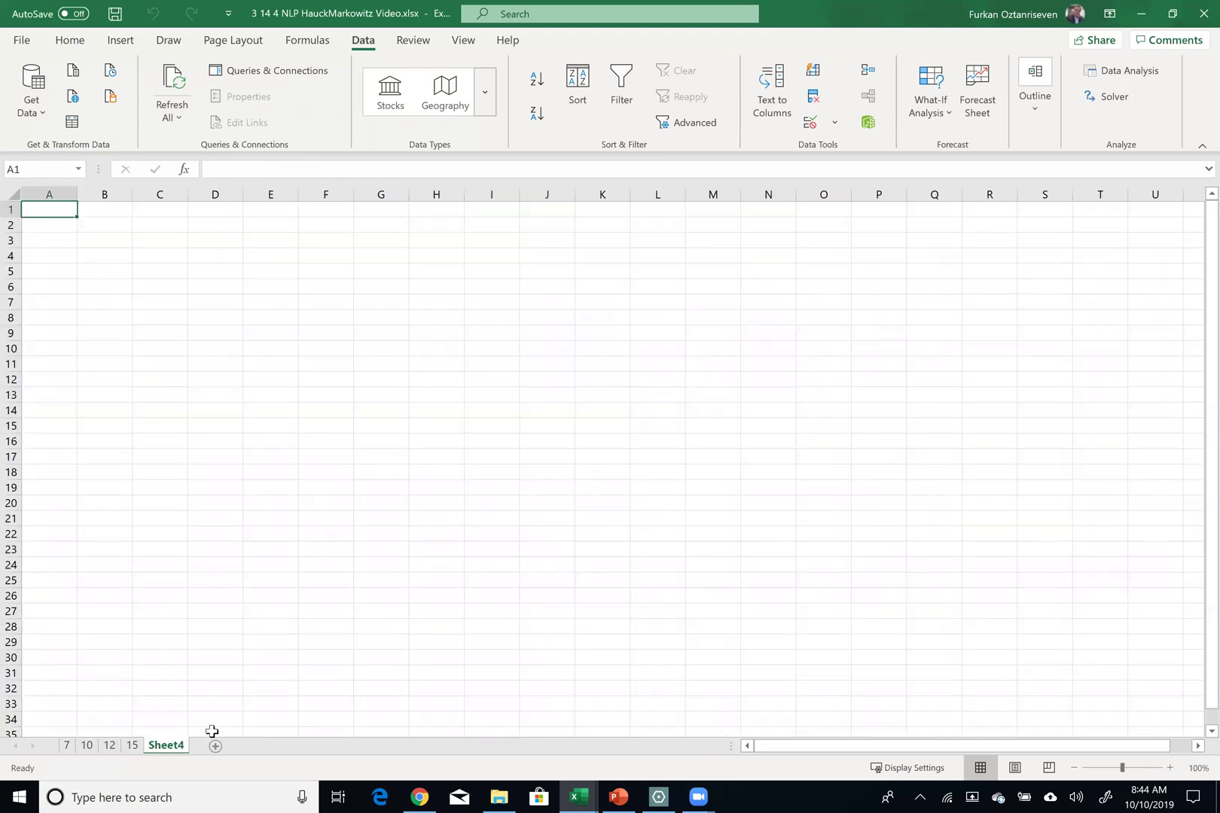
pyautogui.rightClick(175, 745)
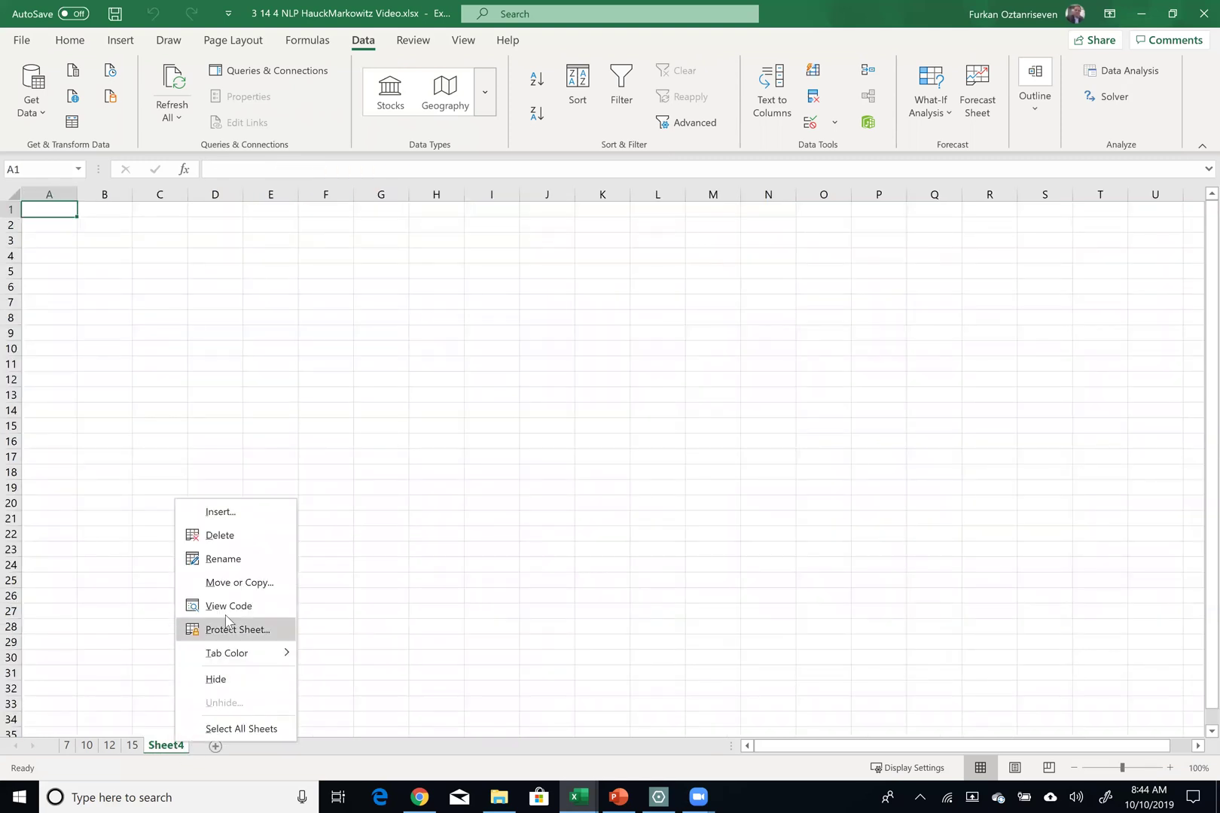
pyautogui.click(225, 536)
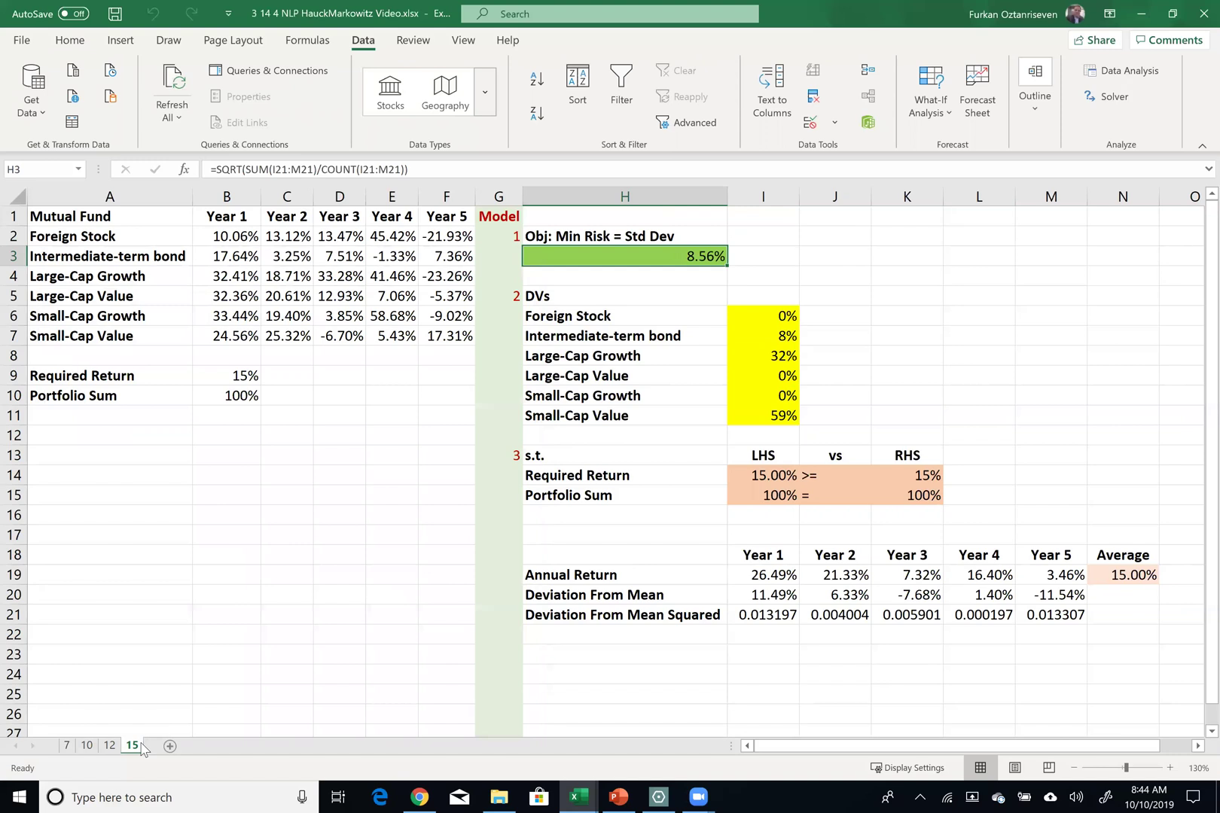
# Step: Duplicate worksheet 15 after itself and name the copy 20
pyautogui.moveTo(139, 749); pyautogui.dragTo(154, 747)
pyautogui.write('20')
pyautogui.press('Return')
pyautogui.click(249, 612)
# Step: Set the required return in B9 of worksheet 20 to 20% and solve the model, keeping the Solver solution
pyautogui.click(242, 377)
pyautogui.write('20')
pyautogui.press('Tab')
pyautogui.click(540, 255)
pyautogui.click(1102, 99)
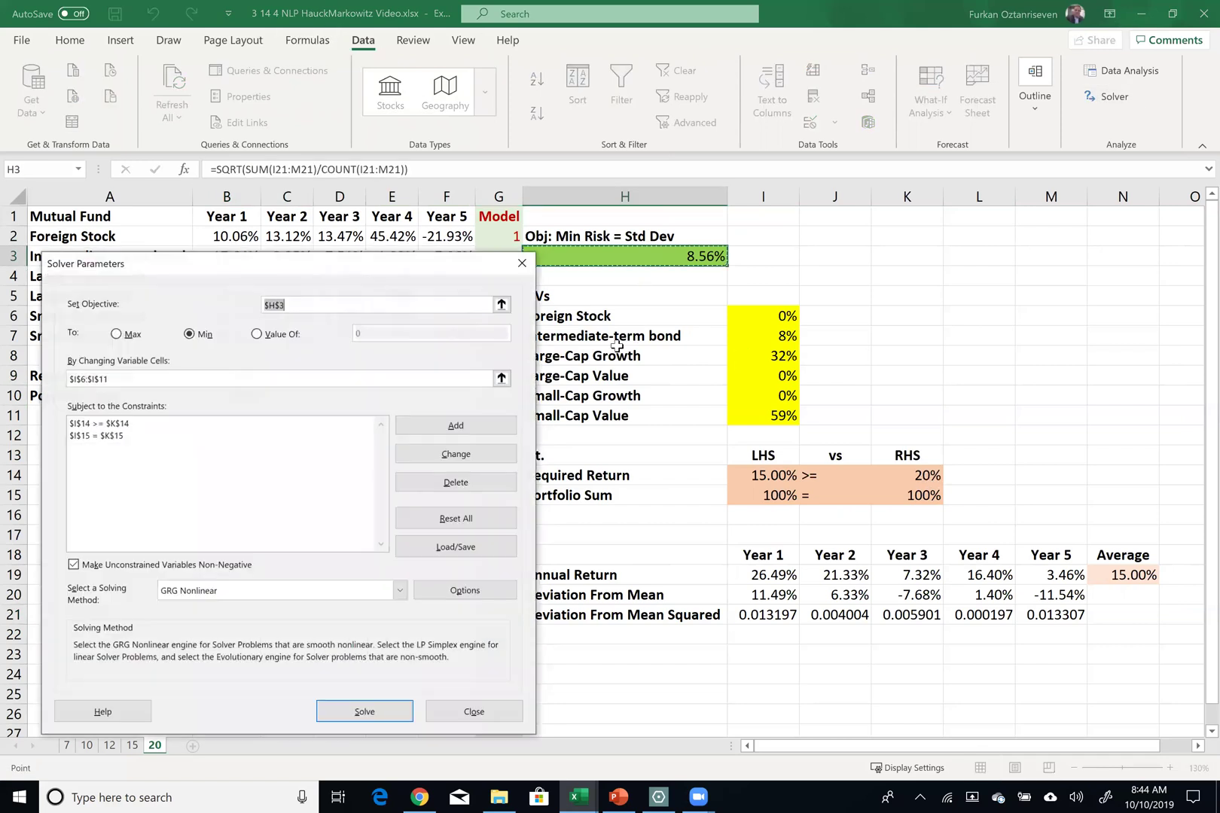
pyautogui.click(347, 712)
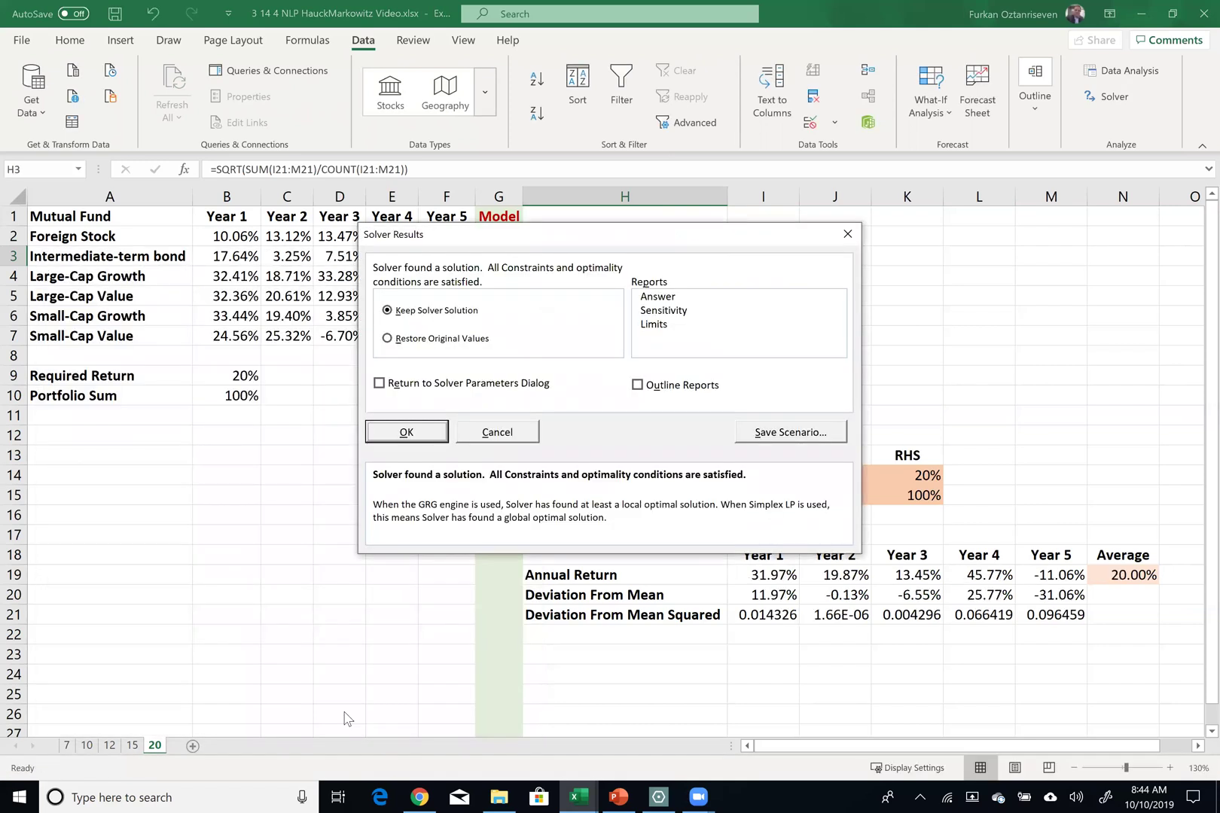
pyautogui.click(409, 440)
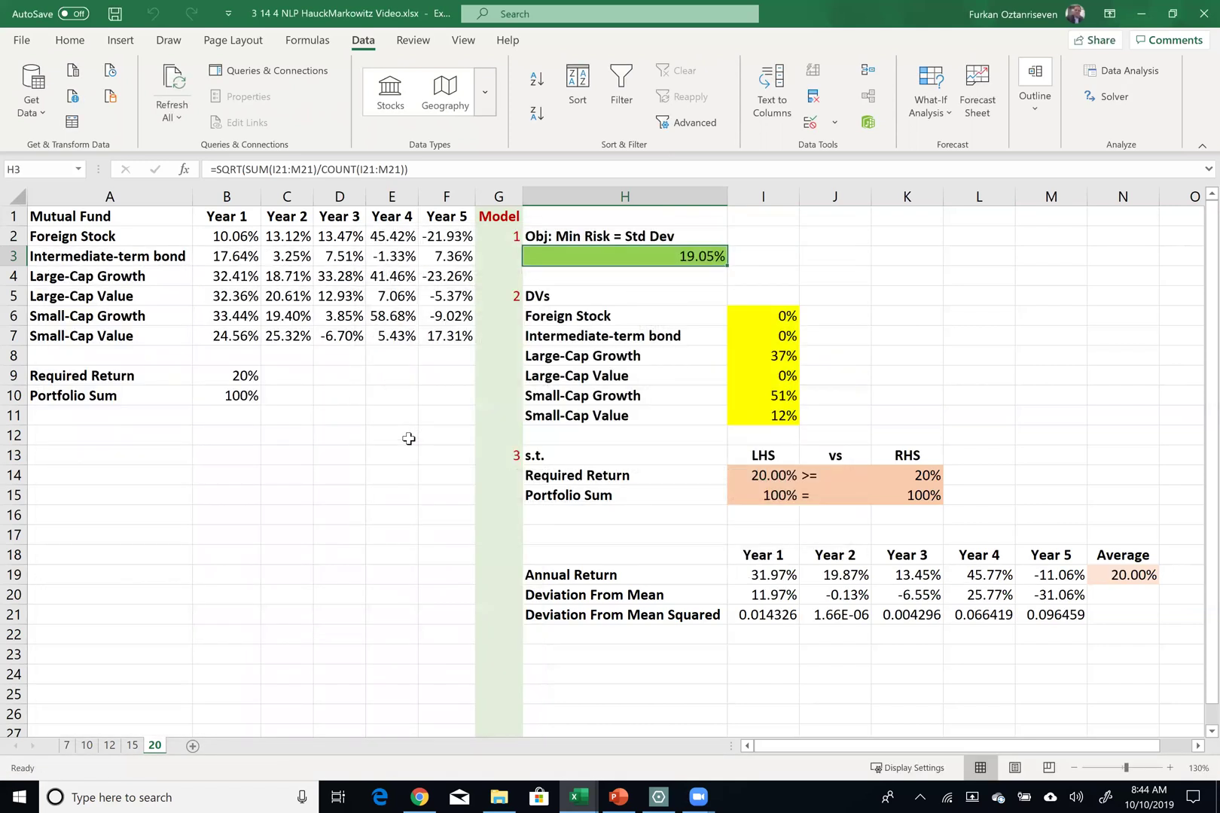
# Step: Duplicate worksheet 20 after itself and name the copy 25
pyautogui.click(135, 750)
pyautogui.click(154, 746)
pyautogui.moveTo(162, 748); pyautogui.dragTo(171, 747)
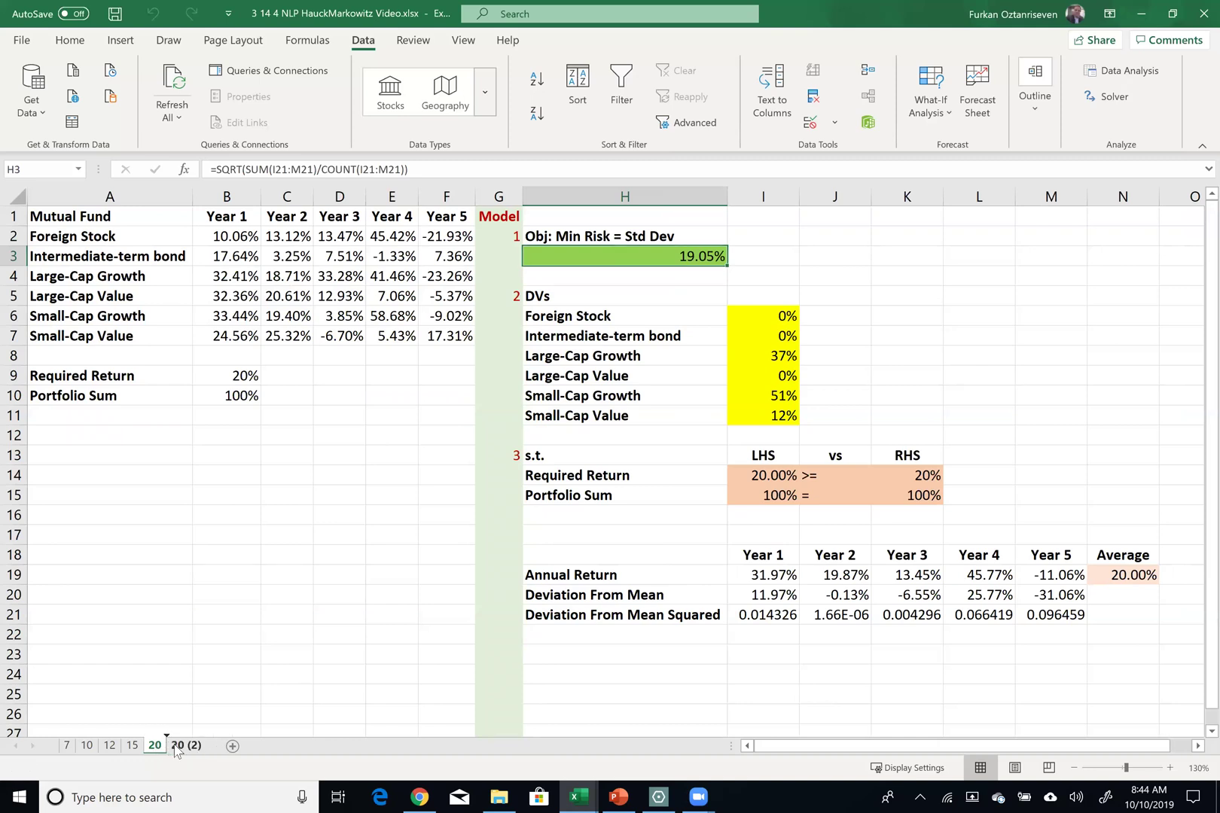
pyautogui.doubleClick(174, 745)
pyautogui.write('25')
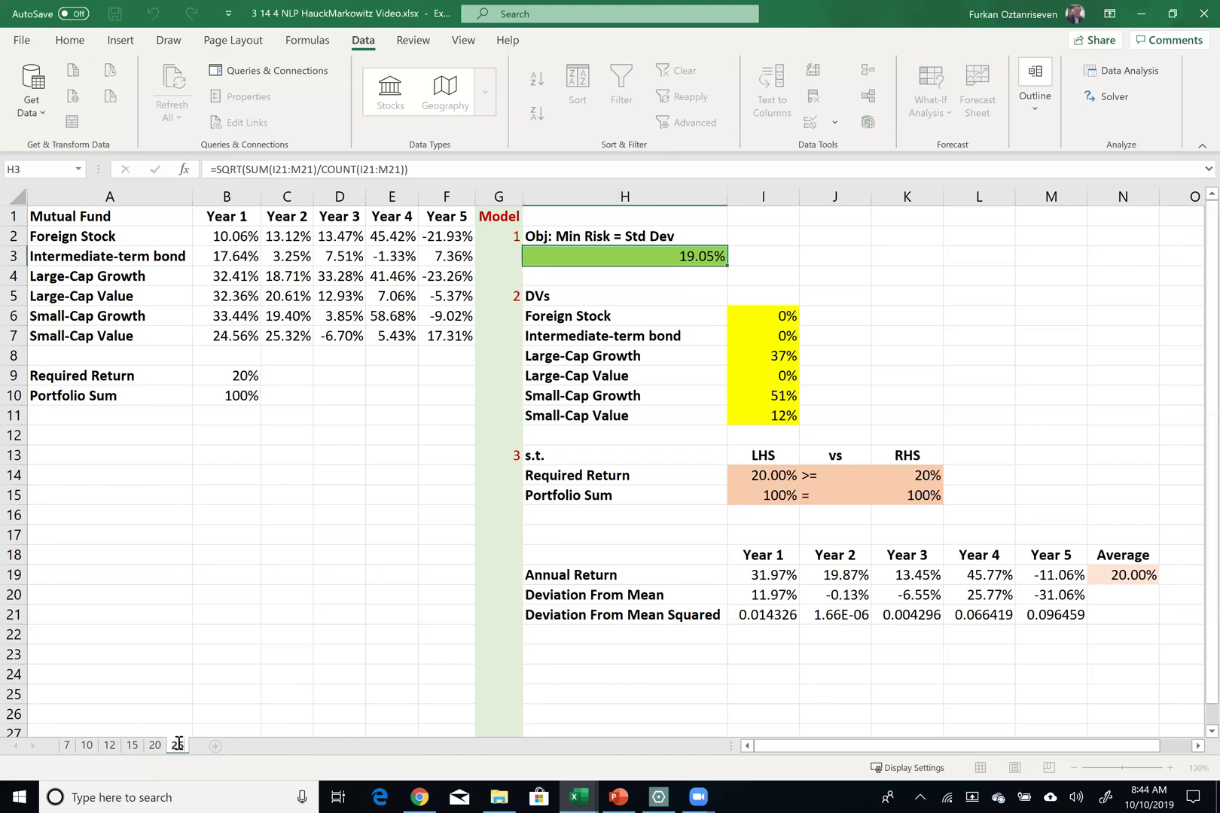
# Step: Run Solver on worksheet 25 with the copied 20% required return and keep the solution
pyautogui.click(705, 256)
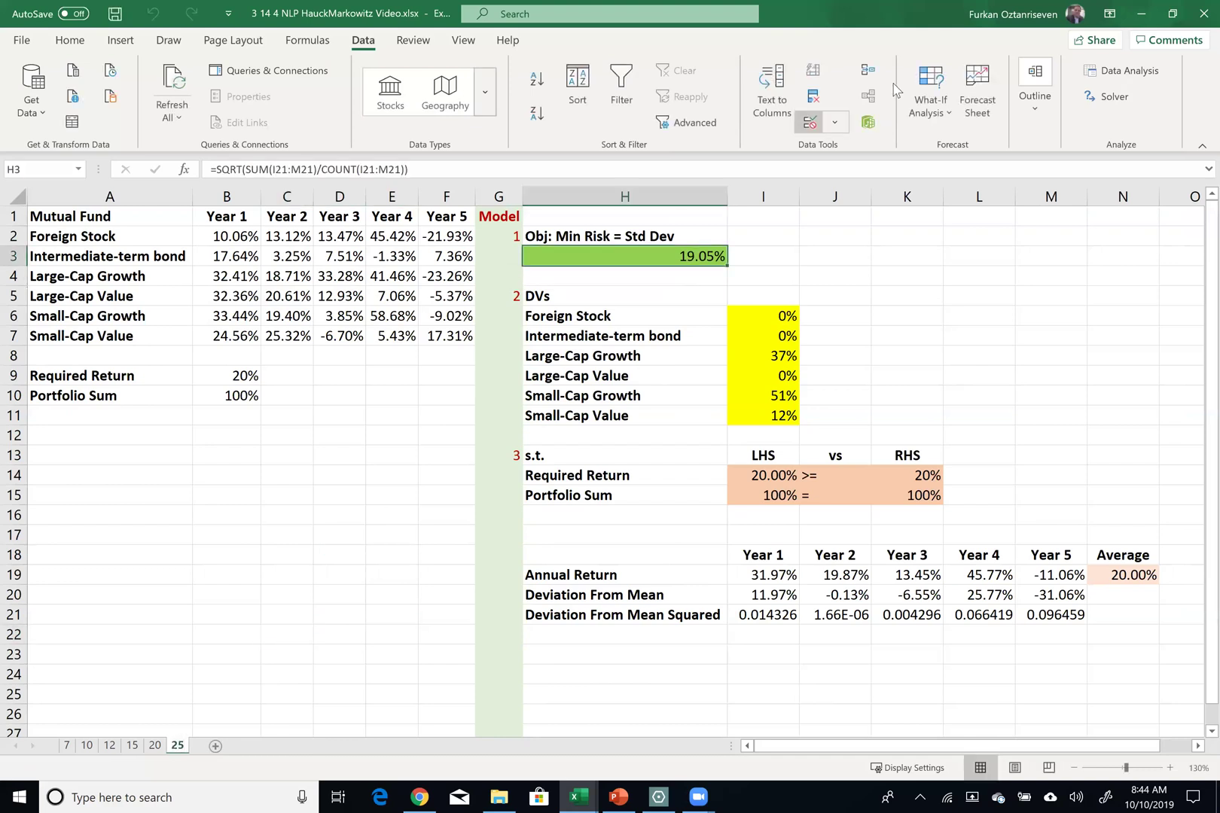
pyautogui.click(1107, 96)
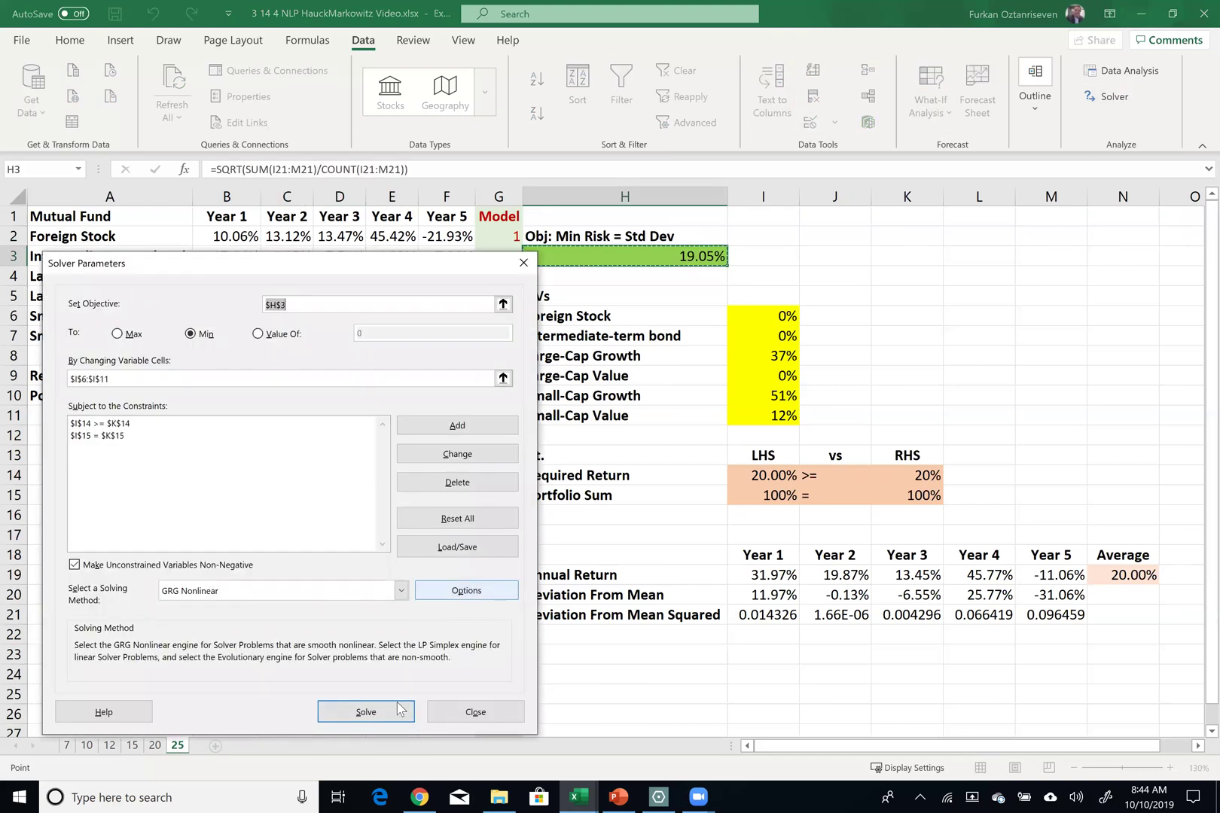
pyautogui.click(398, 711)
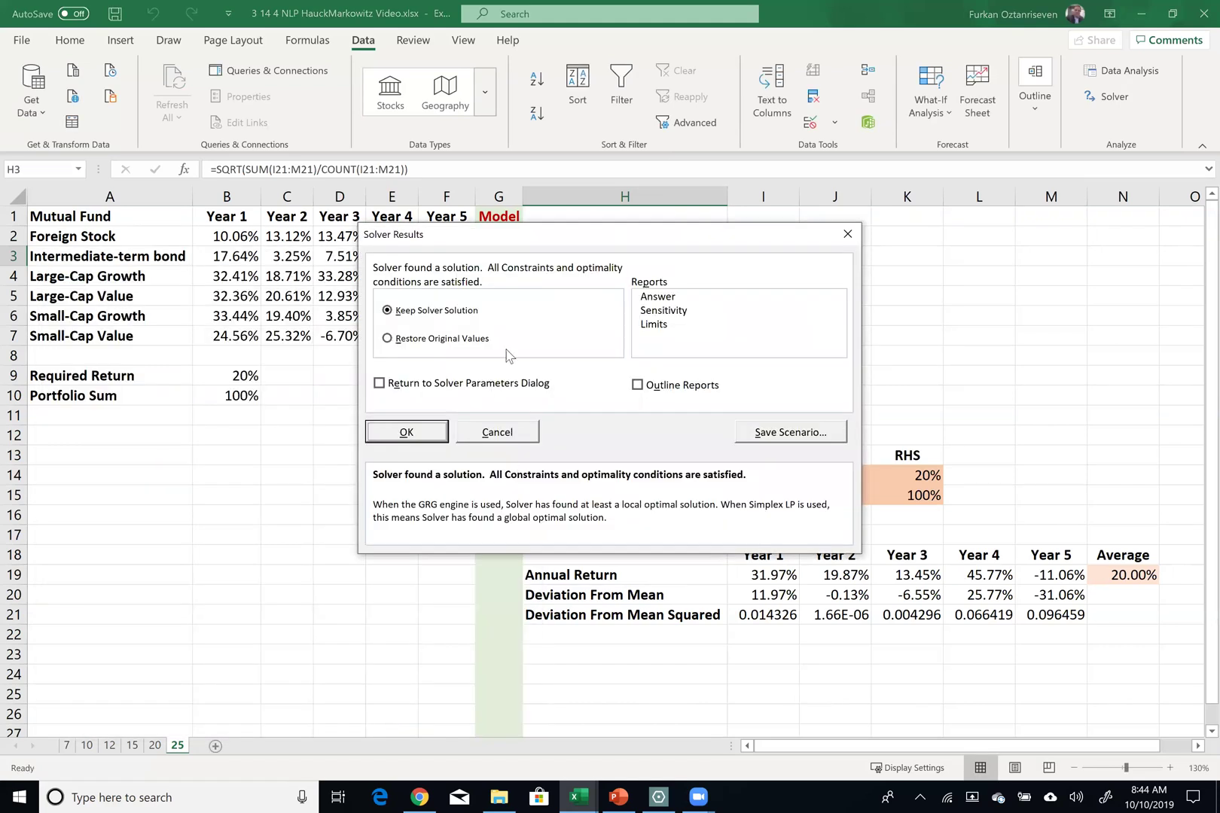
pyautogui.click(410, 430)
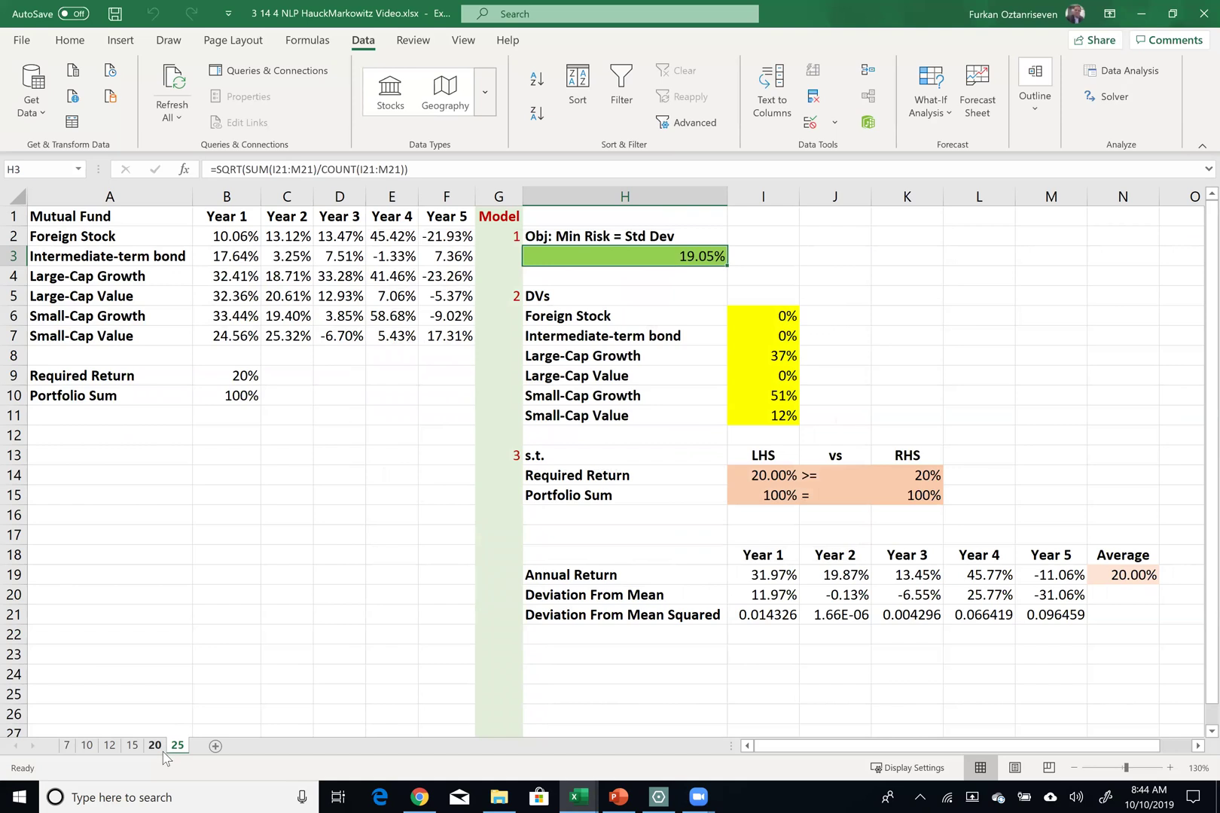
# Step: Set the required return in B9 of worksheet 25 to 25%, run Solver on it and keep the outcome
pyautogui.click(240, 375)
pyautogui.write('25')
pyautogui.press('Tab')
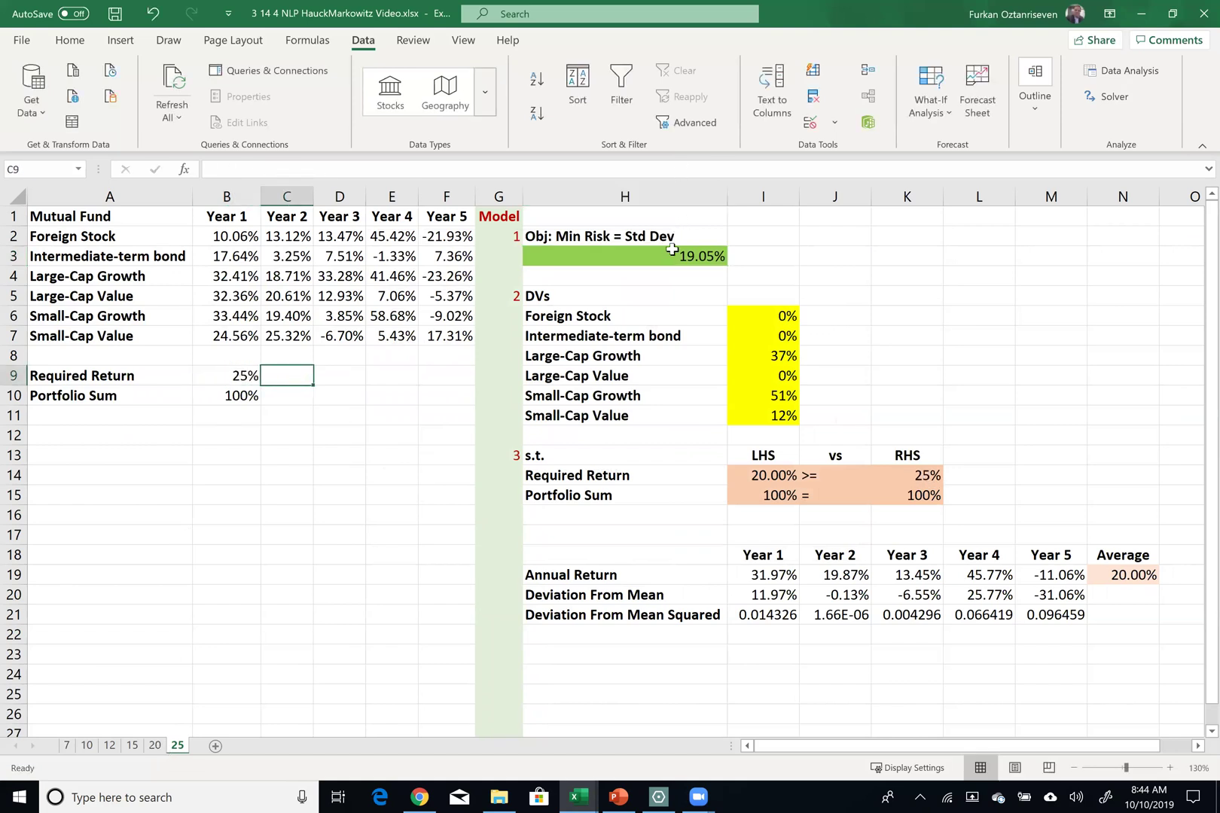
pyautogui.click(672, 254)
pyautogui.click(1115, 96)
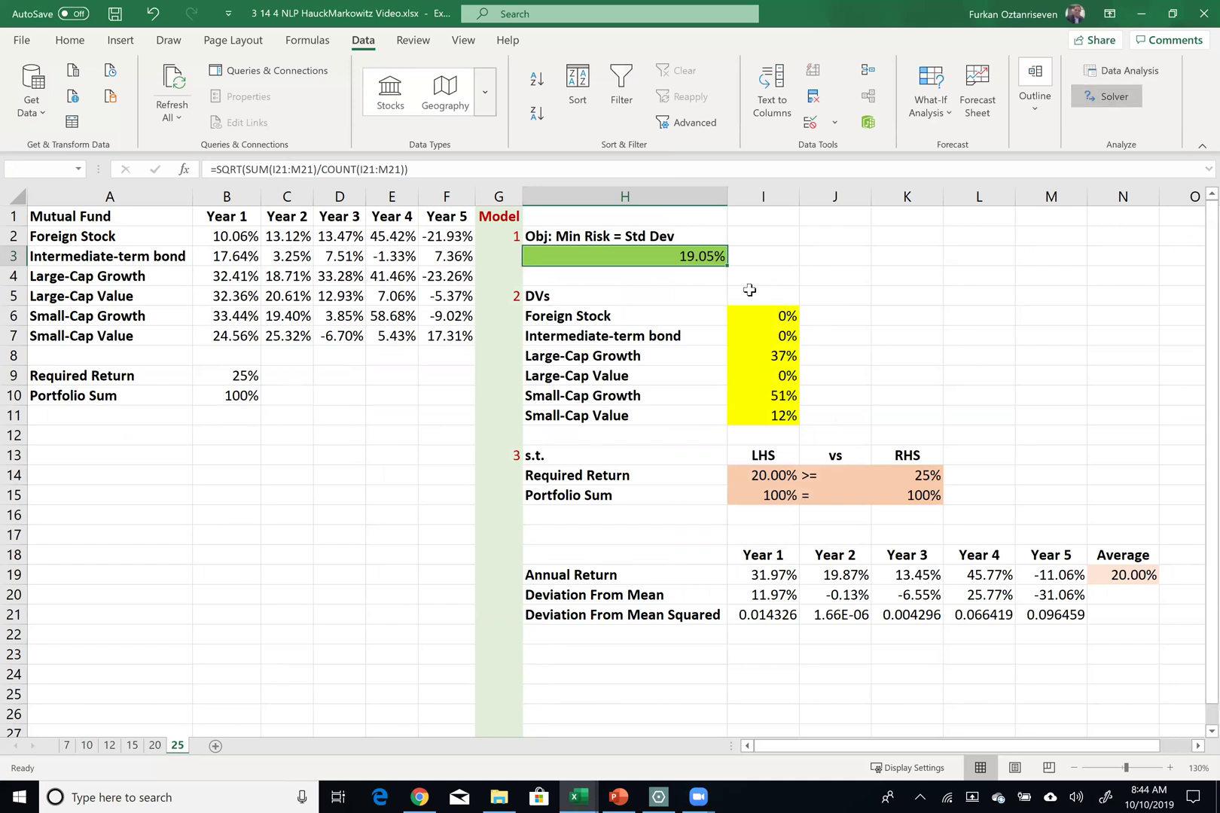
pyautogui.click(384, 712)
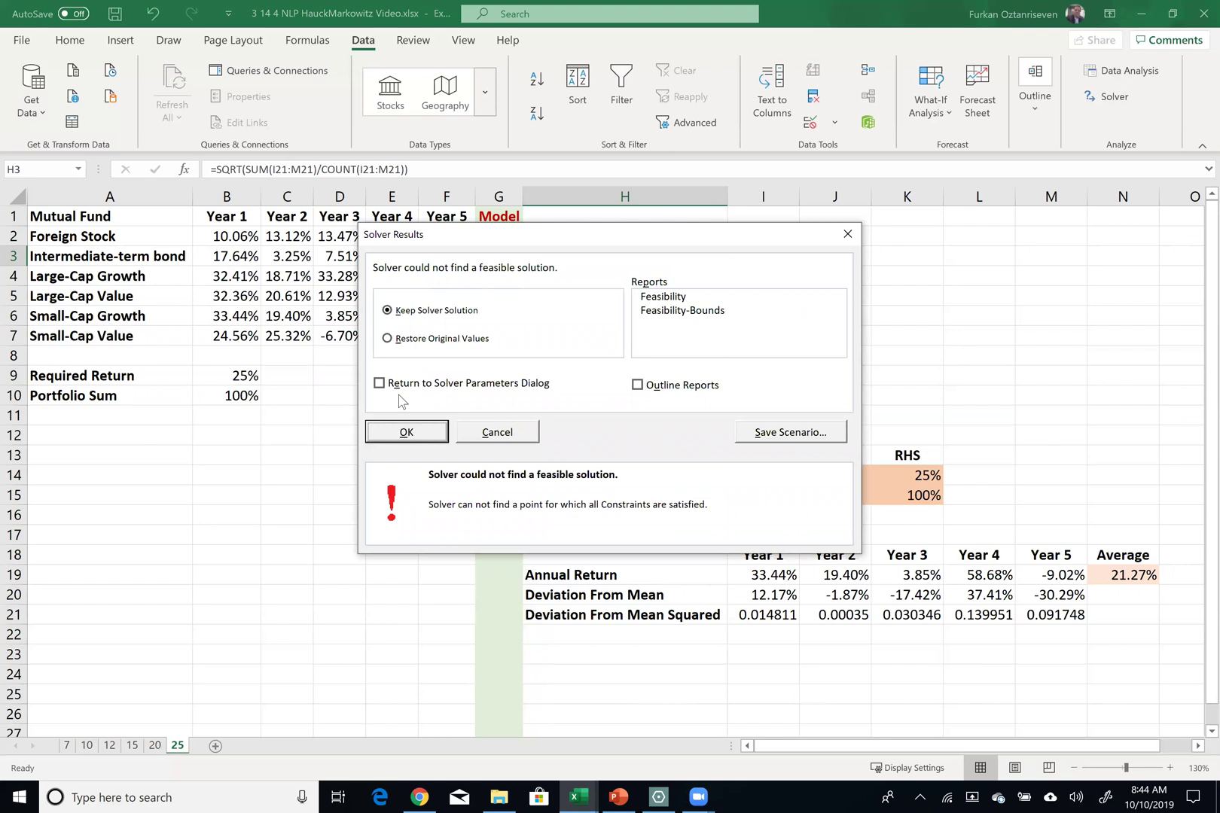
pyautogui.click(396, 438)
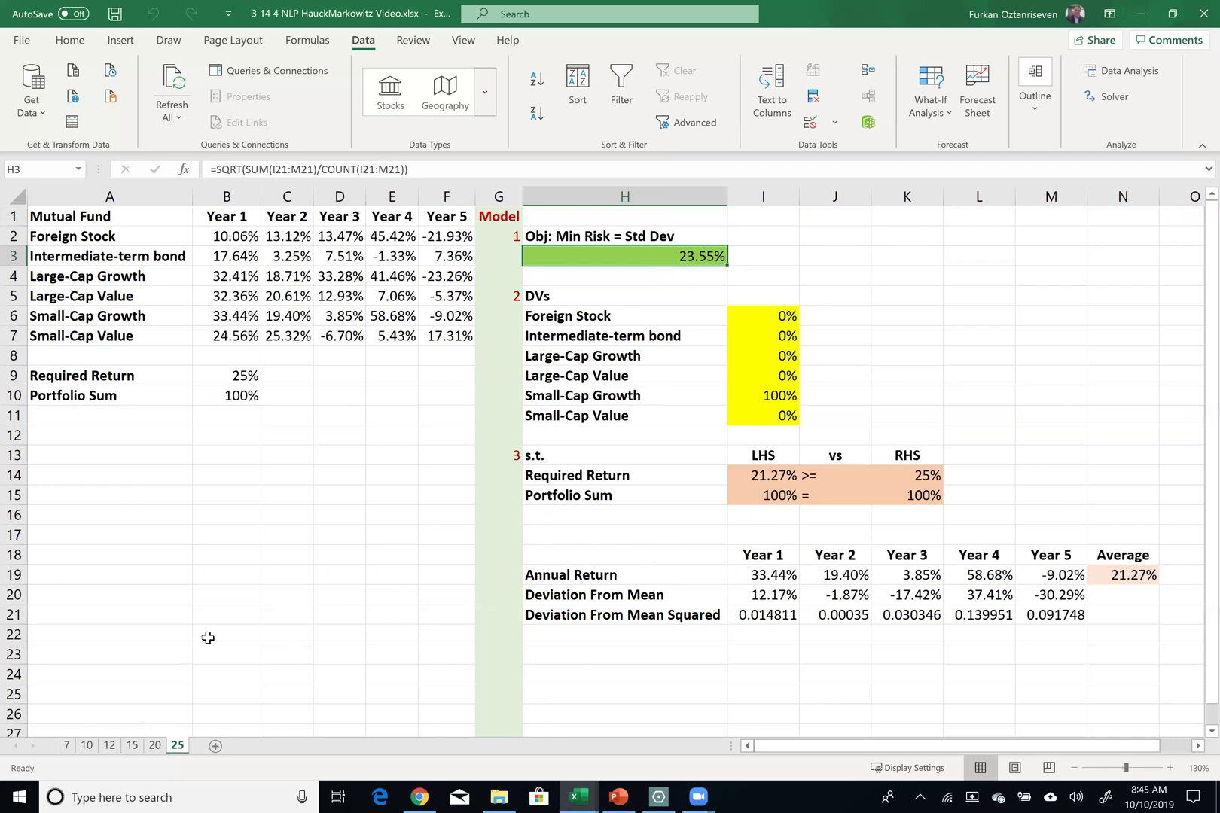
# Step: Duplicate worksheet 25 in front of worksheet 7 and name the copy 3
pyautogui.moveTo(181, 751); pyautogui.dragTo(201, 754)
pyautogui.moveTo(183, 748); pyautogui.dragTo(72, 749)
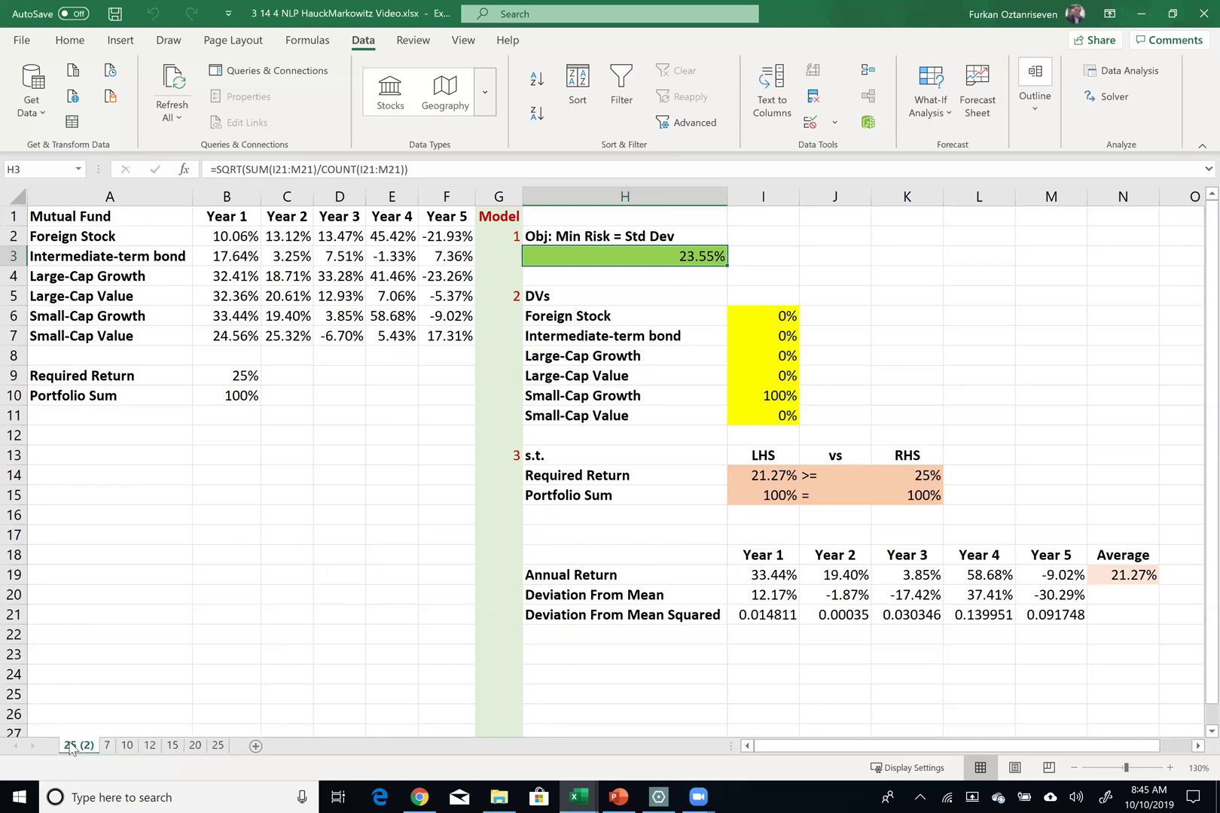
pyautogui.doubleClick(71, 745)
pyautogui.write('3')
pyautogui.click(121, 649)
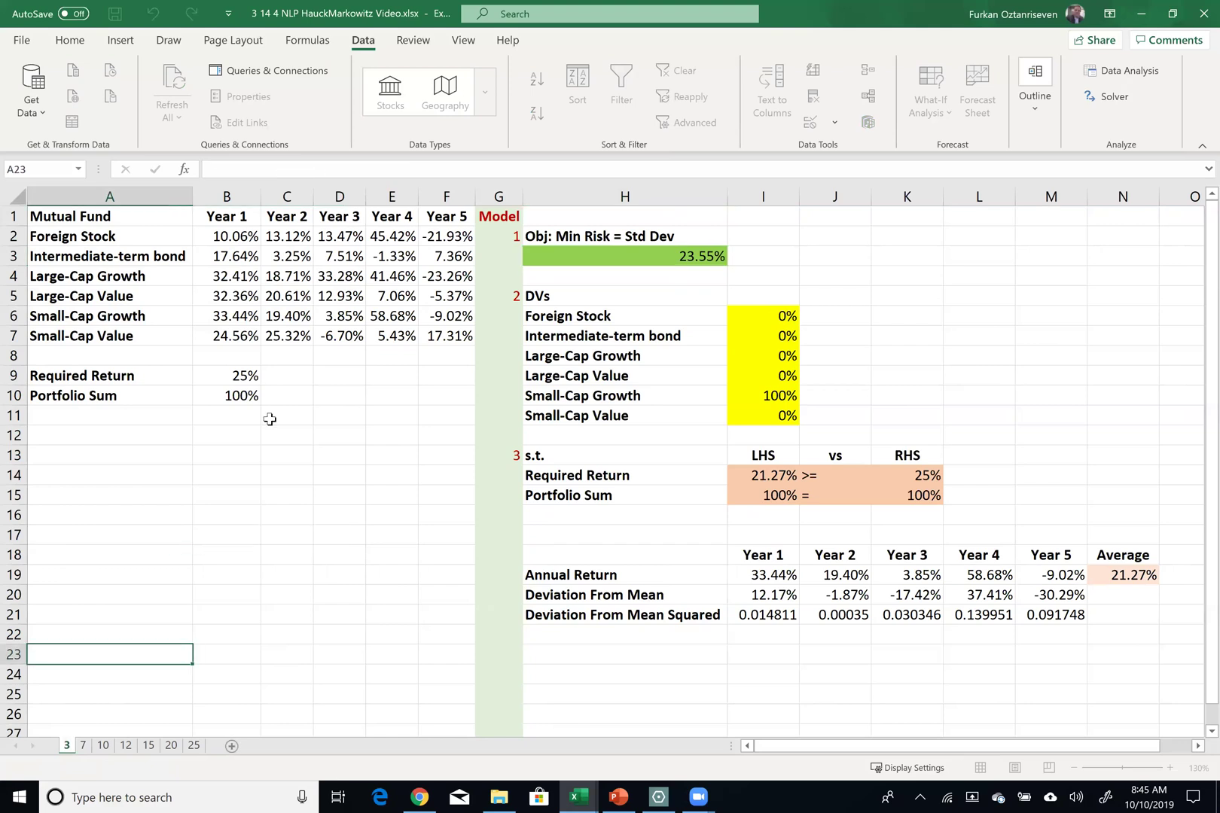
# Step: Solve worksheet 3 with the required return in B9 set to 3%, keeping the solution, and compare it with worksheet 7
pyautogui.click(244, 377)
pyautogui.write('3')
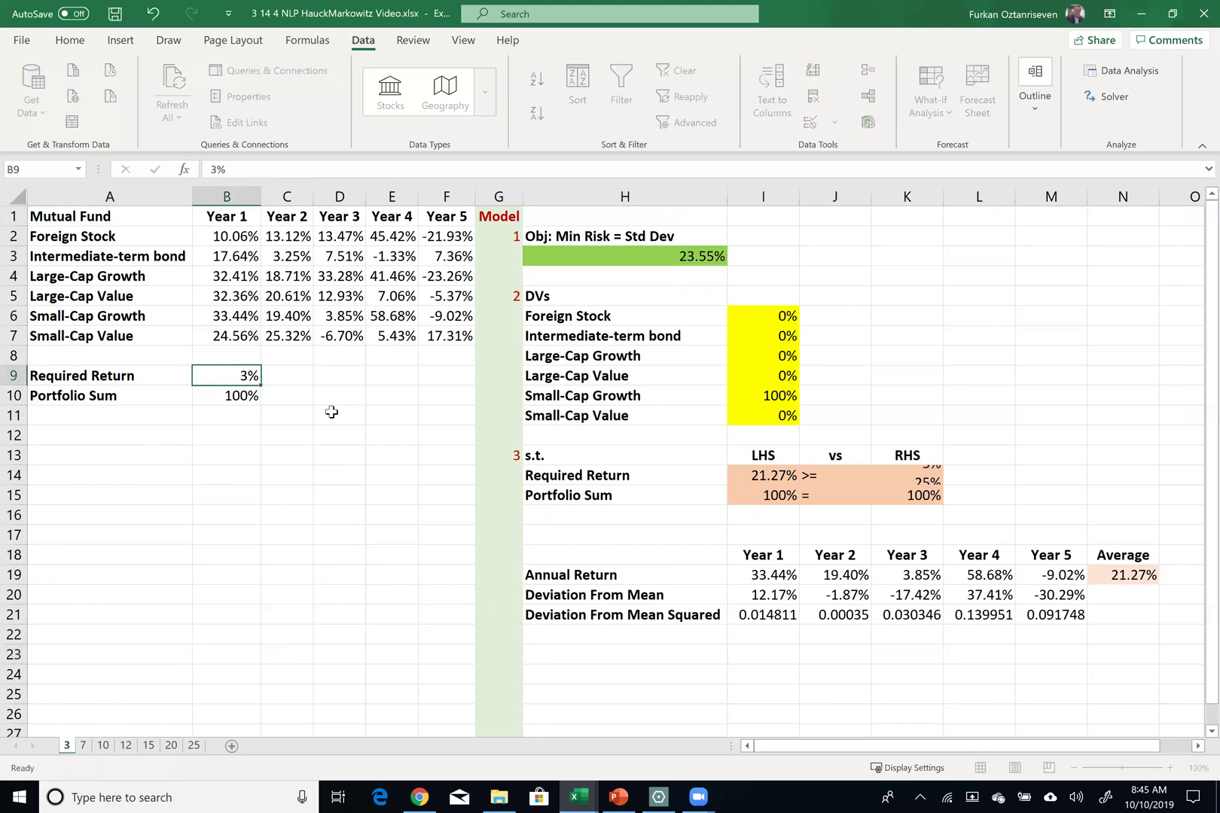
pyautogui.press('Tab')
pyautogui.click(599, 257)
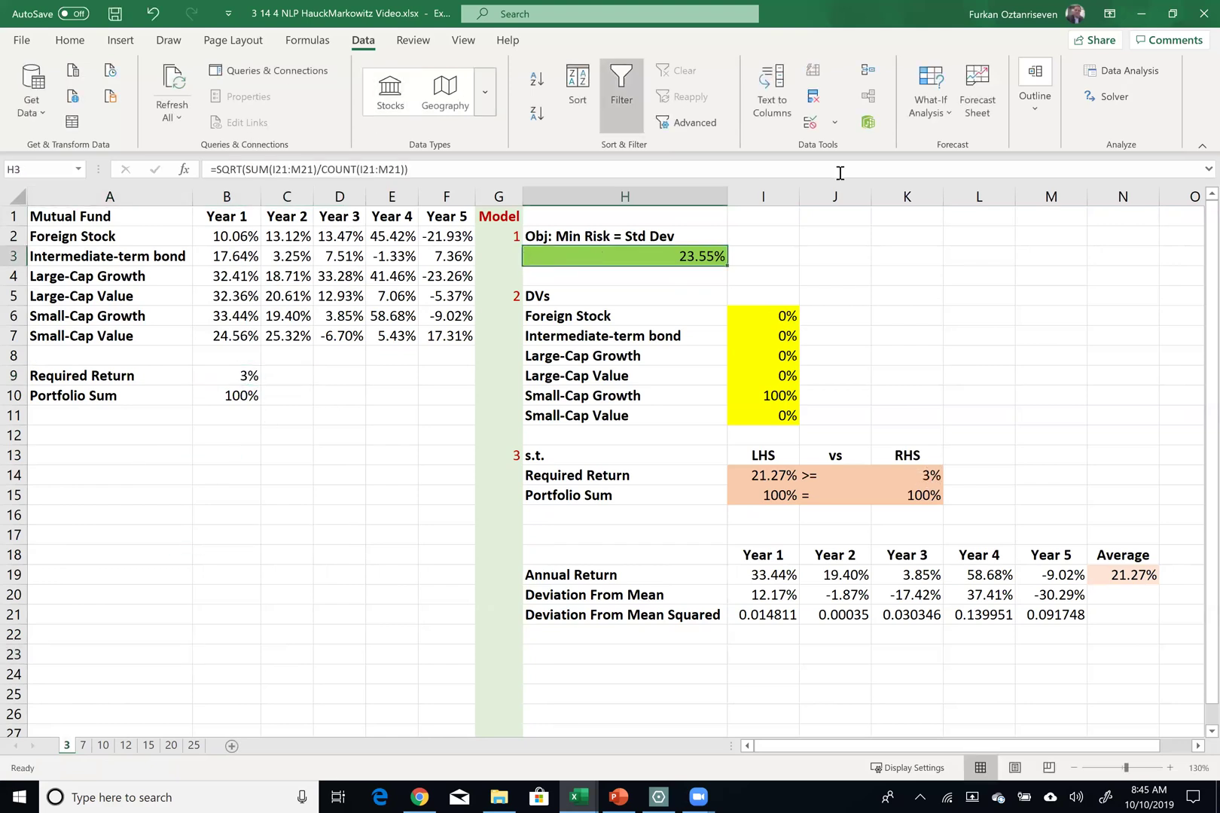
pyautogui.click(1109, 101)
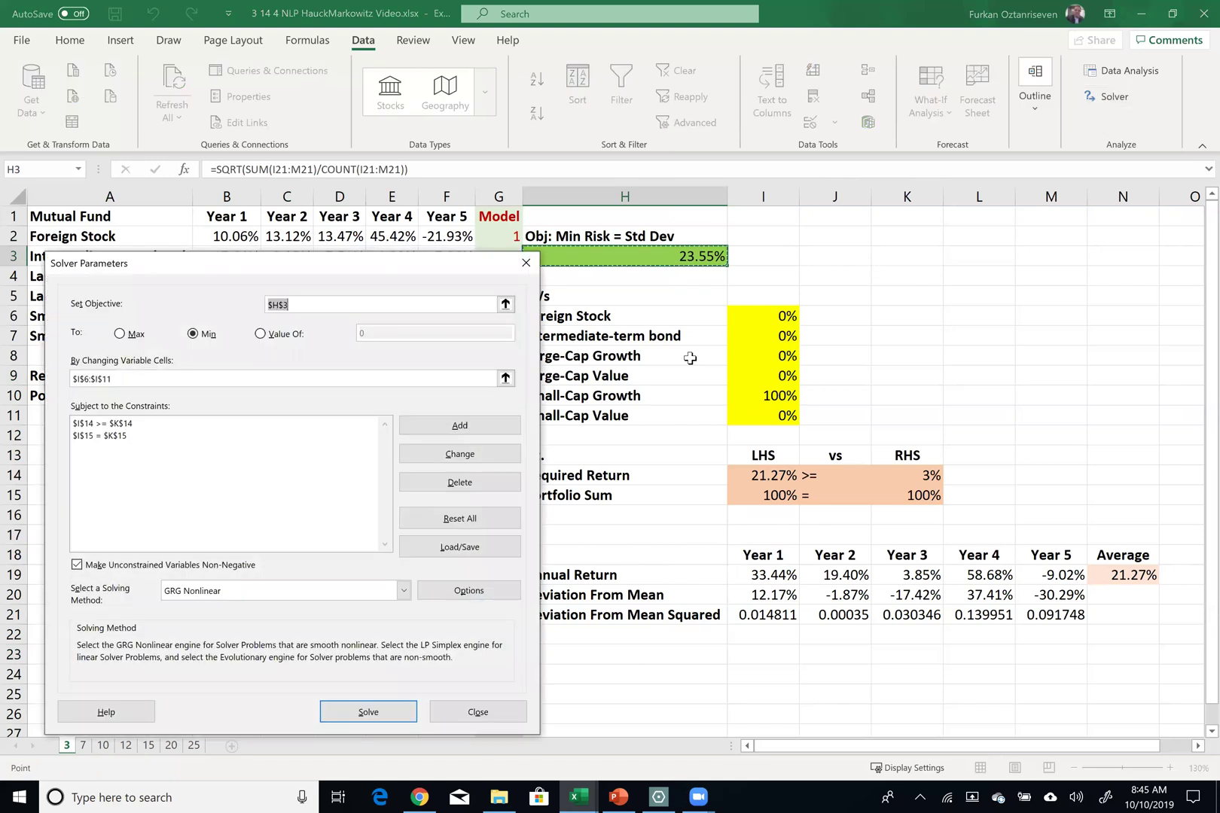
pyautogui.click(397, 713)
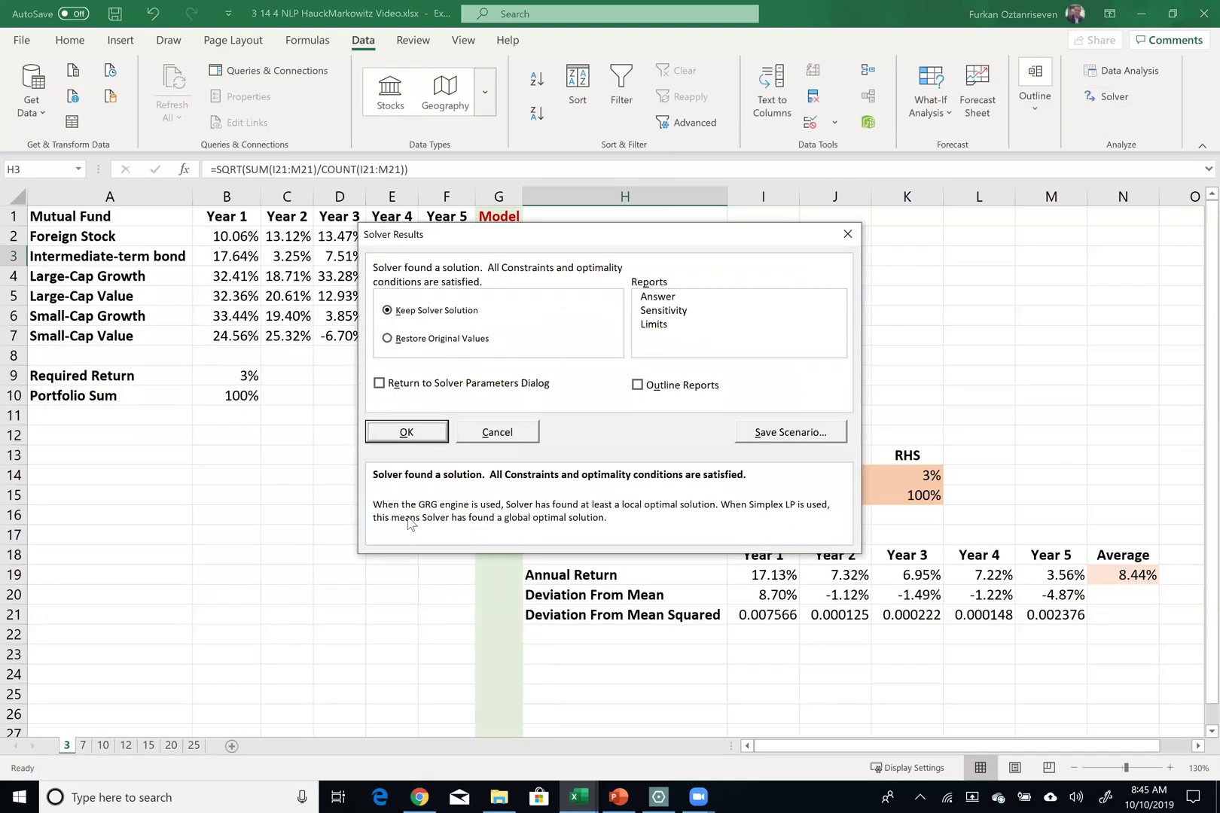
pyautogui.click(403, 431)
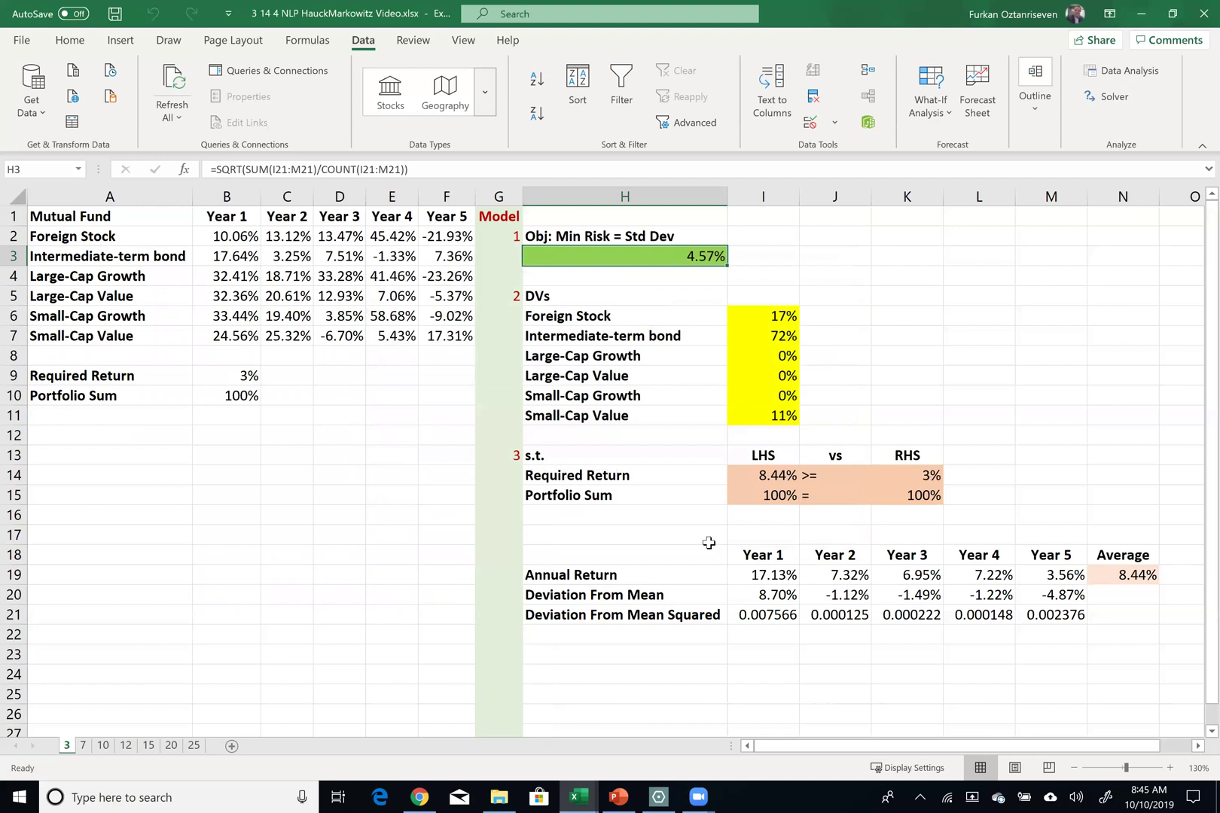
pyautogui.click(83, 745)
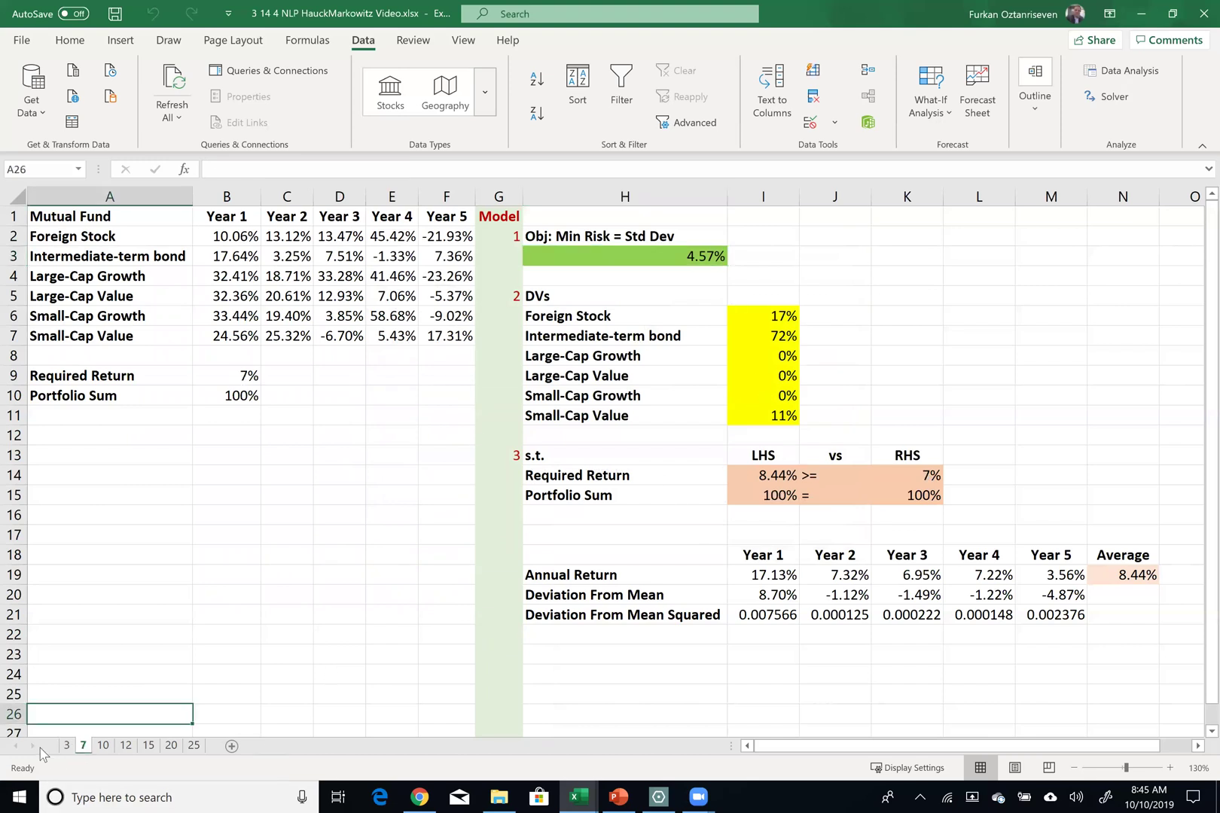
pyautogui.click(65, 747)
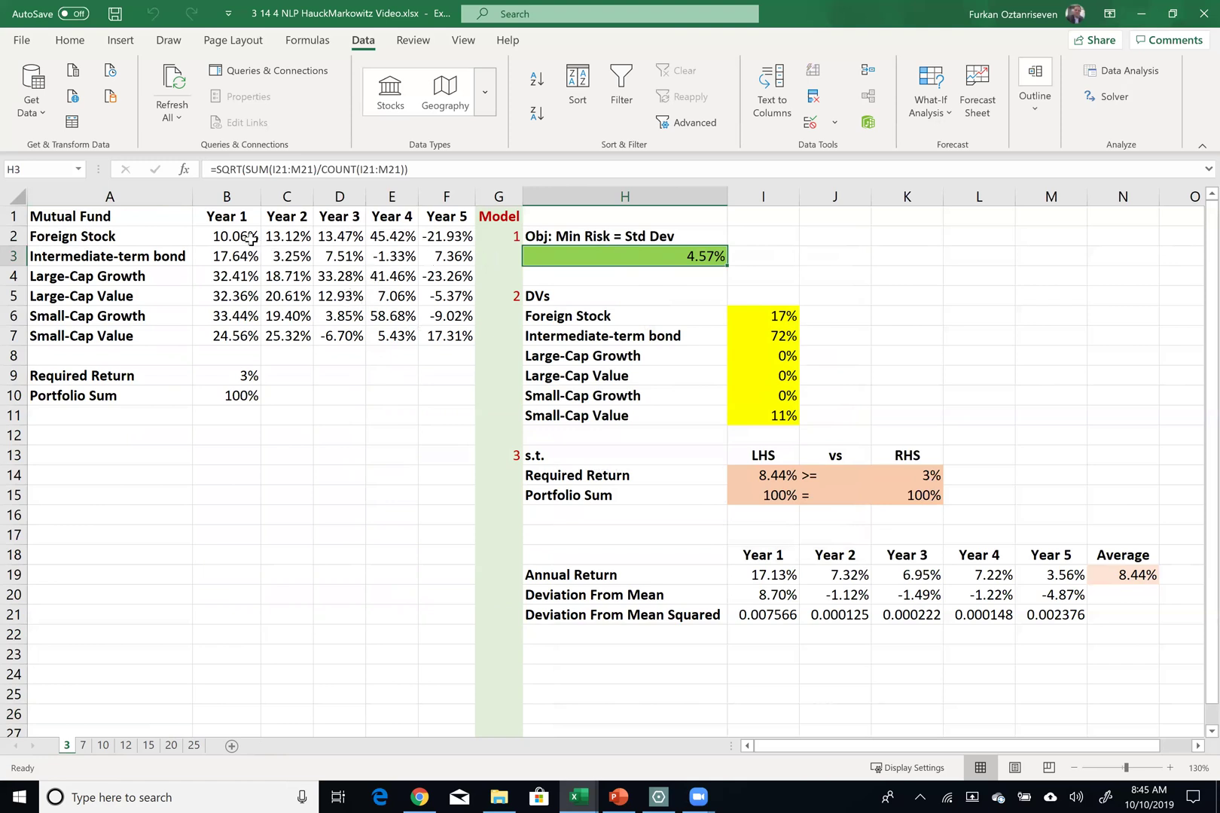
# Step: Average Foreign Stock's five yearly returns B2:F2 in C15 of worksheet 3 and fill the formula down to C20 for the other funds
pyautogui.click(293, 498)
pyautogui.write('=average')
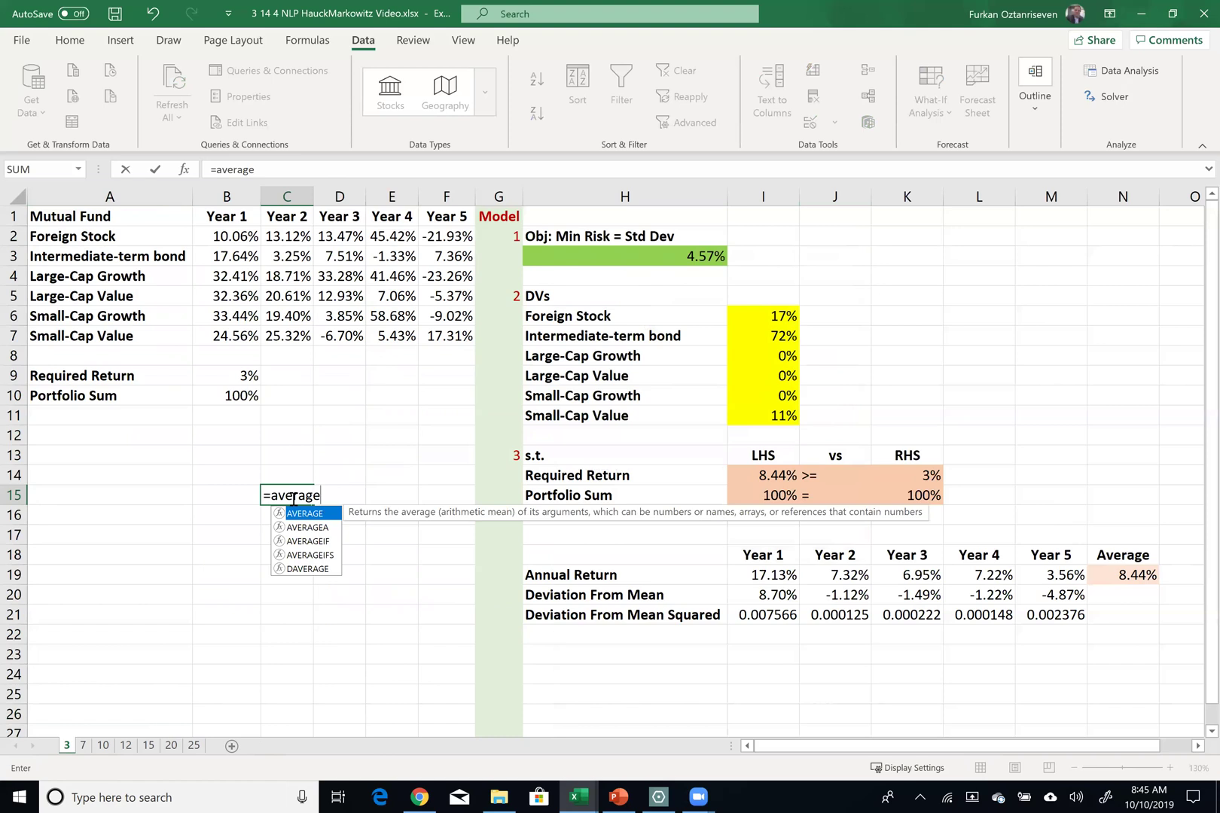
pyautogui.press('Tab')
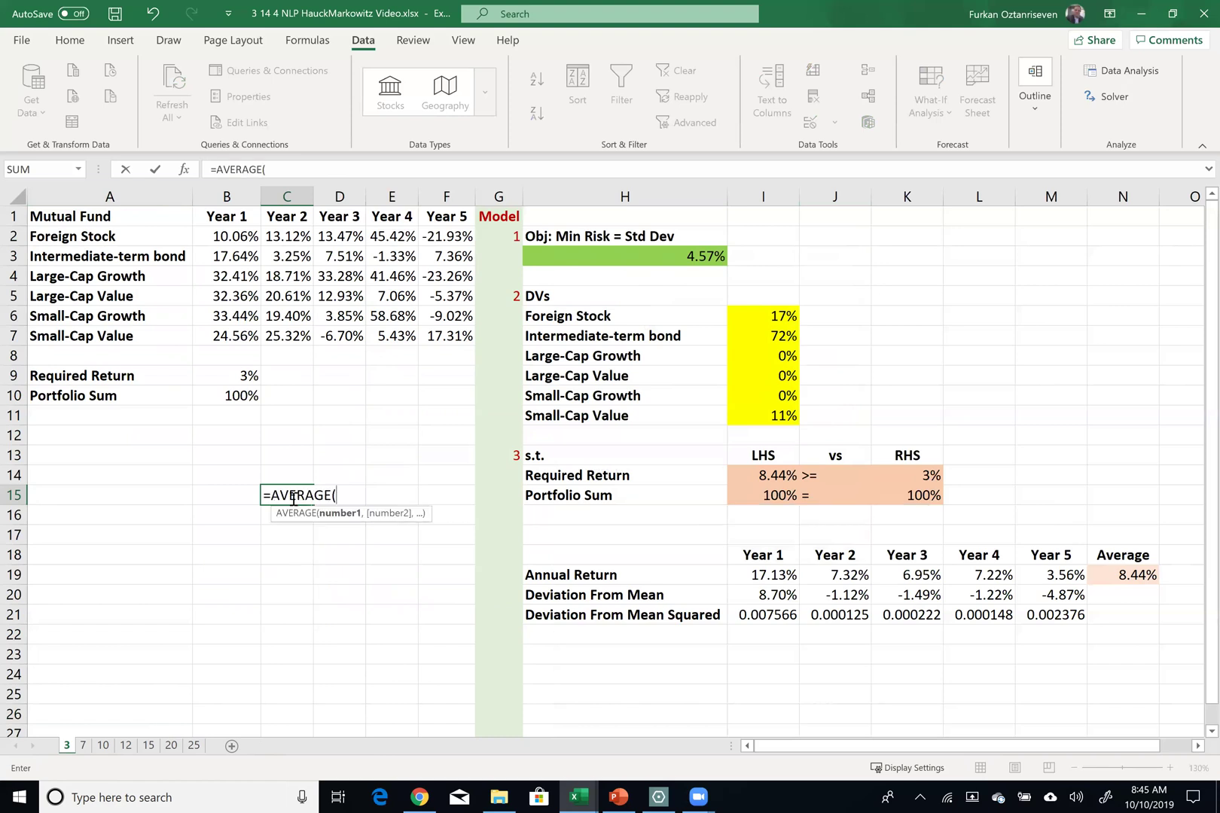
pyautogui.moveTo(218, 236); pyautogui.dragTo(433, 231)
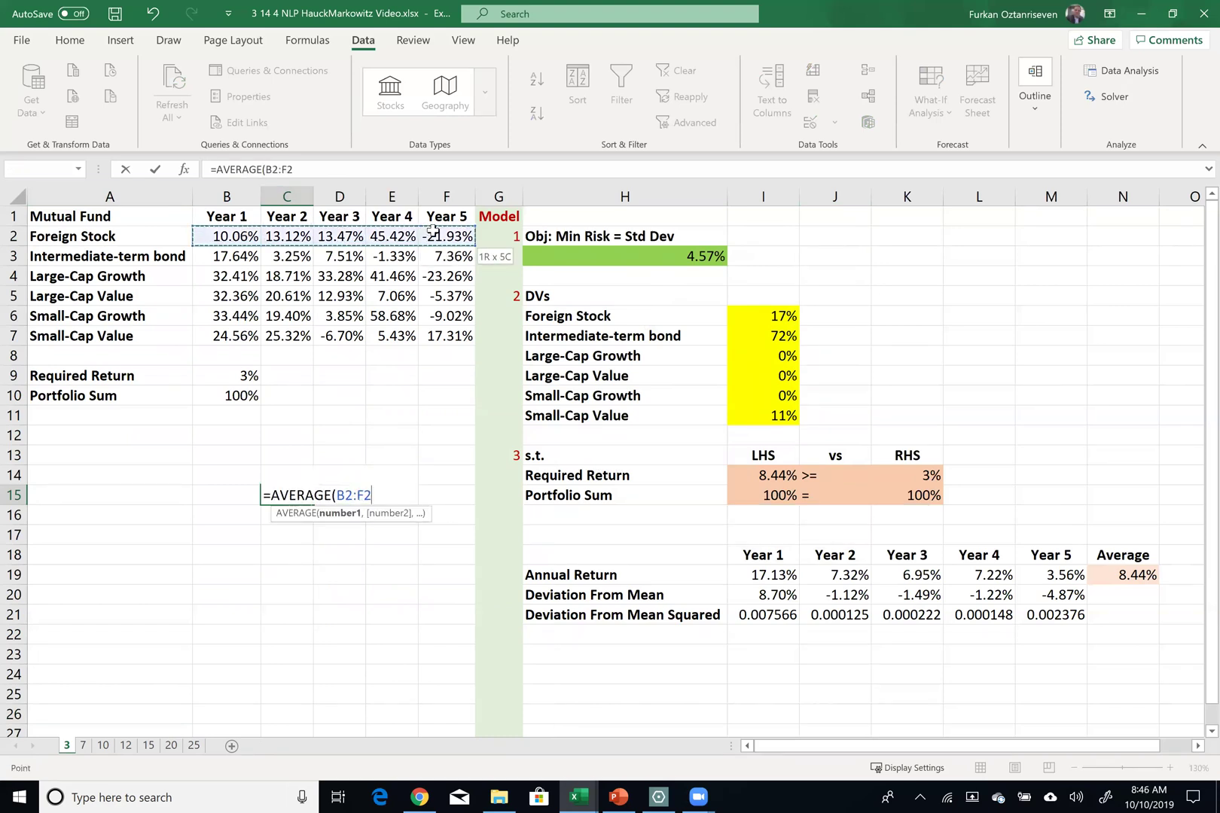
pyautogui.press('Return')
pyautogui.click(301, 497)
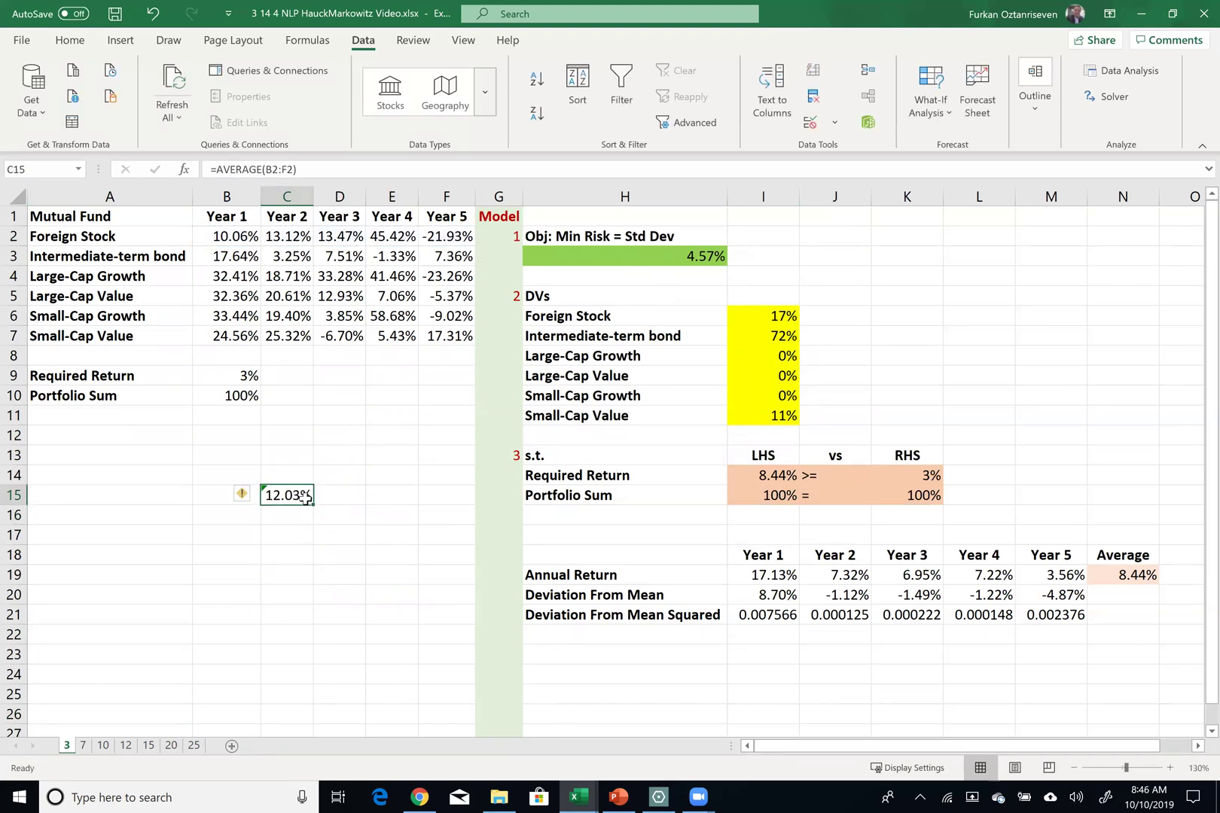
pyautogui.moveTo(315, 504); pyautogui.dragTo(309, 602)
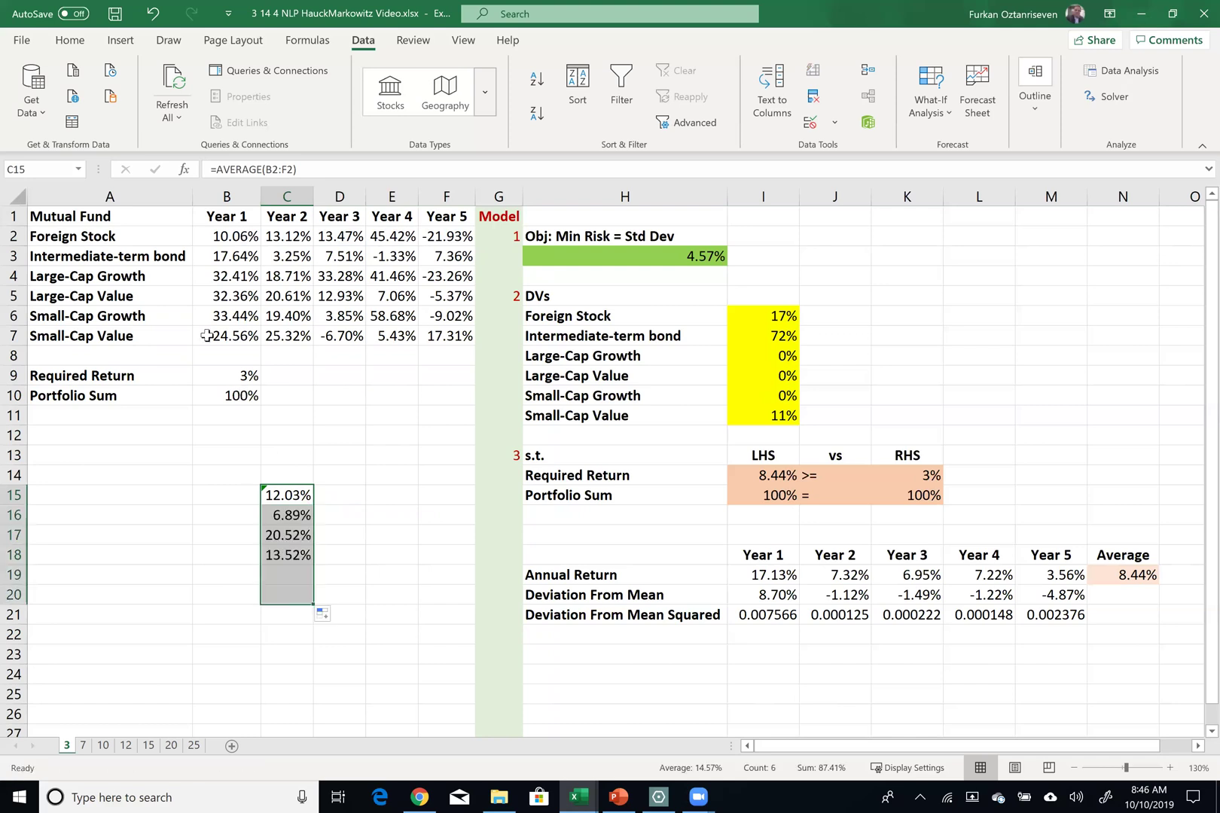
# Step: Copy the six fund names from A2:A7 into B15:B20, beside the average returns on worksheet 3
pyautogui.moveTo(130, 240); pyautogui.dragTo(119, 337)
pyautogui.hotkey('ctrl', 'c')
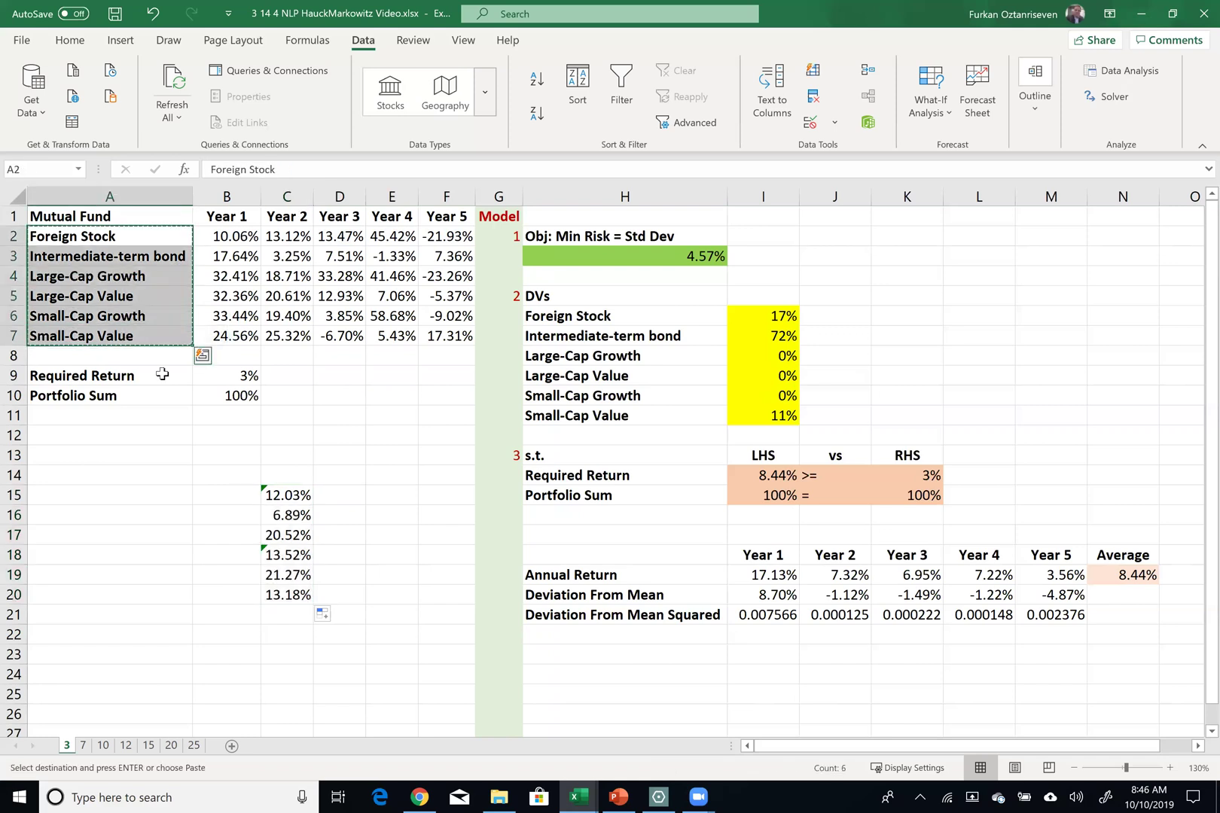
pyautogui.click(230, 495)
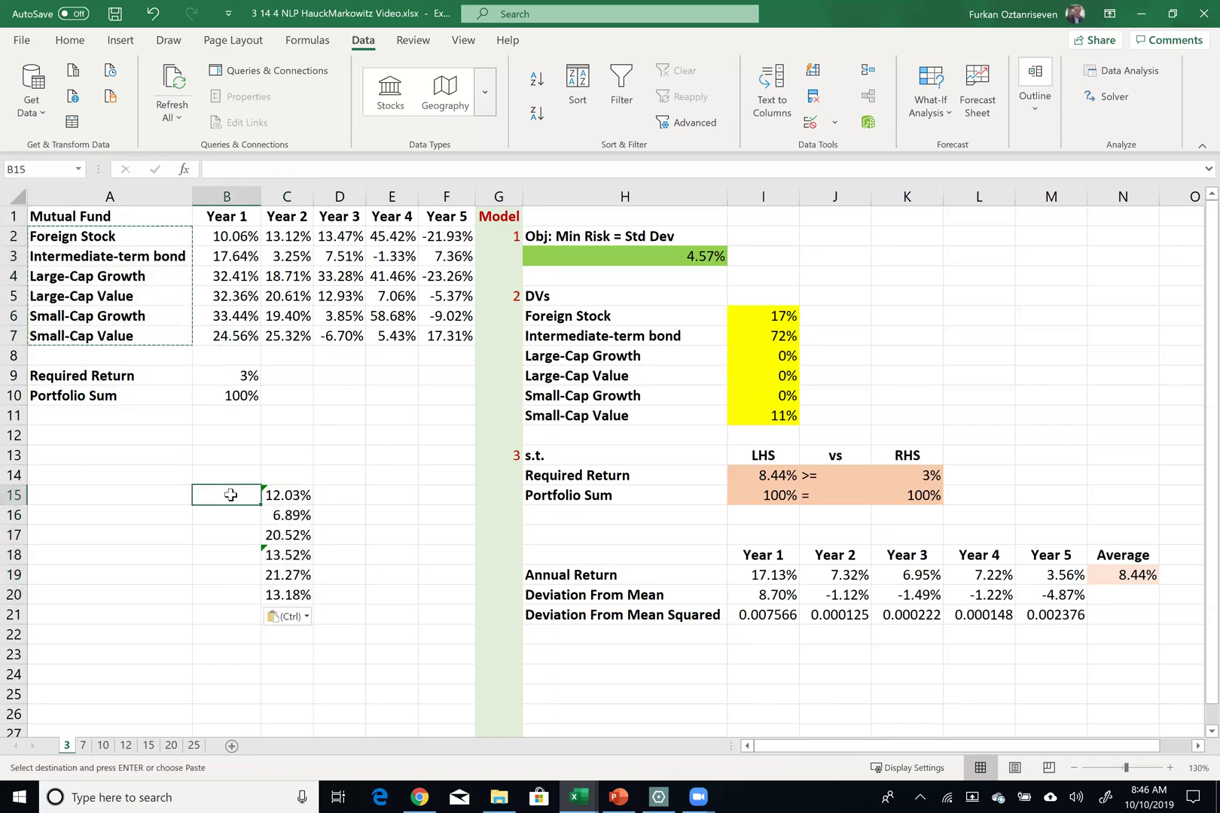
pyautogui.hotkey('ctrl', 'v')
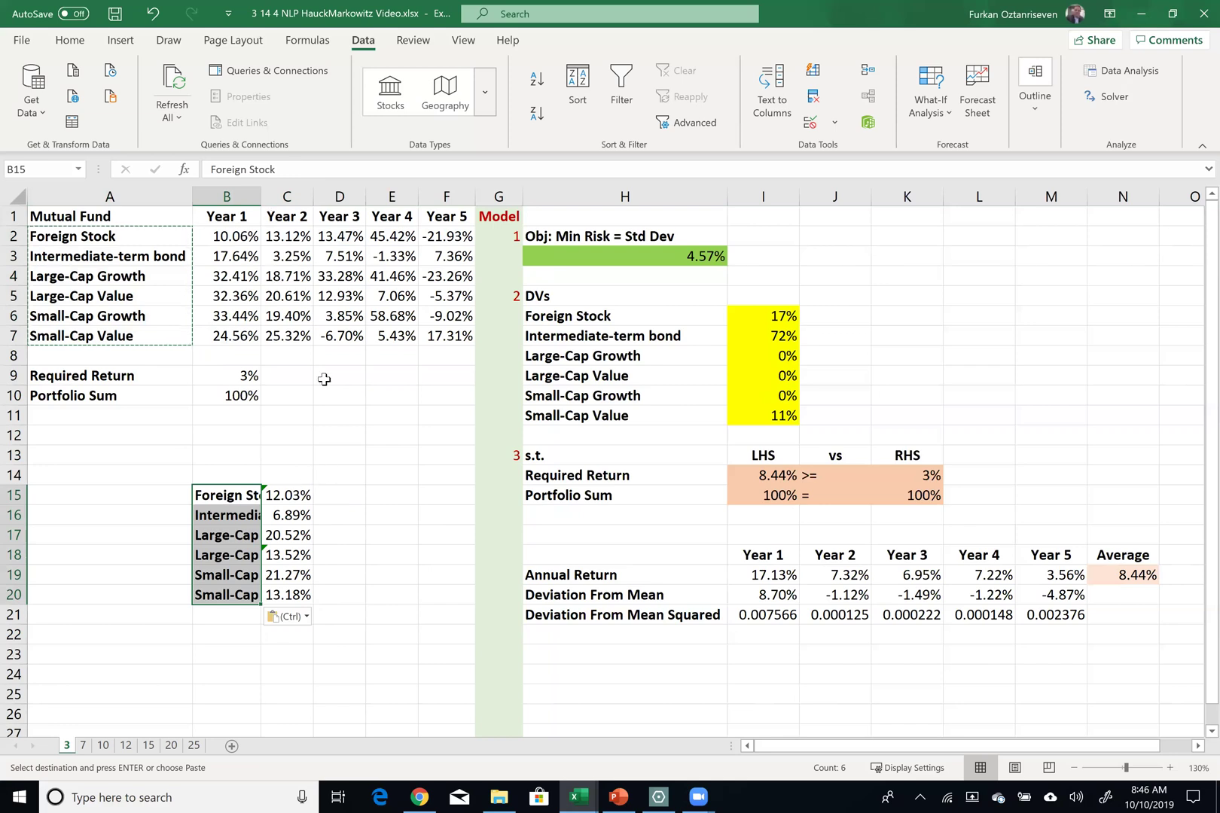
# Step: Move the block of fund names and averages from B15:C20 one column over to A15:B20
pyautogui.hotkey('shift', 'BackSpace')
pyautogui.hotkey('ctrl', 'a')
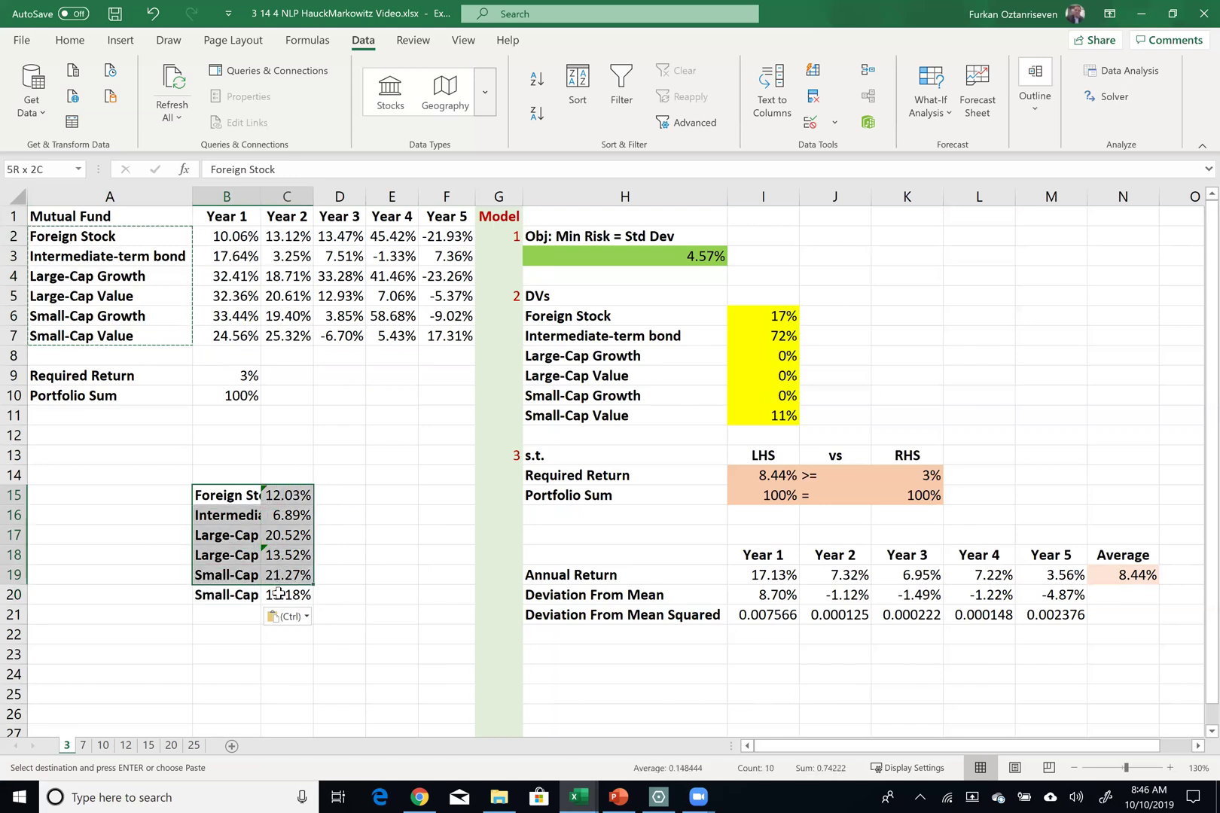
pyautogui.moveTo(256, 488); pyautogui.dragTo(188, 490)
pyautogui.click(241, 518)
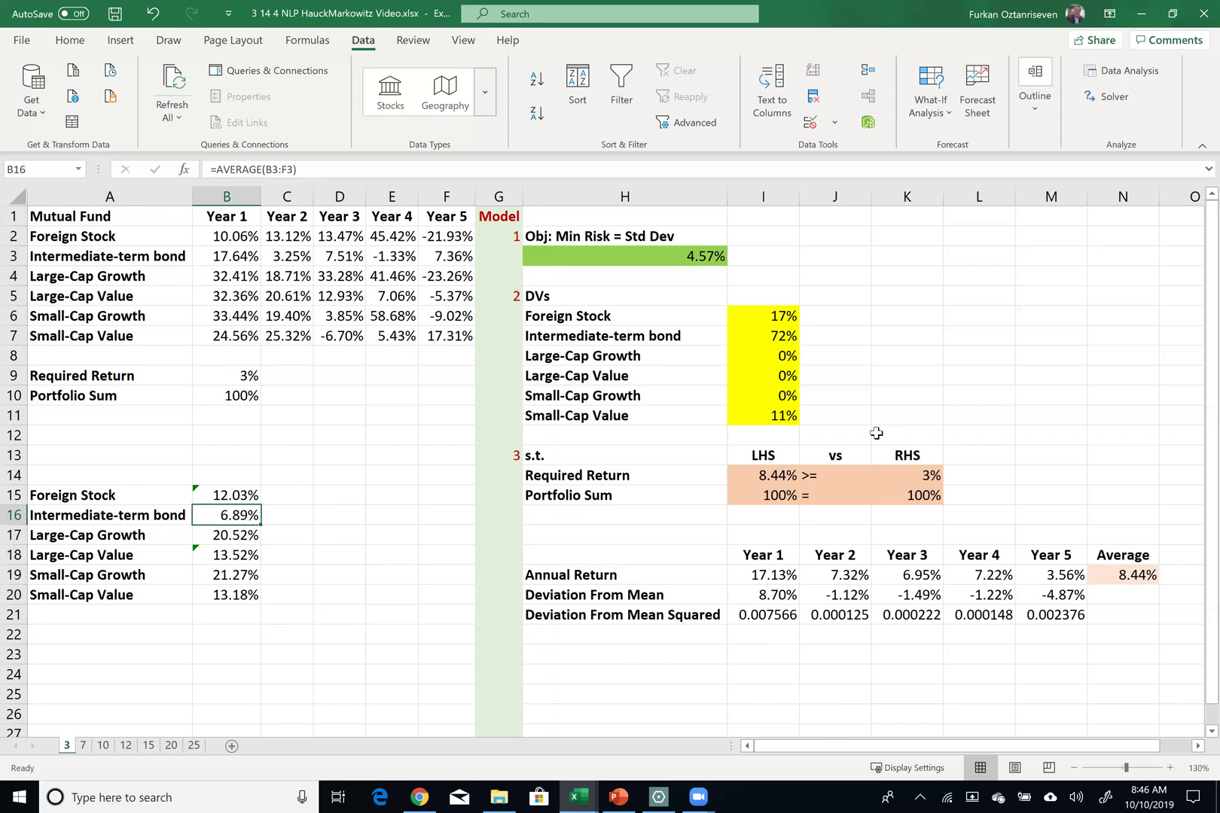
# Step: Enter the heading "average" in B14 above the funds' average returns
pyautogui.click(236, 480)
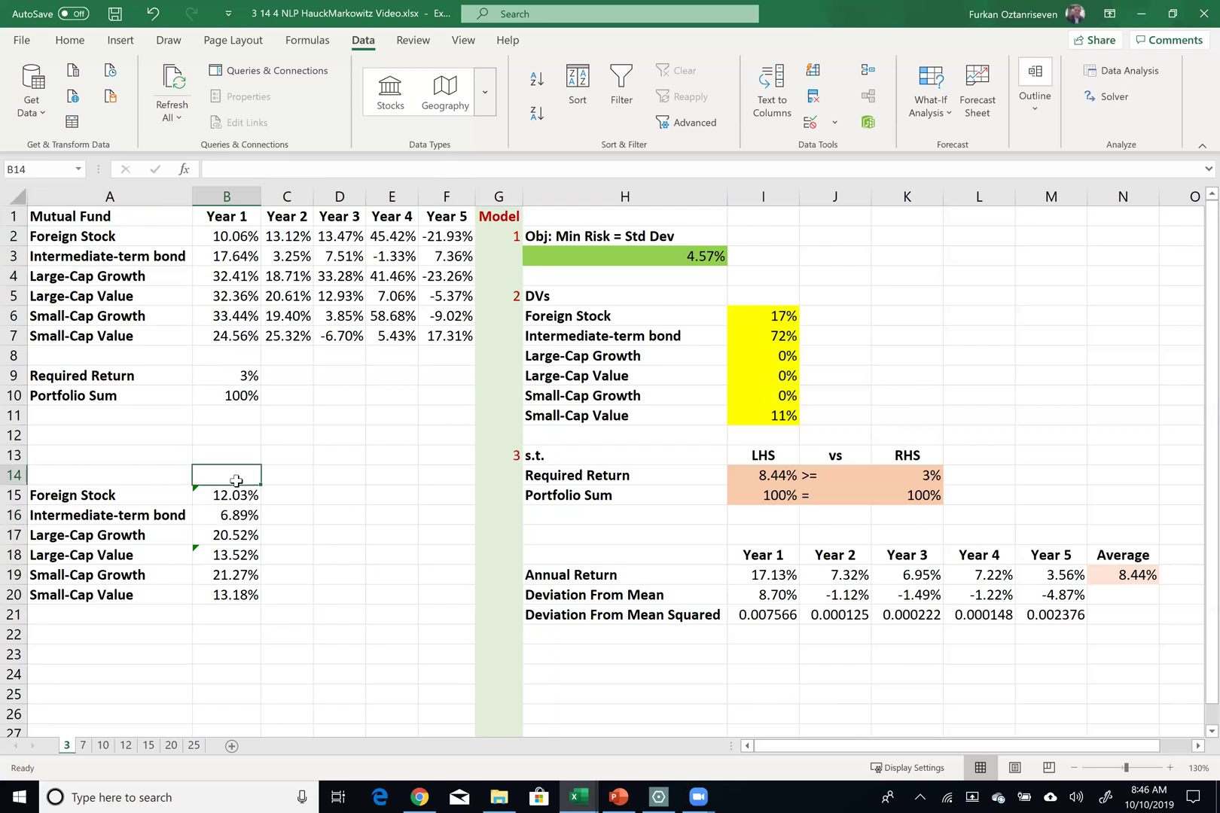
pyautogui.write('average')
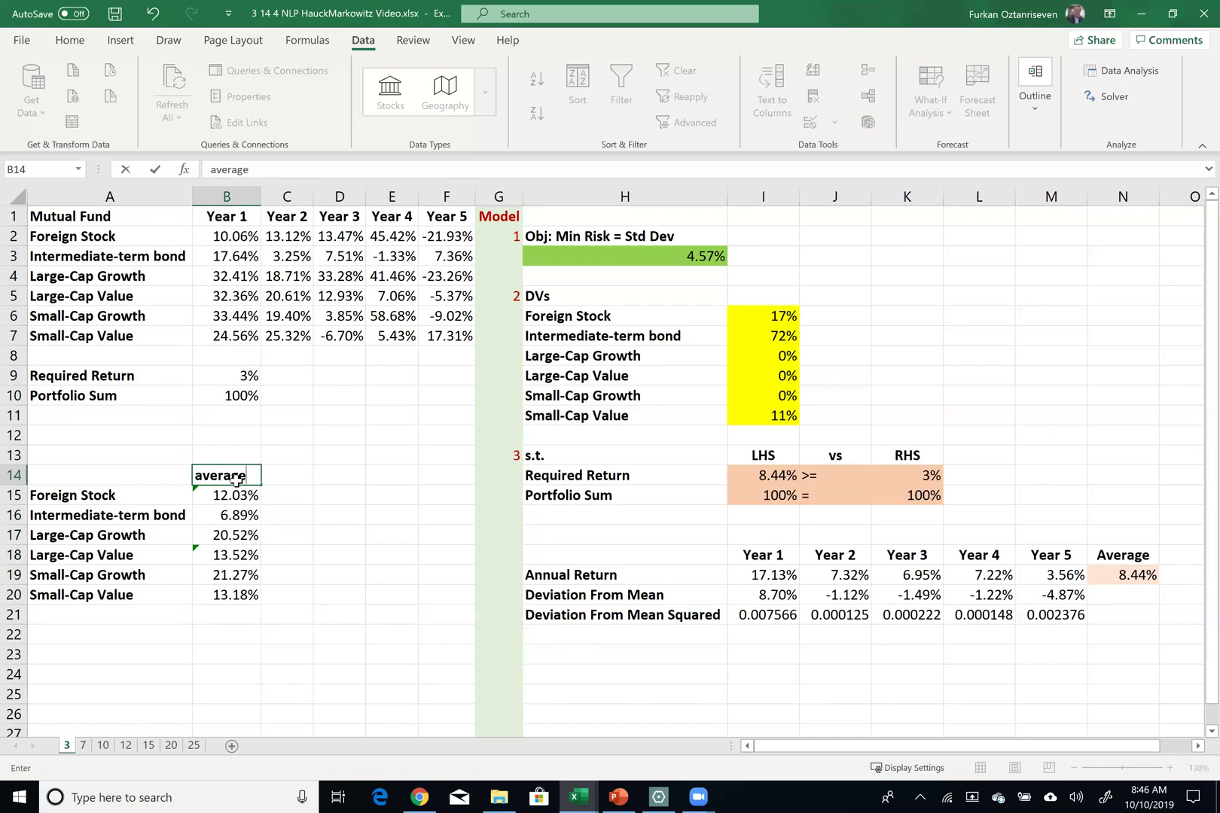
pyautogui.press('Tab')
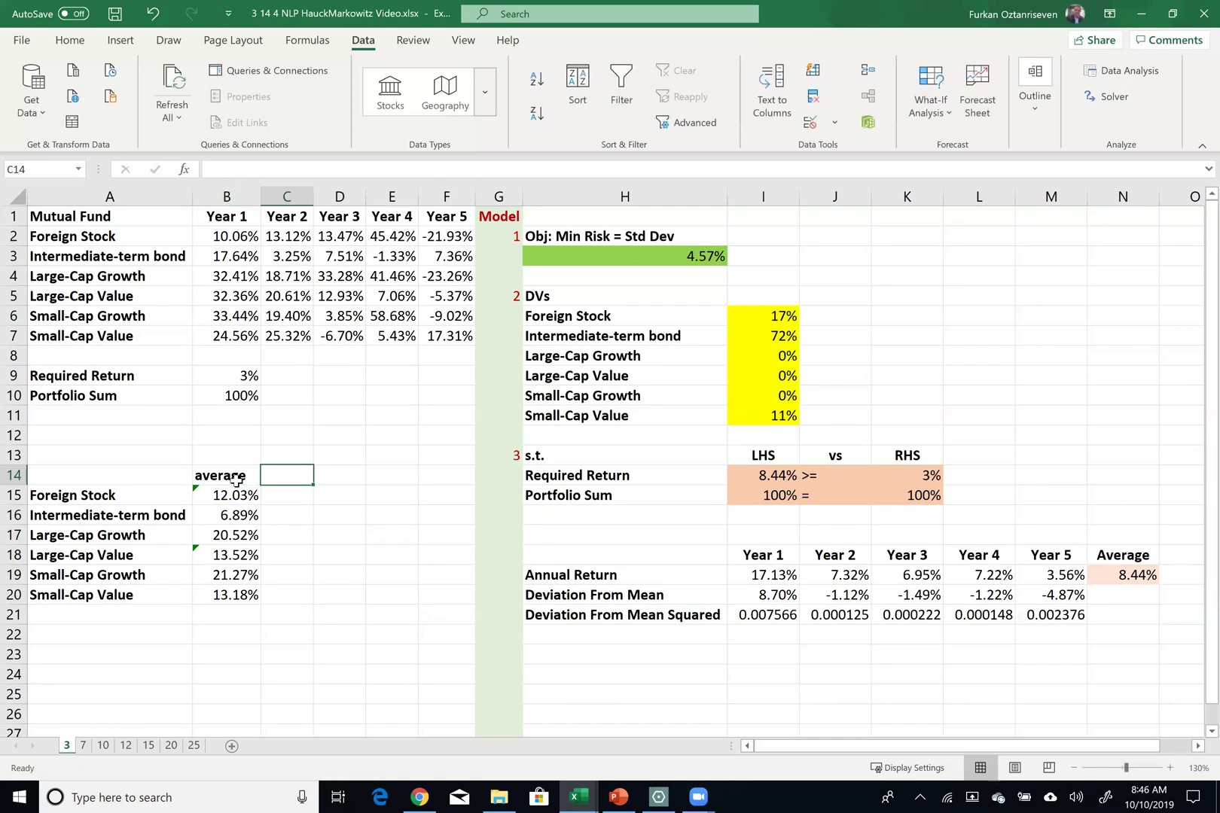
# Step: Compare the Intermediate-term bond average in B16 with the portfolio's return in I14 and its minimum risk in H3
pyautogui.click(238, 518)
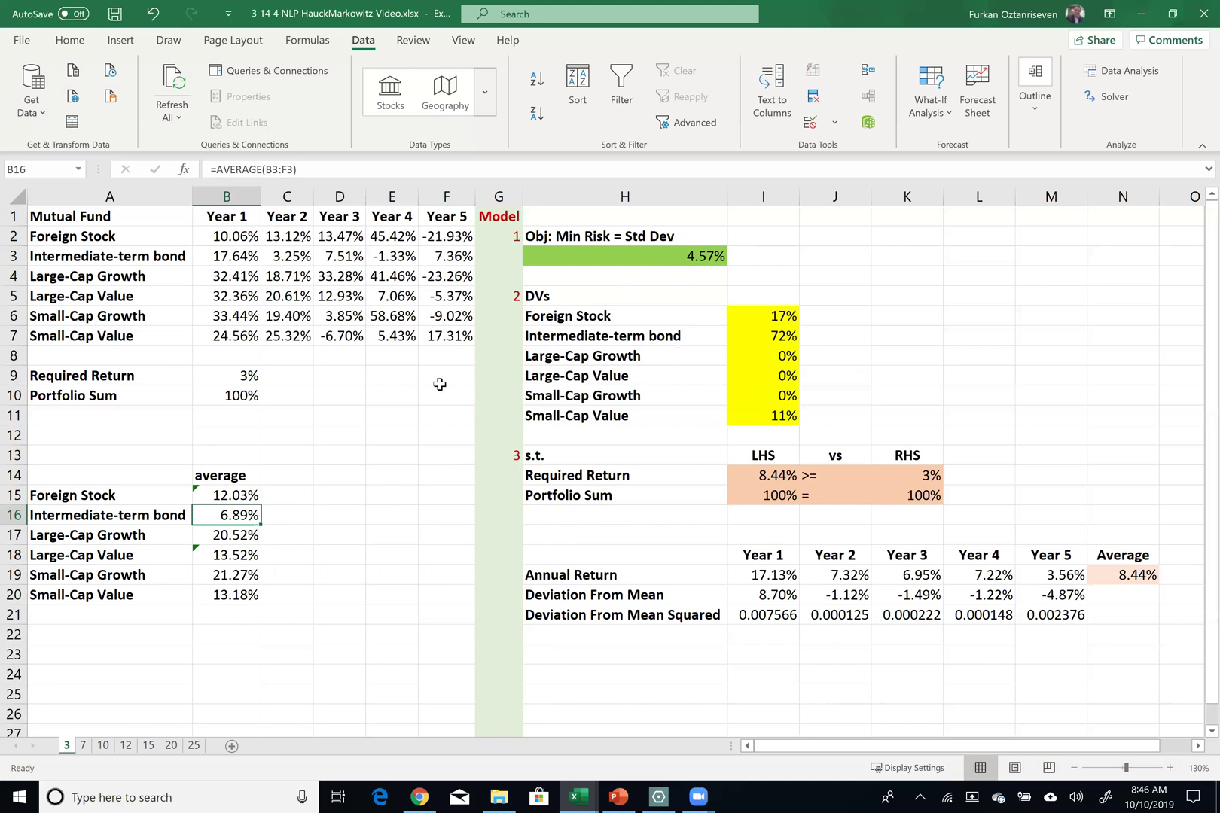
pyautogui.click(772, 479)
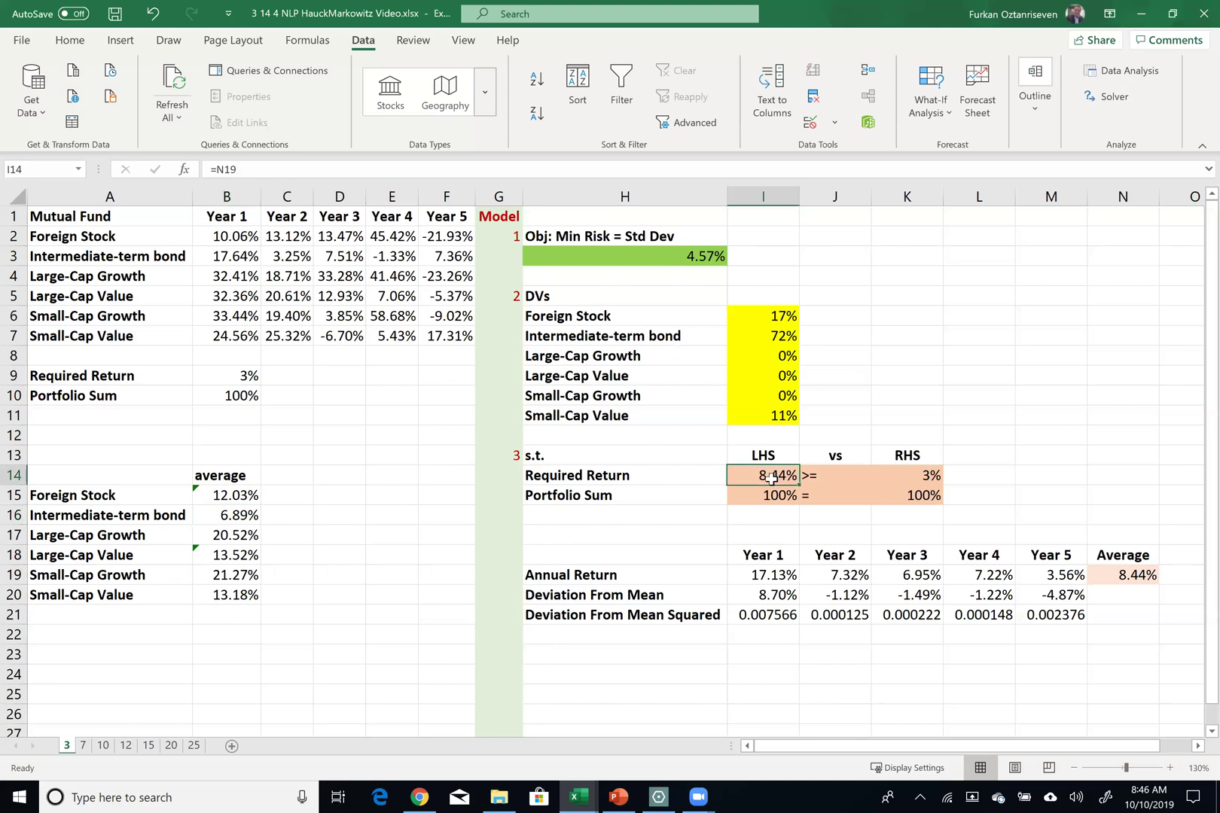
pyautogui.click(674, 256)
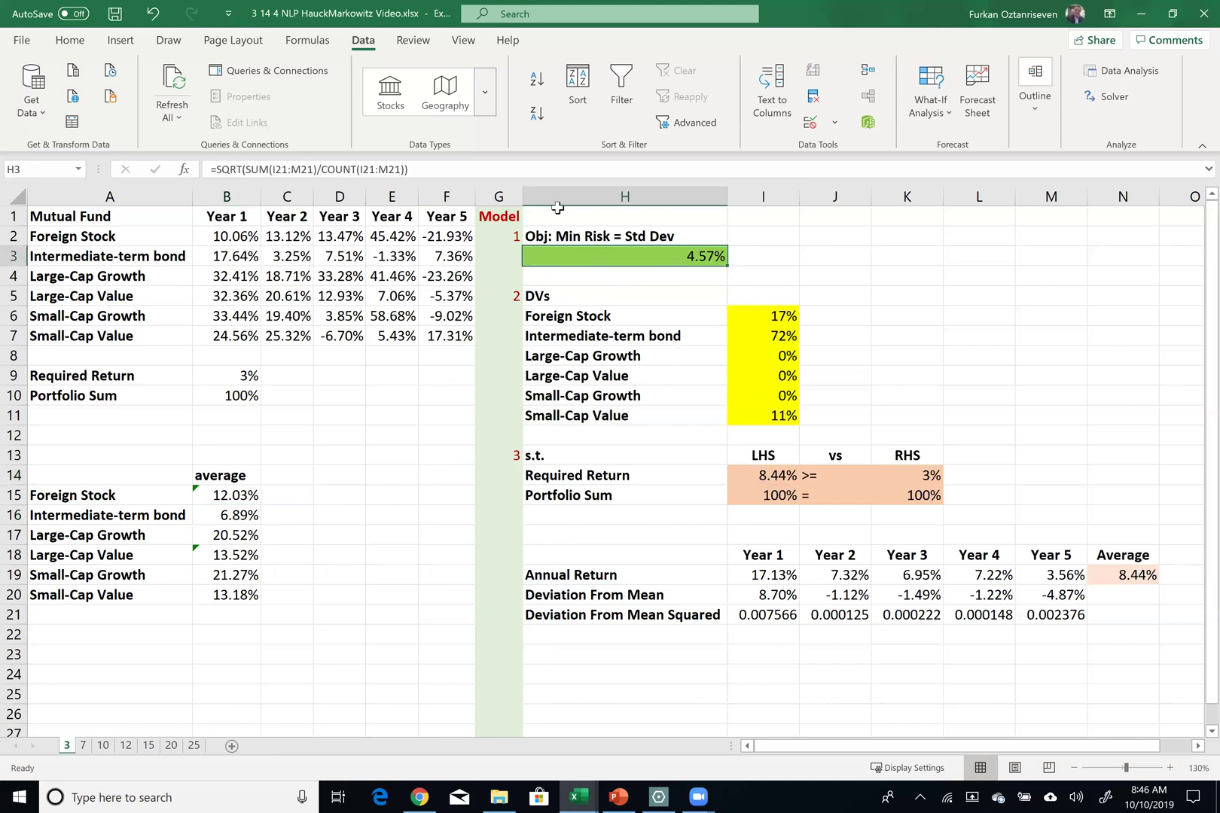